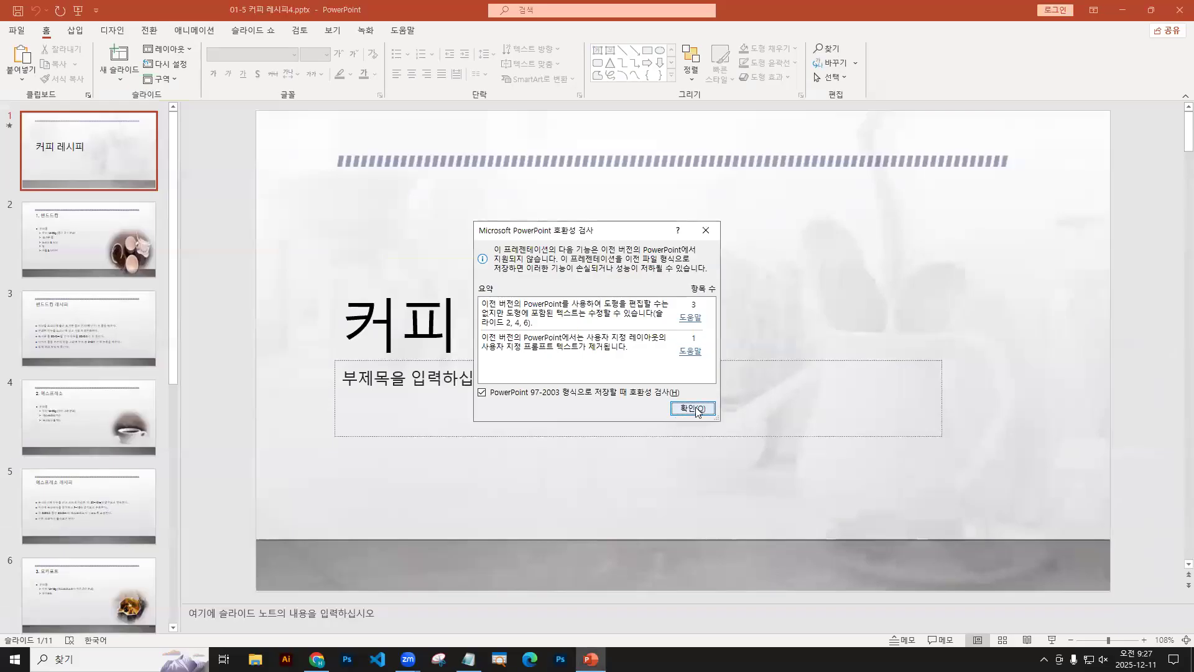
Step: Close the compatibility check results and examine the presentation's properties on its Info page
click(699, 409)
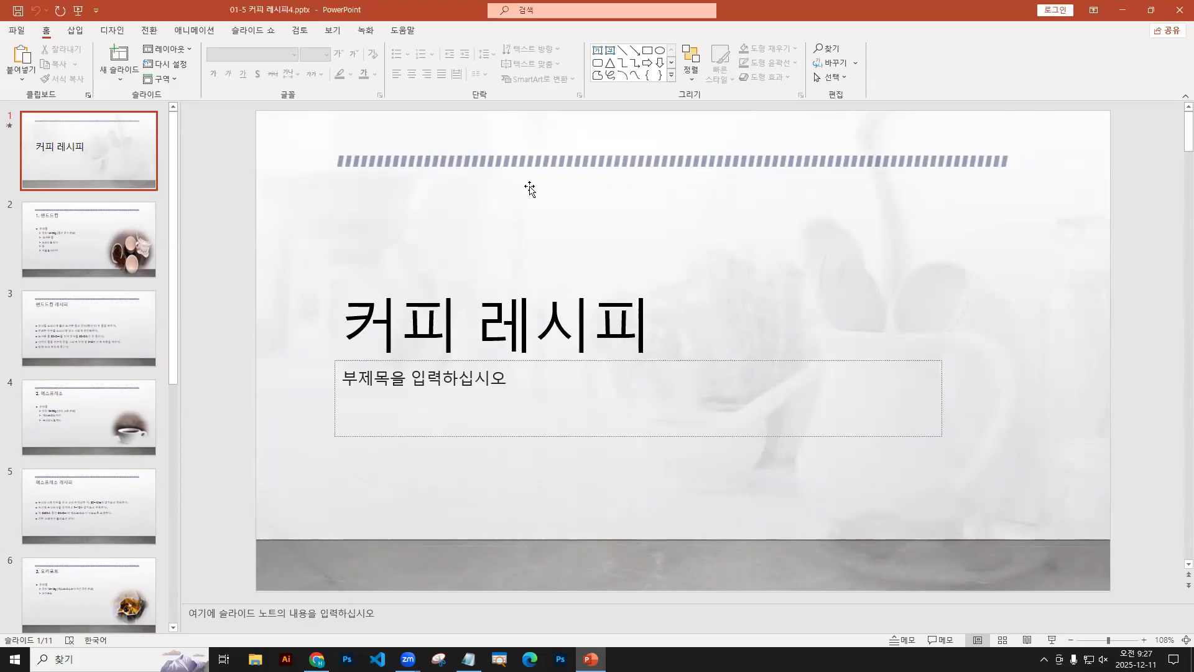
click(12, 28)
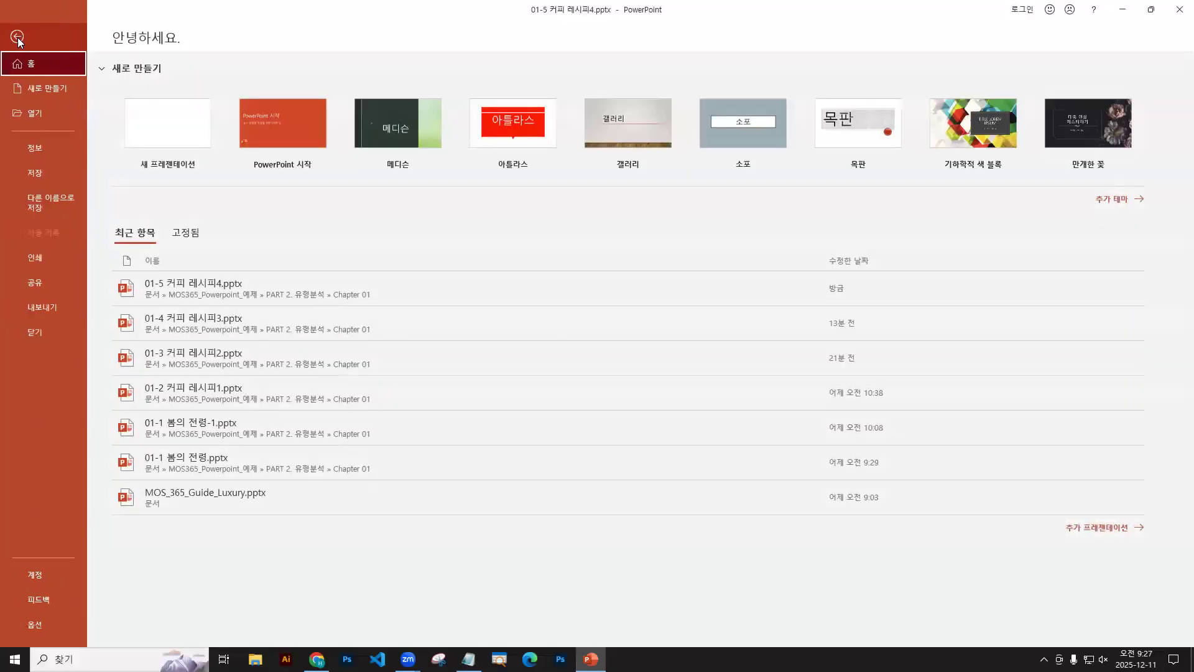
click(40, 152)
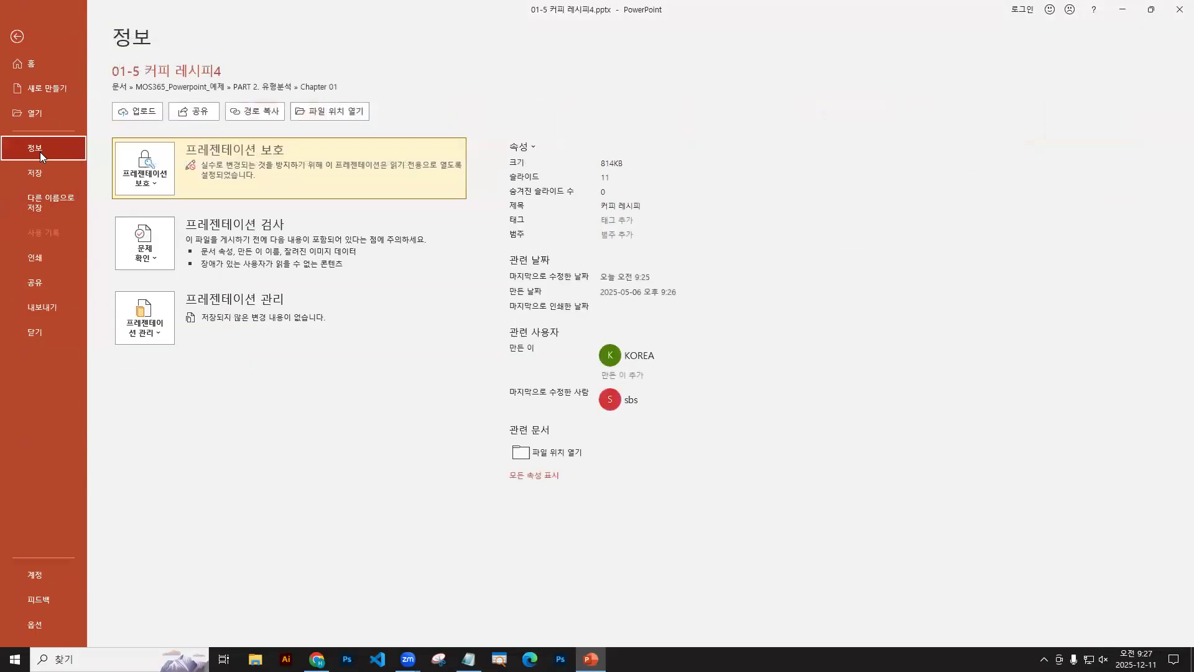
key(ctrl+2)
drag(40, 155, 30, 161)
drag(495, 129, 705, 507)
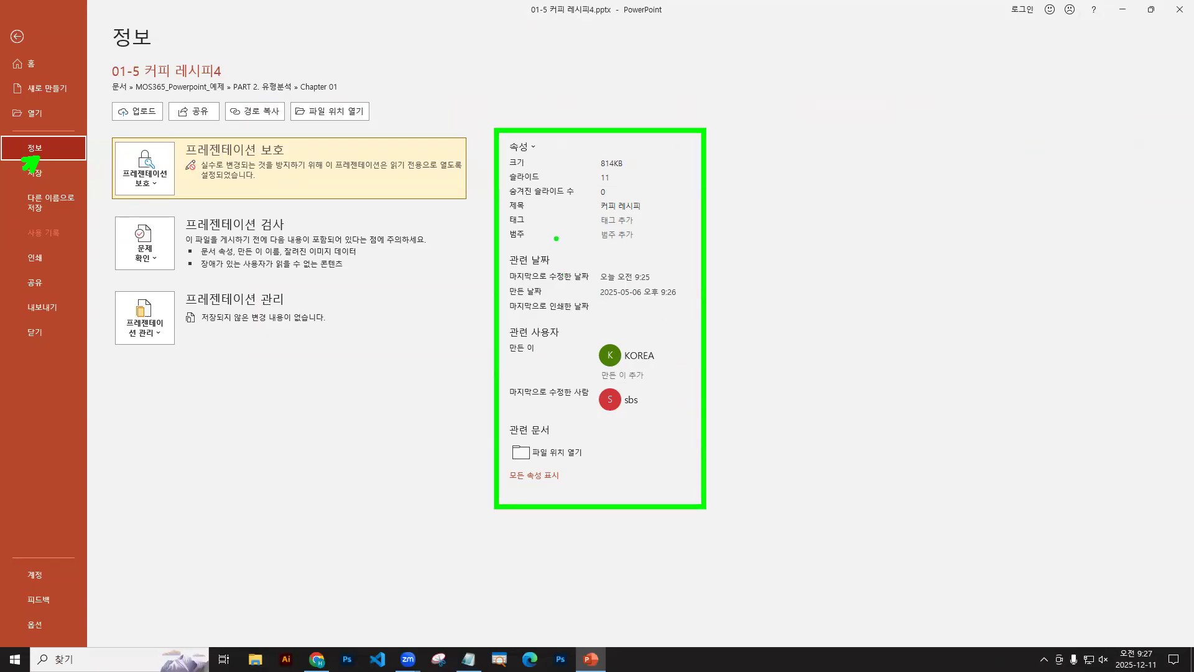
drag(507, 214, 681, 215)
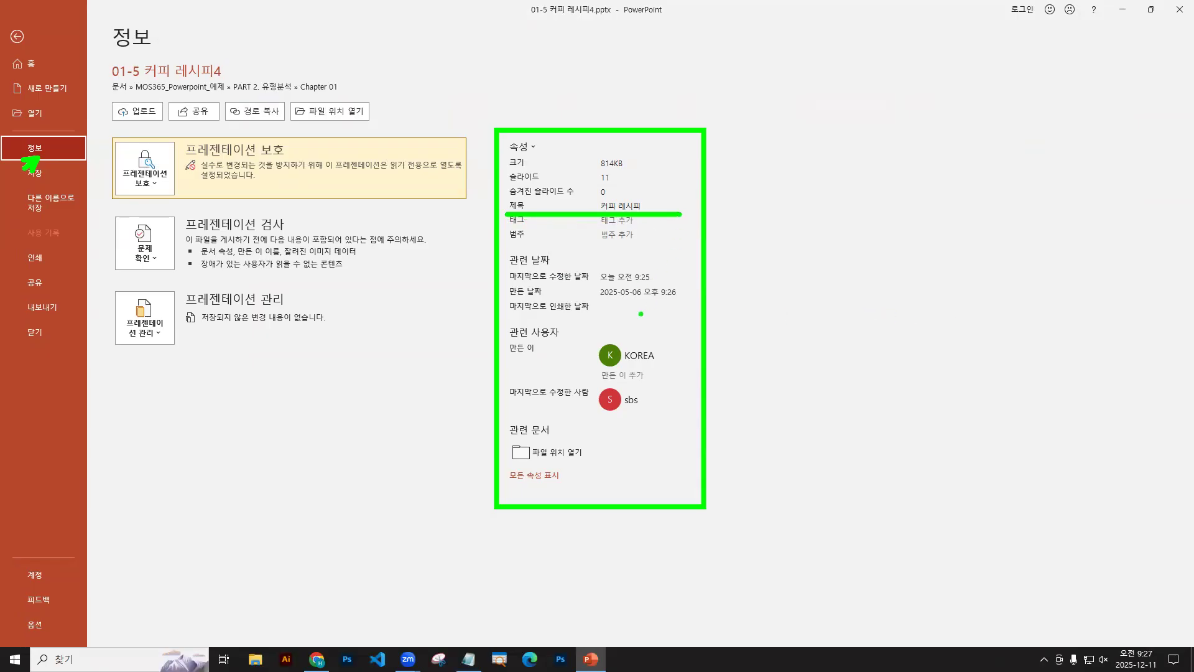
mouse_move(656, 274)
mouse_down()
mouse_move(673, 273)
mouse_move(692, 298)
mouse_up()
drag(501, 466, 594, 505)
key(Escape)
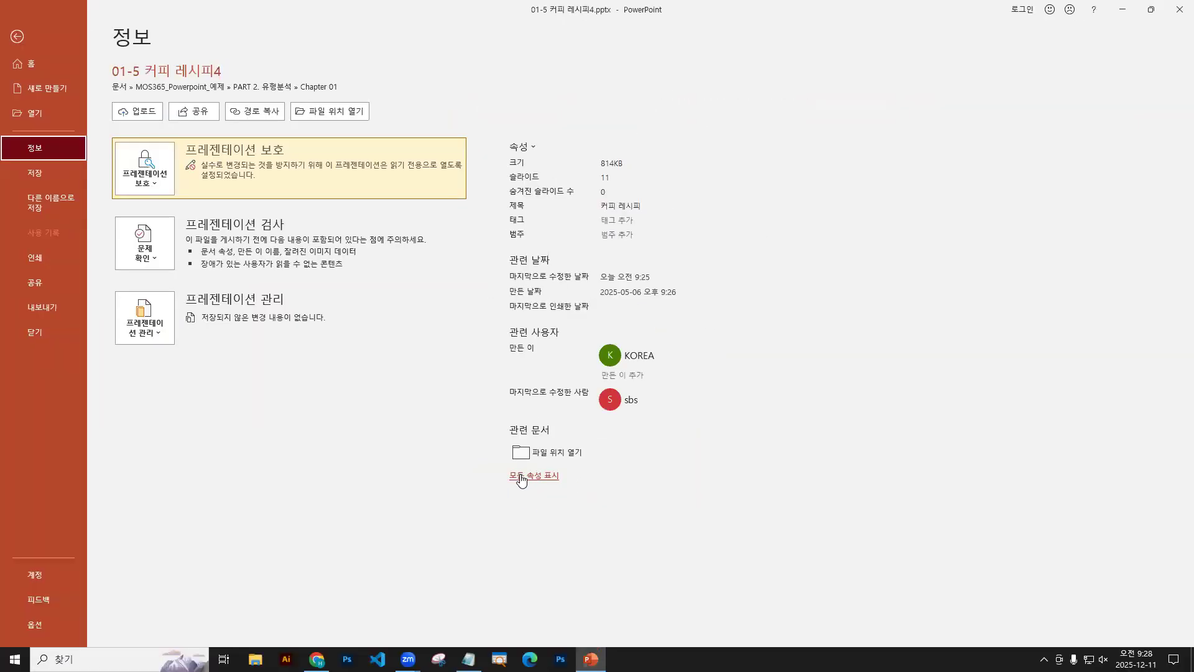
Step: Show all properties of the presentation and examine the title, dates, author and last-modified-by entries
click(521, 478)
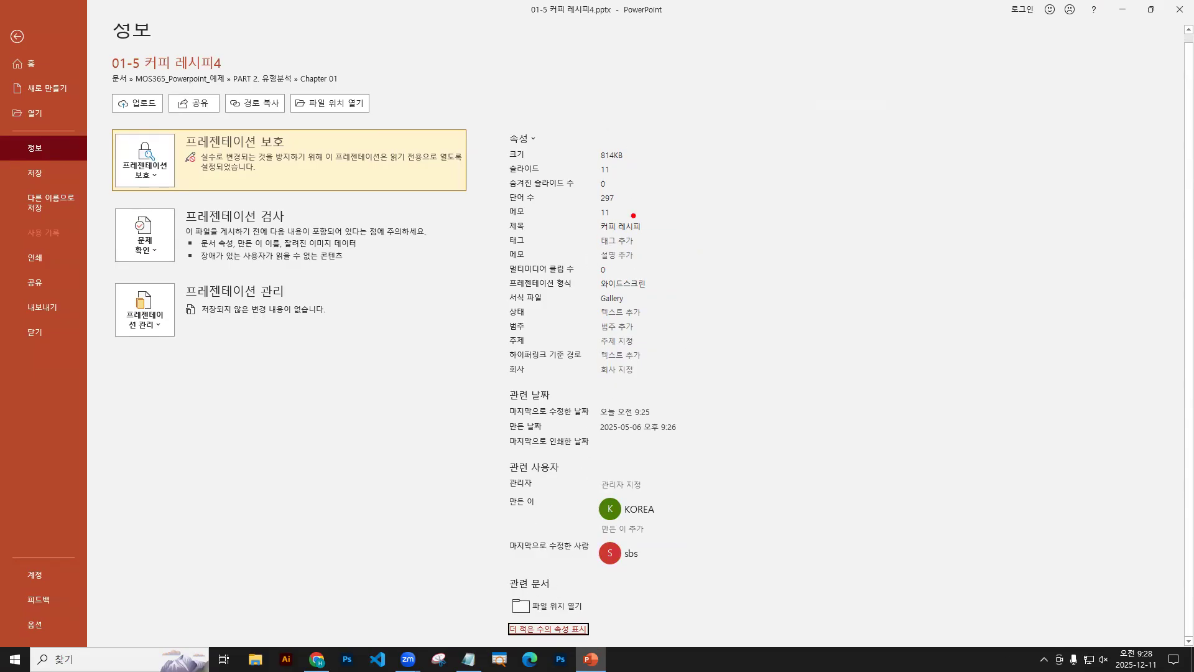
drag(636, 215, 612, 241)
drag(609, 220, 635, 241)
mouse_move(670, 466)
mouse_down()
mouse_move(629, 516)
mouse_move(692, 511)
mouse_up()
drag(684, 528, 645, 576)
drag(629, 536, 713, 584)
mouse_move(608, 421)
mouse_down()
mouse_move(662, 380)
mouse_move(669, 422)
mouse_up()
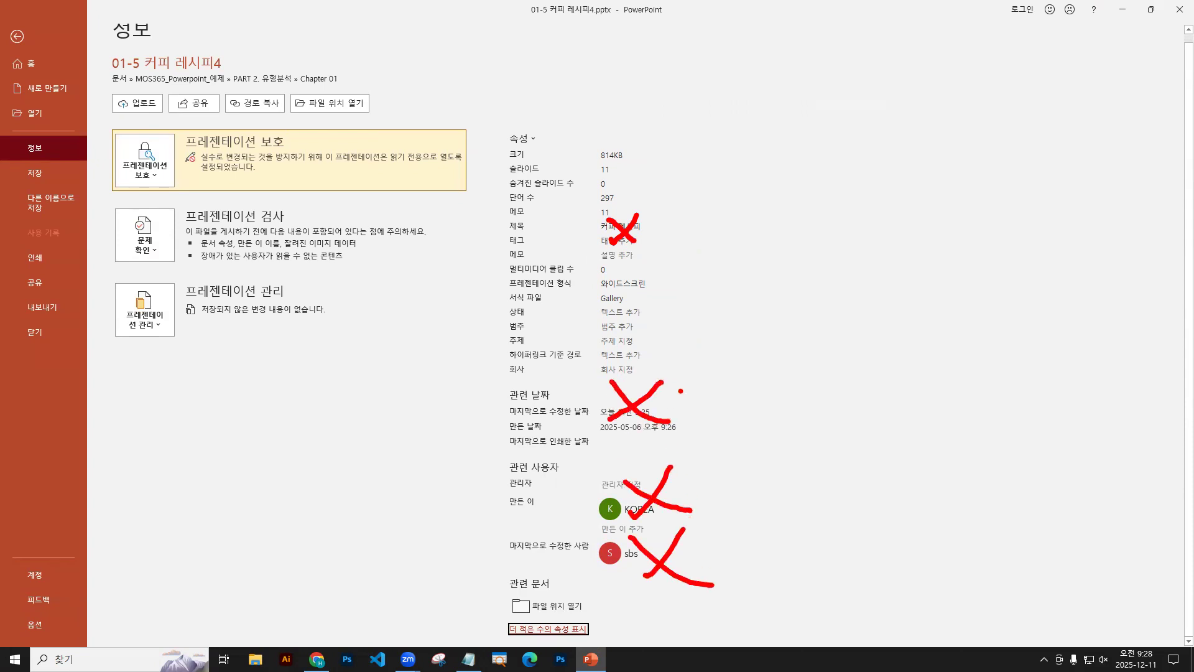
key(Escape)
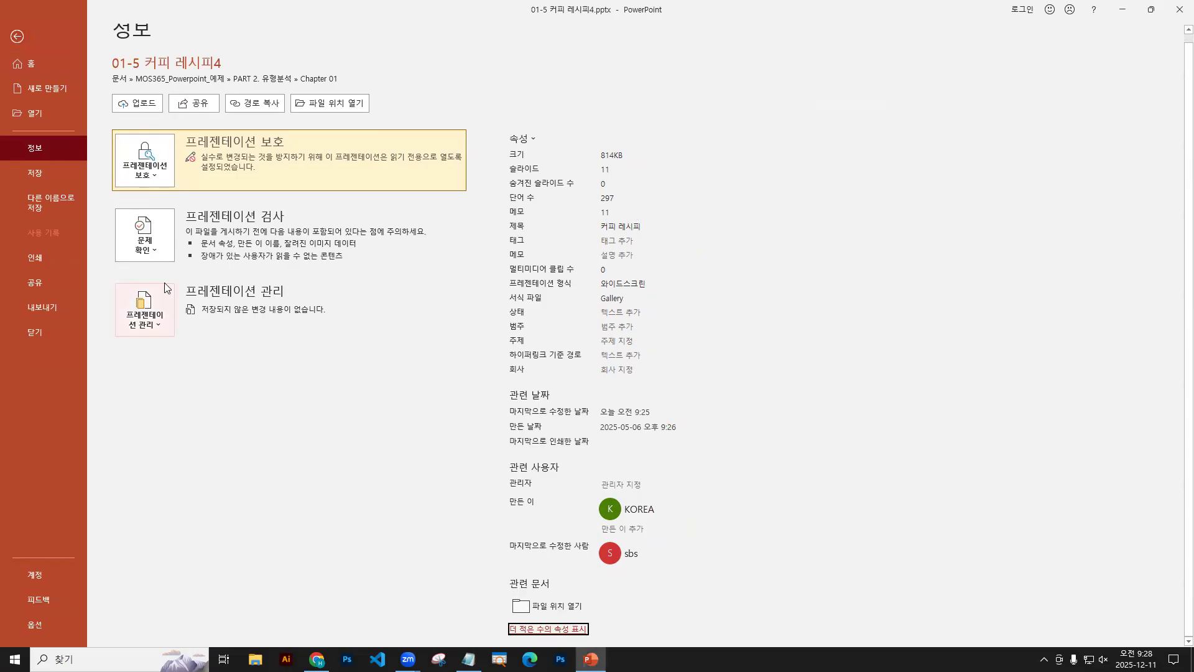
click(156, 250)
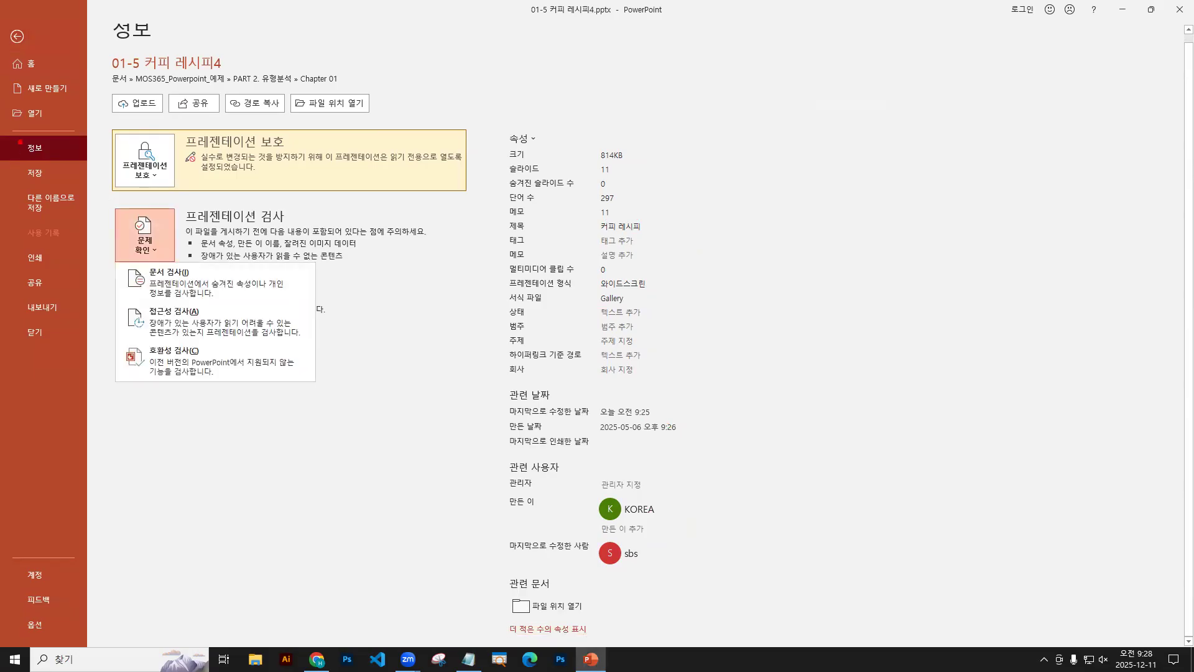
drag(13, 134, 75, 158)
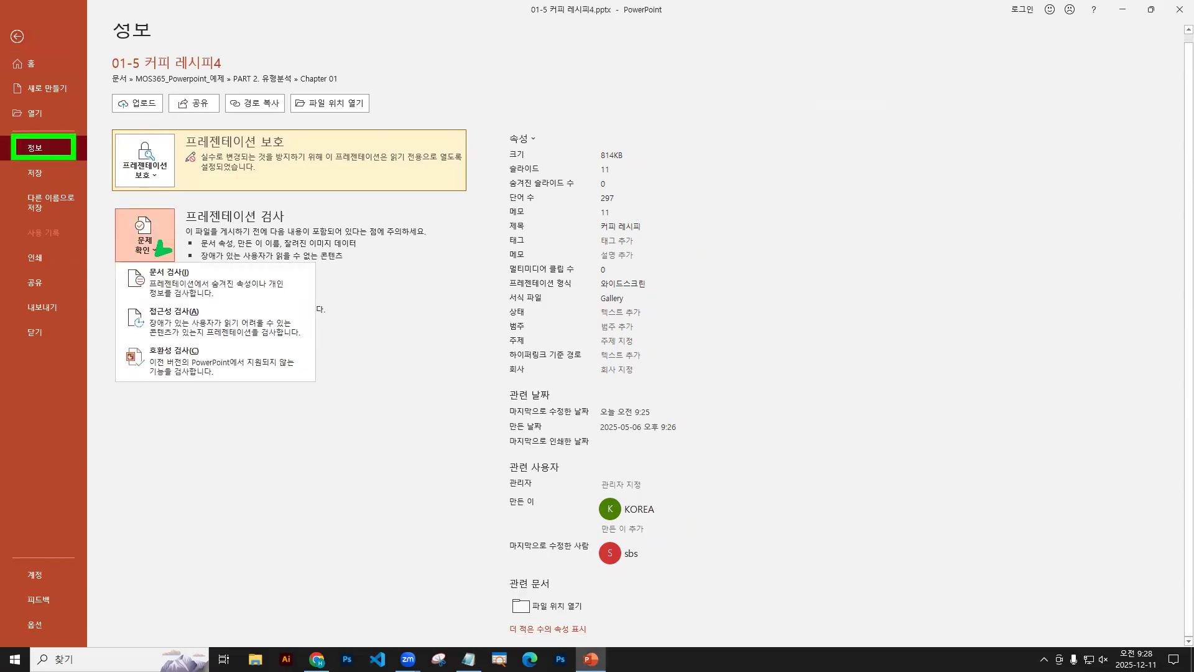
drag(116, 263, 308, 306)
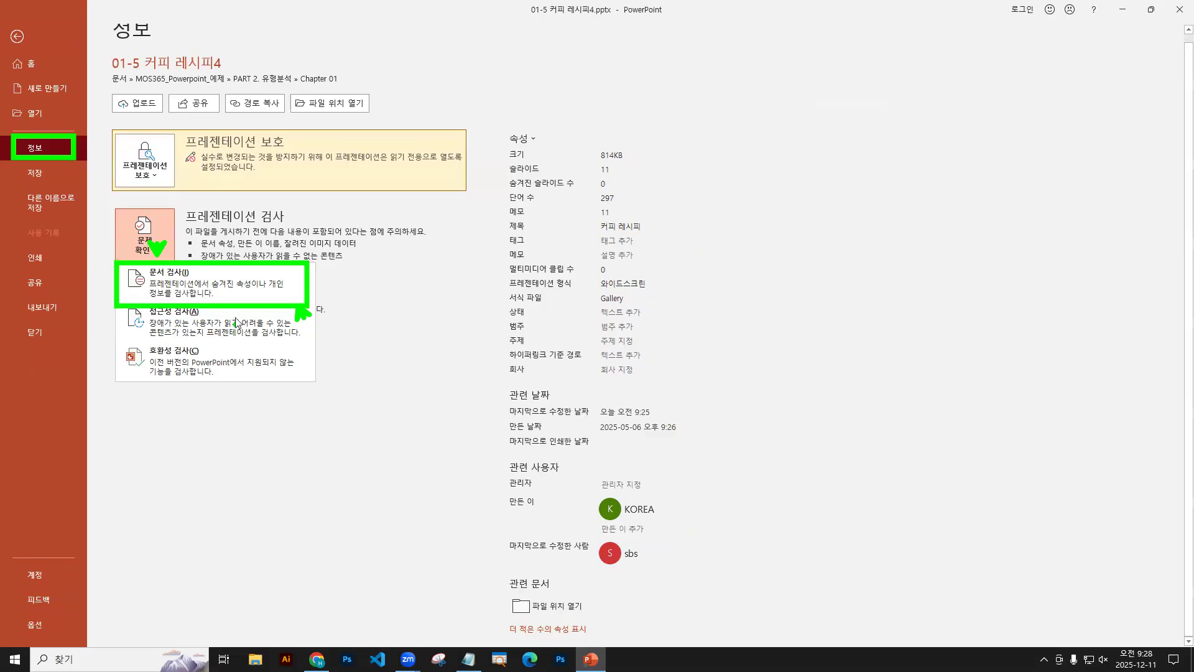
key(Escape)
click(147, 252)
click(165, 281)
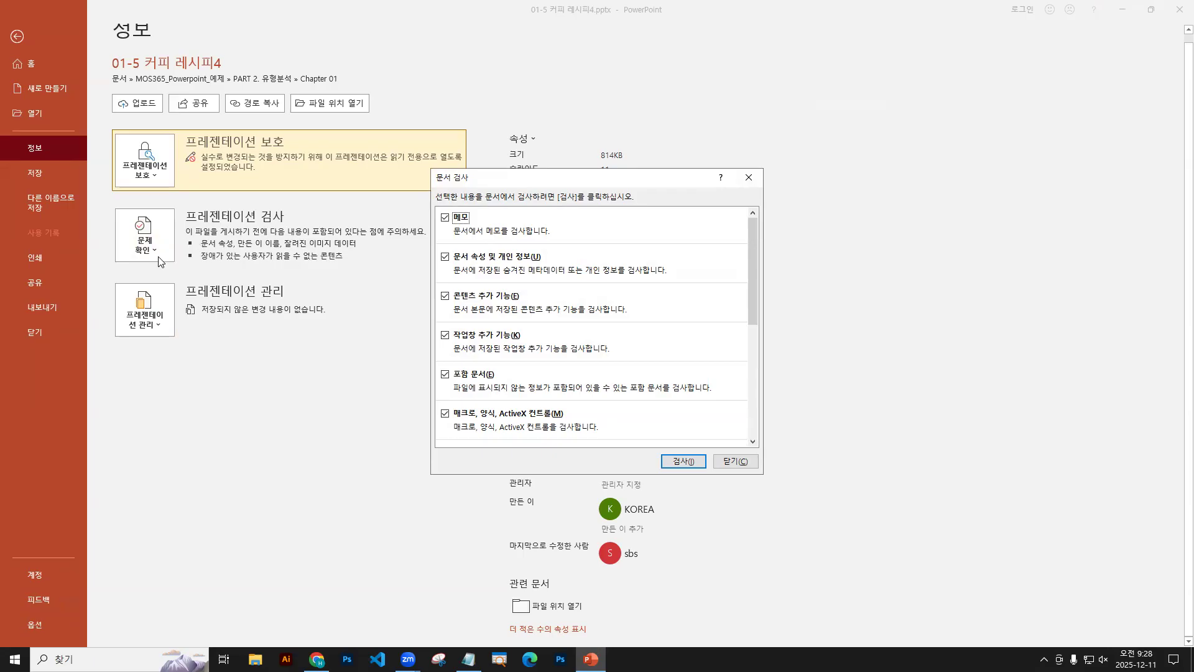
mouse_move(433, 214)
mouse_down()
mouse_move(402, 398)
mouse_move(423, 444)
mouse_up()
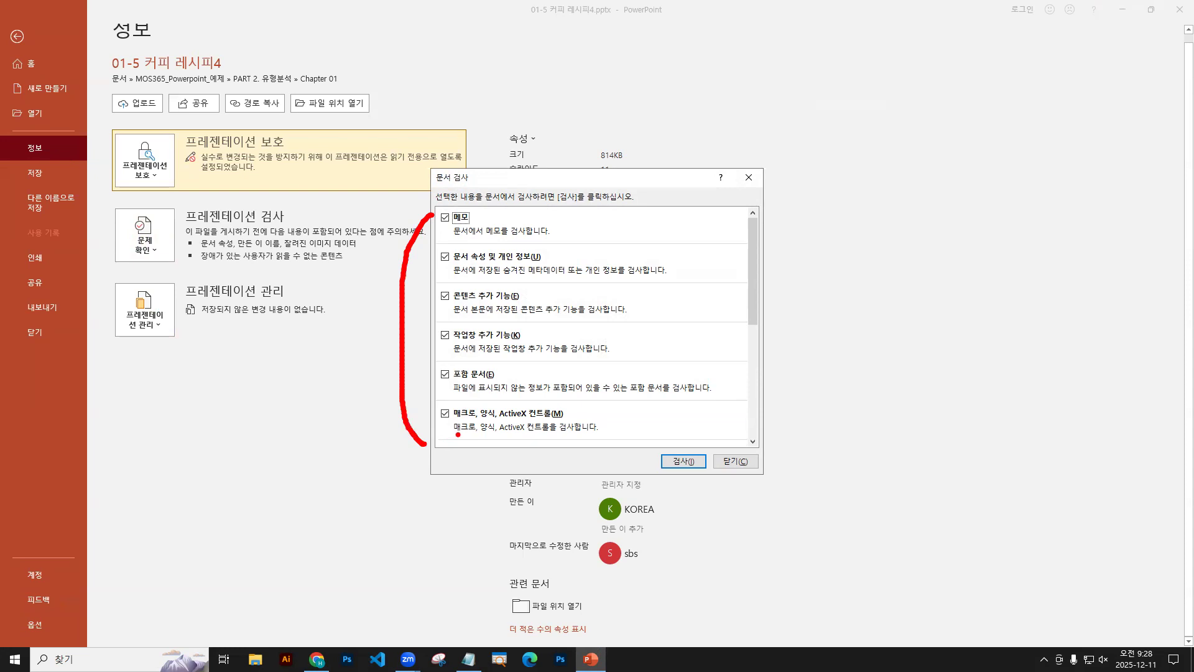
key(Escape)
key(Escape)
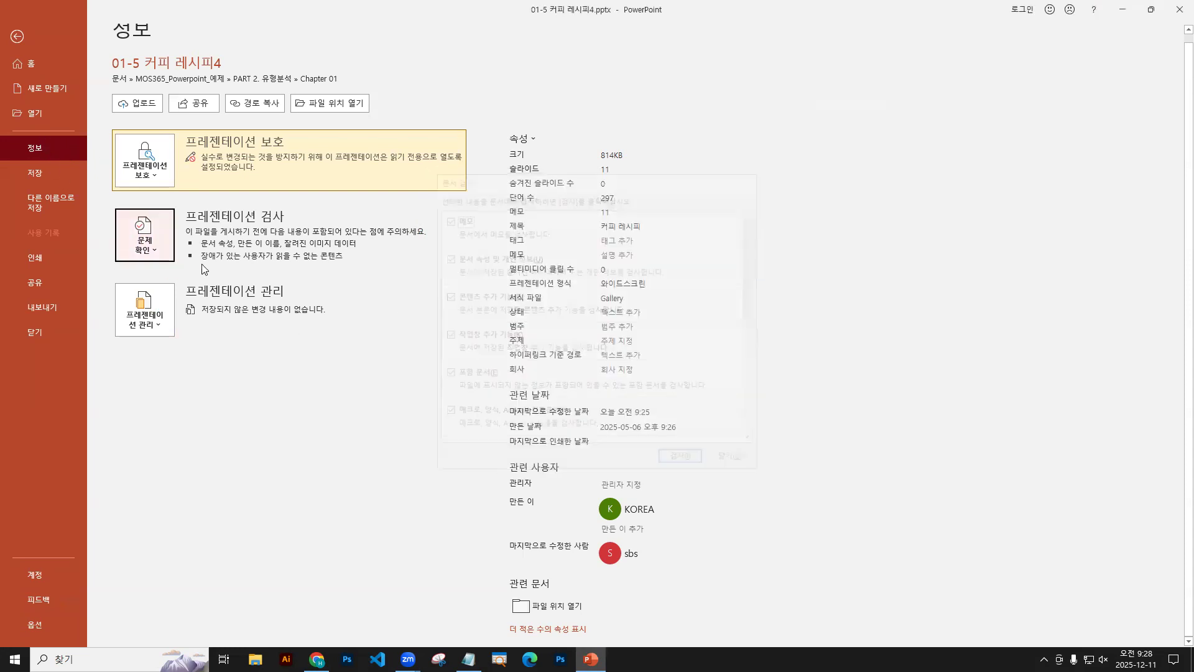
click(158, 244)
key(ctrl+1)
click(154, 251)
drag(157, 264, 155, 234)
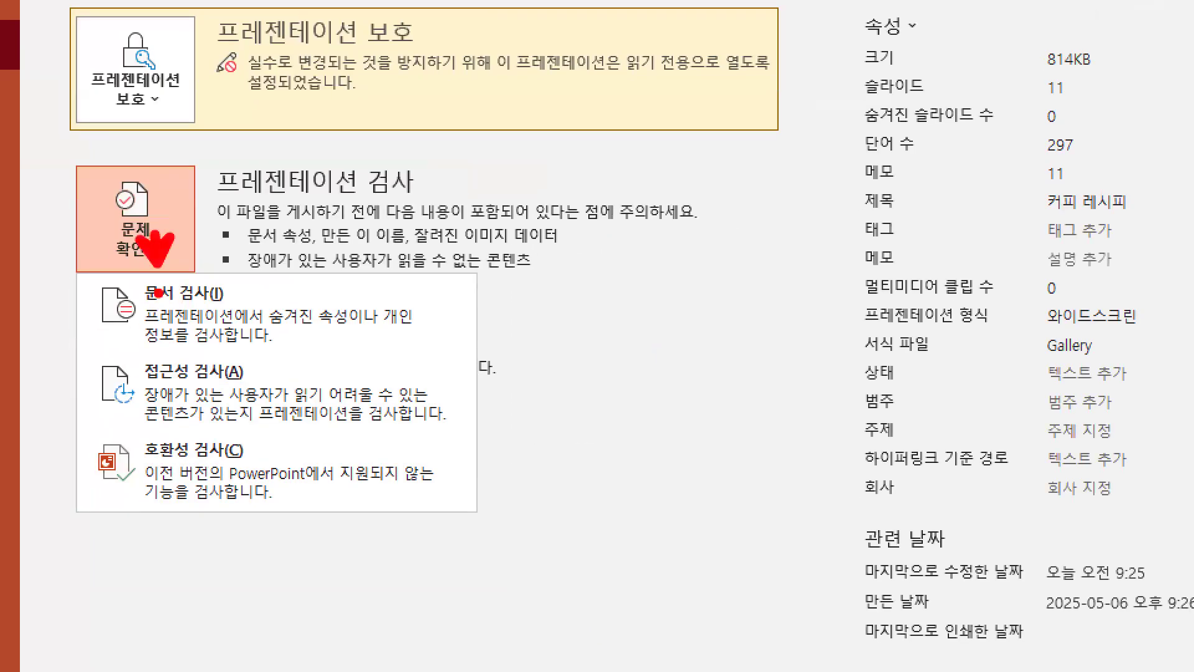
mouse_move(85, 348)
mouse_down()
mouse_move(365, 449)
mouse_move(351, 276)
mouse_move(498, 274)
mouse_up()
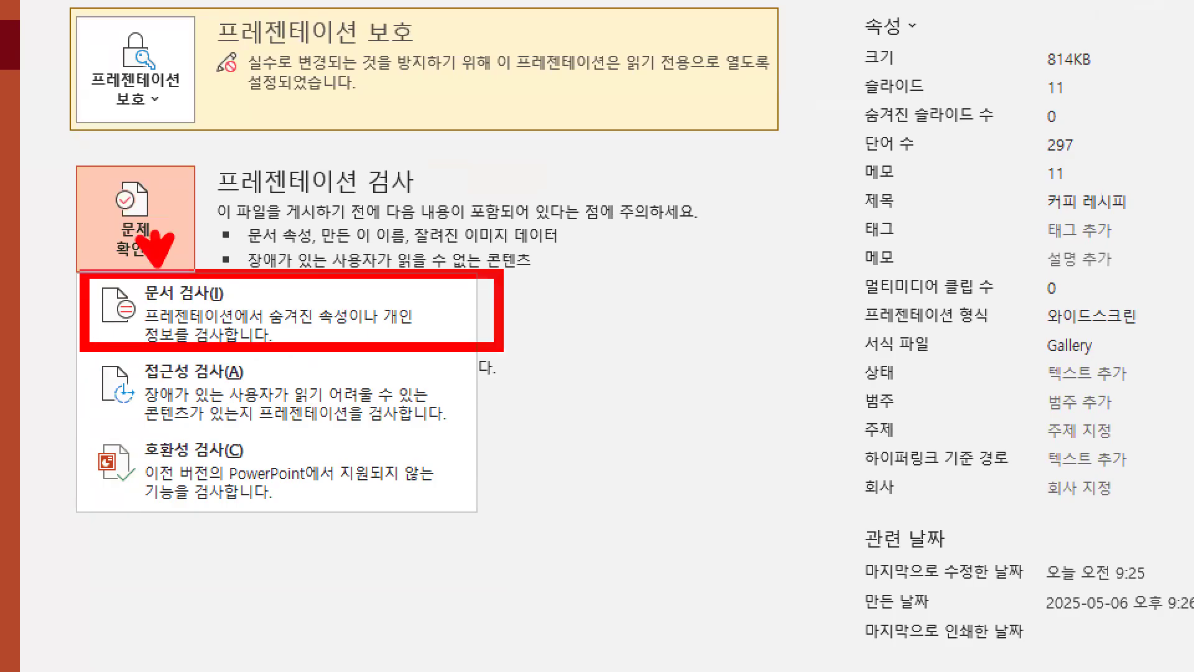
key(Escape)
Step: Run the Document Inspector on the presentation with its default selection of content checks
click(145, 235)
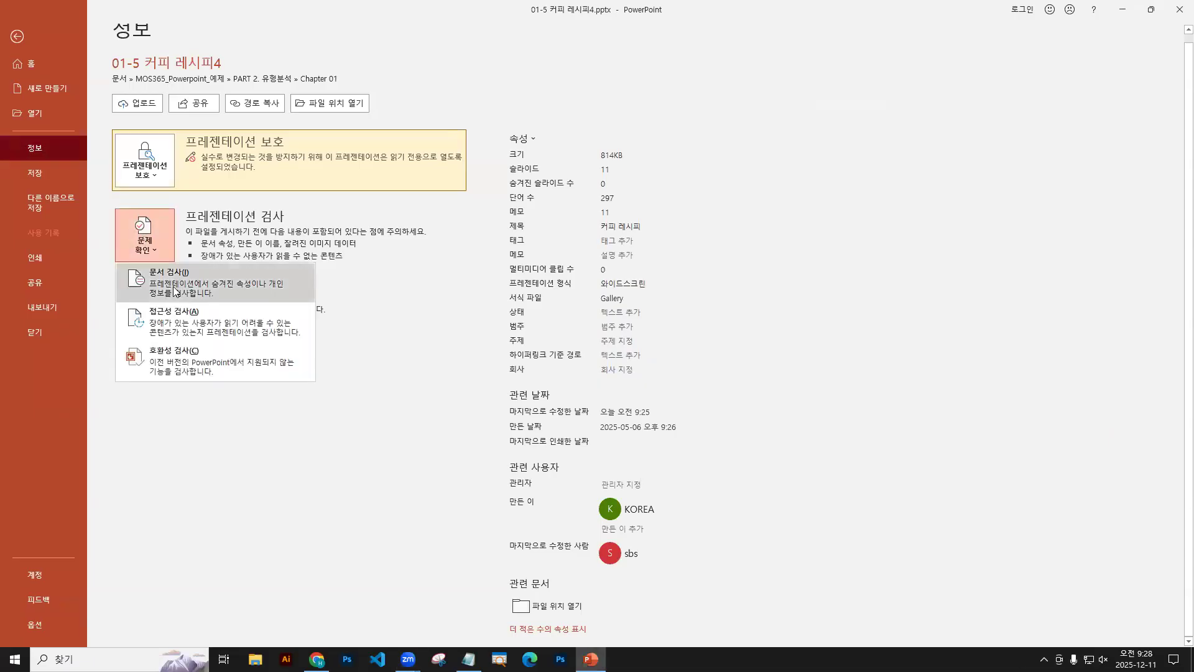
click(165, 271)
key(ctrl+2)
mouse_move(435, 221)
mouse_down()
mouse_move(412, 373)
mouse_move(439, 442)
mouse_up()
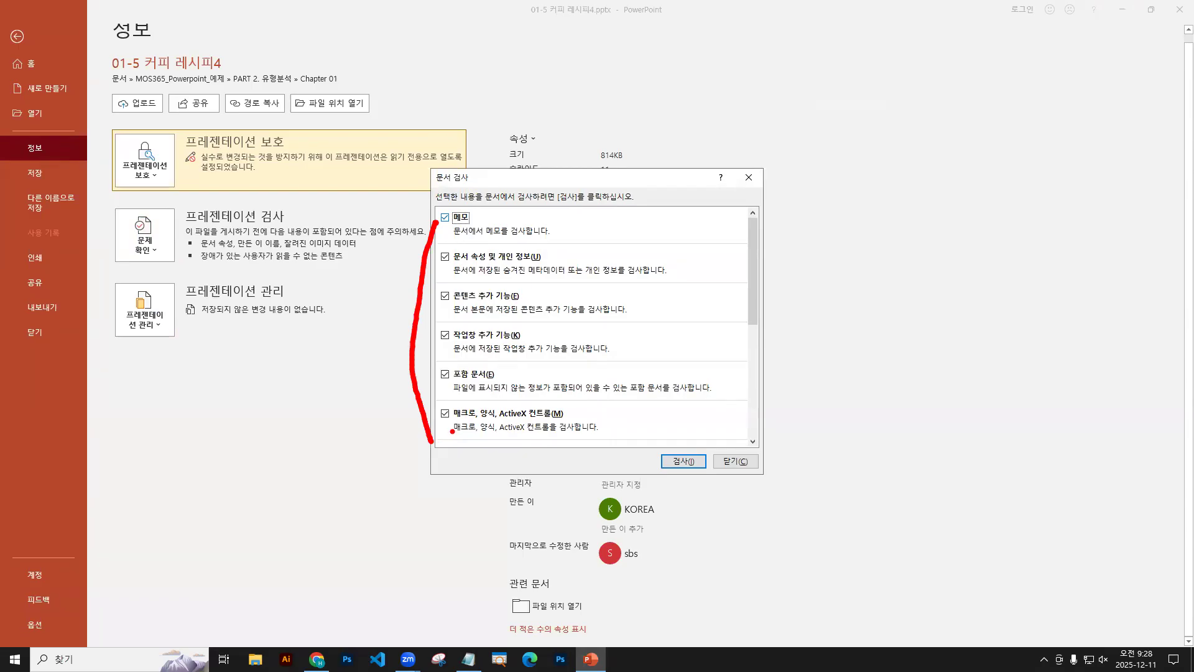
key(Escape)
mouse_move(751, 295)
mouse_down()
mouse_move(745, 401)
mouse_move(735, 267)
mouse_move(747, 394)
mouse_up()
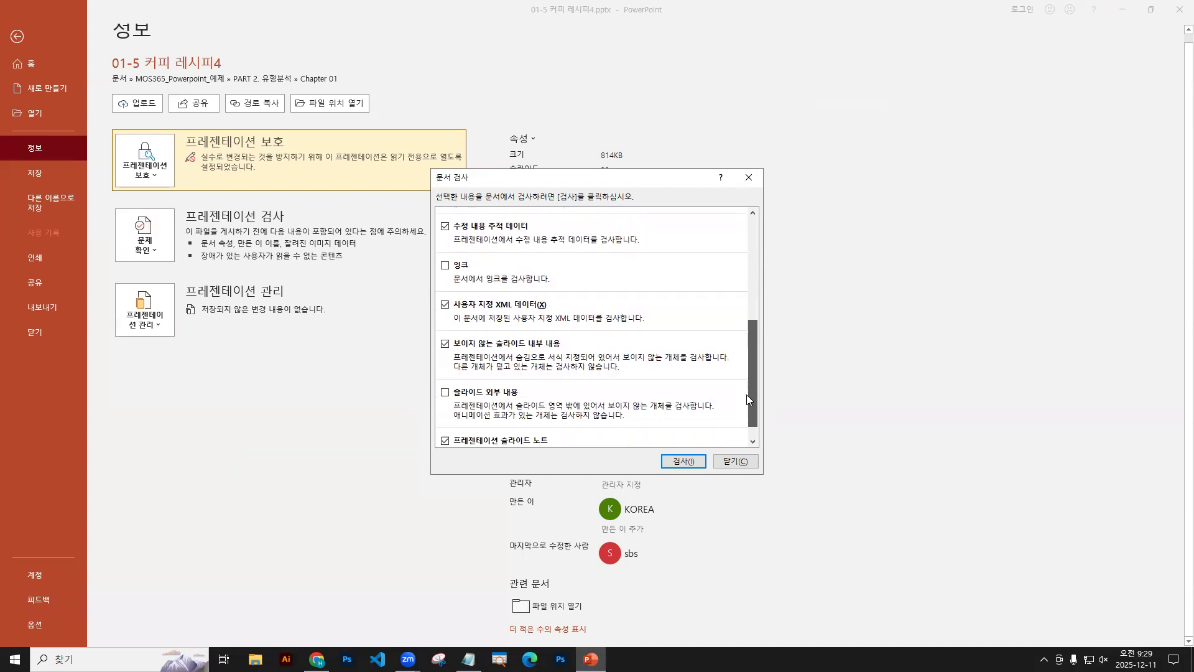
drag(746, 394, 746, 392)
drag(754, 344, 730, 234)
scroll(730, 234, down, 5)
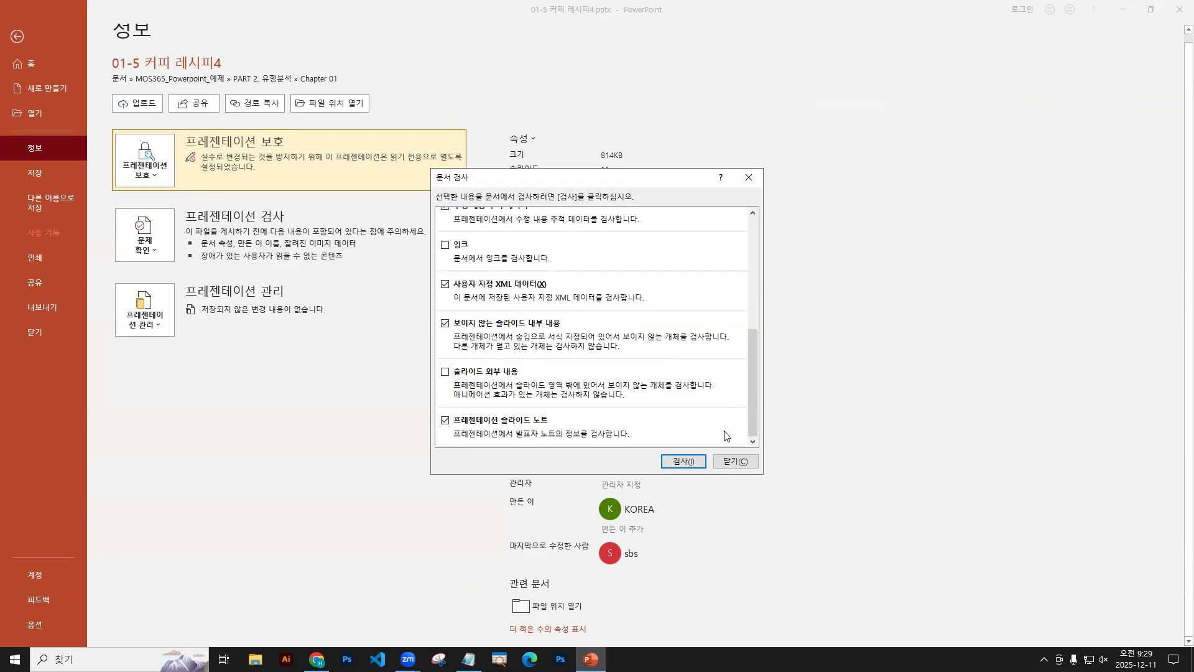
click(683, 462)
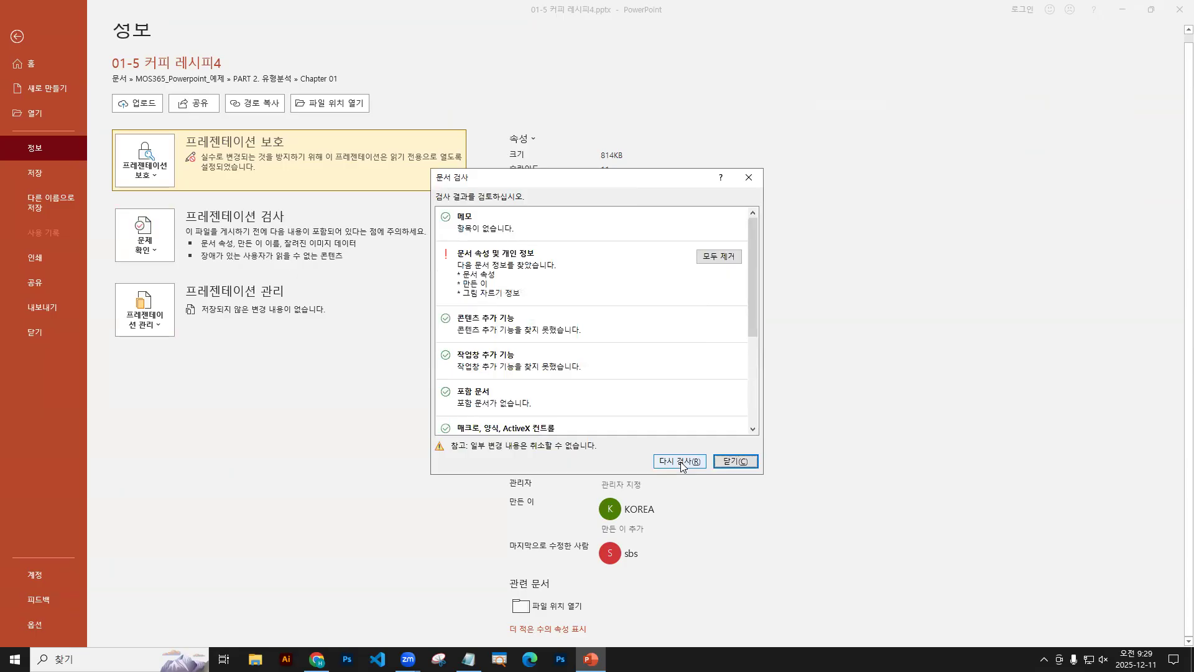
Step: Remove all document properties and personal information found by the inspection, and close the Document Inspector
click(715, 258)
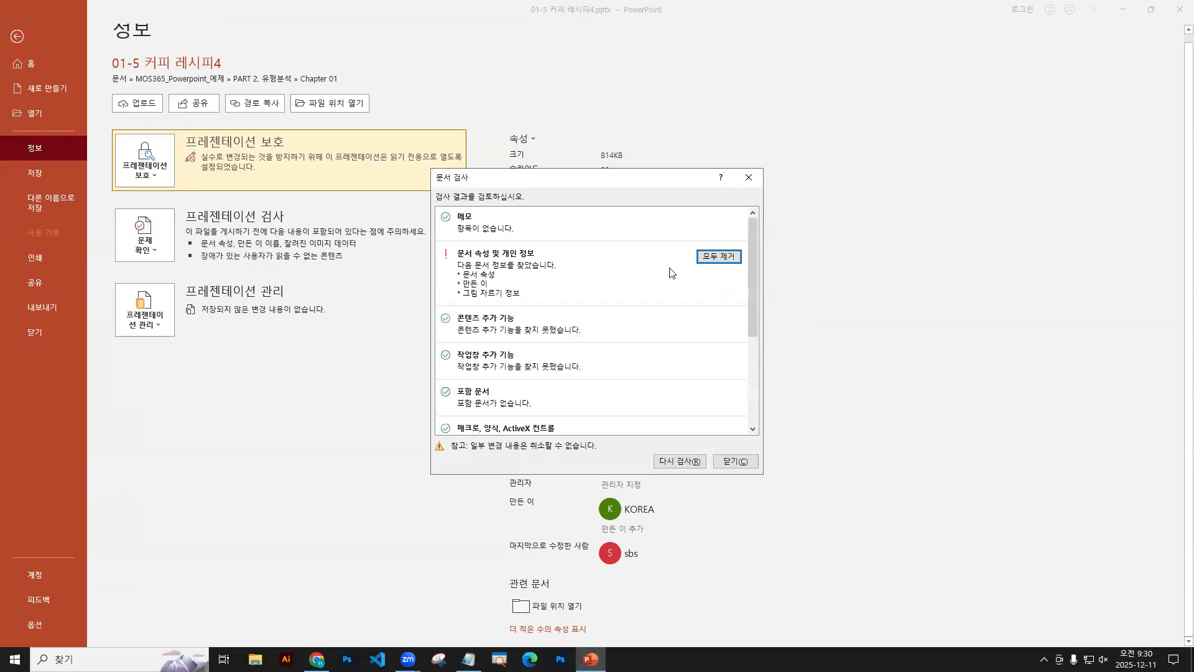
click(716, 261)
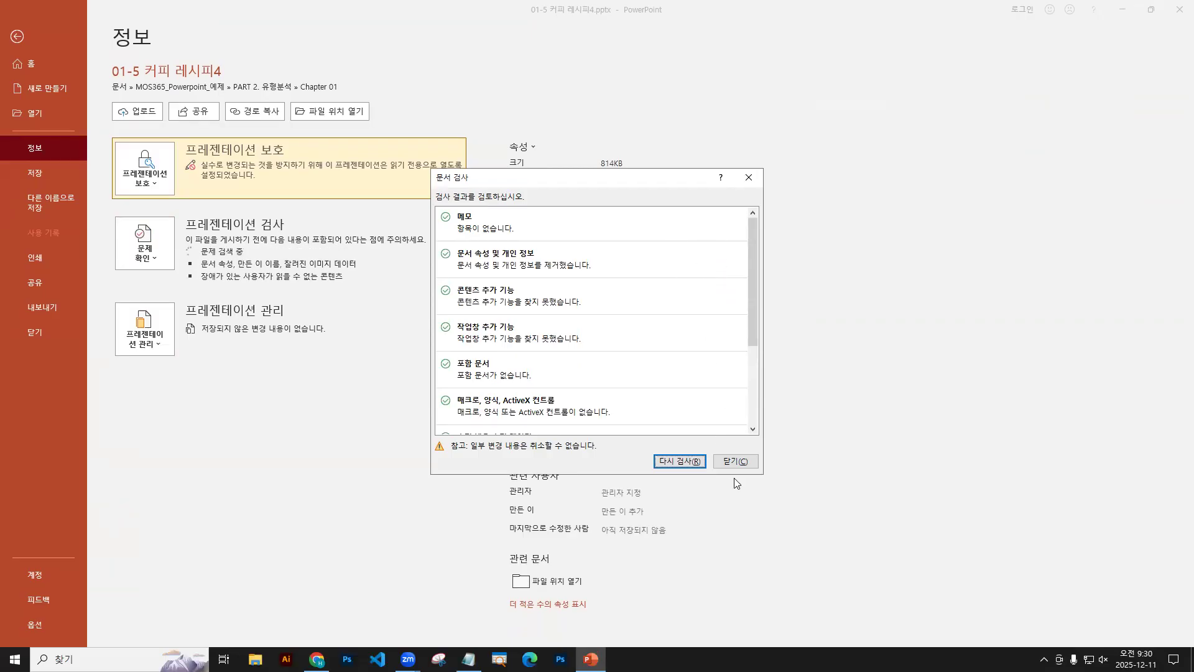
click(735, 461)
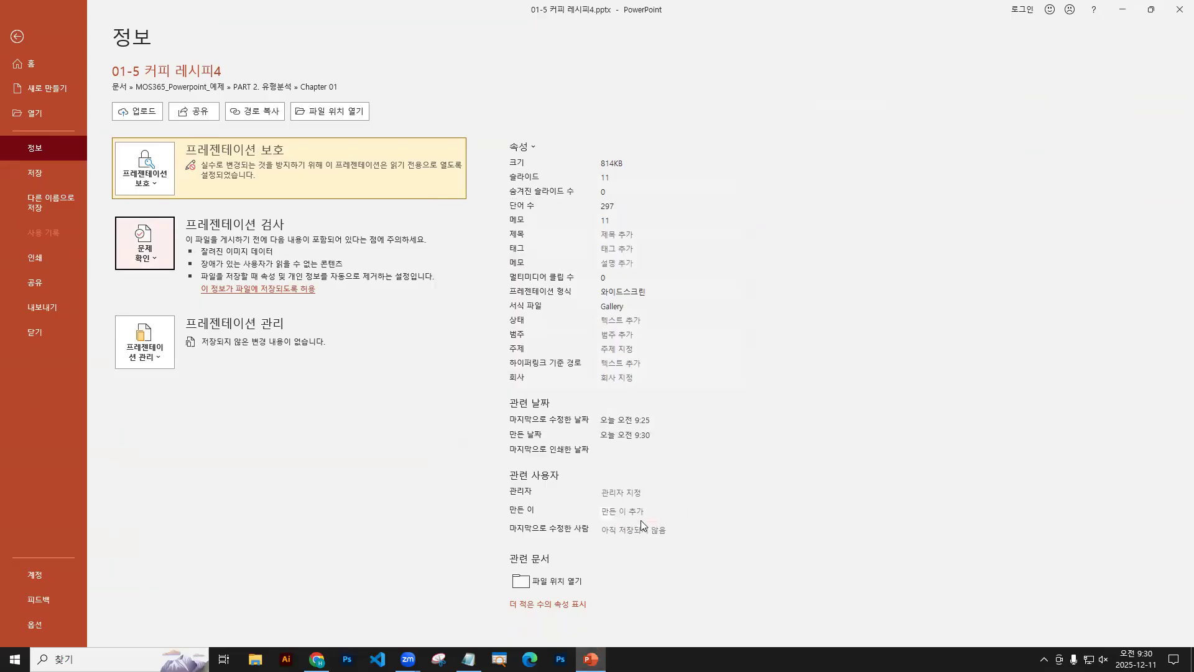
mouse_move(595, 516)
mouse_down()
mouse_move(606, 507)
mouse_move(604, 528)
mouse_up()
drag(615, 234, 590, 251)
key(Escape)
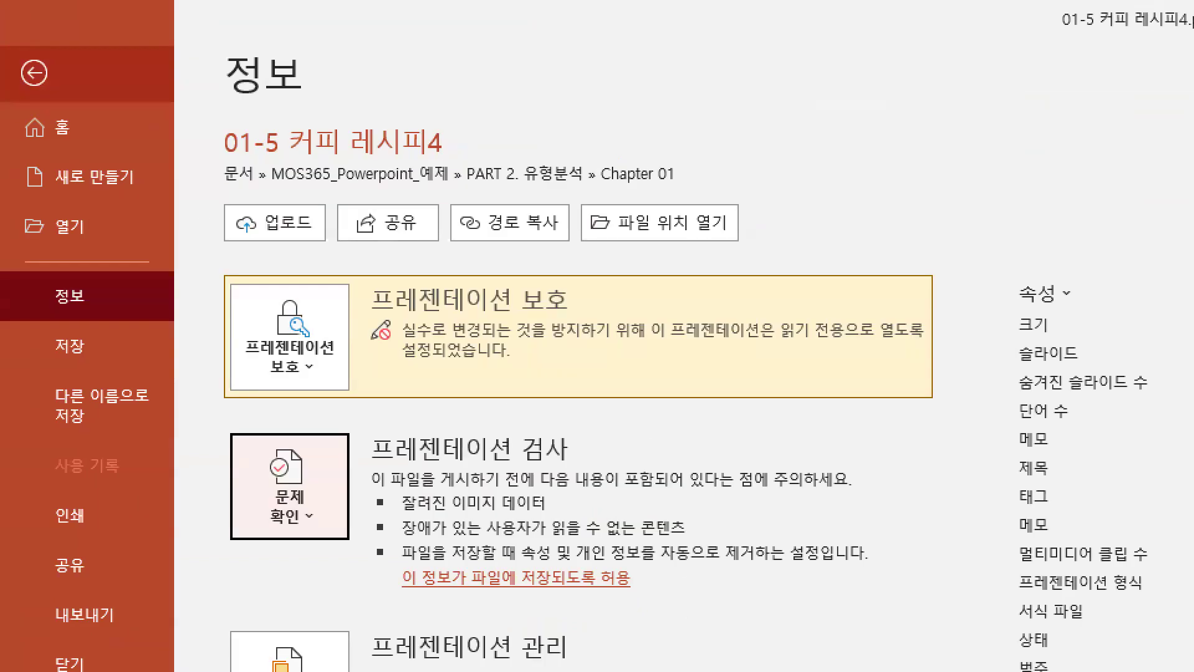
Step: Return to the slide editing view and display the review commands
click(34, 73)
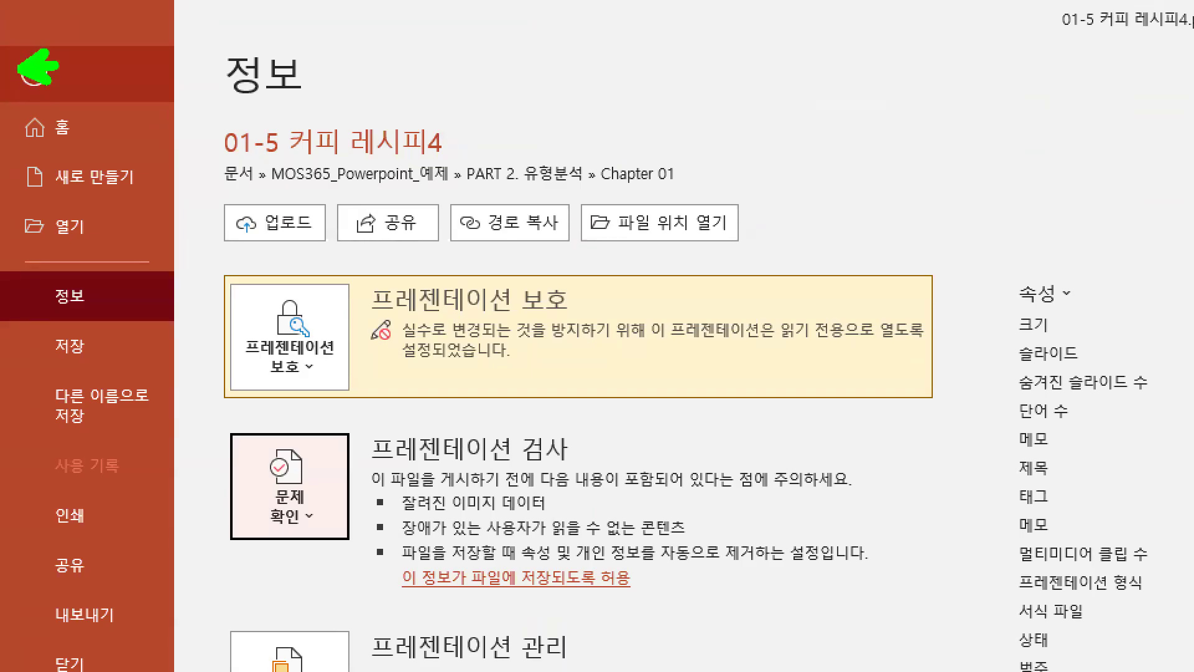
click(34, 73)
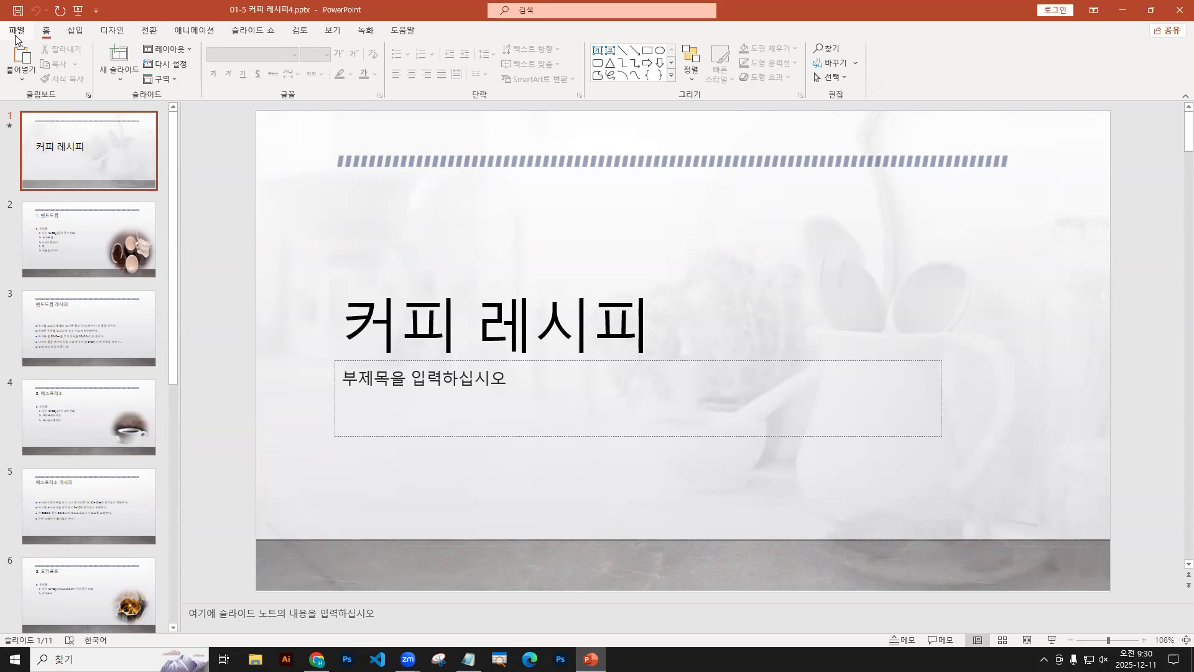
click(298, 30)
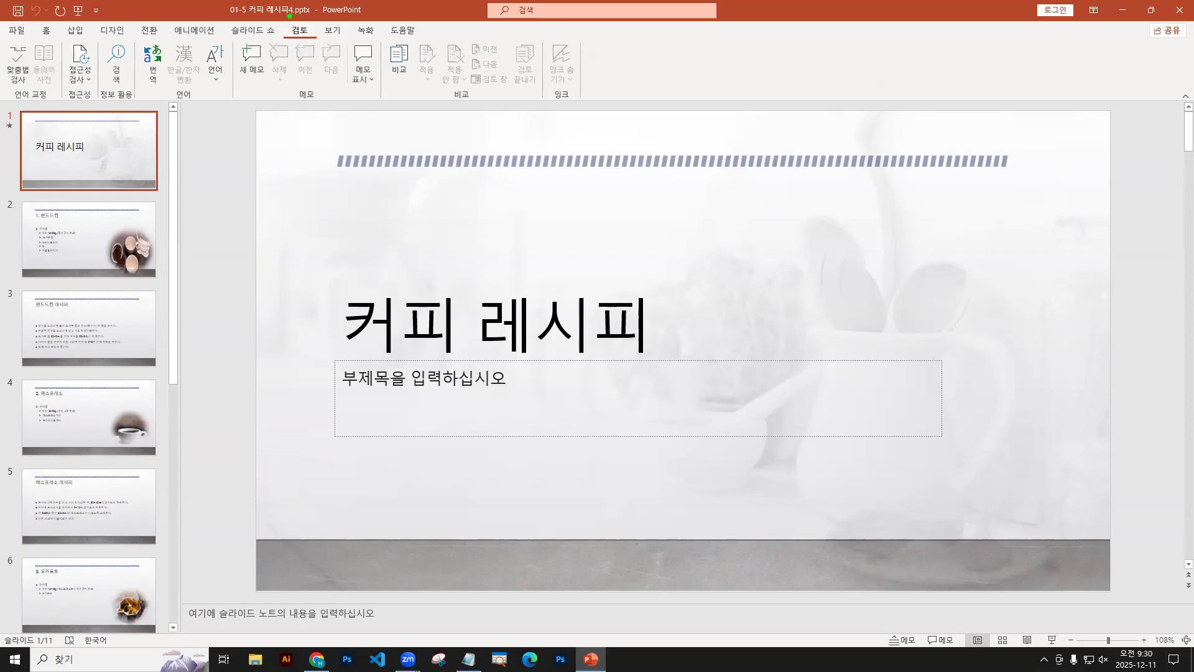
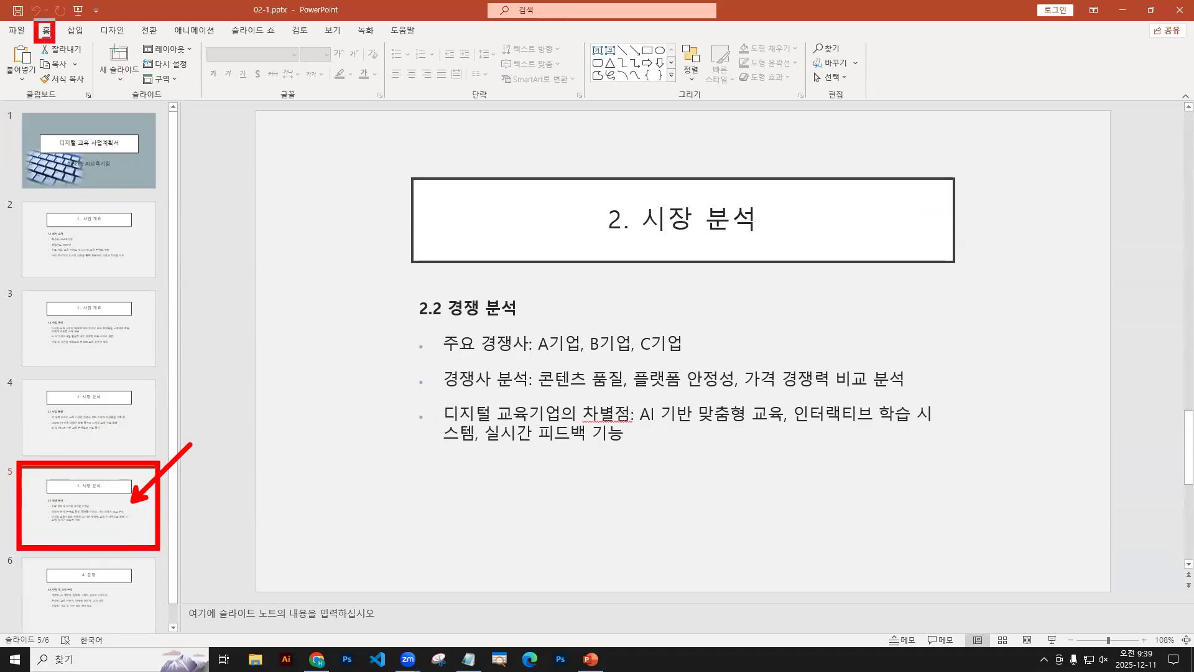
click(121, 73)
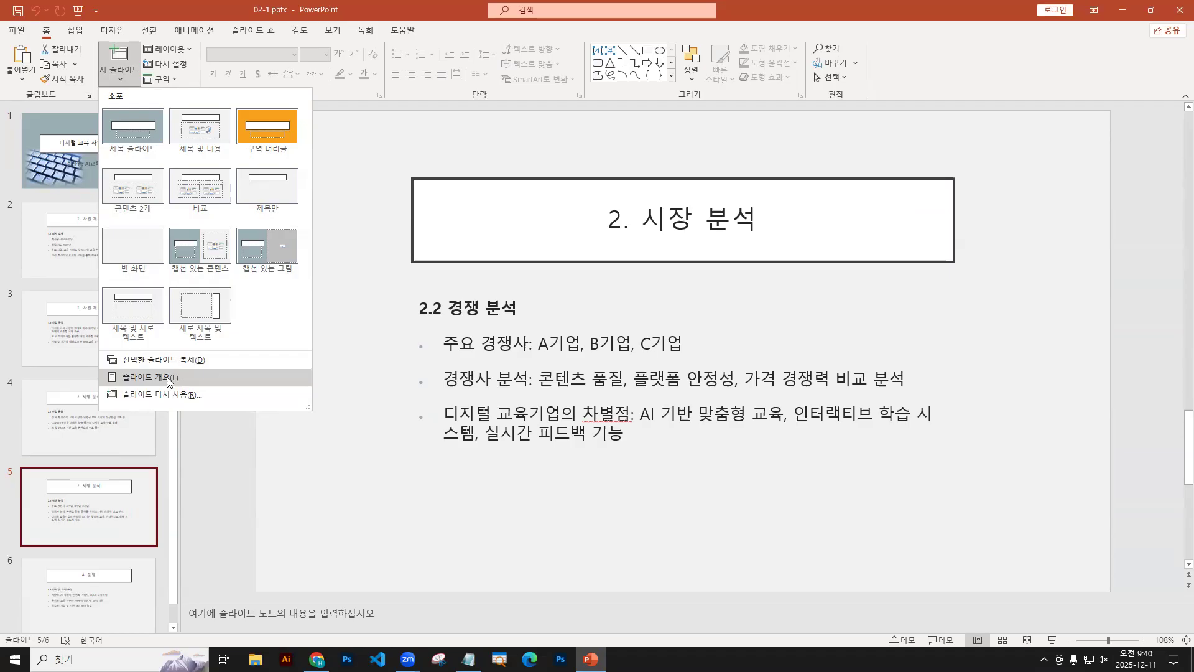
click(169, 378)
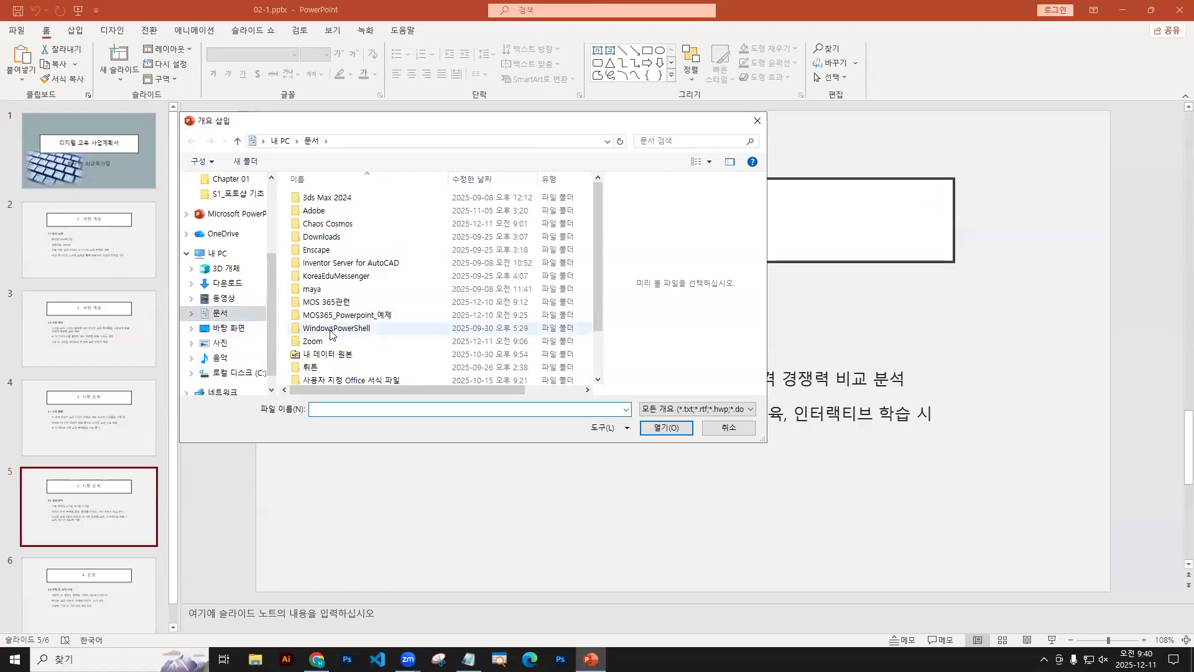
scroll(327, 333, down, 2)
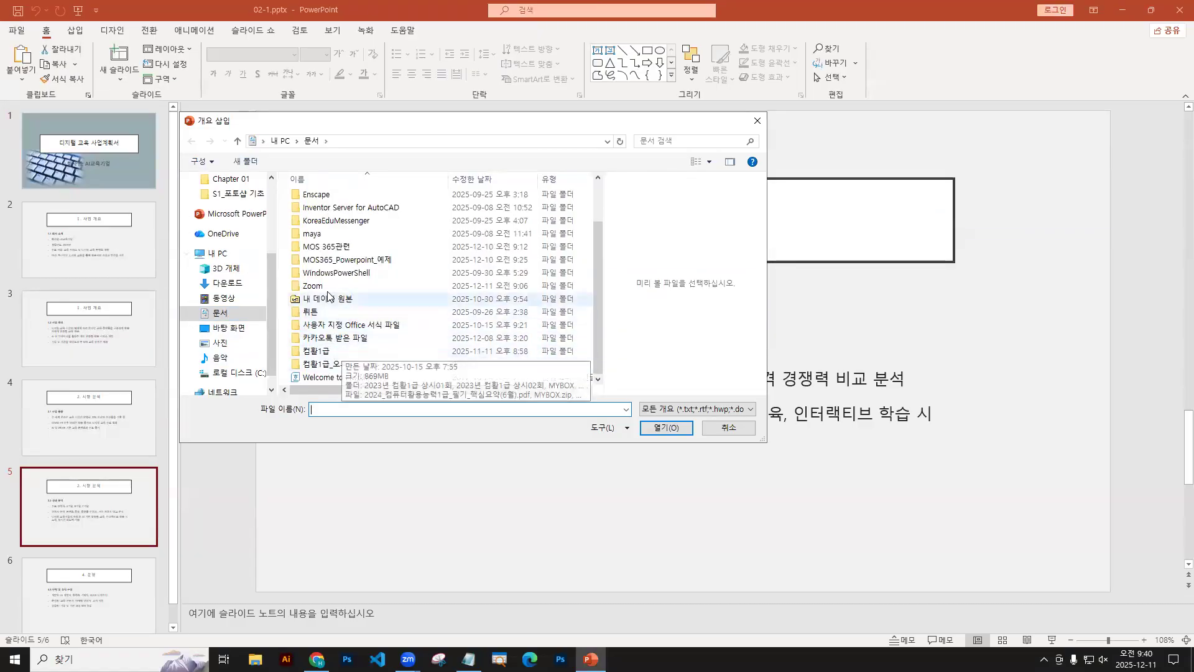
click(318, 249)
double_click(317, 261)
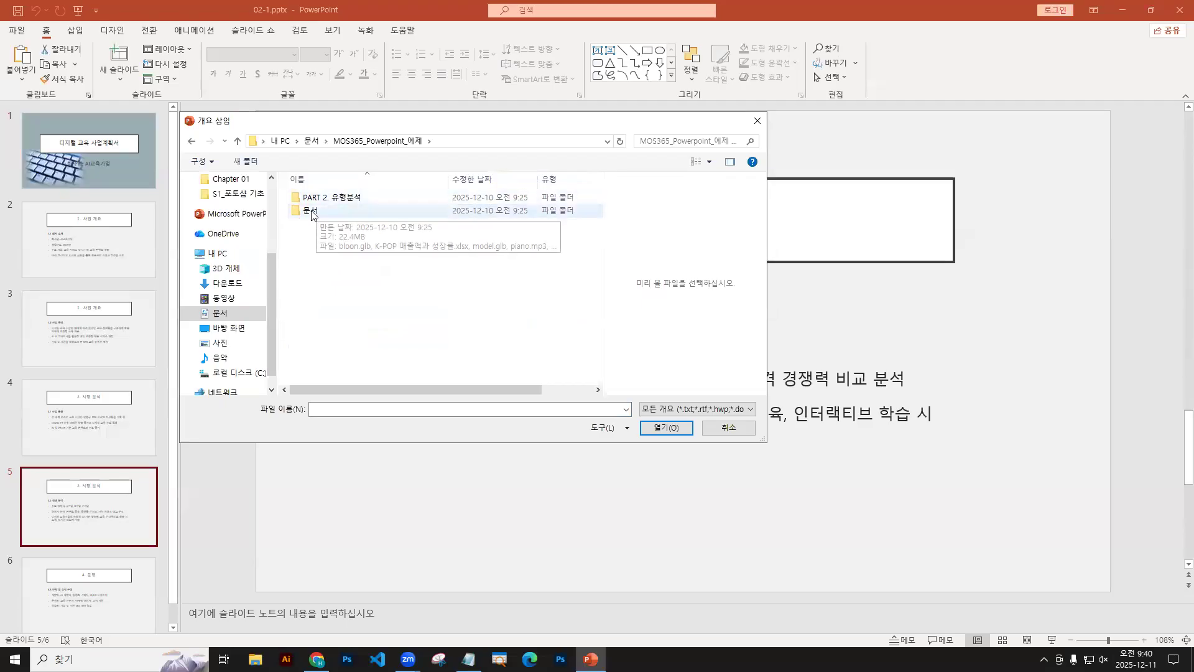
double_click(311, 212)
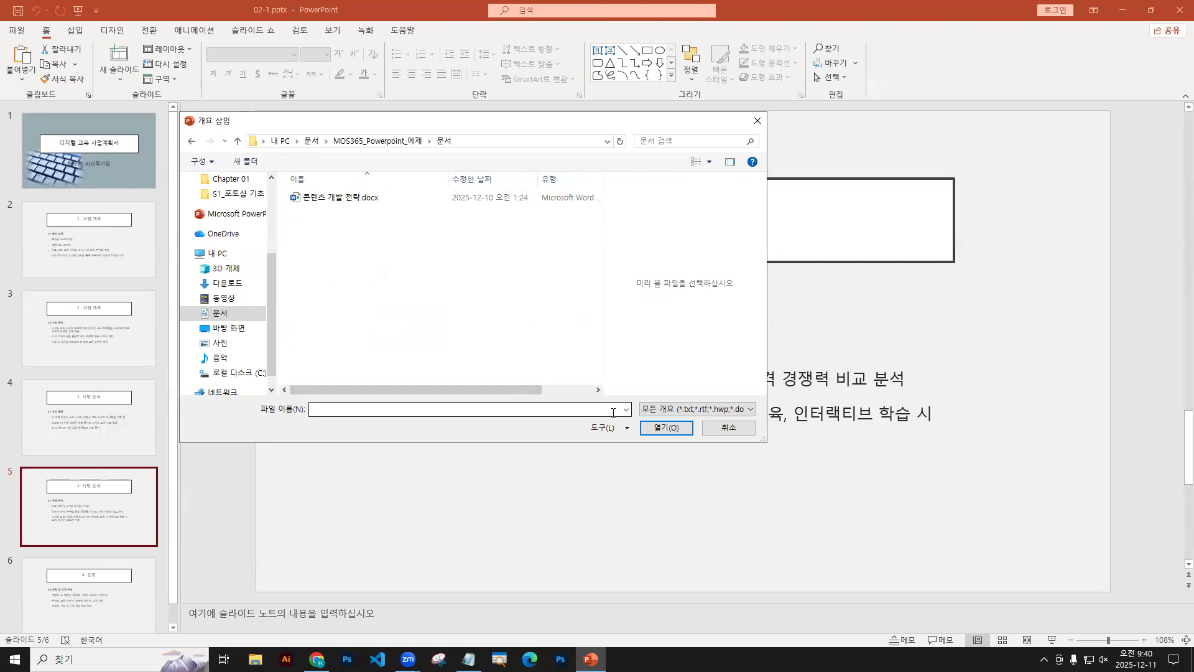
click(757, 120)
click(114, 78)
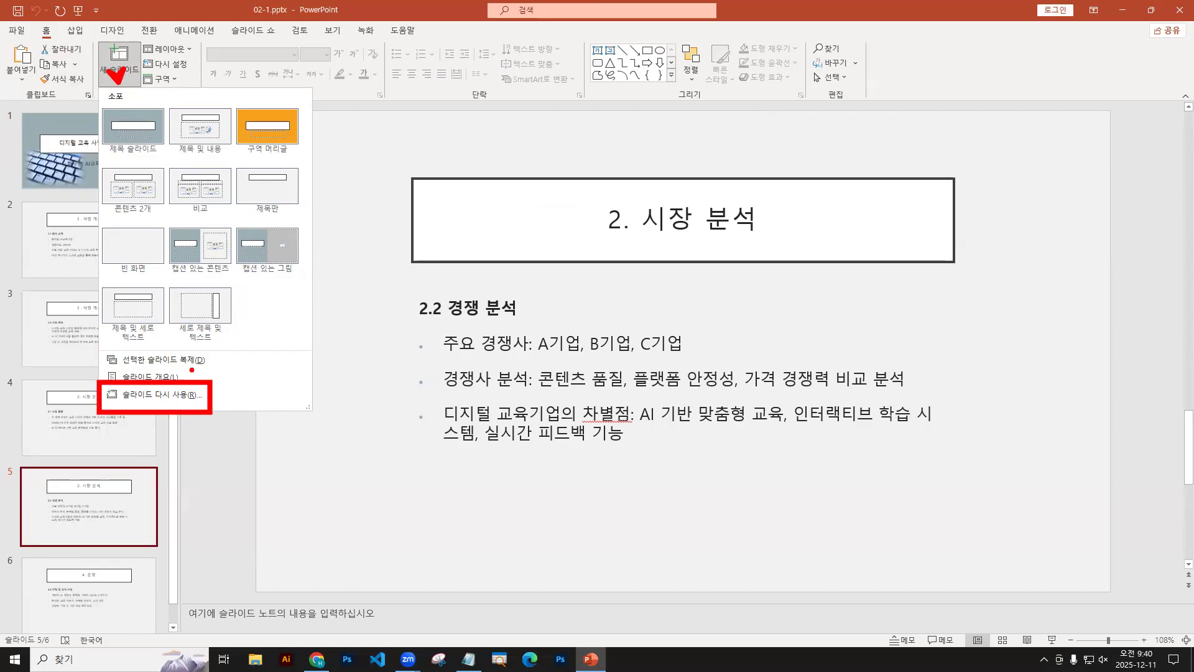
key(Escape)
click(113, 81)
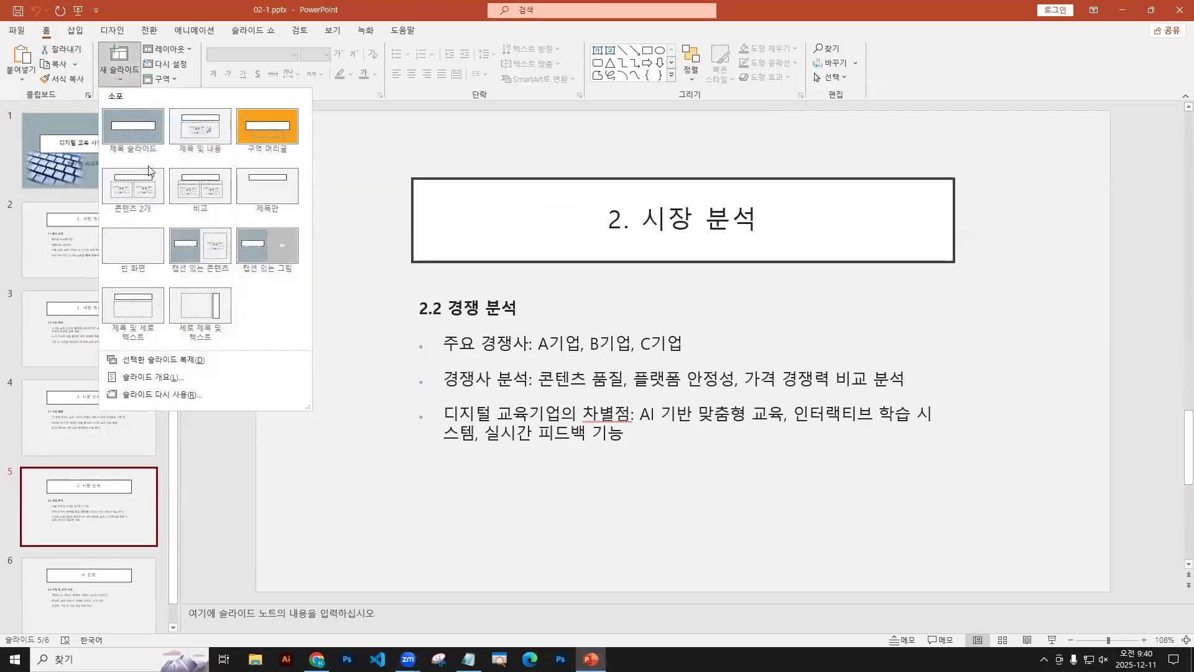
click(158, 395)
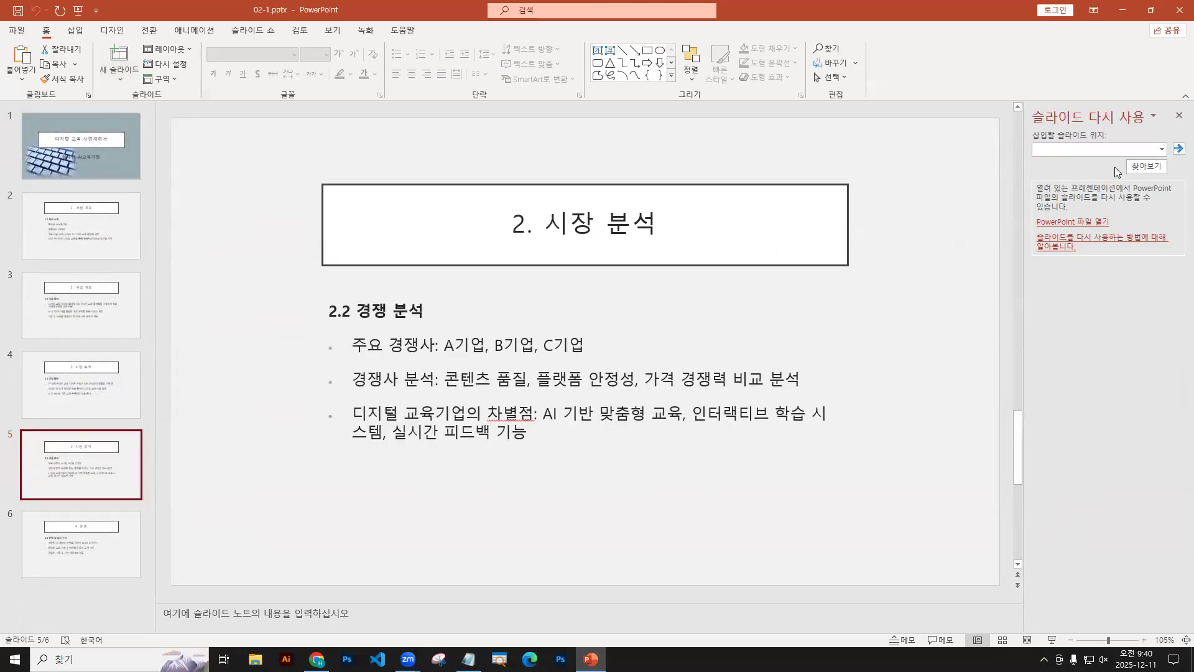
click(1147, 167)
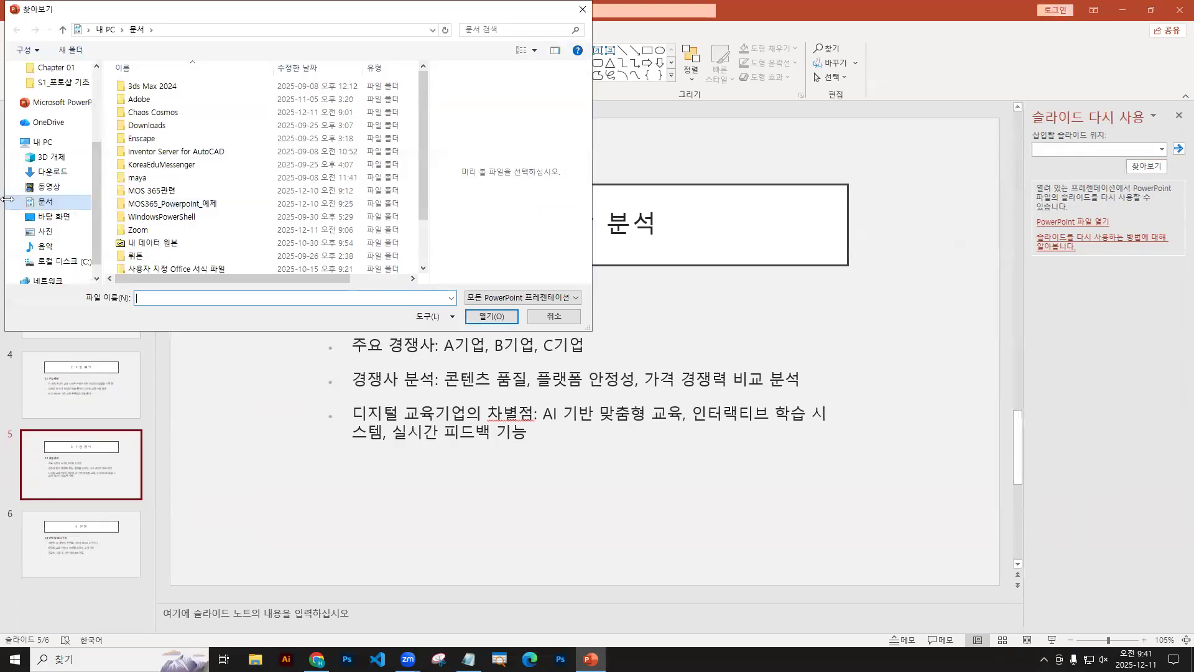
click(143, 208)
double_click(144, 208)
double_click(140, 101)
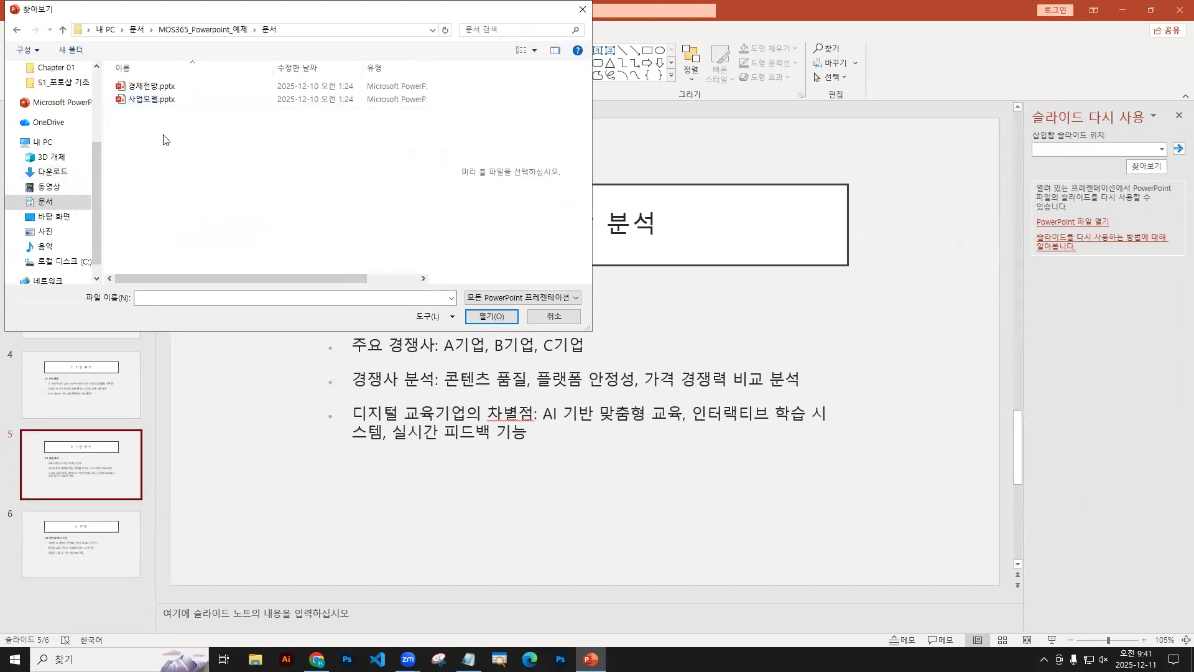
click(161, 109)
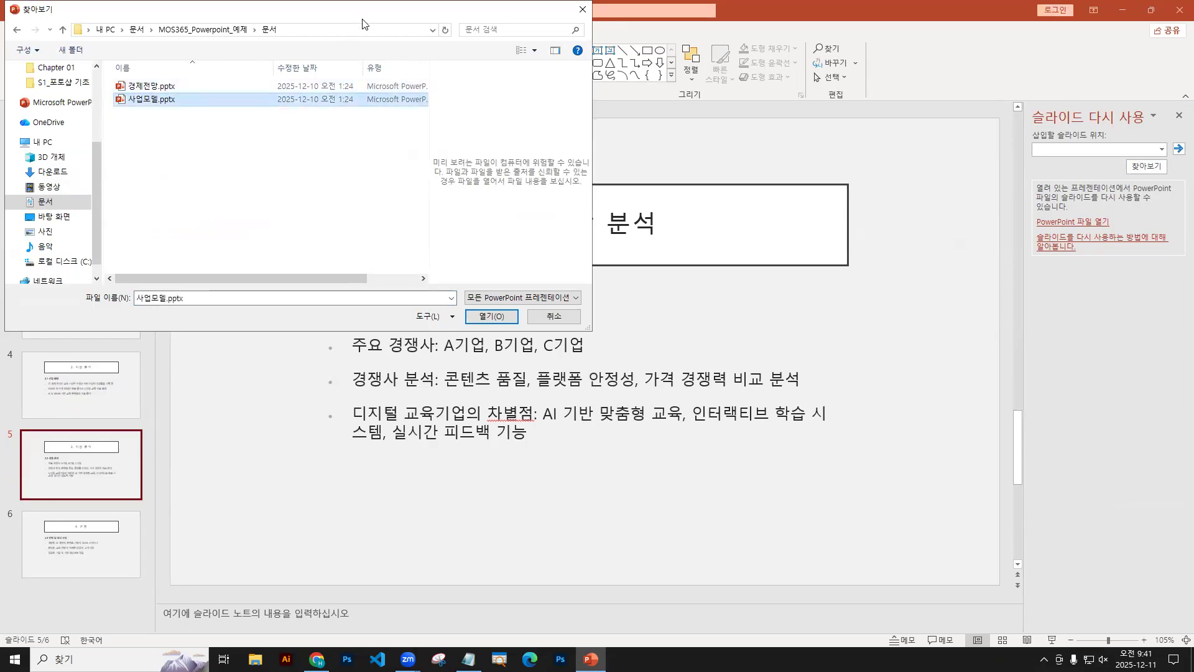
drag(363, 23, 812, 181)
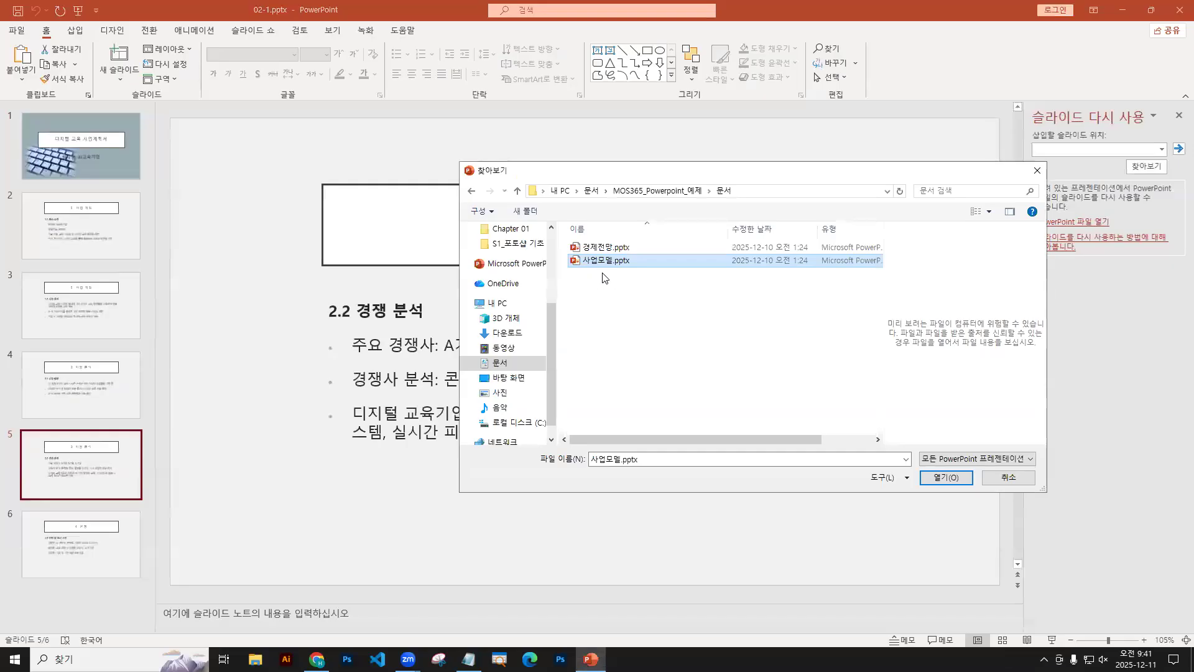
click(1037, 171)
click(114, 79)
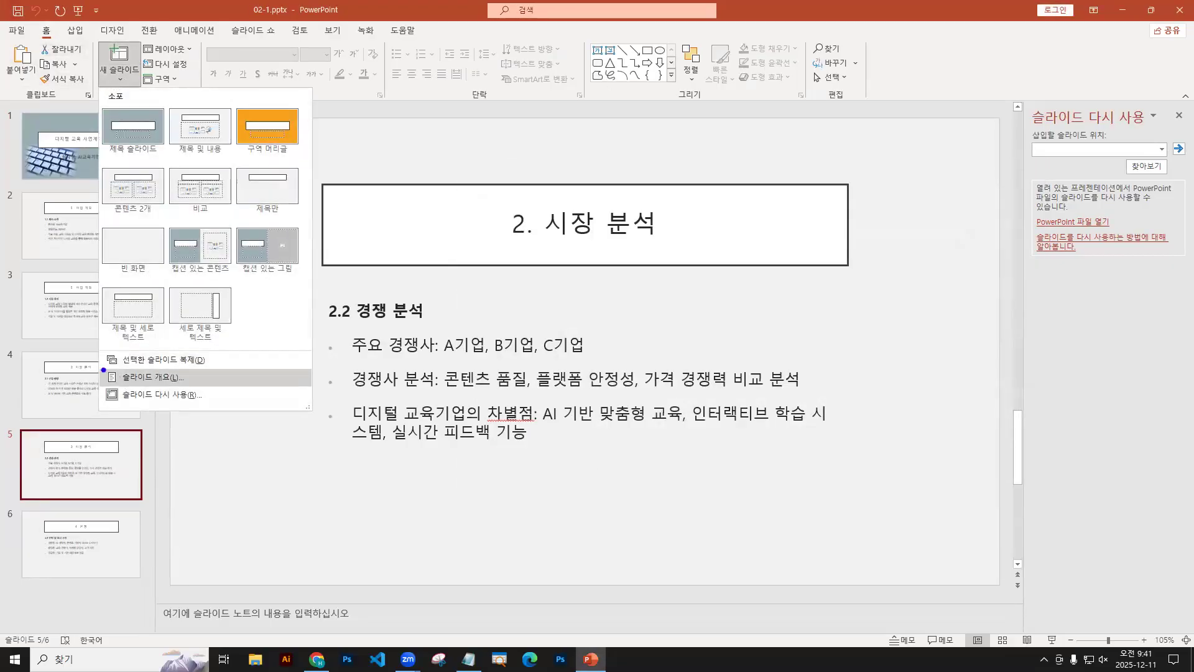
text(t.dp)
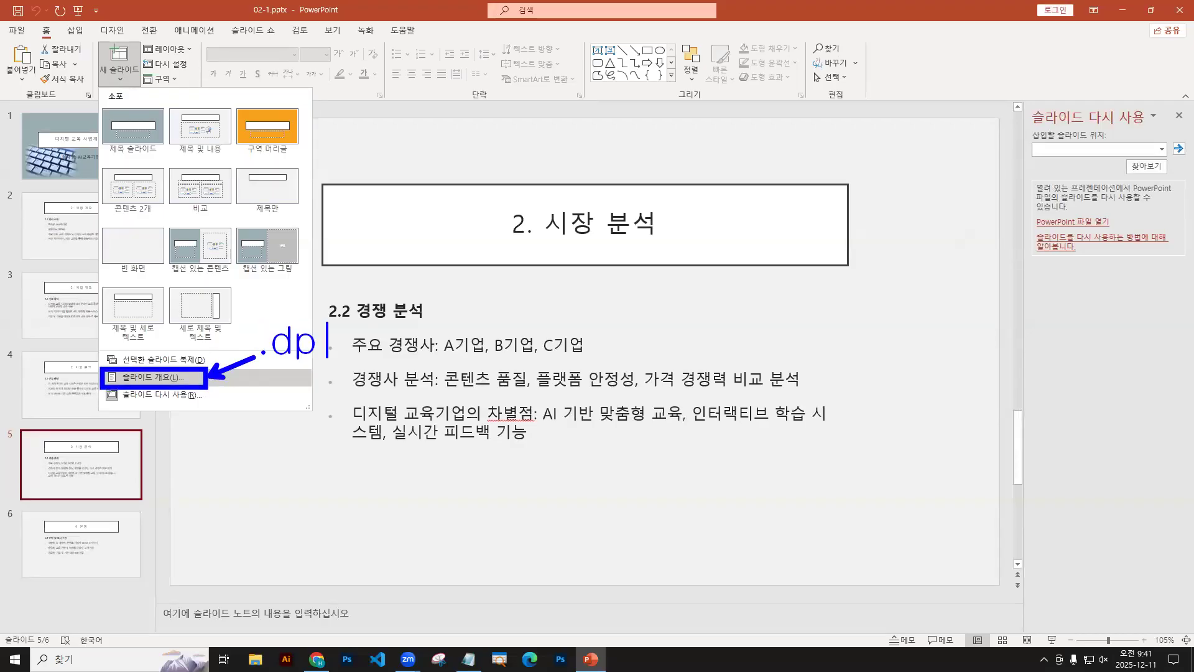
key(BackSpace)
text(ocx  .hw)
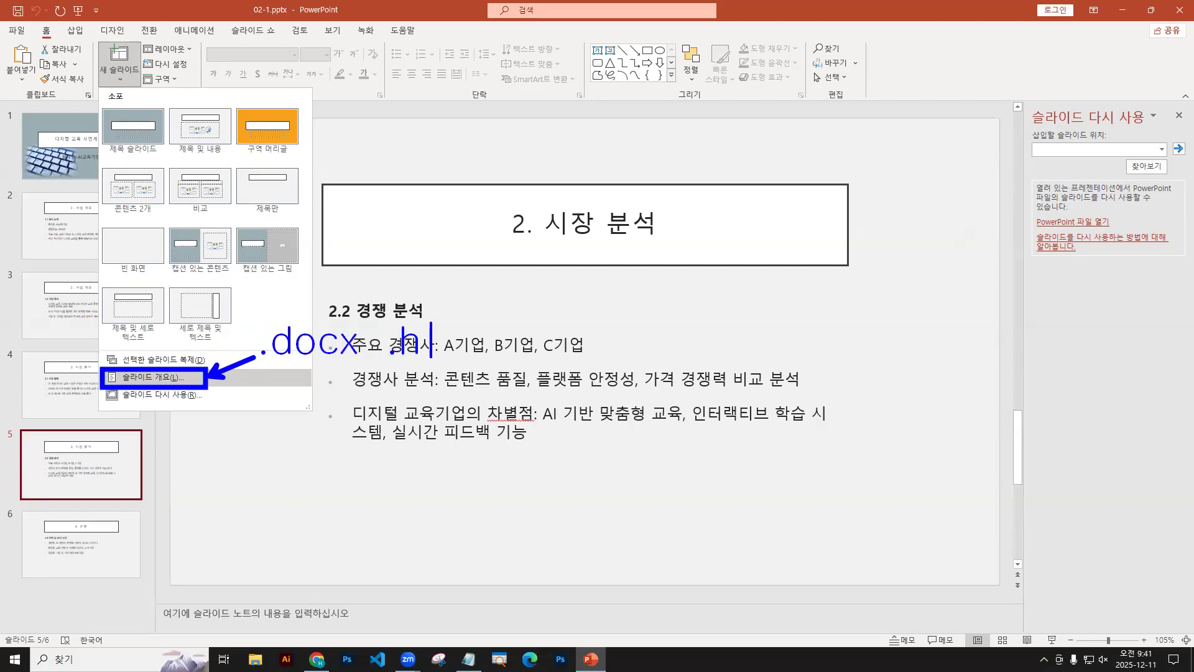
text(p  .tx)
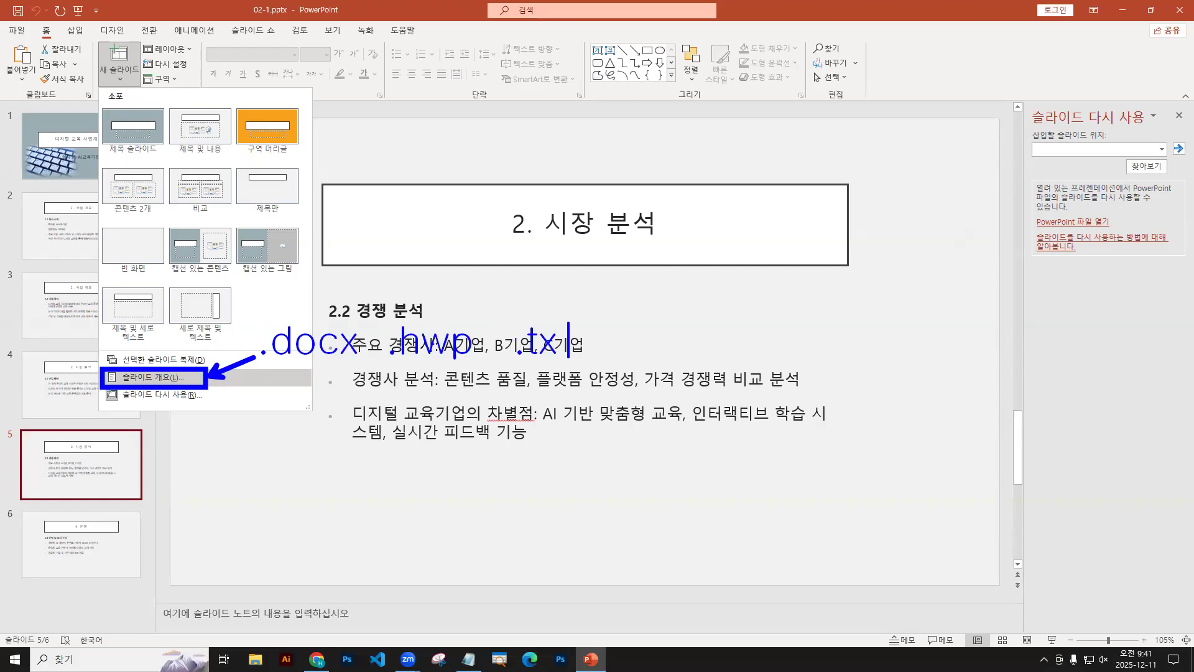
text(t)
mouse_move(99, 385)
mouse_down()
mouse_move(215, 412)
mouse_move(233, 443)
mouse_up()
text(t.pptx)
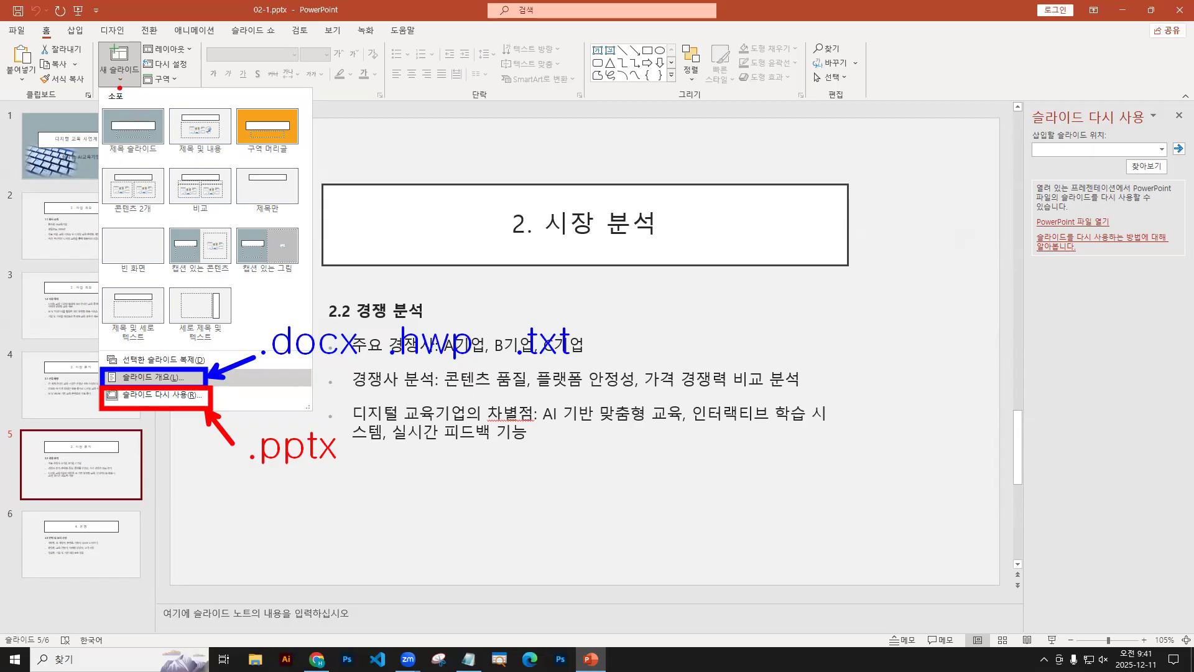
click(118, 74)
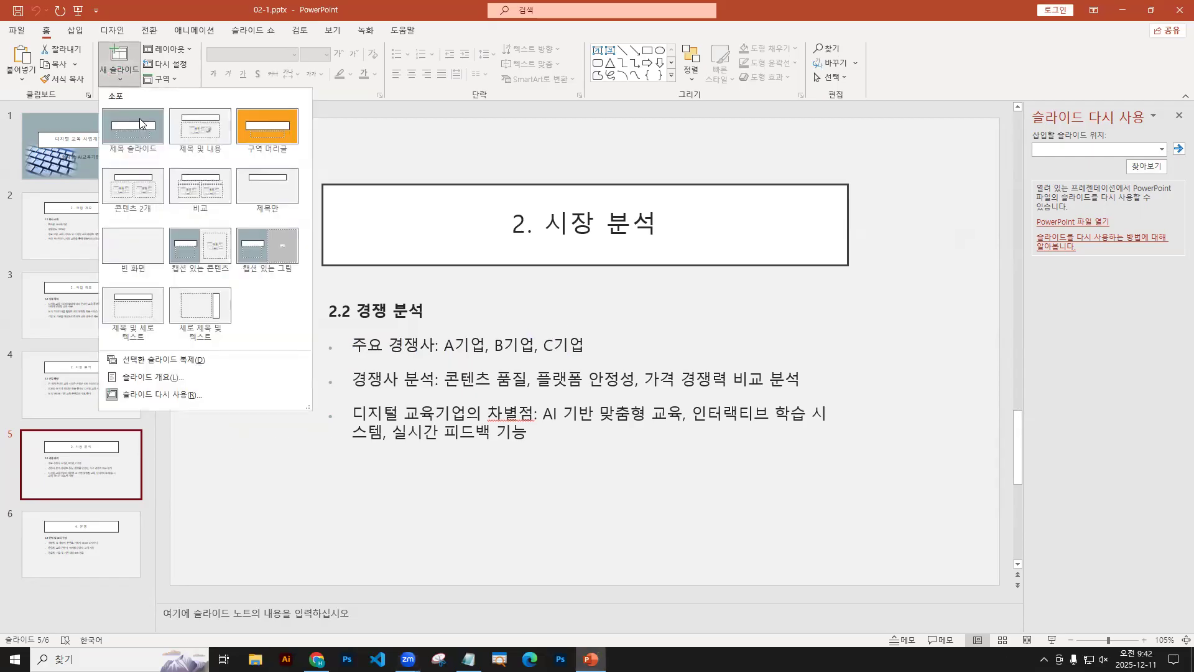
click(145, 394)
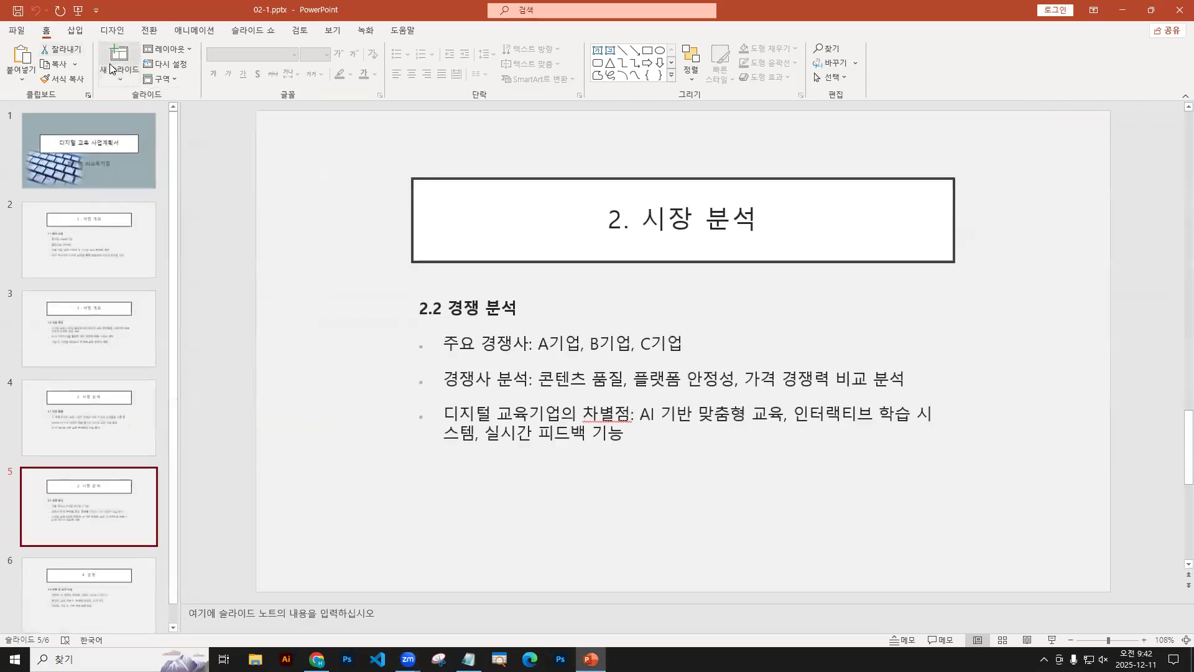
Step: Load 사업모델.pptx from the 문서 folder inside MOS365_Powerpoint_예제 as the source presentation for reusing slides
click(125, 81)
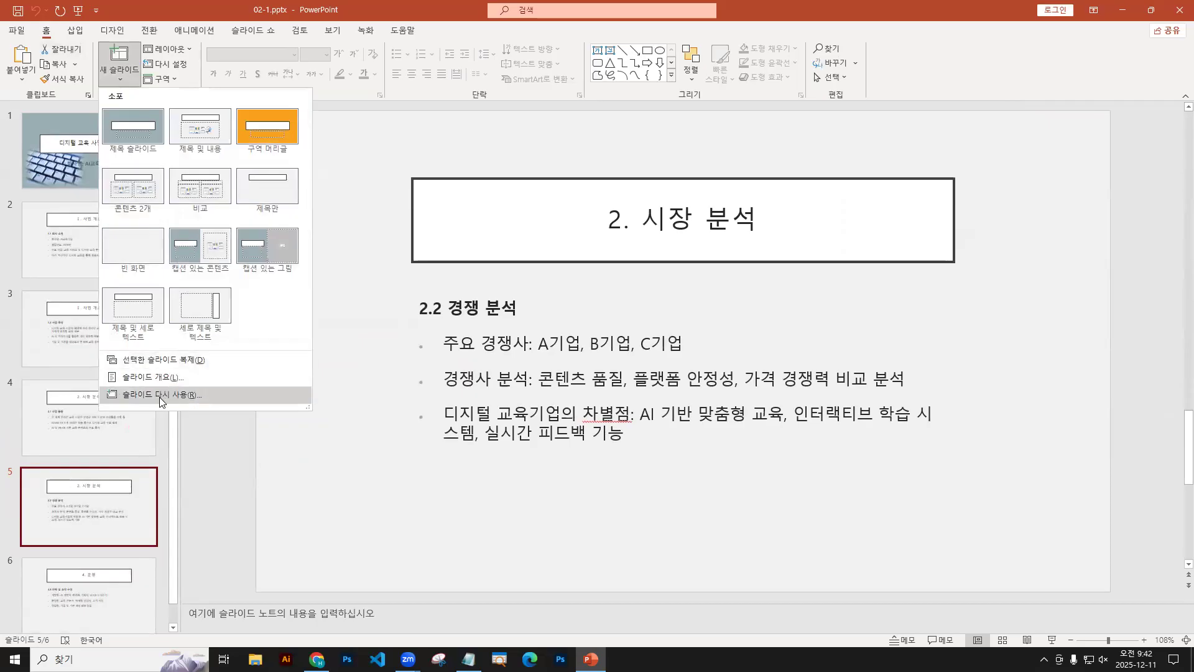
click(160, 397)
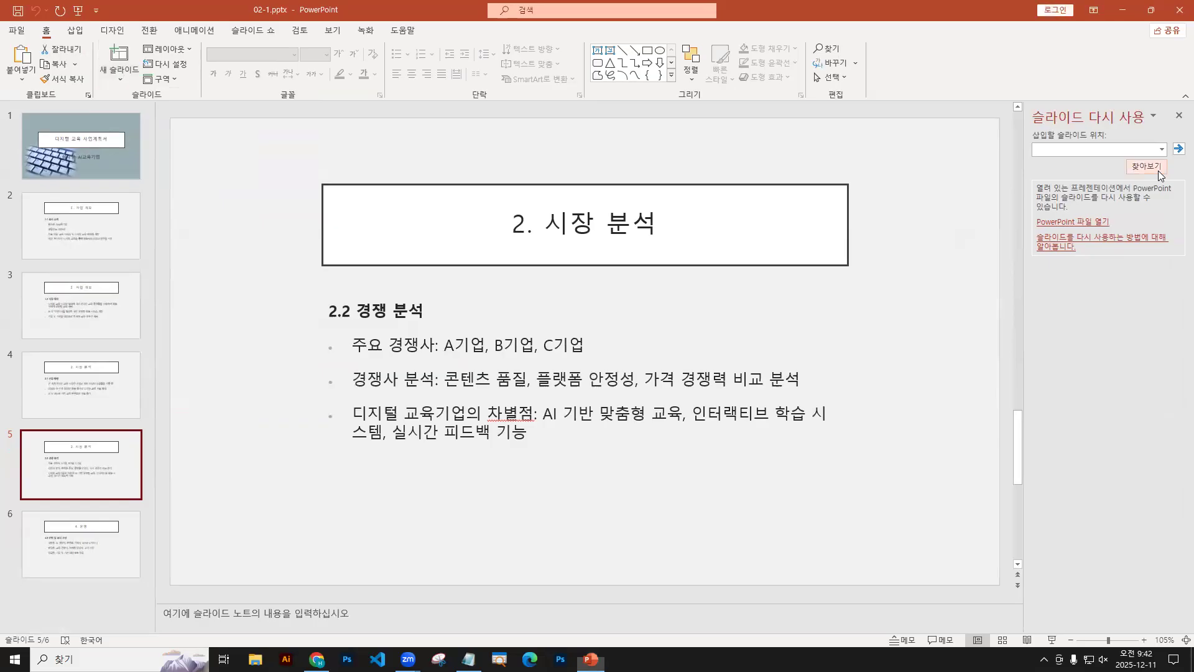
click(1146, 166)
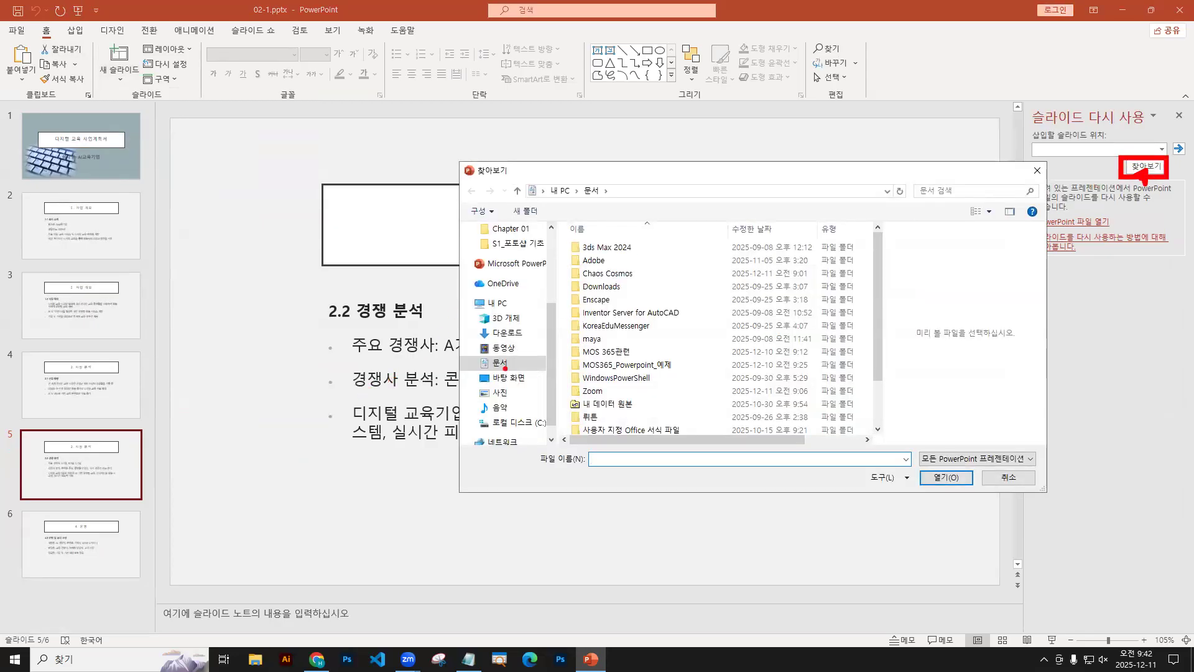
scroll(608, 392, down, 2)
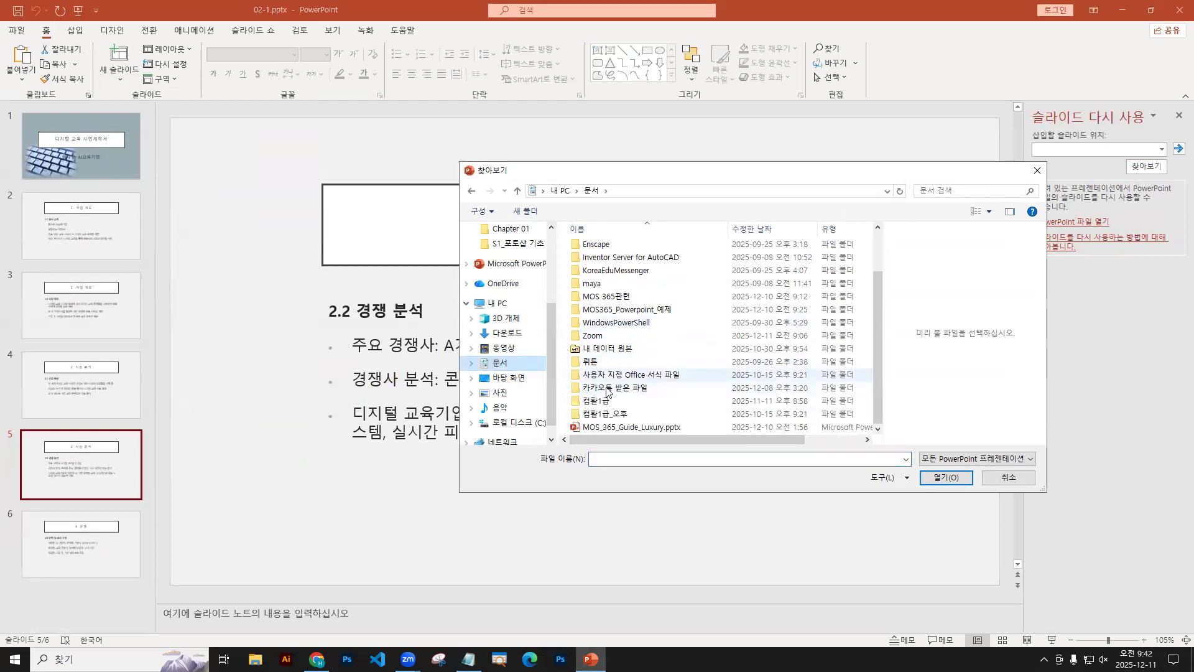
click(634, 314)
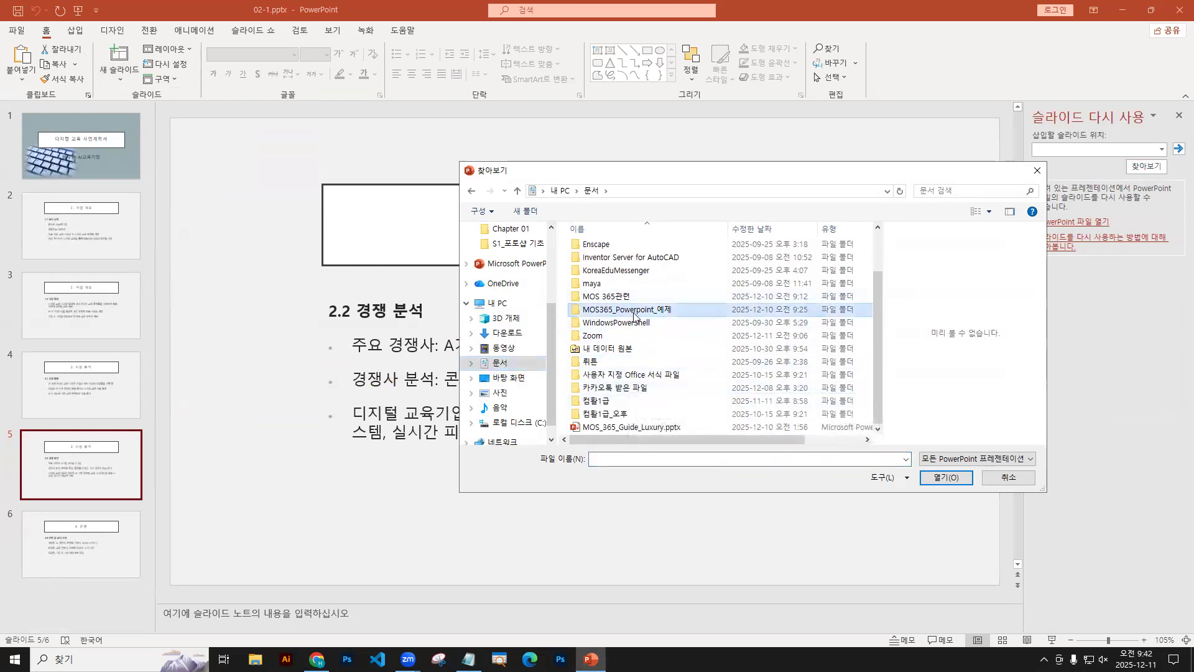
double_click(634, 310)
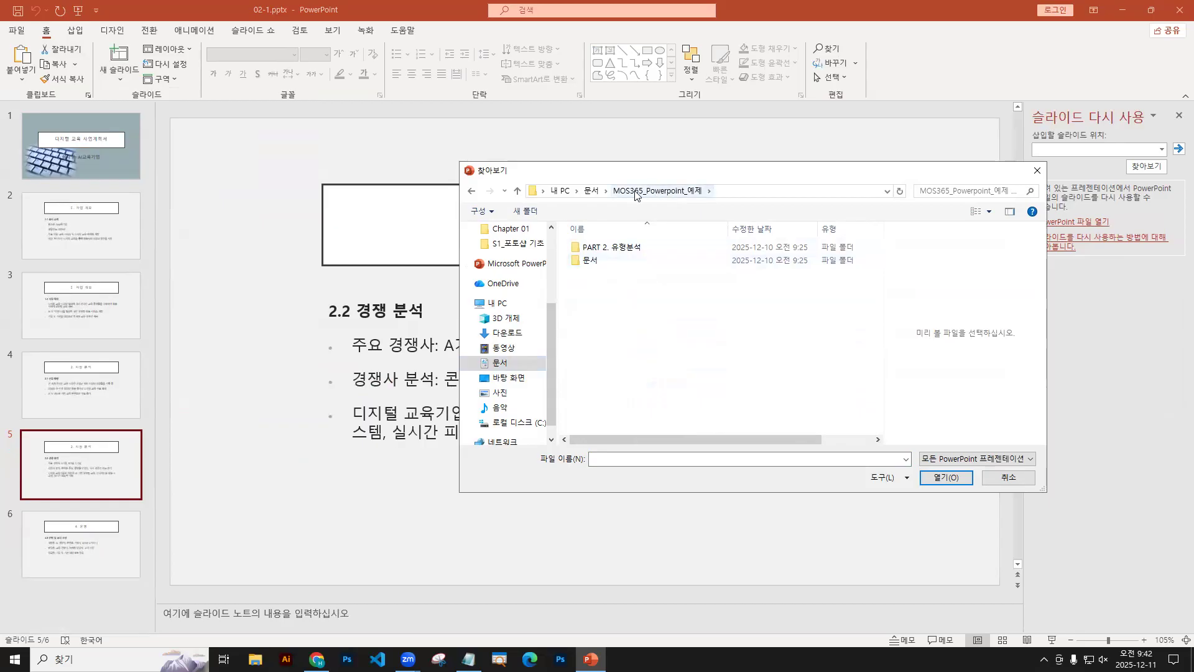
double_click(590, 261)
click(600, 262)
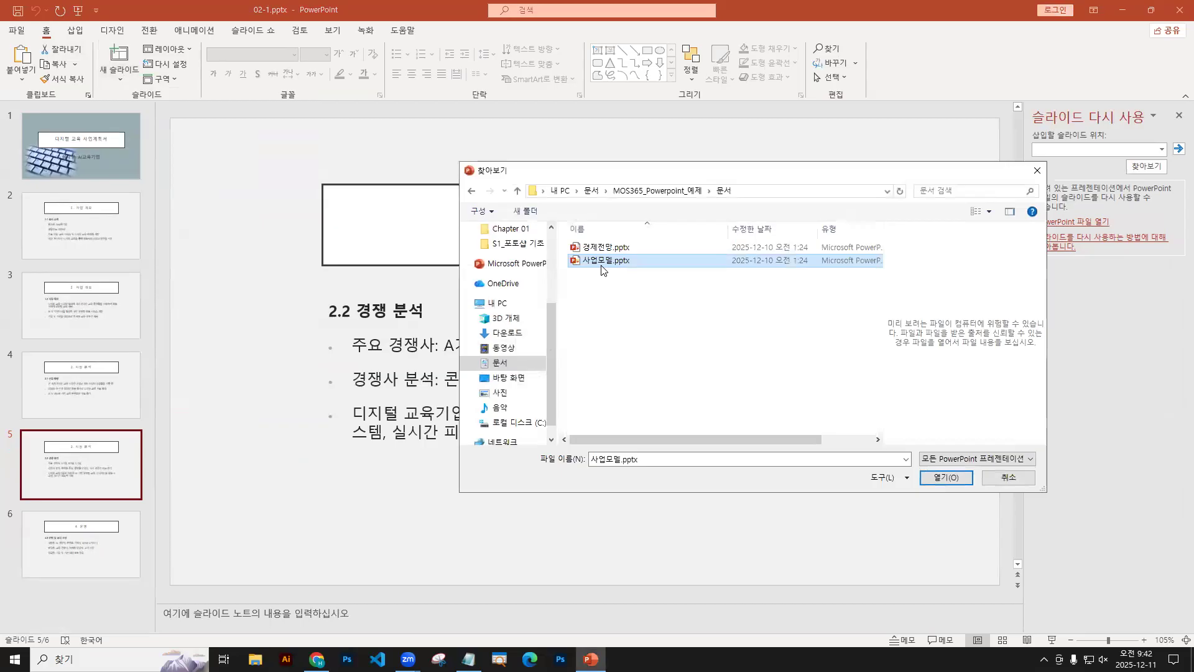
click(944, 477)
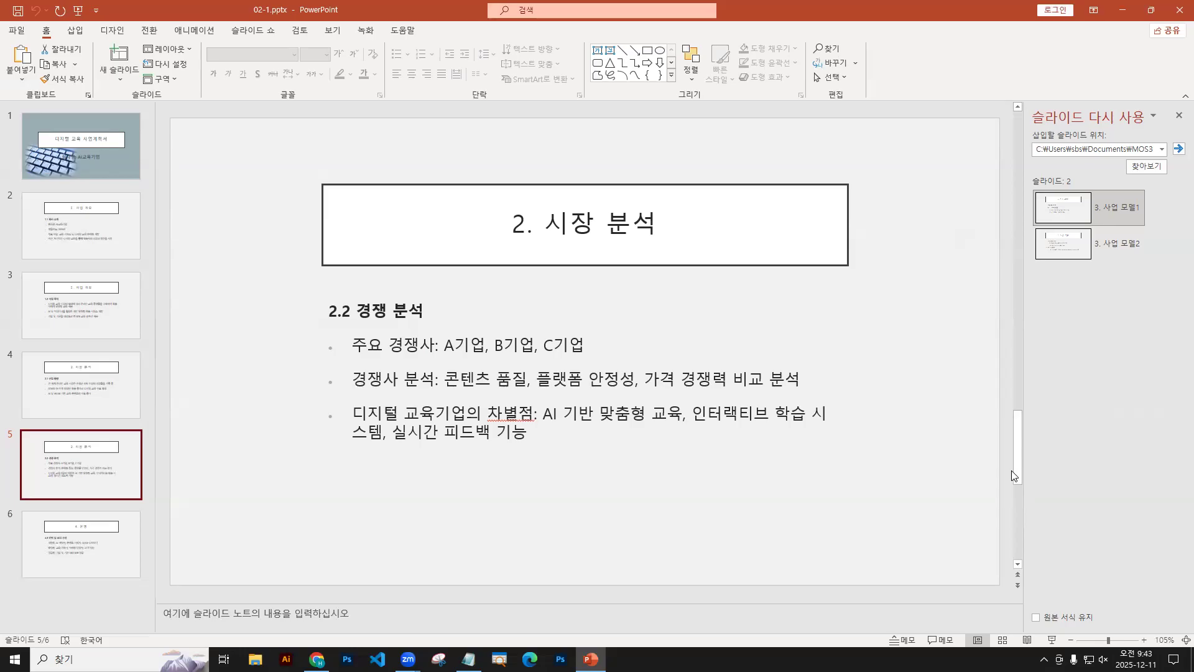
click(104, 495)
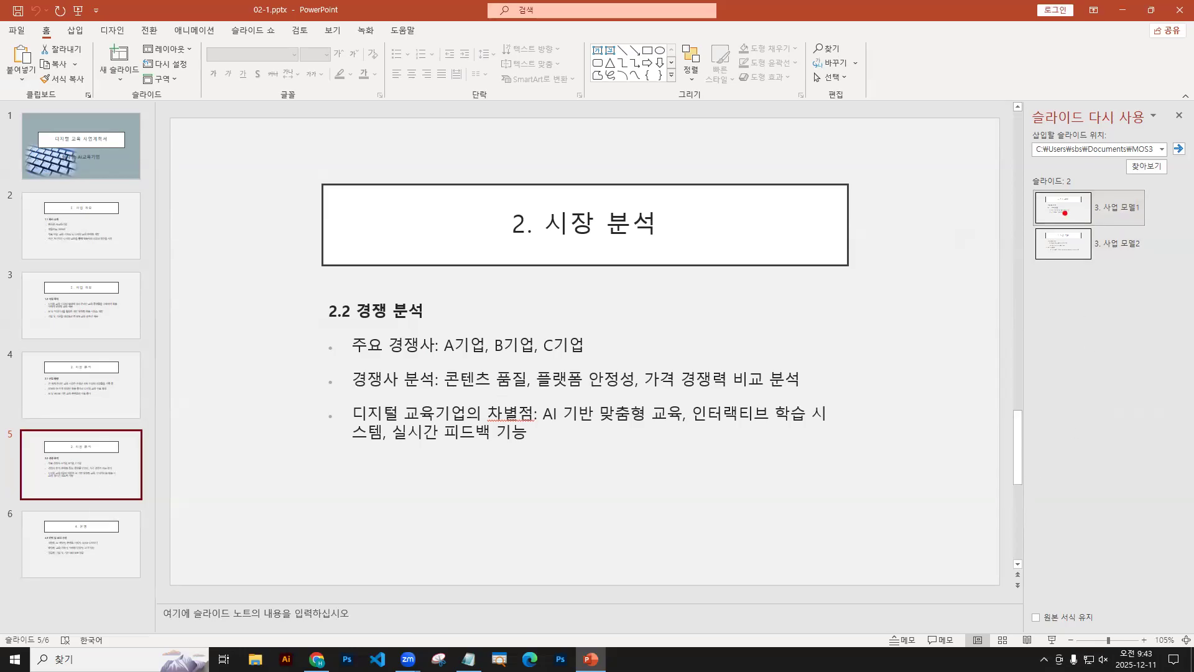
mouse_move(112, 442)
mouse_down()
mouse_move(118, 455)
mouse_move(134, 434)
mouse_up()
mouse_move(99, 471)
mouse_down()
mouse_move(112, 471)
mouse_move(99, 470)
mouse_up()
drag(1035, 185, 1143, 229)
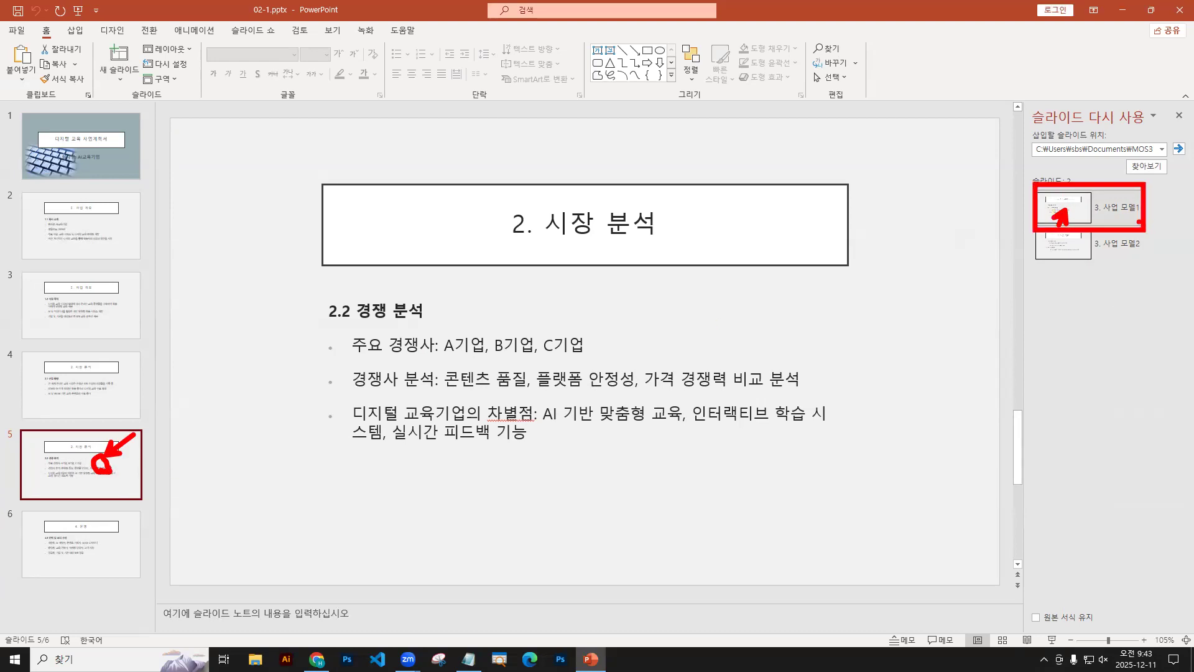
key(Escape)
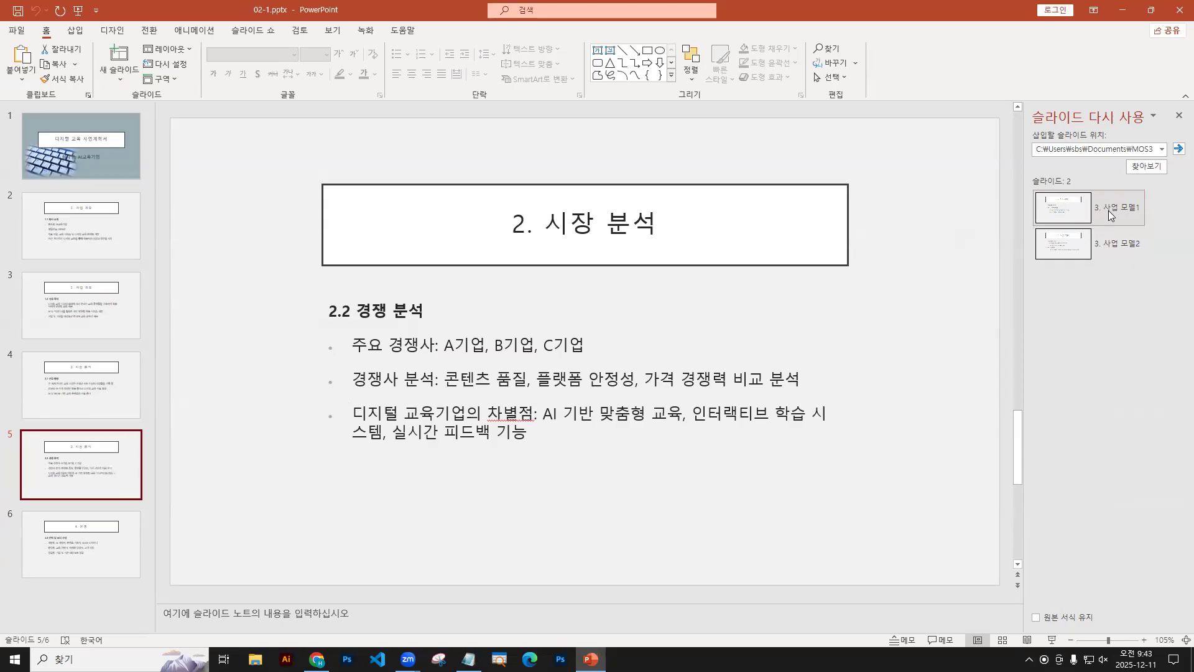
Step: Insert the reused slides "3. 사업 모델1" and "3. 사업 모델2" in that order after slide 5, without keeping source formatting
click(1062, 205)
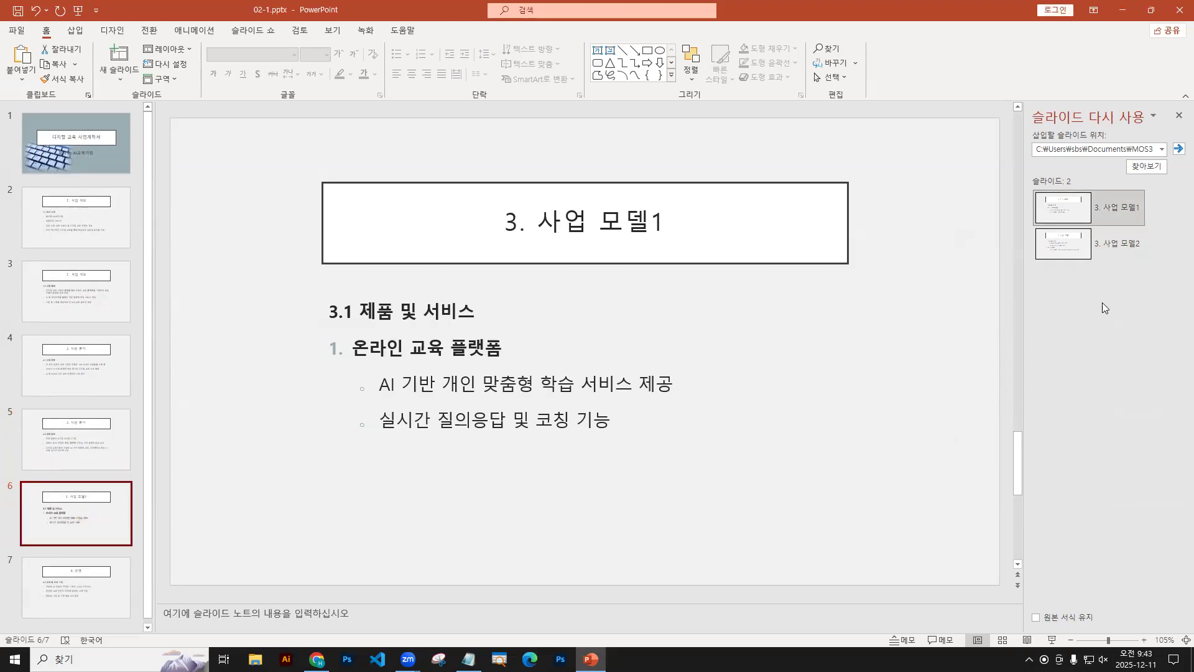
click(1080, 252)
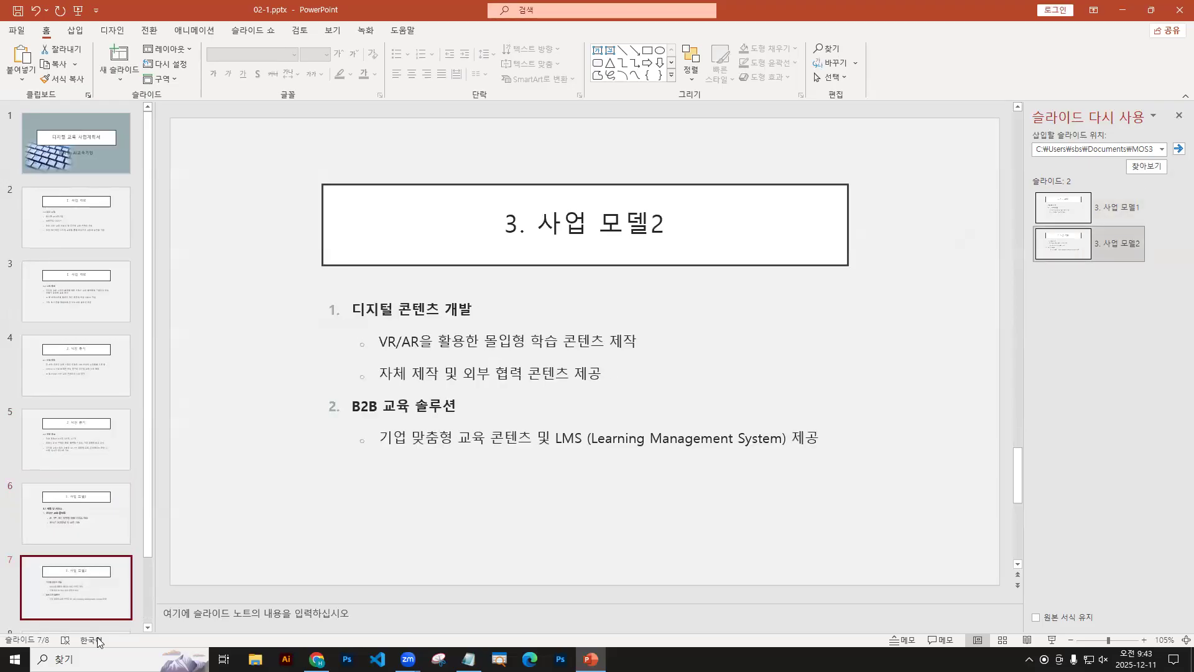
click(92, 597)
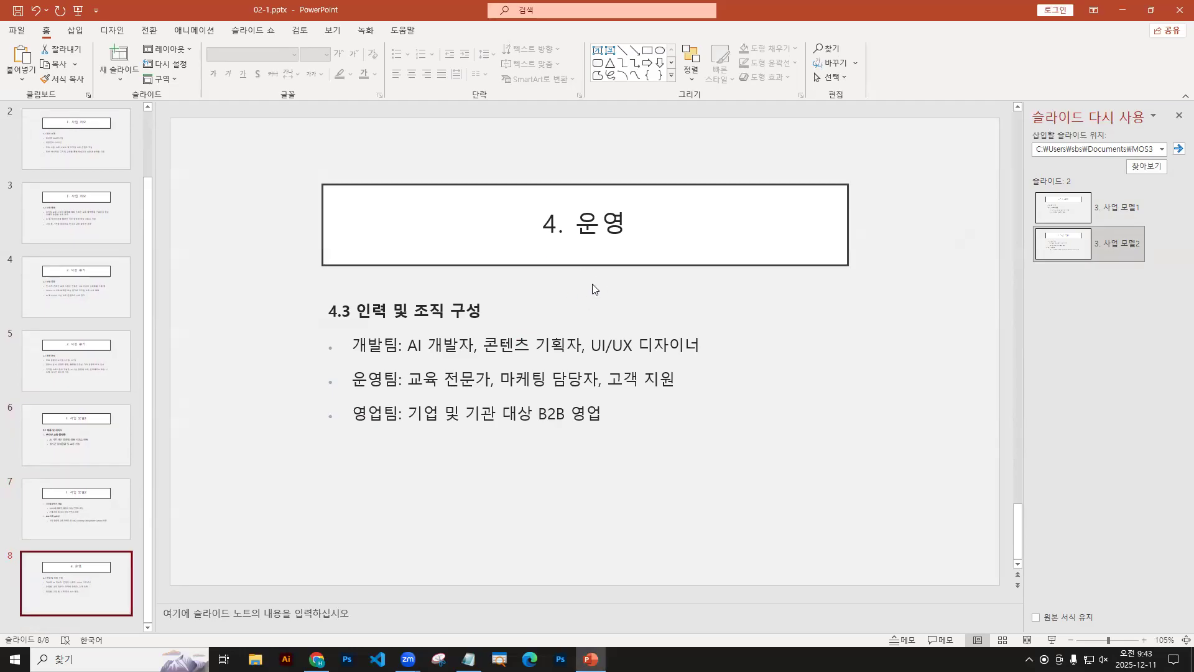
drag(68, 363, 121, 385)
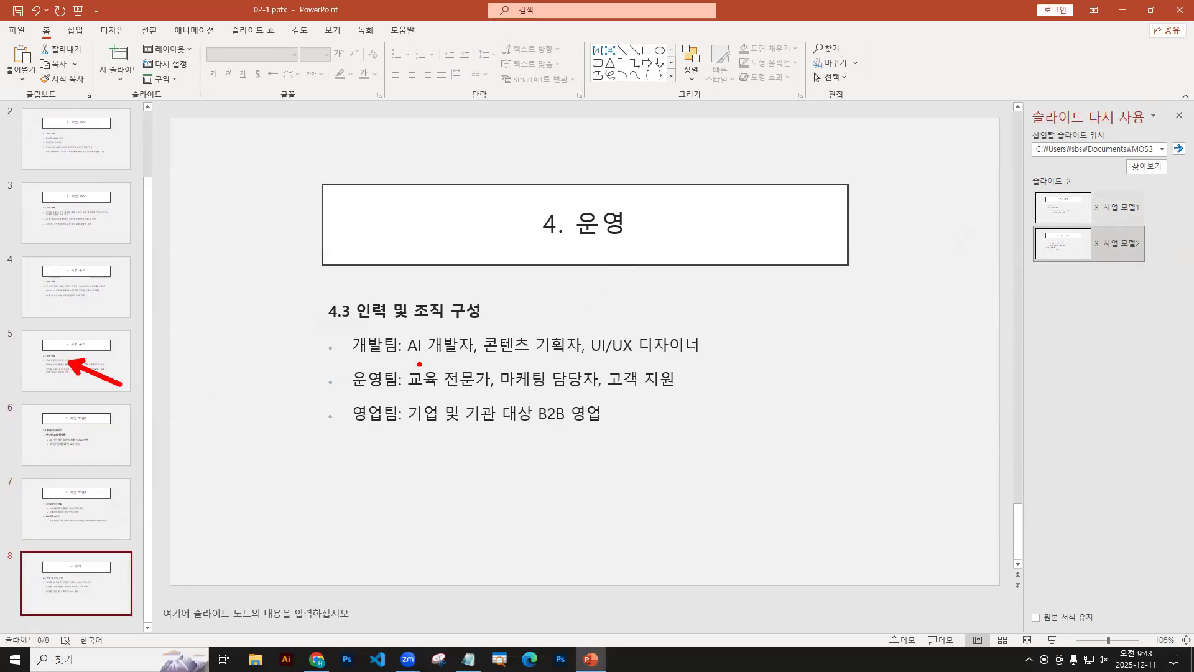
mouse_move(1057, 211)
mouse_down()
mouse_move(1025, 222)
mouse_move(989, 274)
mouse_up()
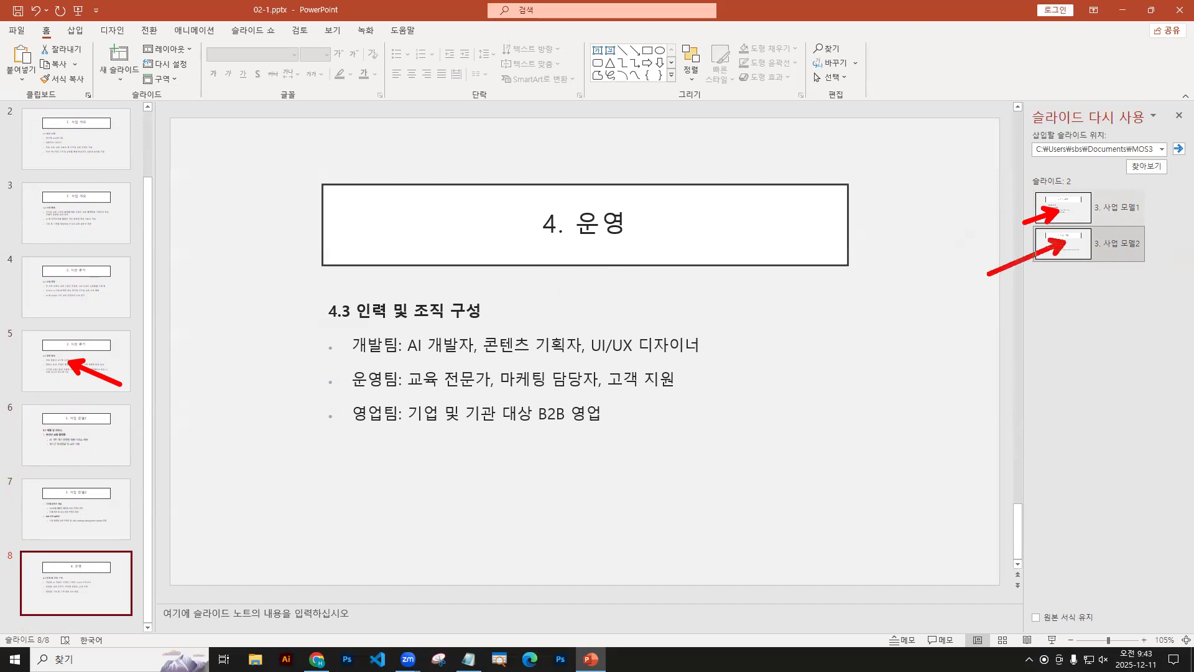
mouse_move(1100, 180)
mouse_down()
mouse_move(1089, 202)
mouse_move(1094, 273)
mouse_up()
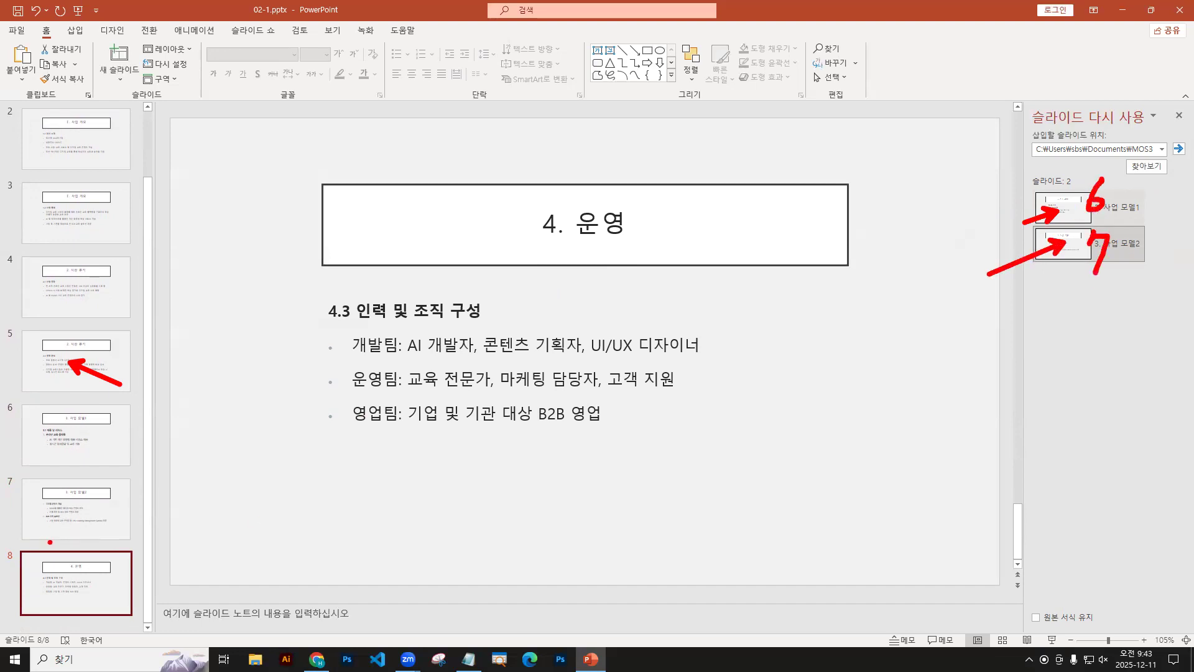
drag(67, 438, 26, 457)
drag(59, 507, 1, 532)
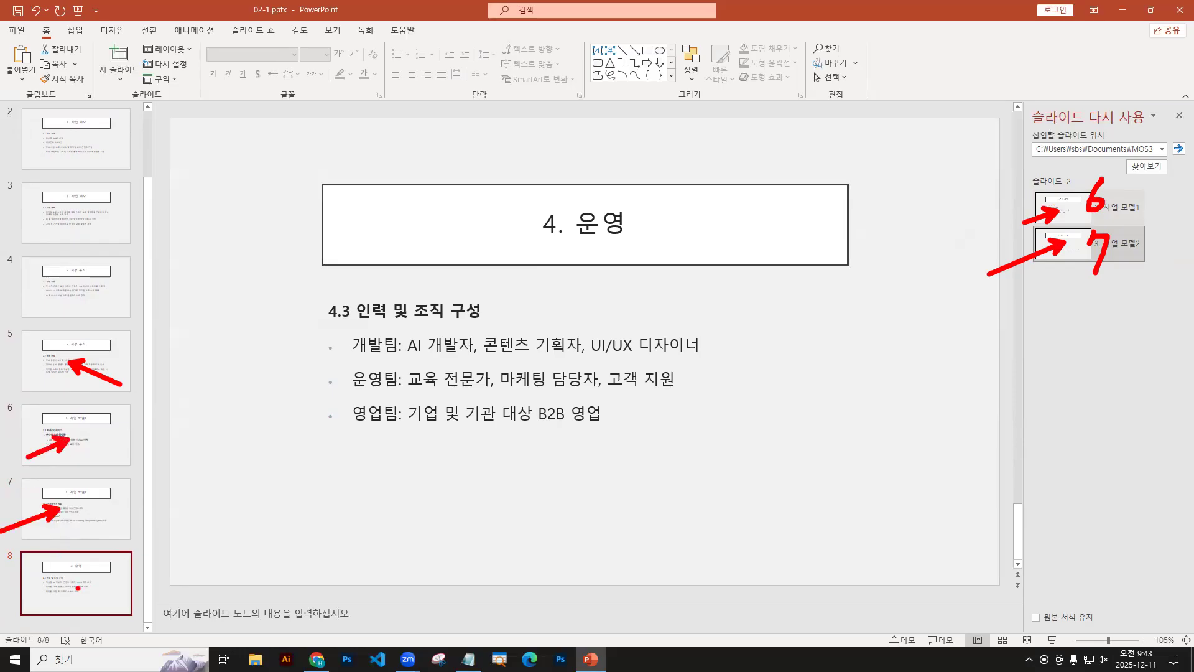
drag(87, 591, 138, 599)
key(Escape)
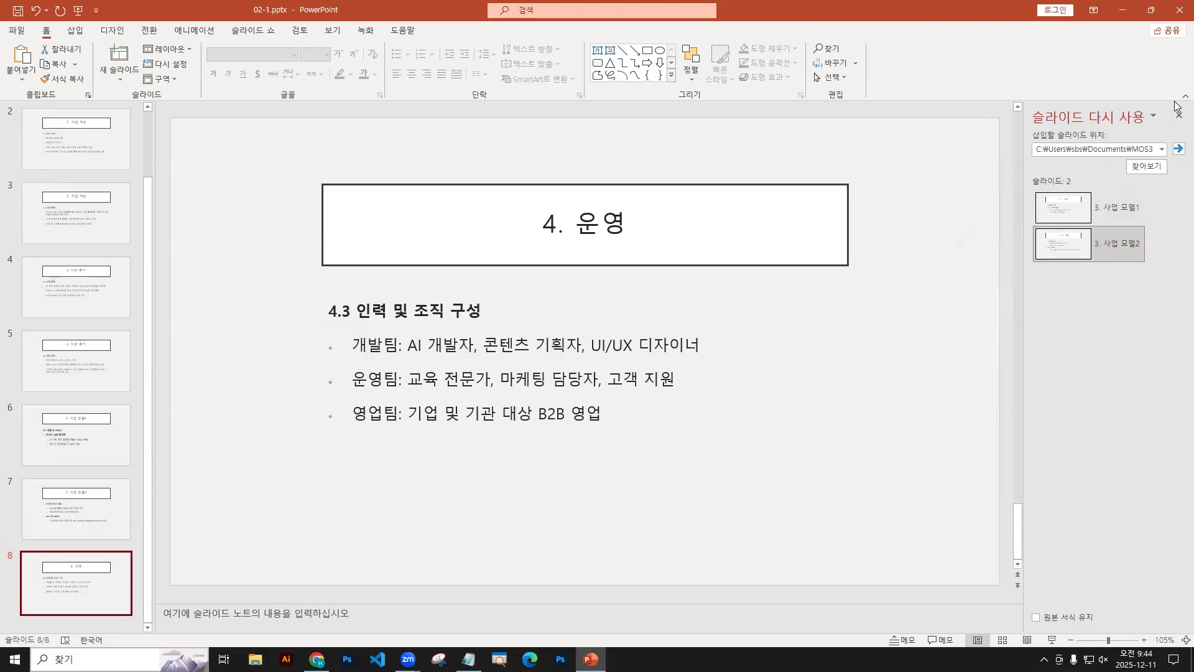
Step: Close the Reuse Slides pane and switch to the Notepad memo 파워포인트 수업내용 메모.txt
click(1177, 120)
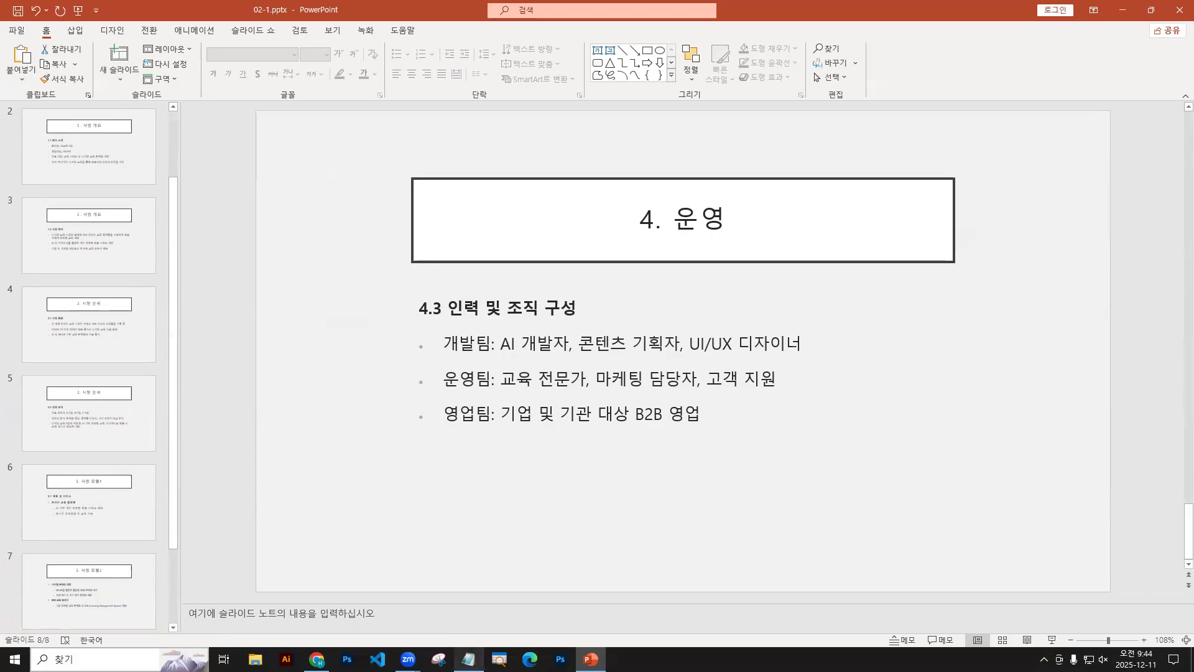
click(468, 659)
click(408, 473)
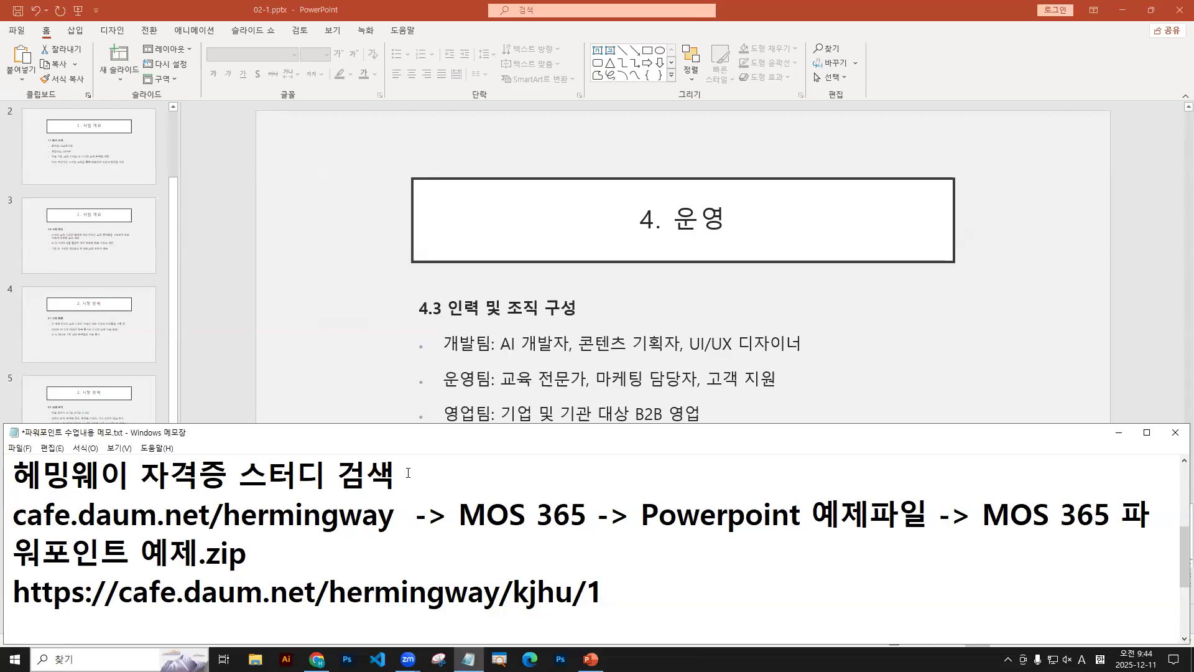
Step: Insert a new first line at the very beginning of the memo reading "슬라이드 개요"
key(Down)
key(Down)
key(Down)
key(Down)
key(Down)
key(Down)
key(Up)
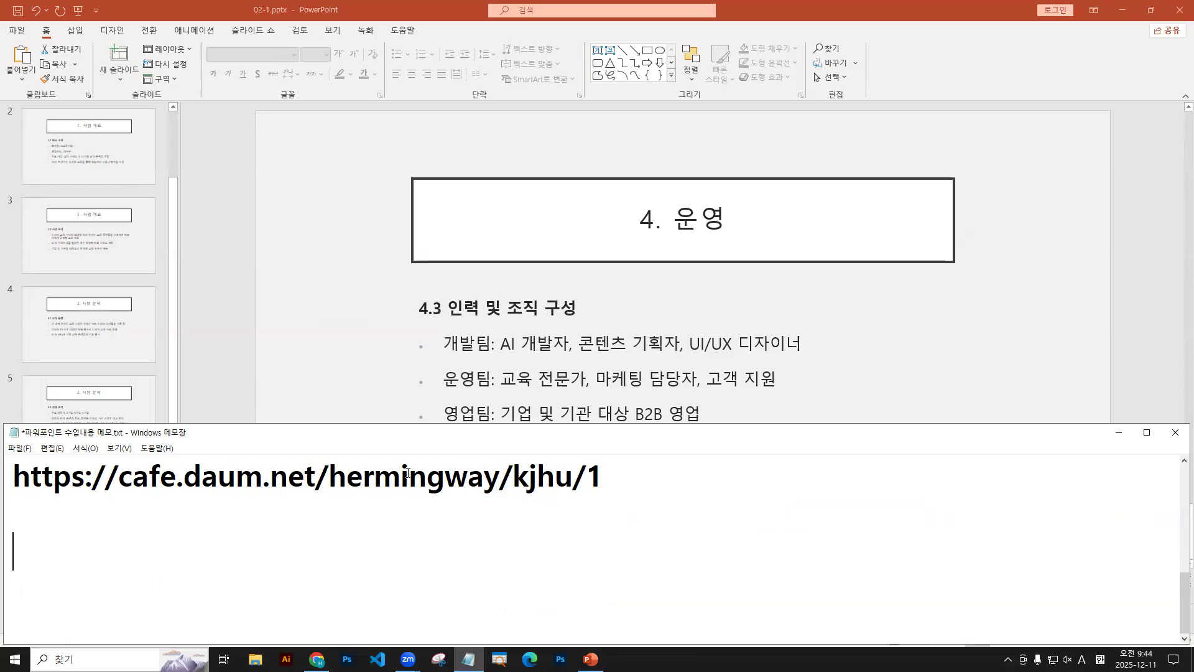
key(ctrl+Home)
key(Return)
key(Up)
text(a)
key(BackSpace)
key(Hangul)
text(슬아)
key(BackSpace)
text(라이드)
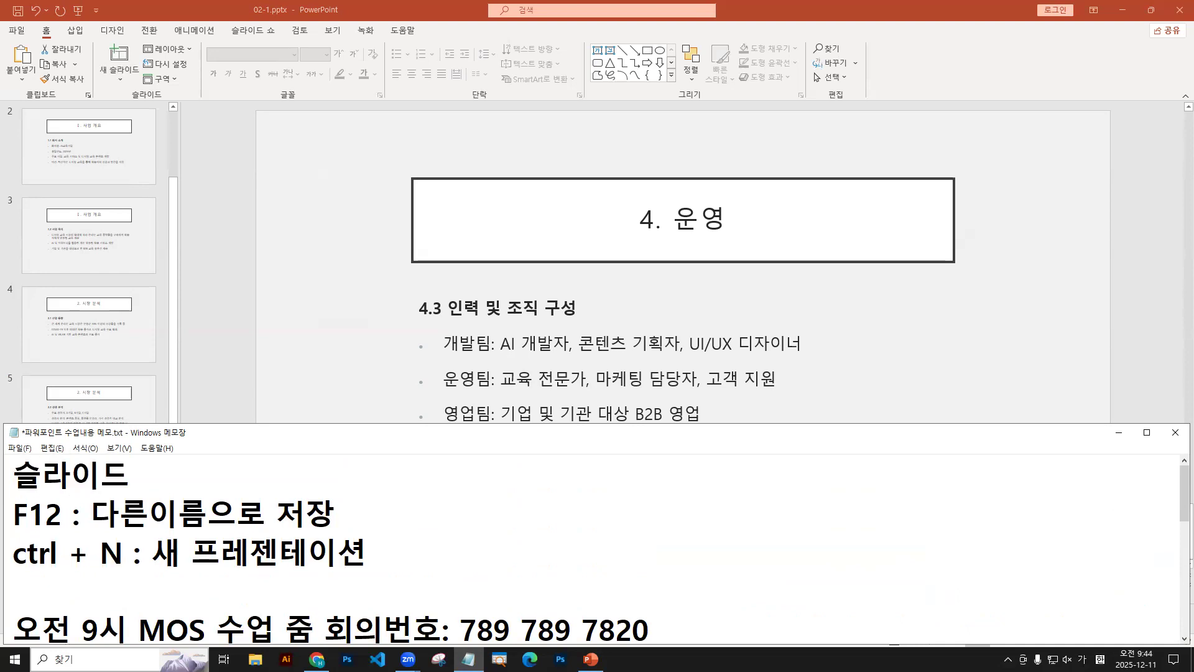
text( 개요)
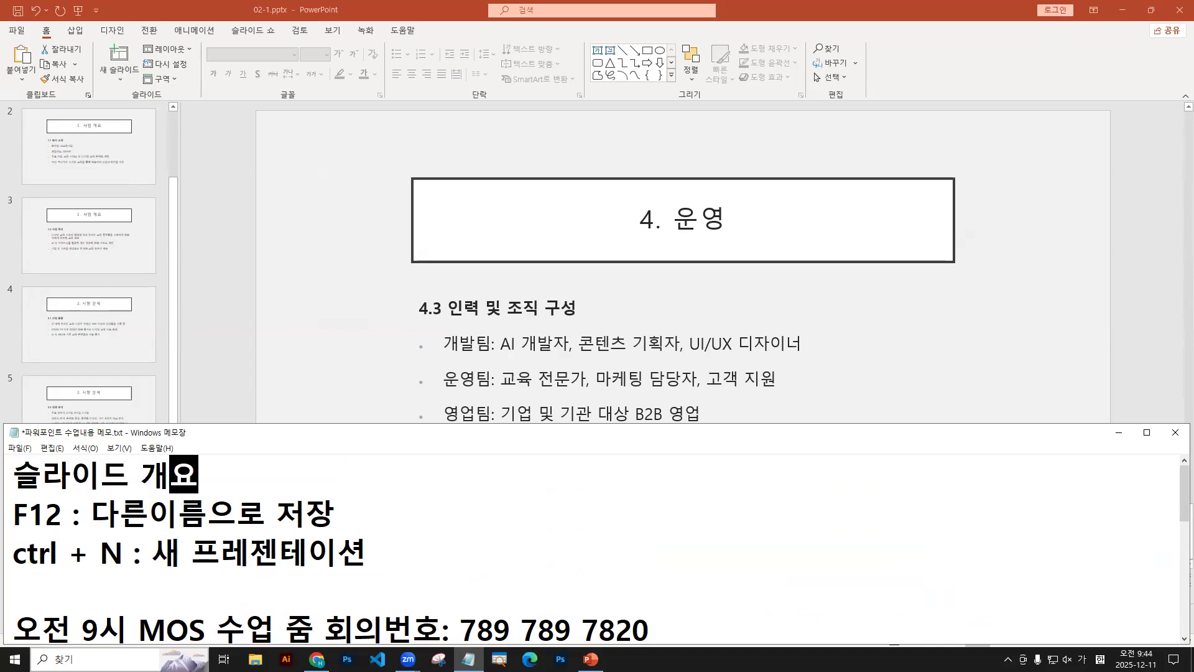
Step: Append "/슬라이드 다시사용" to the memo's first line and add a blank line below it
text(/ )
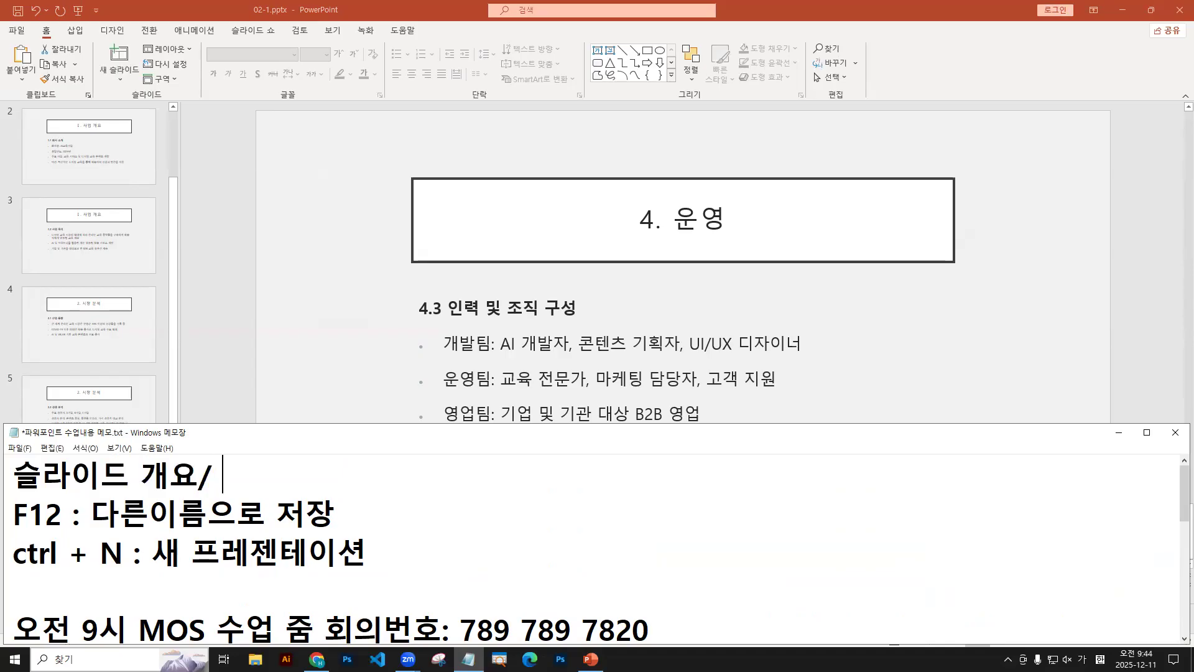
text(ㅅ)
key(BackSpace)
key(BackSpace)
text(슬라이드 )
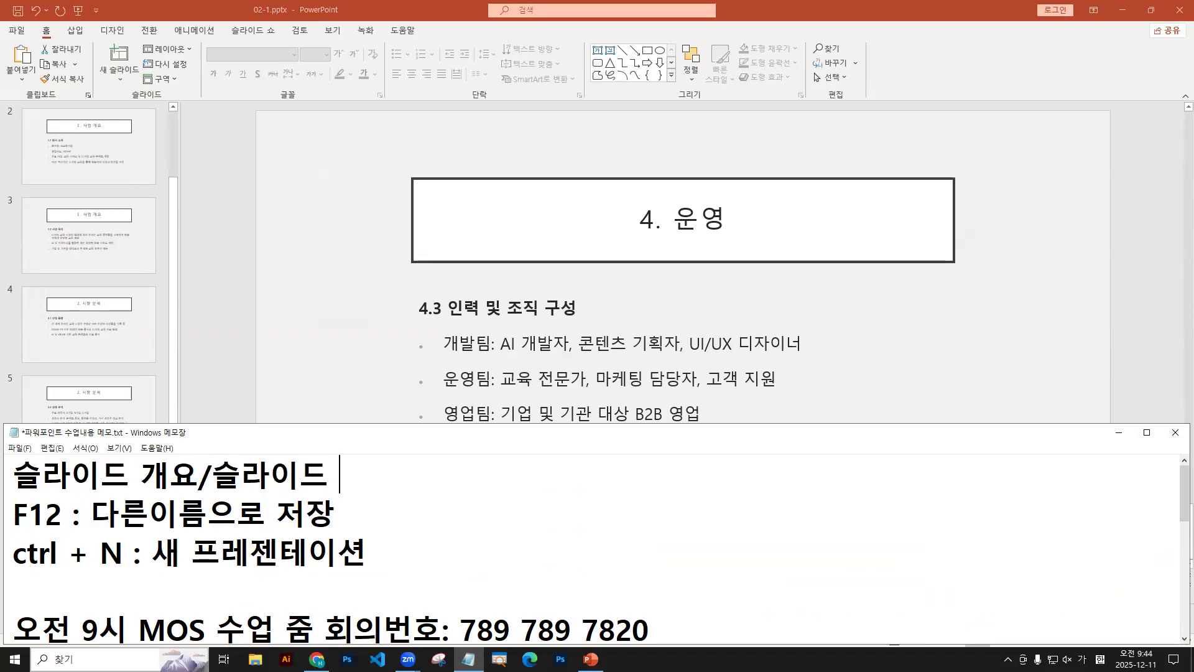
text(다시사용)
key(Left)
key(Right)
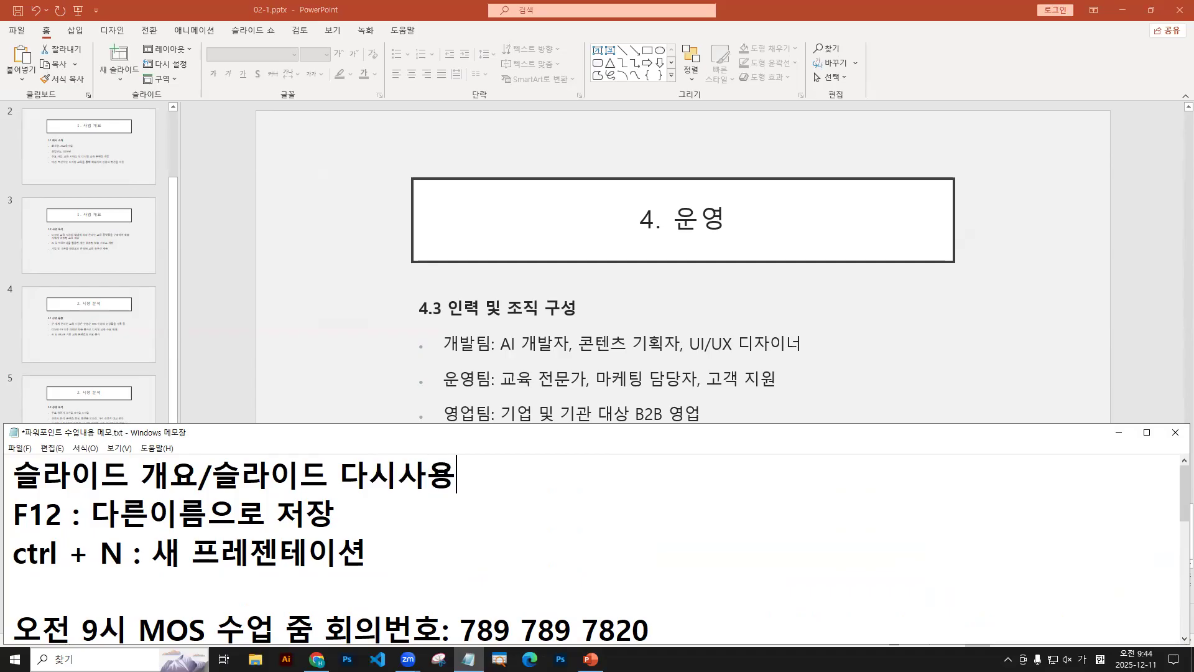
key(Return)
key(Up)
Step: Add the file types to the heading: "(.docx, .txt)" after 슬라이드 개요 and "(.pptx)" after 슬라이드 다시사용
key(Right)
key(Right)
key(Right)
key(Right)
key(Right)
key(Right)
key(Right)
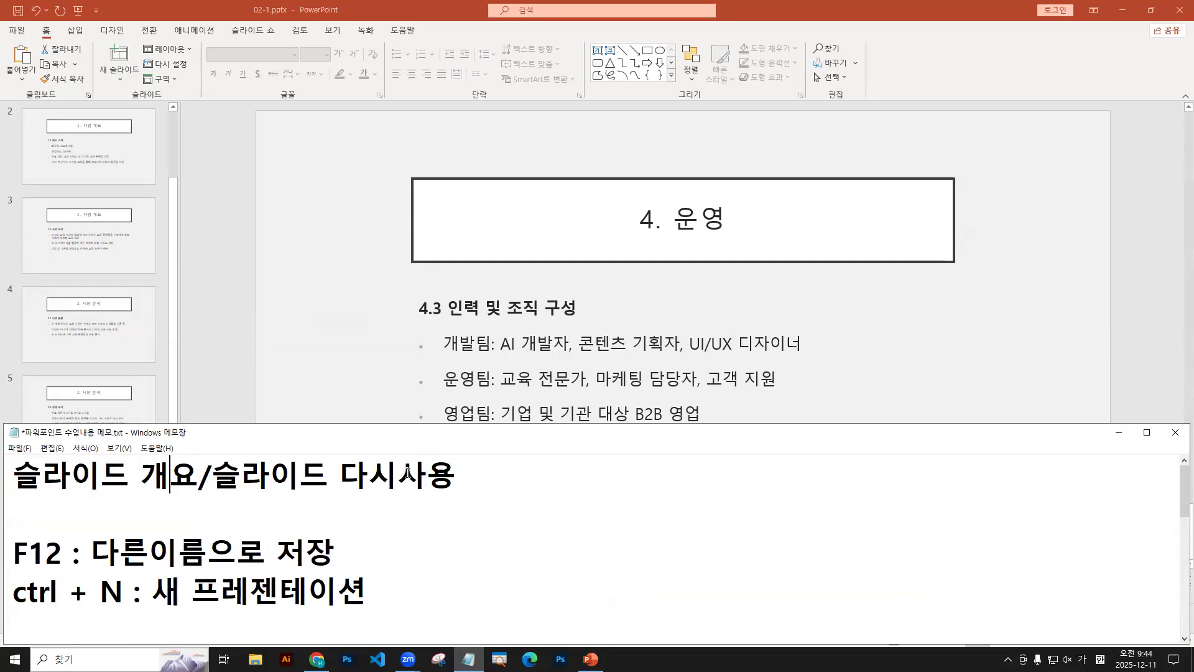
text((.do)
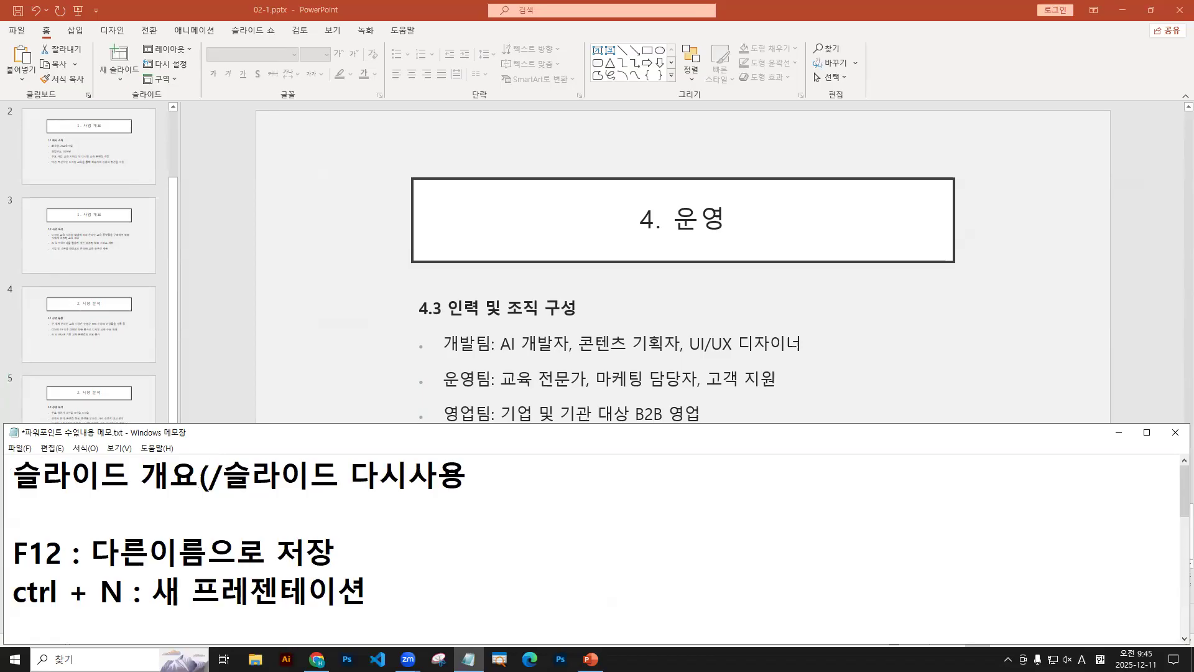
text(t)
key(BackSpace)
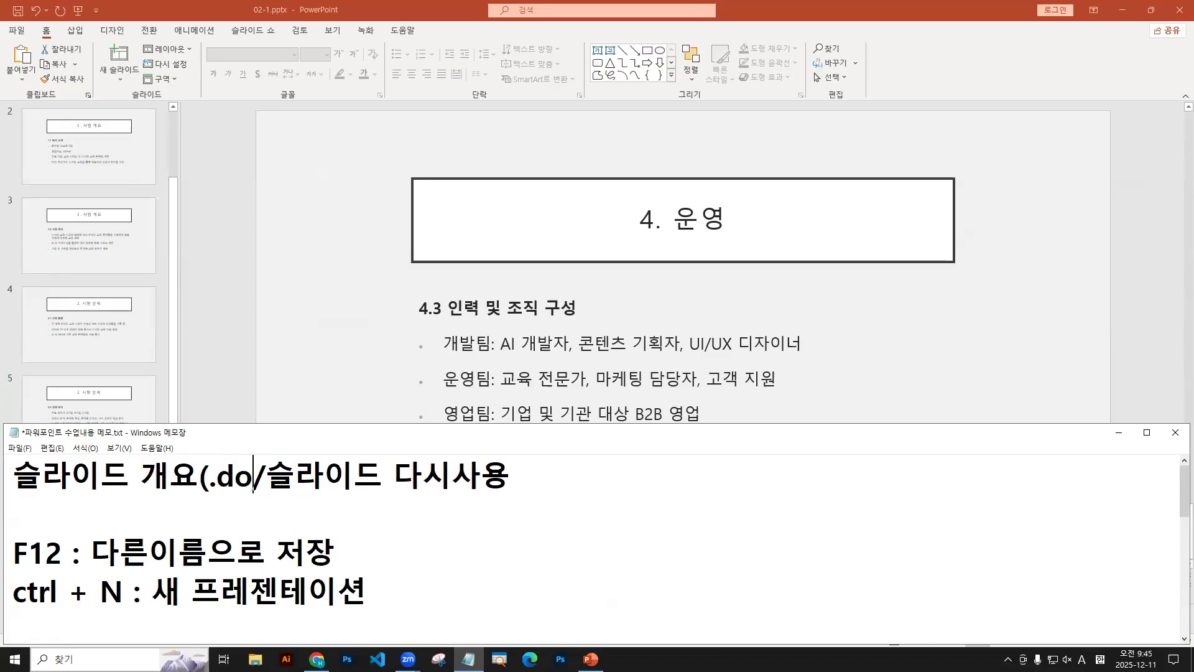
text(cx, .txt)
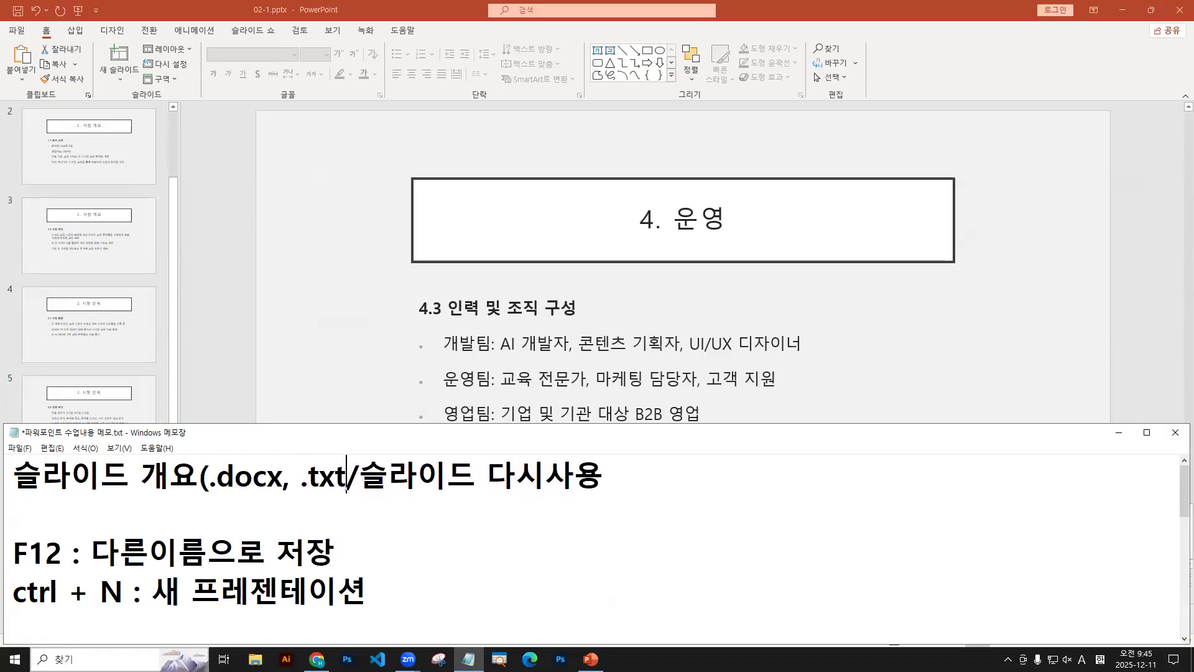
text())
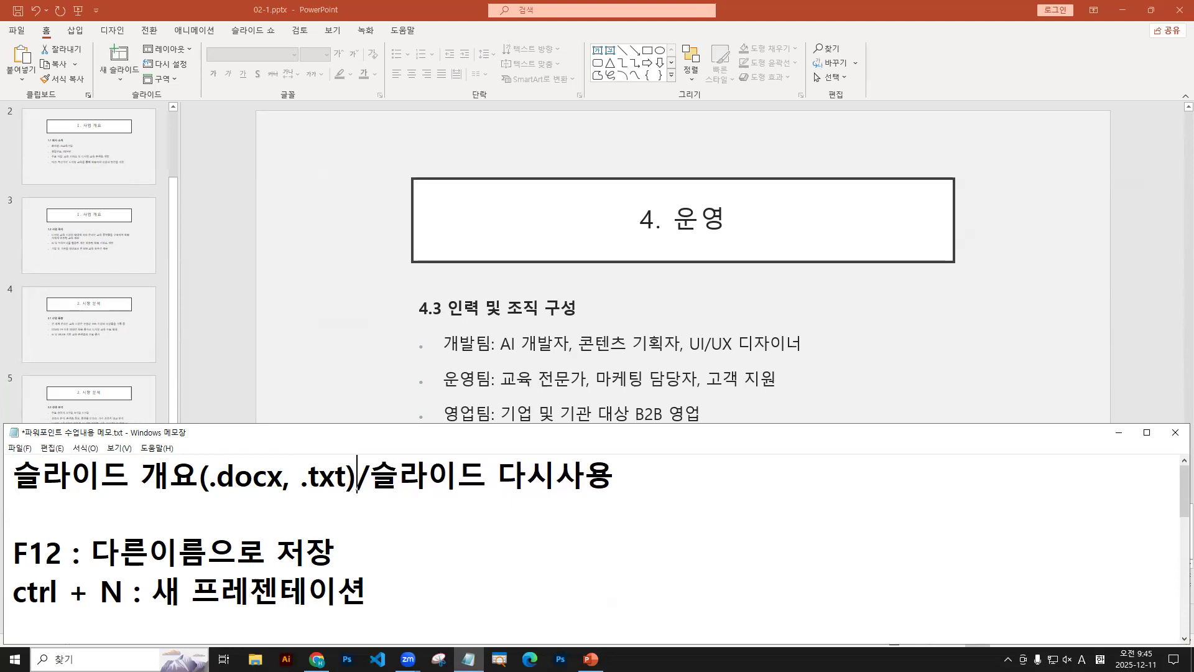
key(End)
text((.pptx))
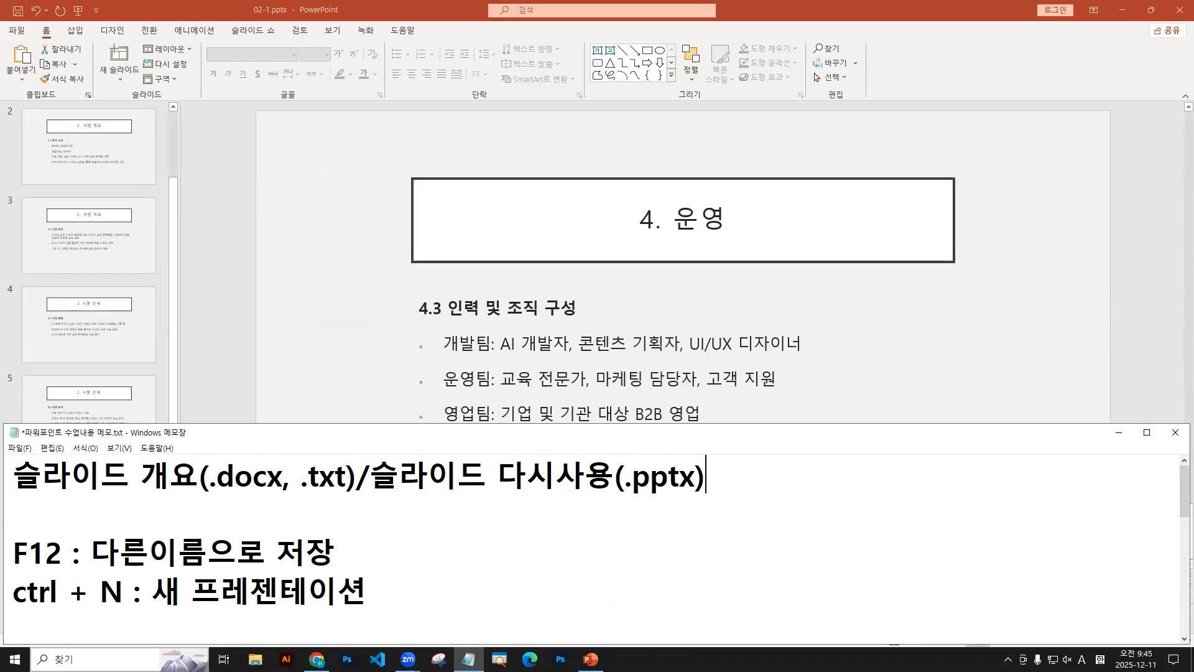
Step: Add another line under the heading and put the symbol ※ in front of the heading text
key(Return)
key(Up)
text(a)
key(BackSpace)
key(Hangul)
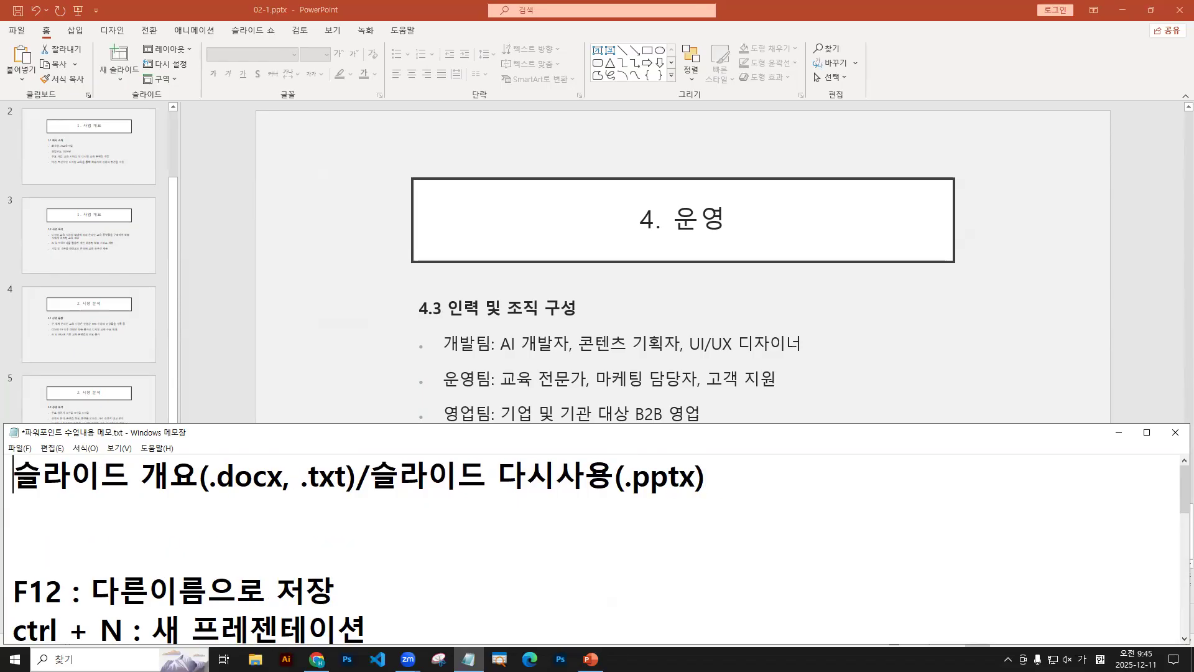
text(ㅁ)
key(Hangul_Hanja)
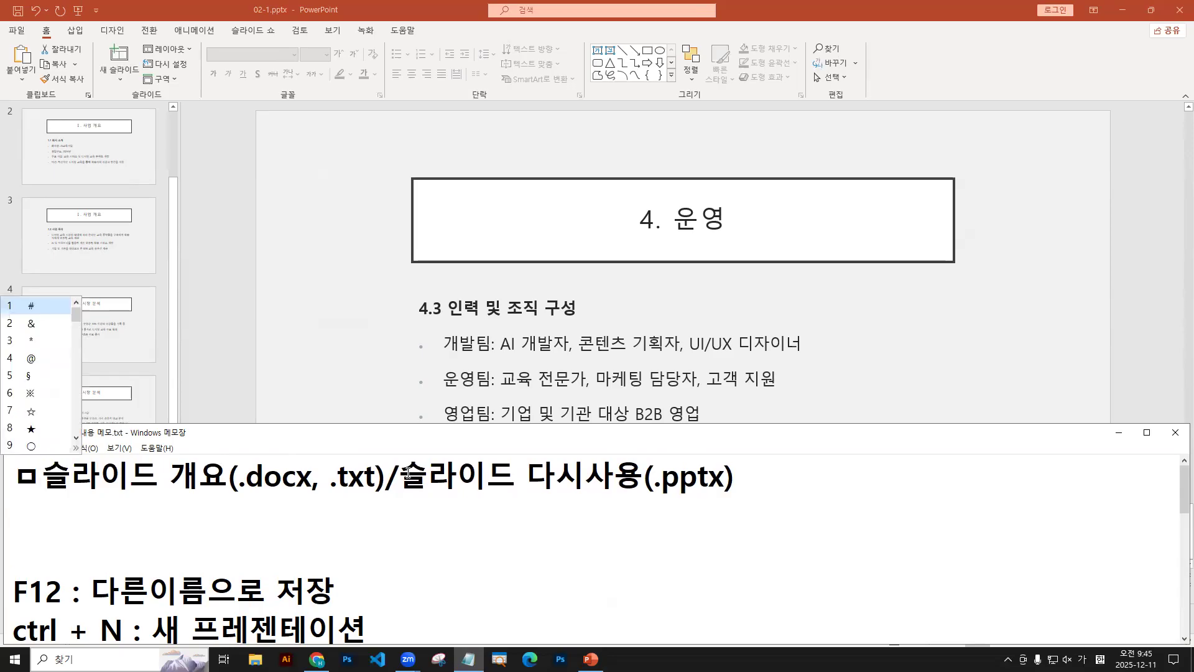
key(6)
Step: Write "홈 탭 -> 새 슬라이드 ->" on the line below the ※ heading
key(End)
key(Return)
text(ㅎㅗㅁ 태)
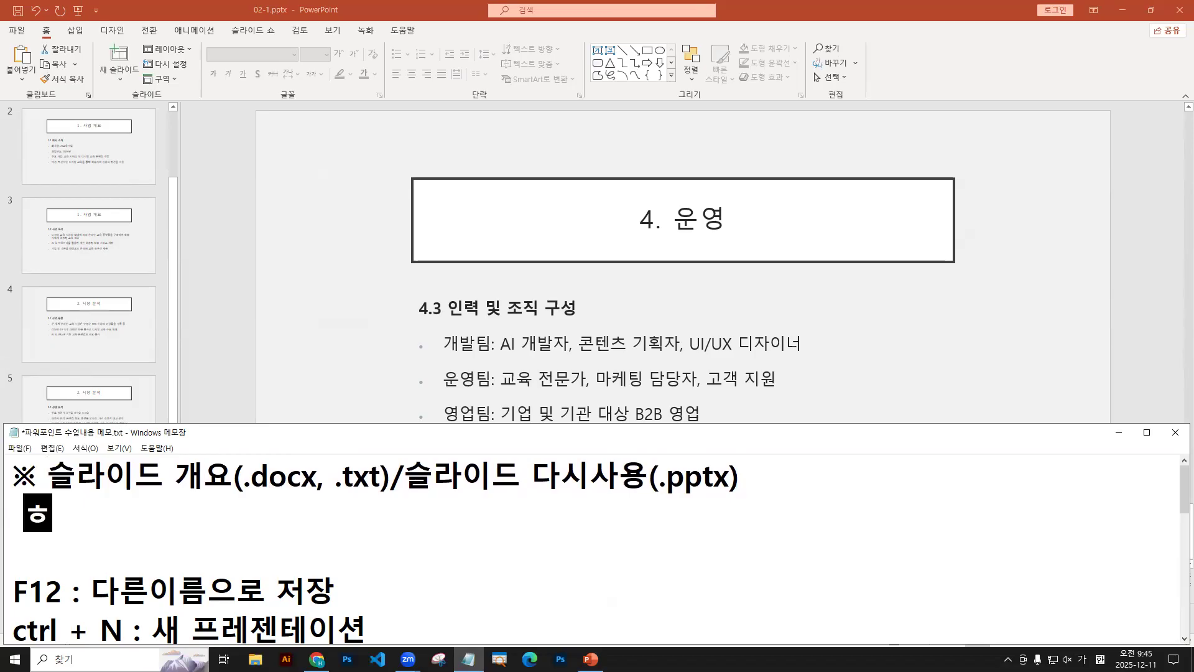
text(ㅂ -> 새)
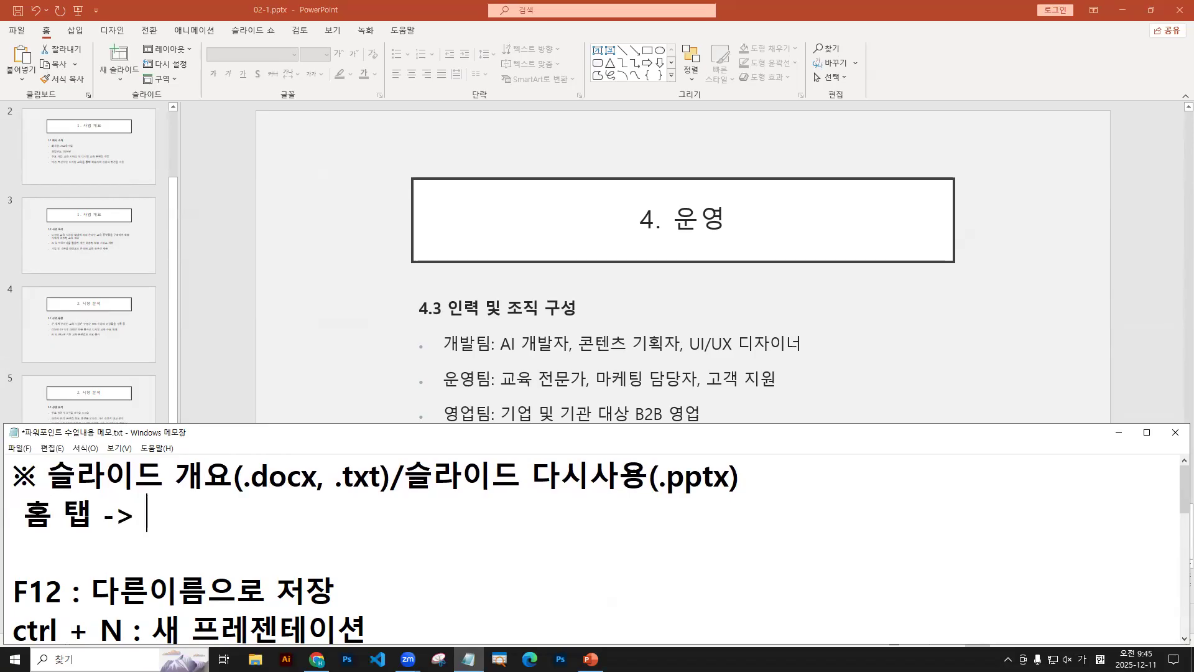
text( ㅅㅡㄹㄹㅏ)
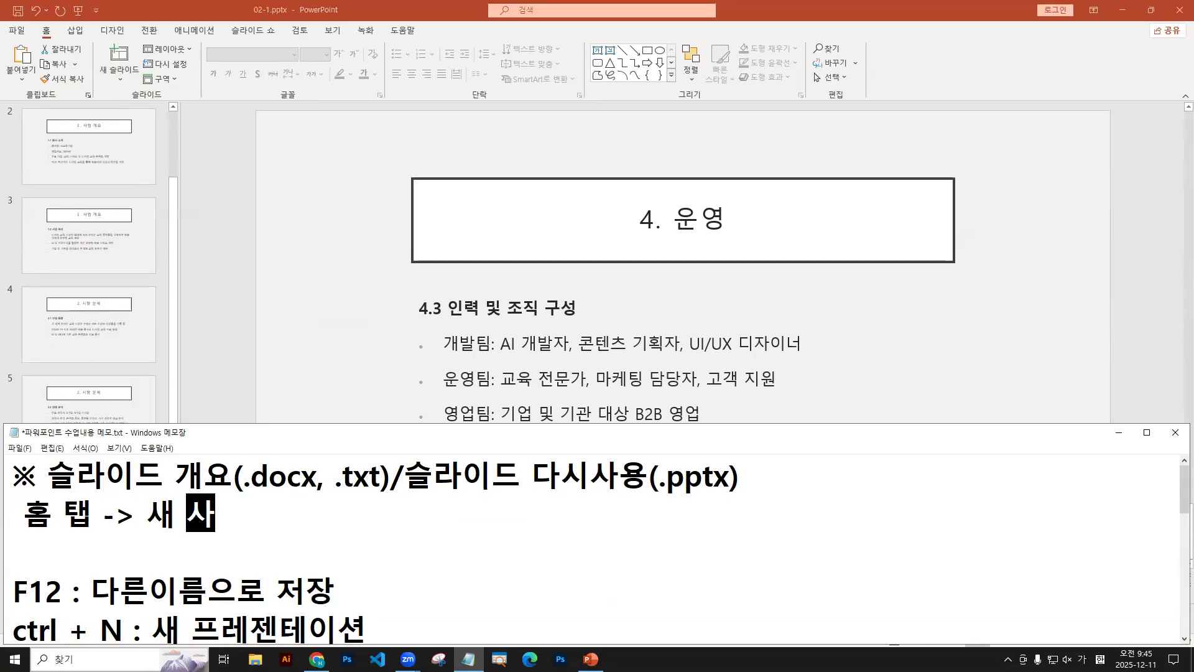
text(ㅇㅣㄷㅡ ->)
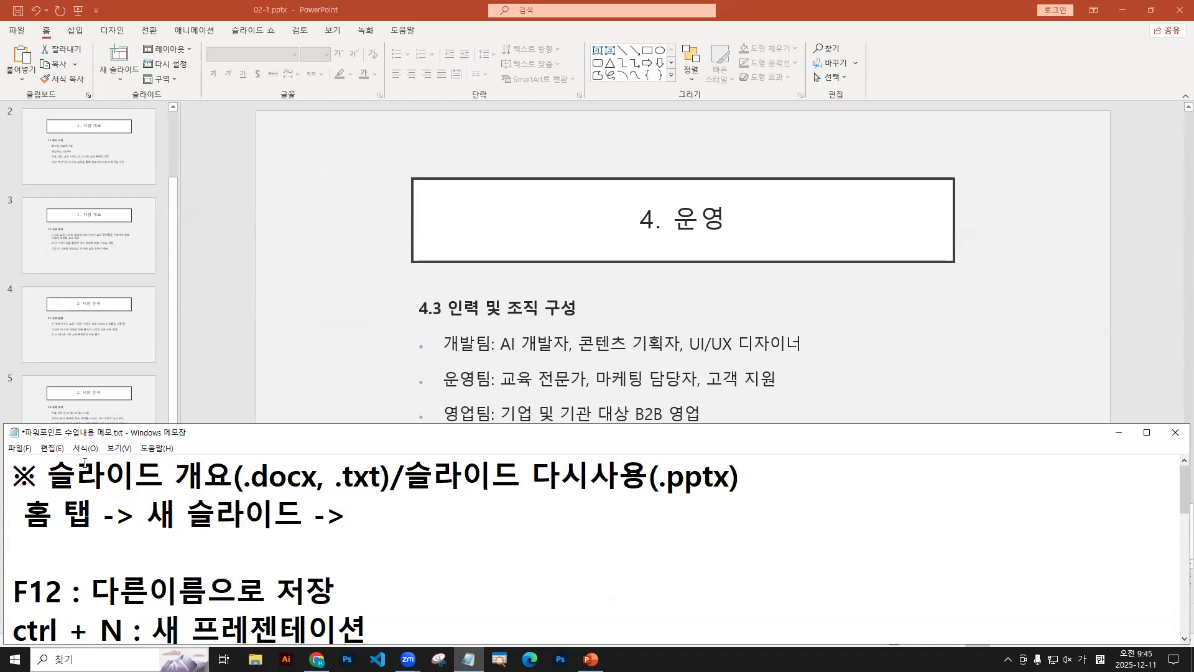
Step: Complete the command path with "슬라이드 개요/슬라이드 다시사용", copying both terms from the heading
drag(48, 474, 231, 473)
key(ctrl+c)
key(Down)
key(End)
key(ctrl+v)
drag(404, 477, 649, 478)
key(ctrl+c)
click(556, 513)
text(/)
key(ctrl+v)
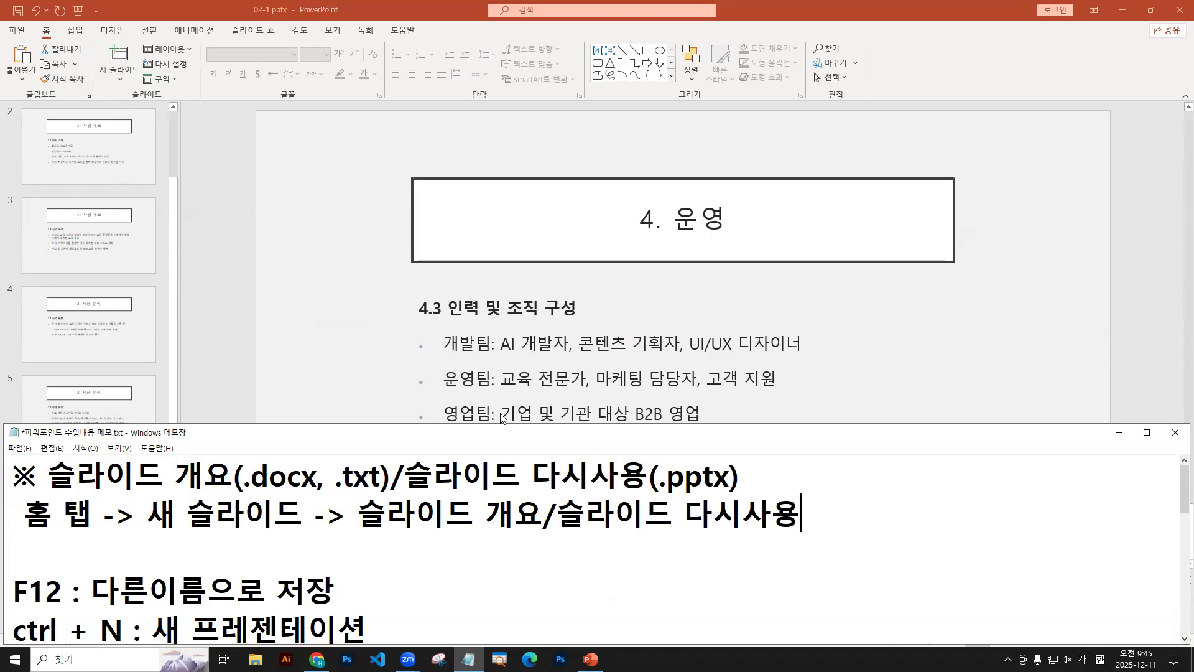
Step: Switch to PowerPoint, restore its window from full size so the memo shows below, and highlight "슬라이드 개요" in the memo's path line
click(139, 258)
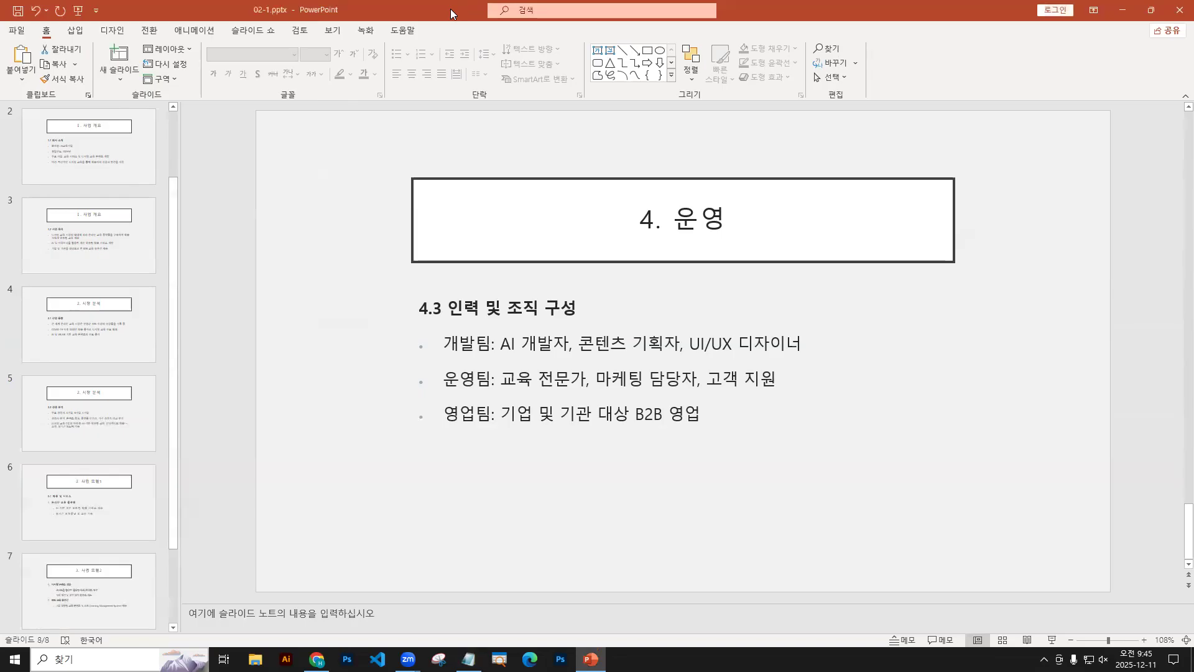
double_click(451, 14)
drag(544, 516, 348, 507)
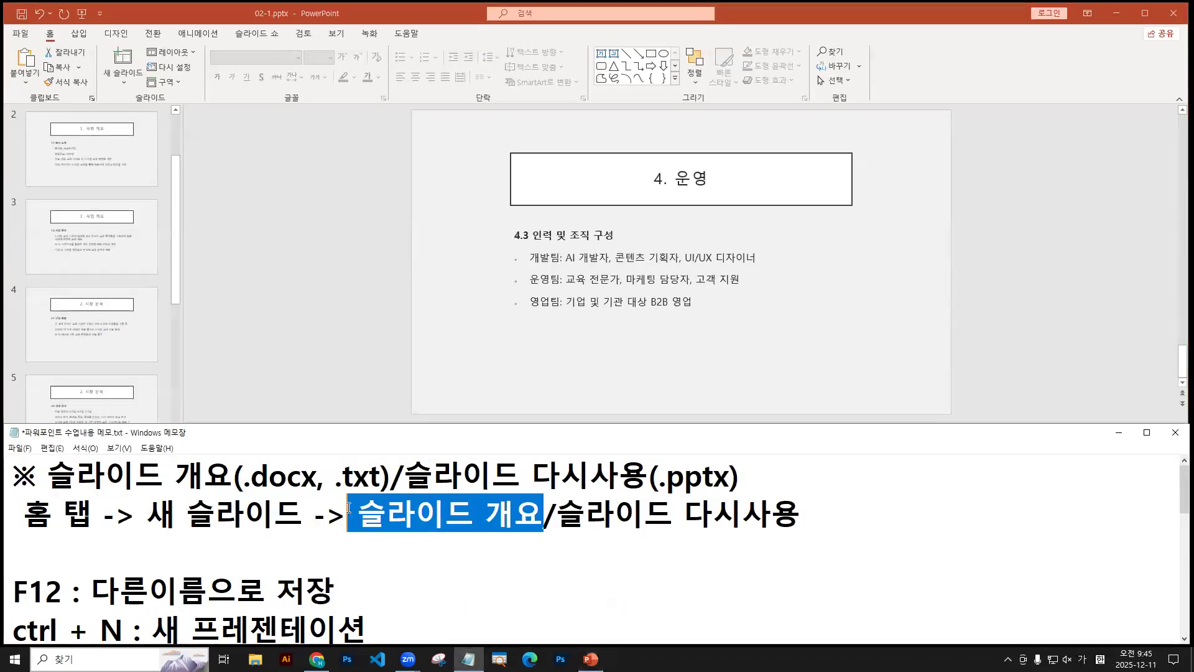
click(180, 183)
mouse_move(179, 182)
mouse_down()
mouse_move(171, 356)
mouse_move(218, 324)
mouse_up()
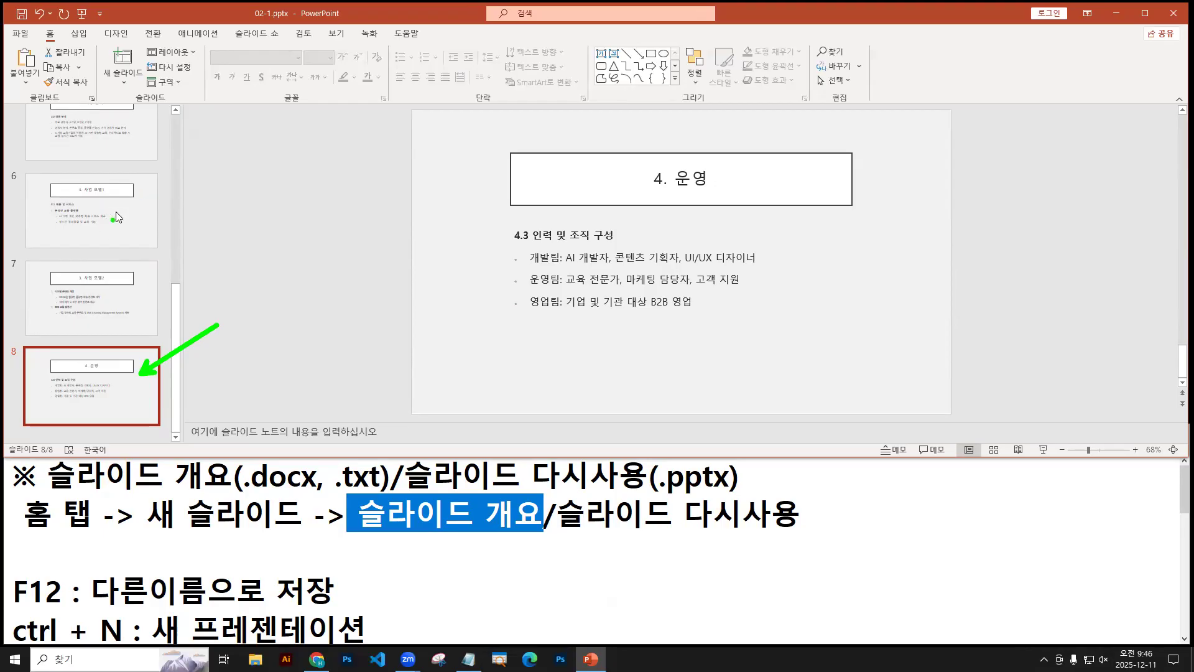
key(Escape)
click(106, 238)
click(99, 373)
drag(127, 386, 178, 340)
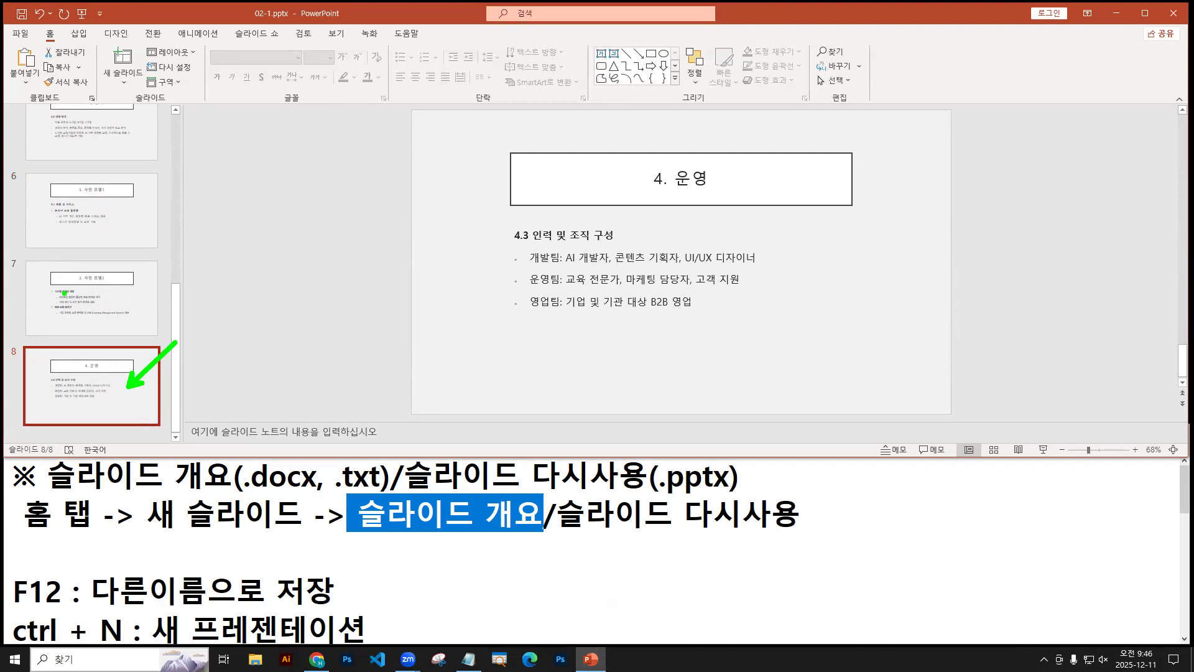
key(Escape)
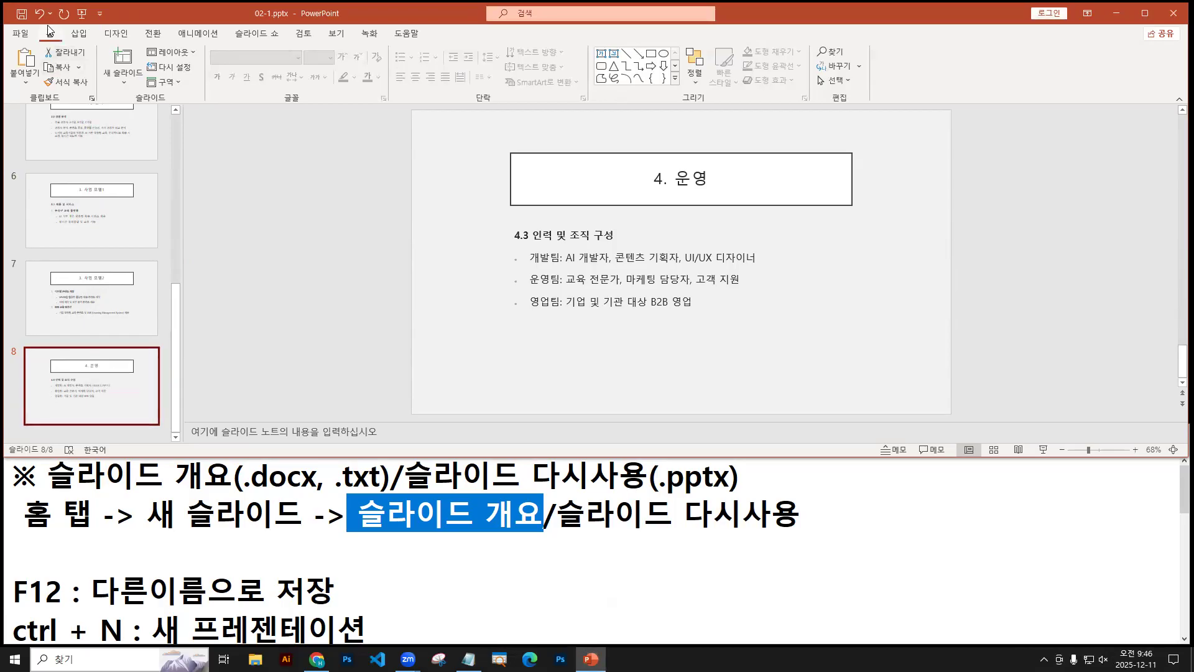
click(123, 82)
key(ctrl+2)
drag(124, 94, 124, 83)
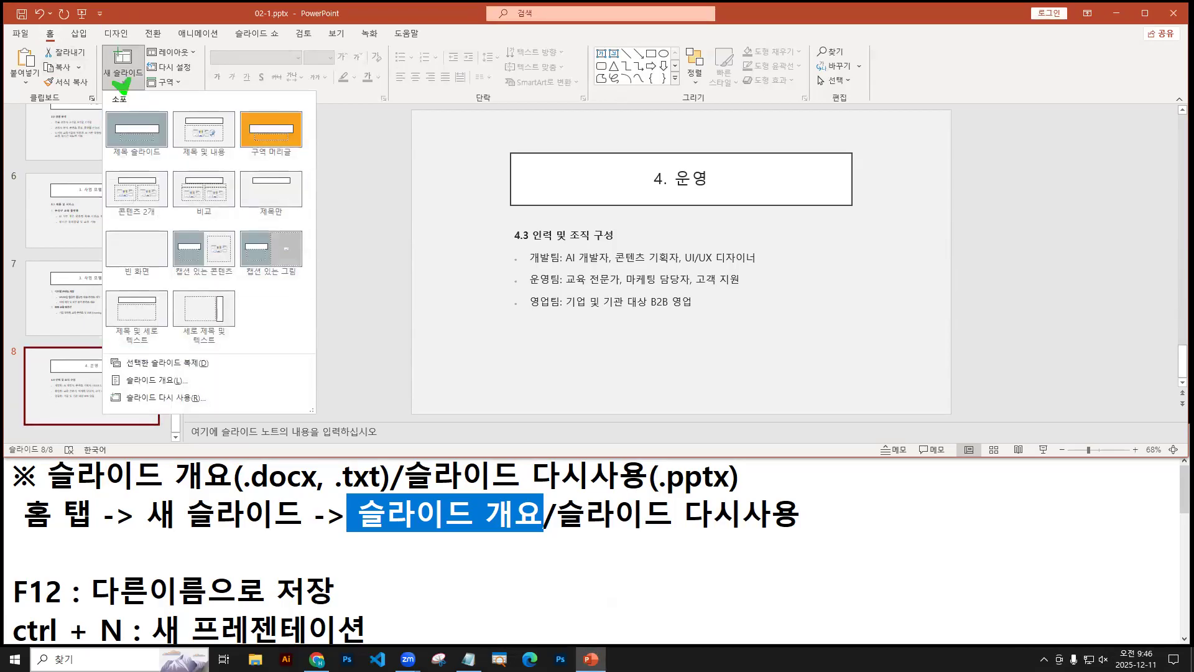
key(b)
mouse_move(109, 367)
mouse_down()
mouse_move(129, 383)
mouse_move(198, 391)
mouse_move(211, 435)
mouse_move(255, 460)
mouse_up()
mouse_move(111, 389)
mouse_down()
mouse_move(225, 418)
mouse_move(217, 412)
mouse_up()
mouse_move(220, 401)
mouse_down()
mouse_move(414, 460)
mouse_move(666, 471)
mouse_up()
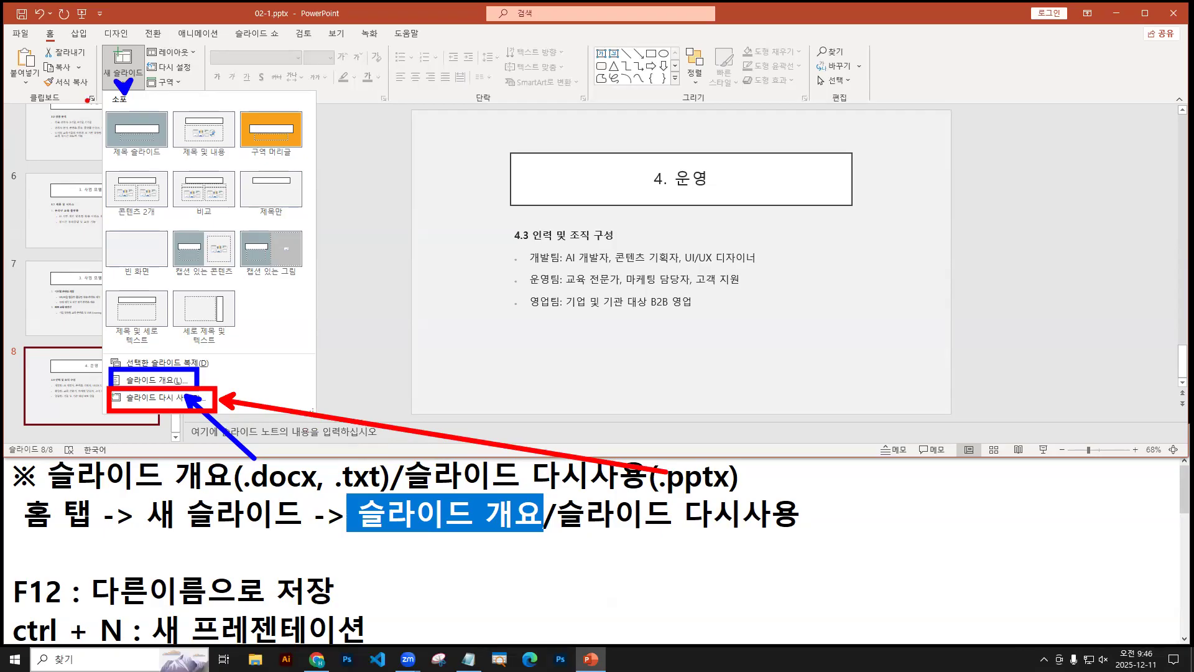
key(Escape)
Step: Insert slides from the outline file 콘텐츠 개발 전략.docx in the 문서 folder after the "4. 운영" slide
click(123, 73)
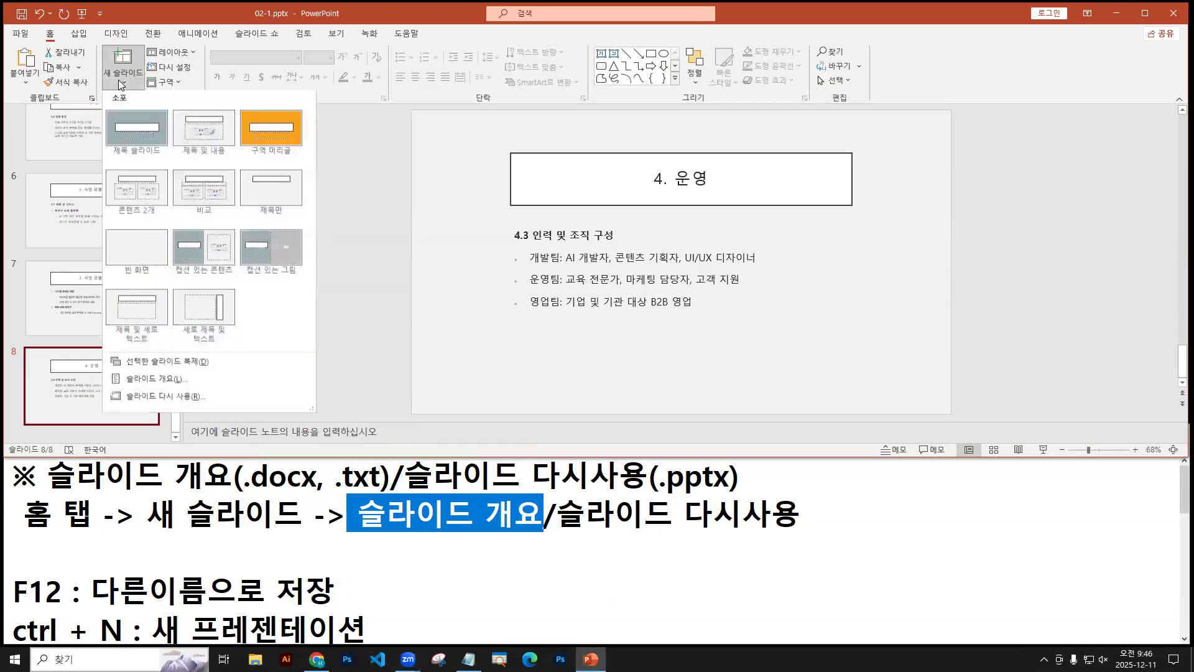
click(164, 383)
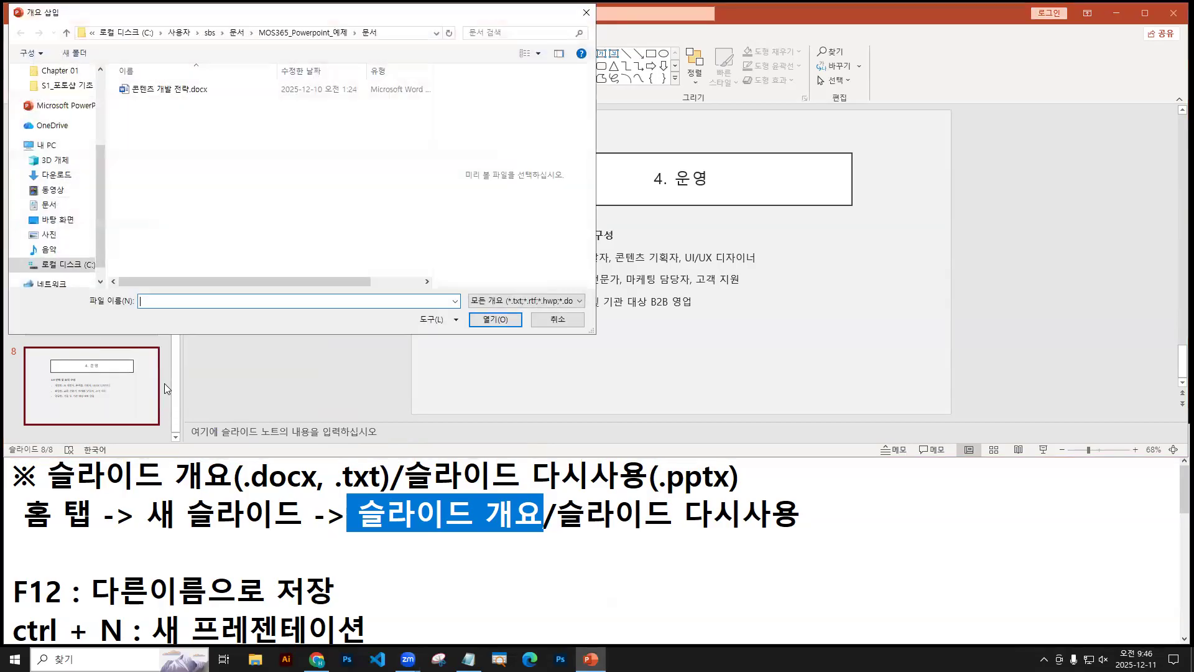
click(188, 92)
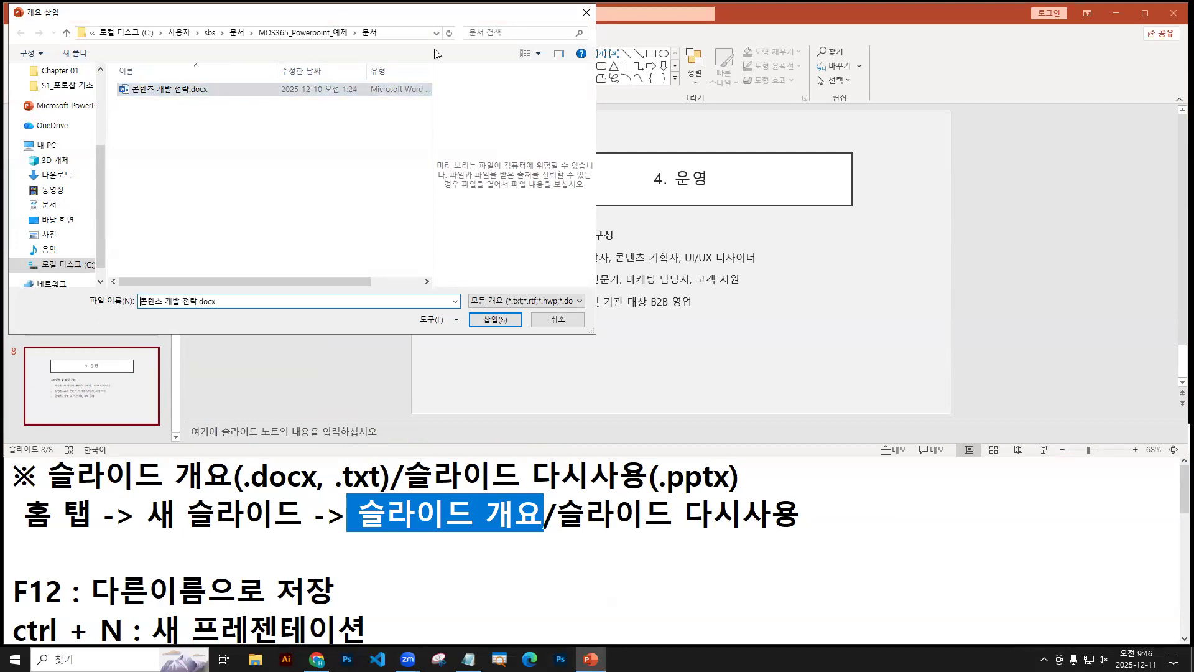
click(318, 34)
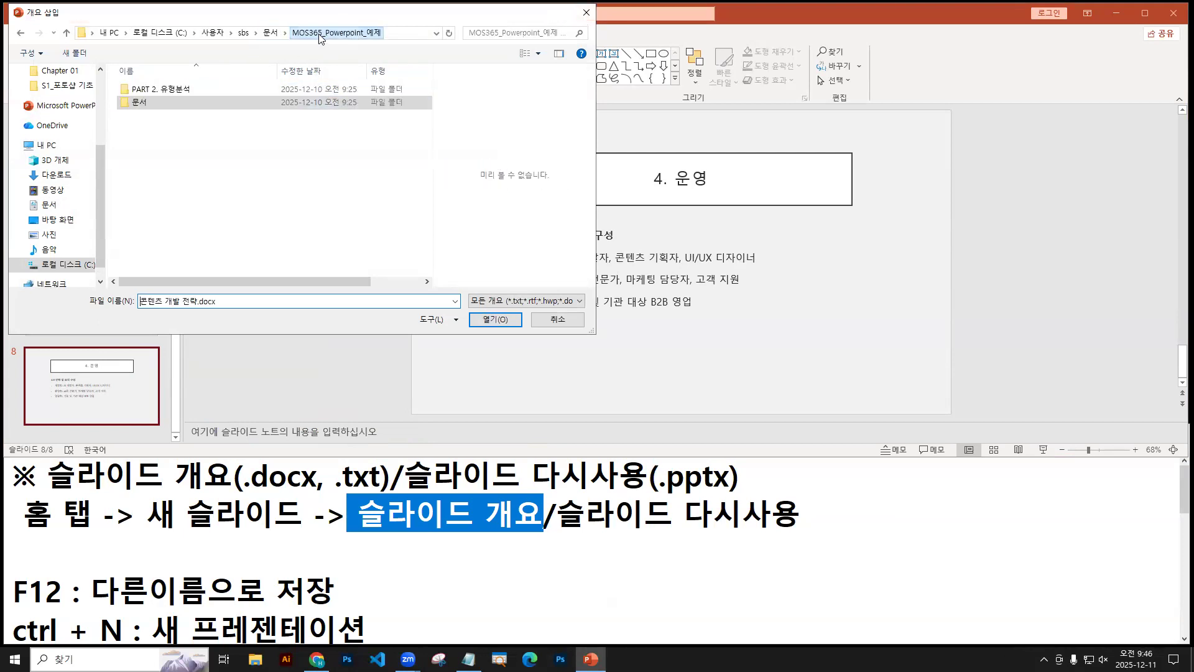
double_click(137, 104)
click(153, 93)
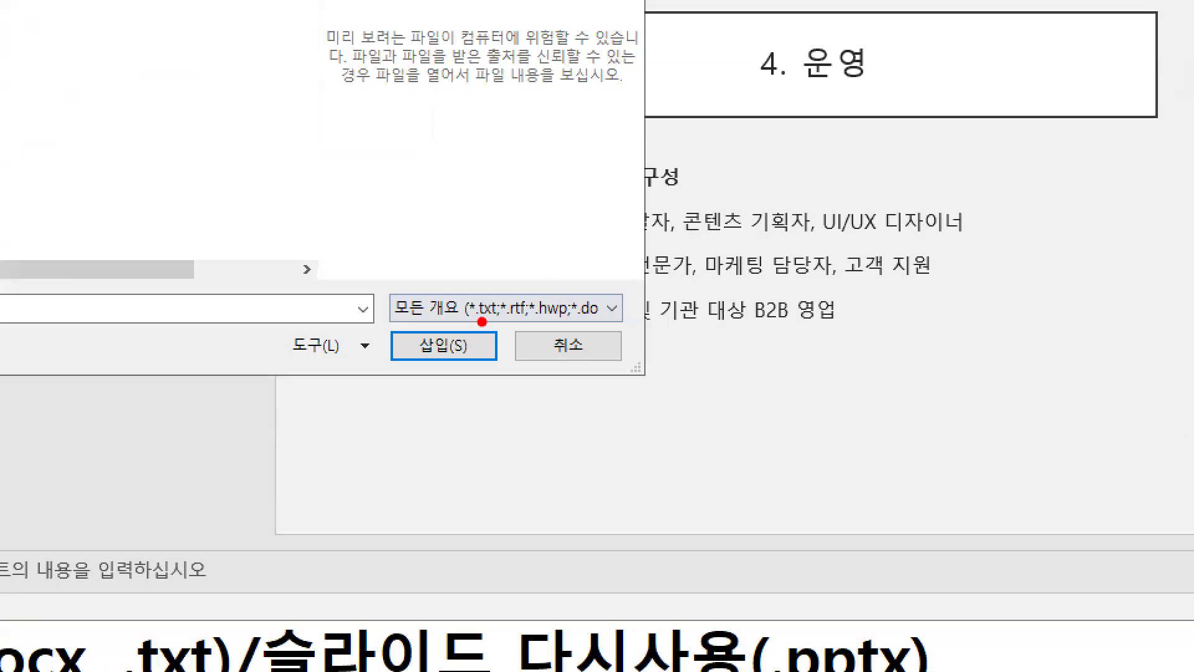
drag(482, 322, 566, 321)
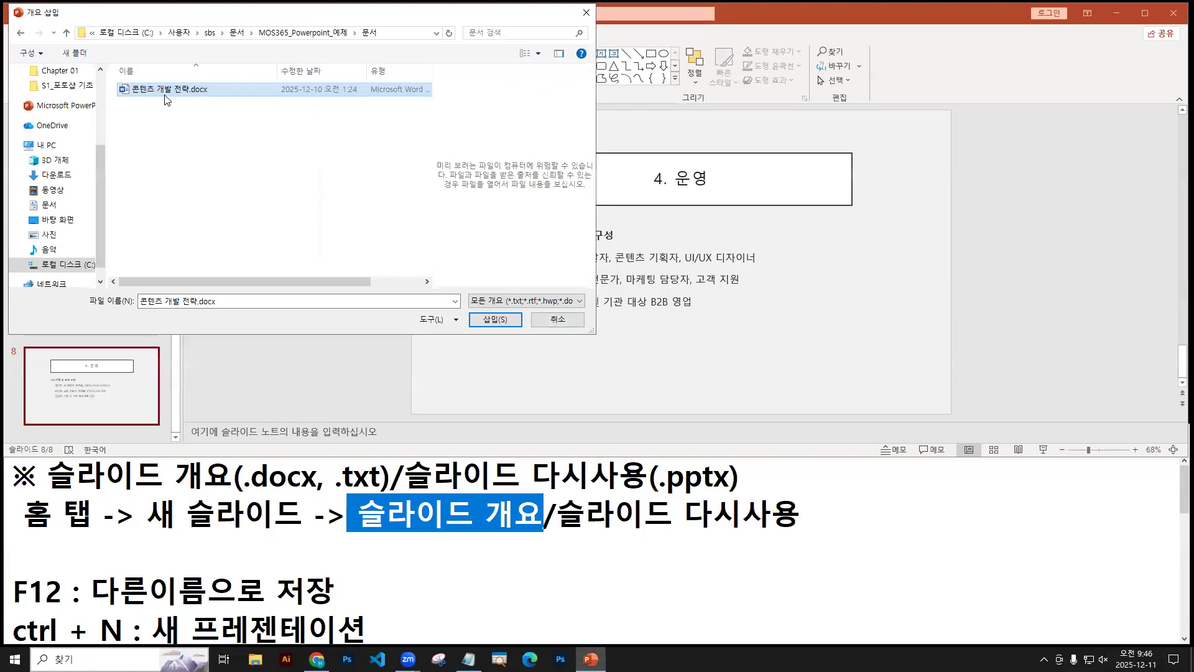
drag(163, 97, 175, 106)
drag(493, 328, 494, 329)
key(Escape)
click(495, 320)
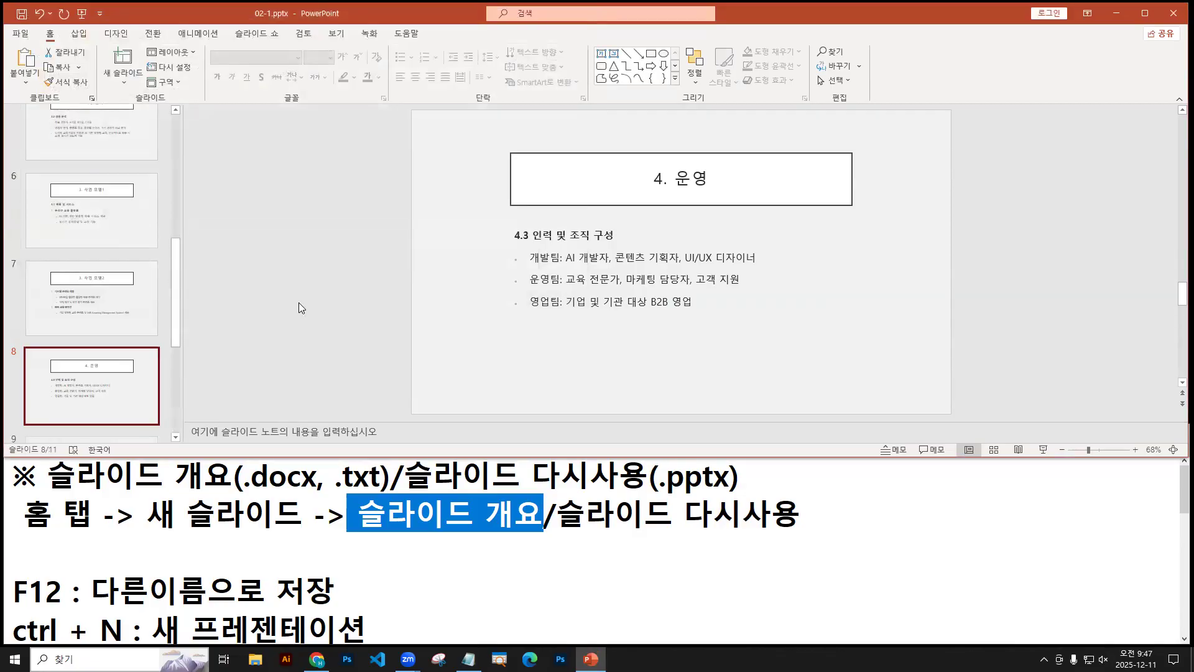
Step: Look through the slides inserted from the outline, slides 9 to 11, in the thumbnail list
scroll(156, 358, down, 2)
scroll(156, 353, down, 2)
click(108, 220)
click(105, 283)
click(103, 172)
click(103, 225)
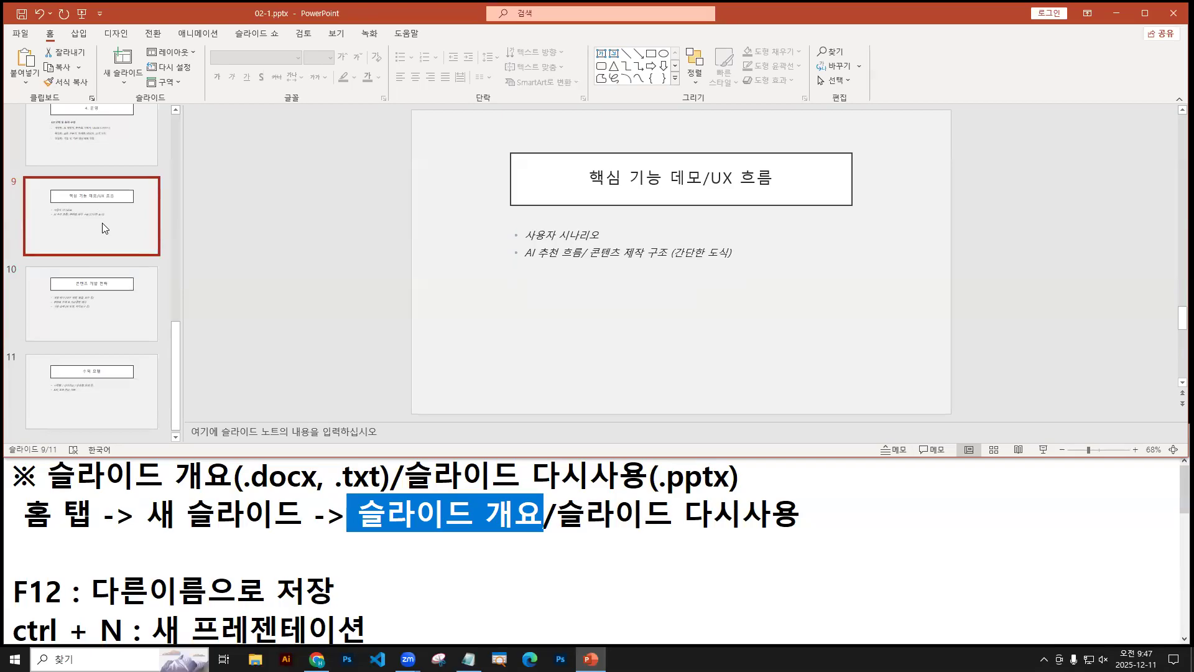
click(108, 290)
click(104, 377)
click(110, 225)
click(113, 275)
click(98, 379)
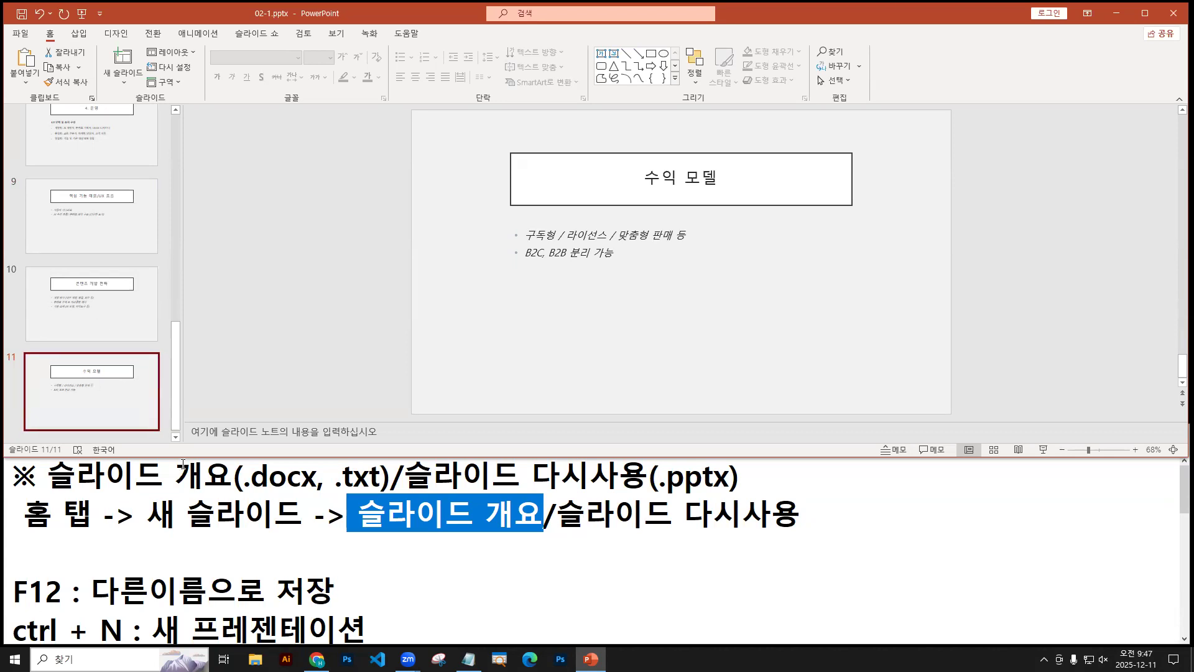
key(ctrl+2)
drag(126, 382, 157, 341)
text(tctr)
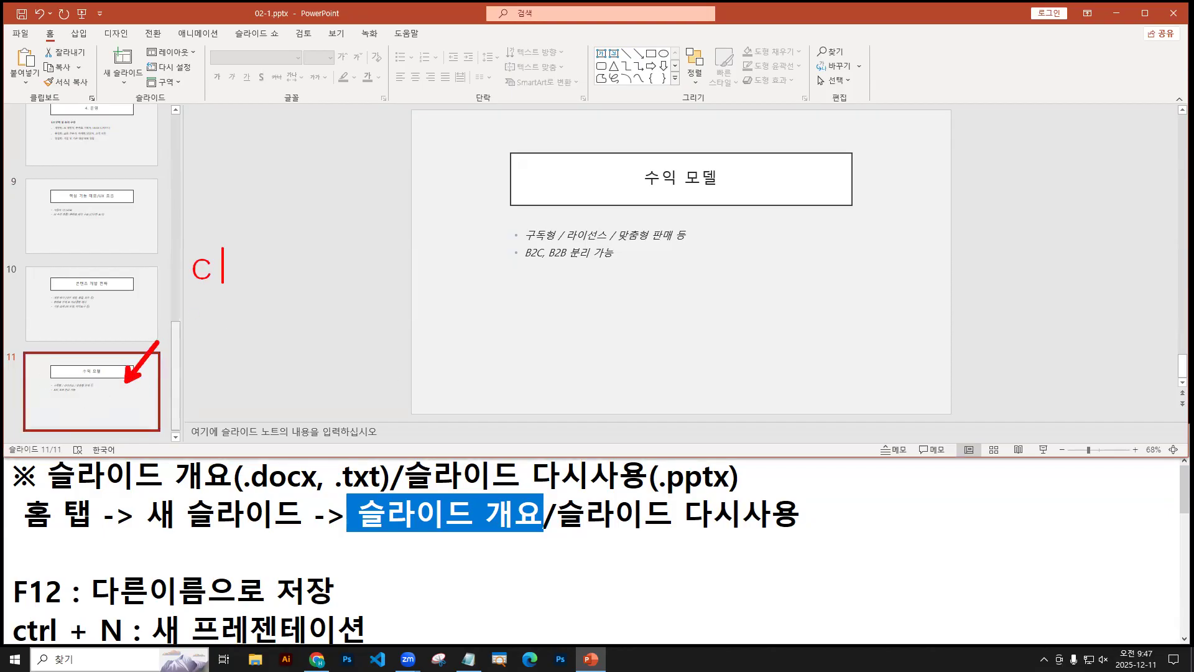
text(l + Home)
key(Escape)
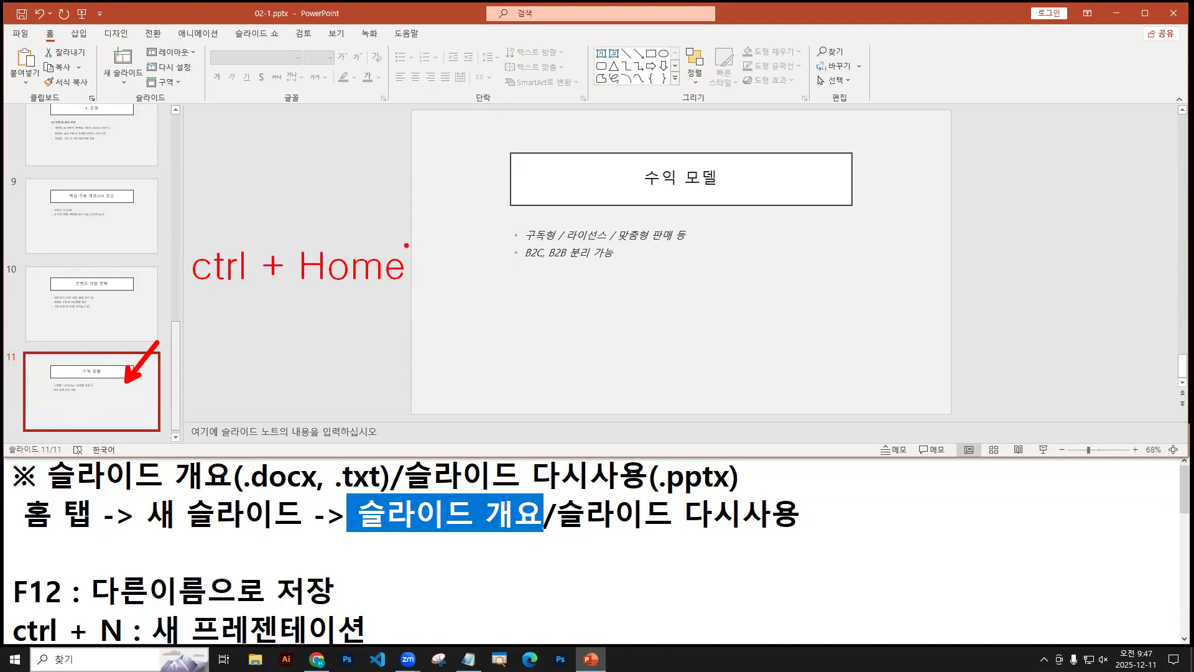
drag(294, 233, 412, 309)
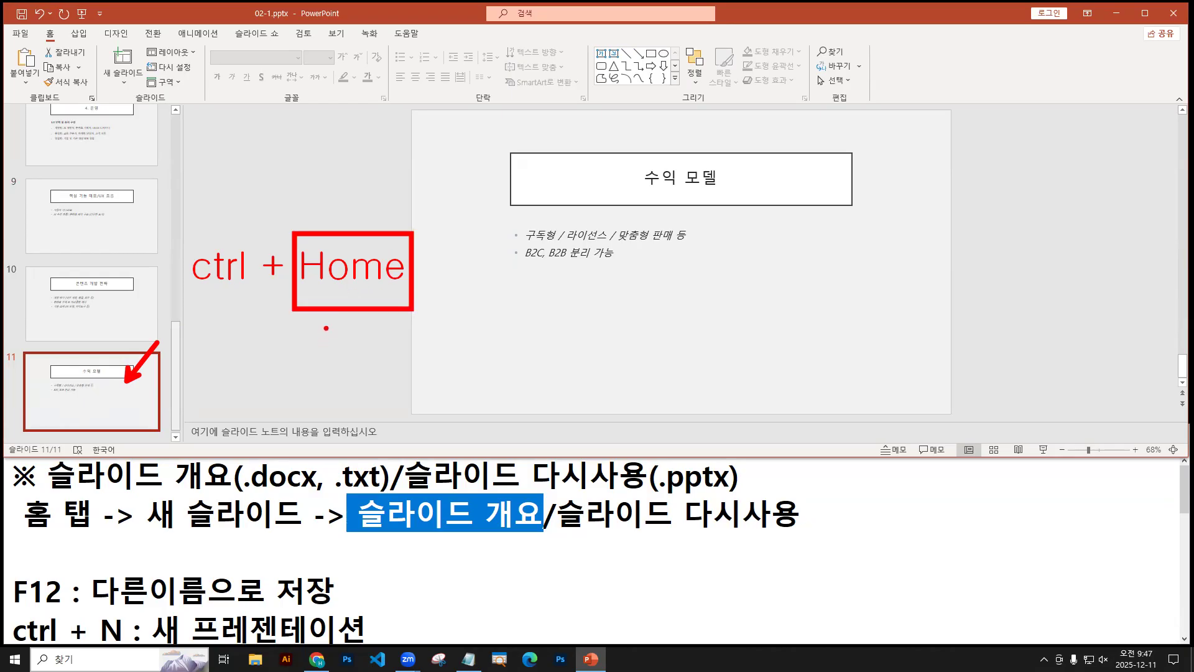
drag(459, 284, 460, 247)
text(문서의 )
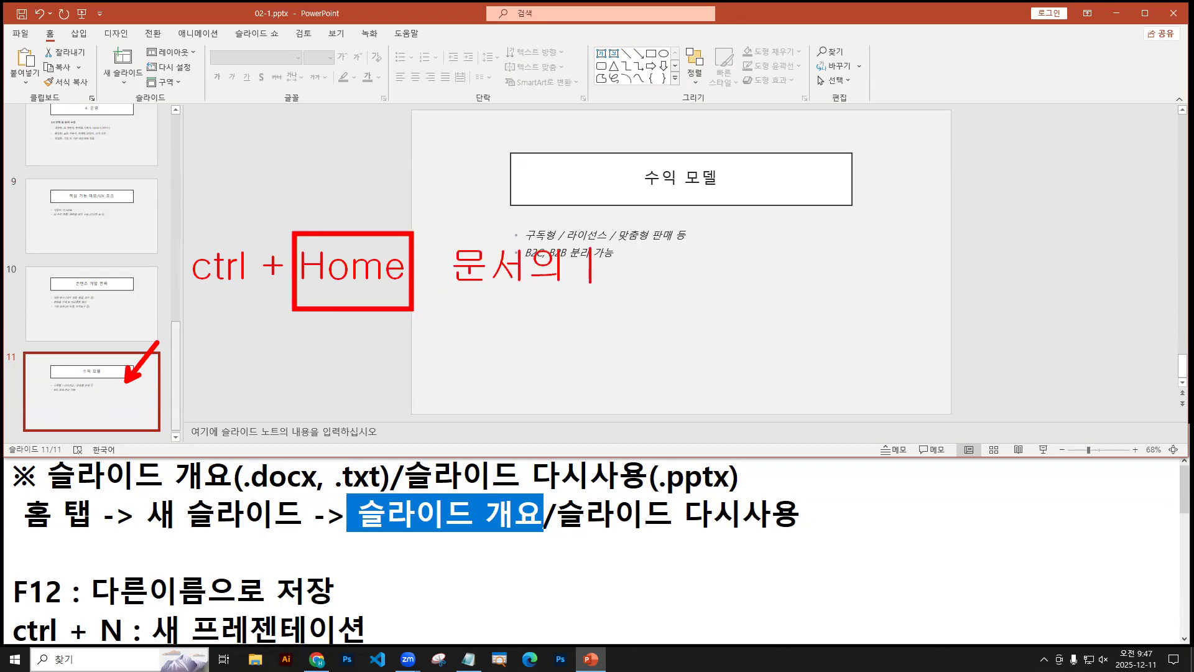
text(시)
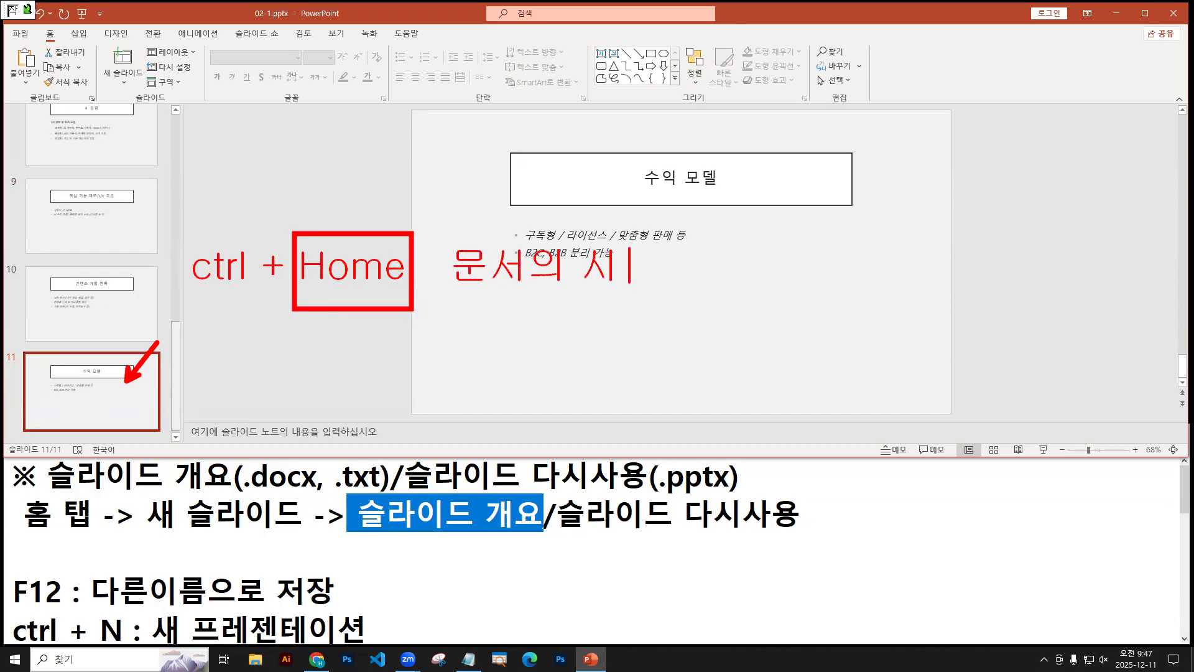
text(작tEnd)
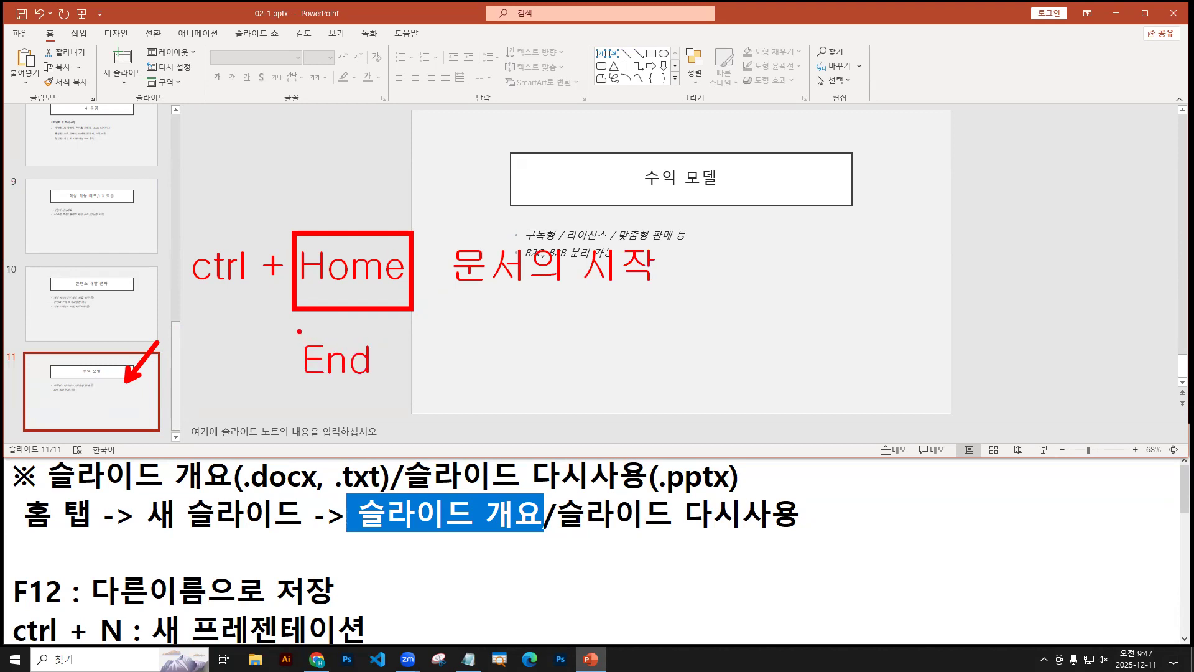
drag(299, 331, 403, 394)
text(t)
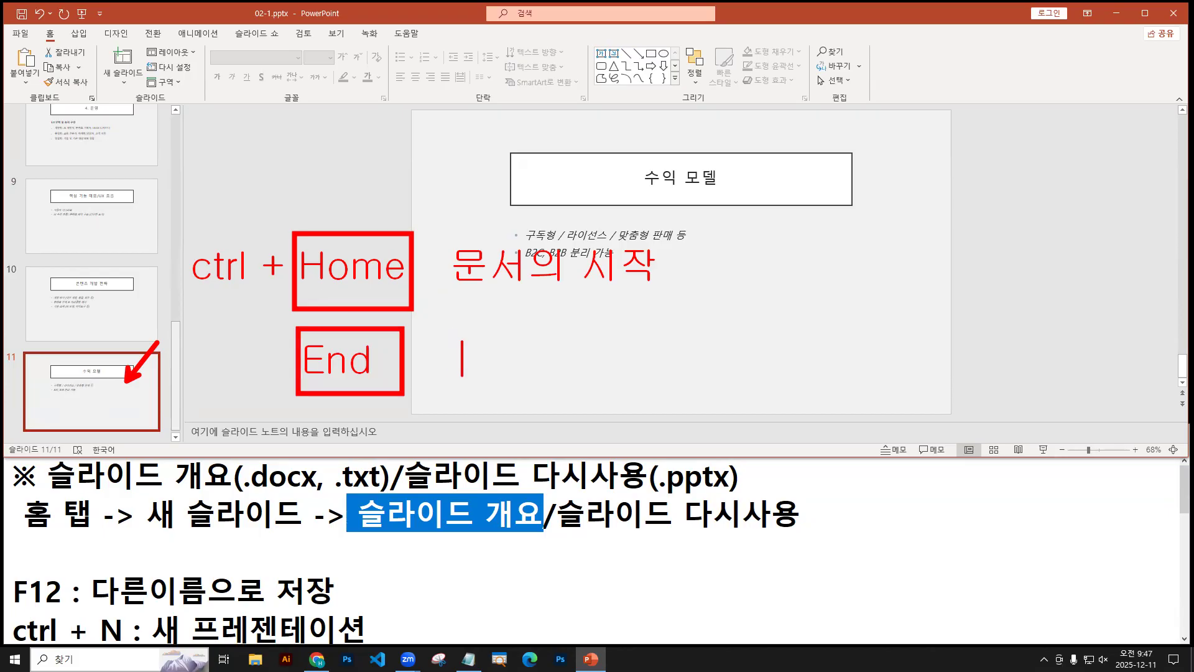
text(문서의 끄)
key(BackSpace)
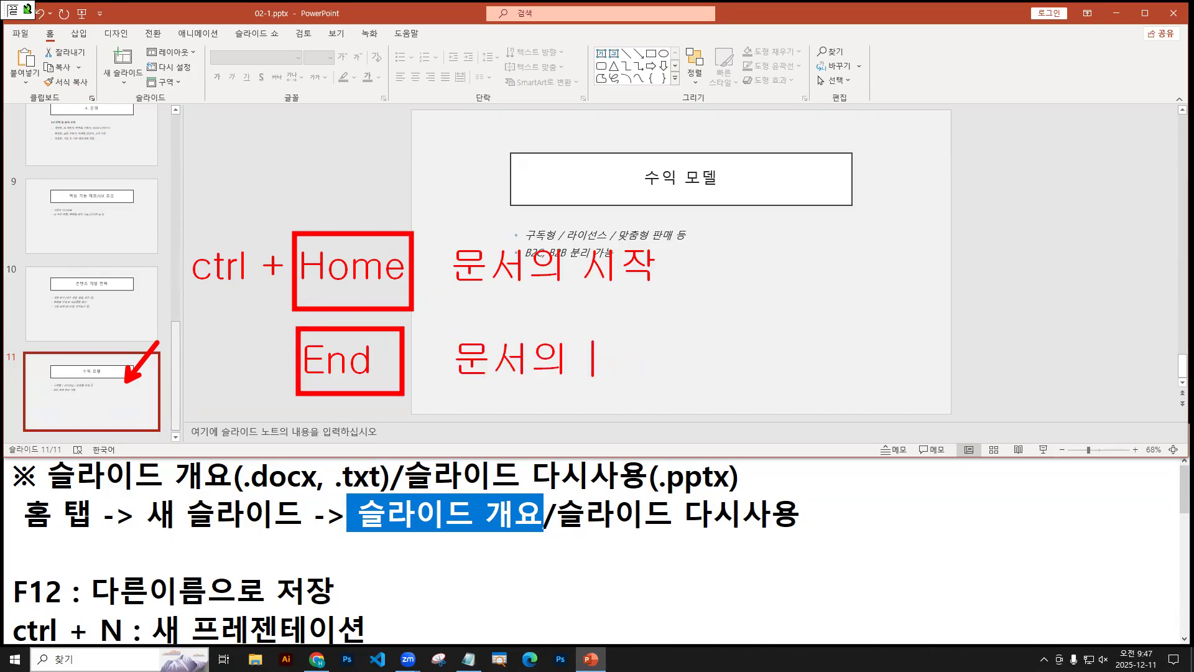
text(끝)
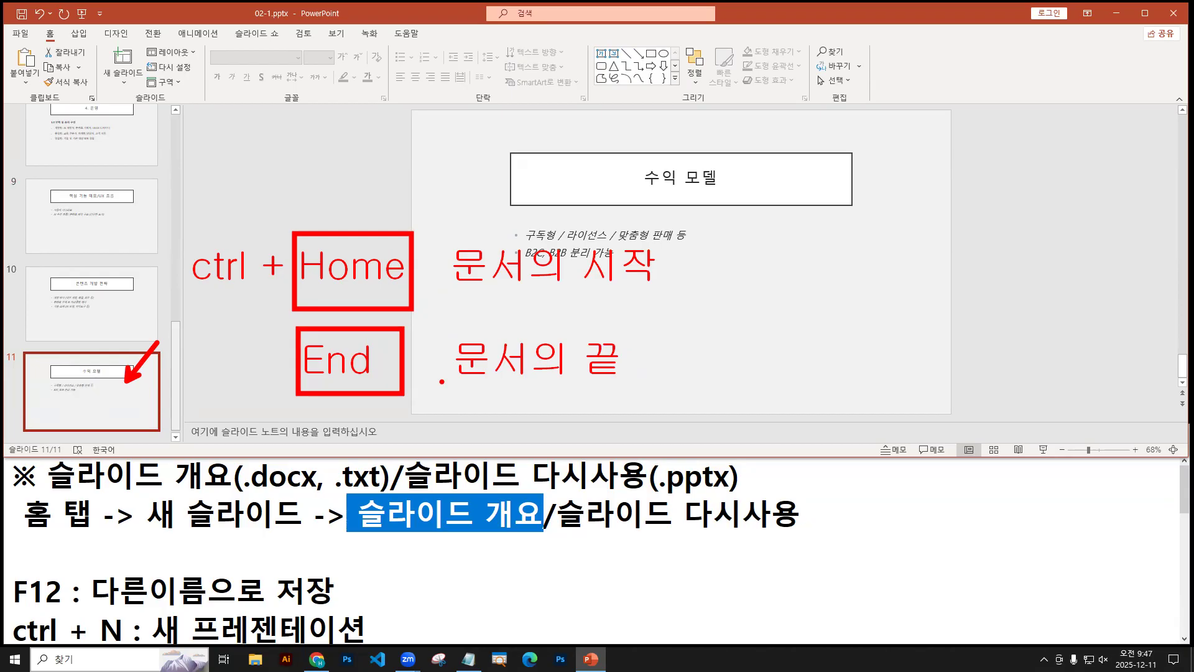
key(Escape)
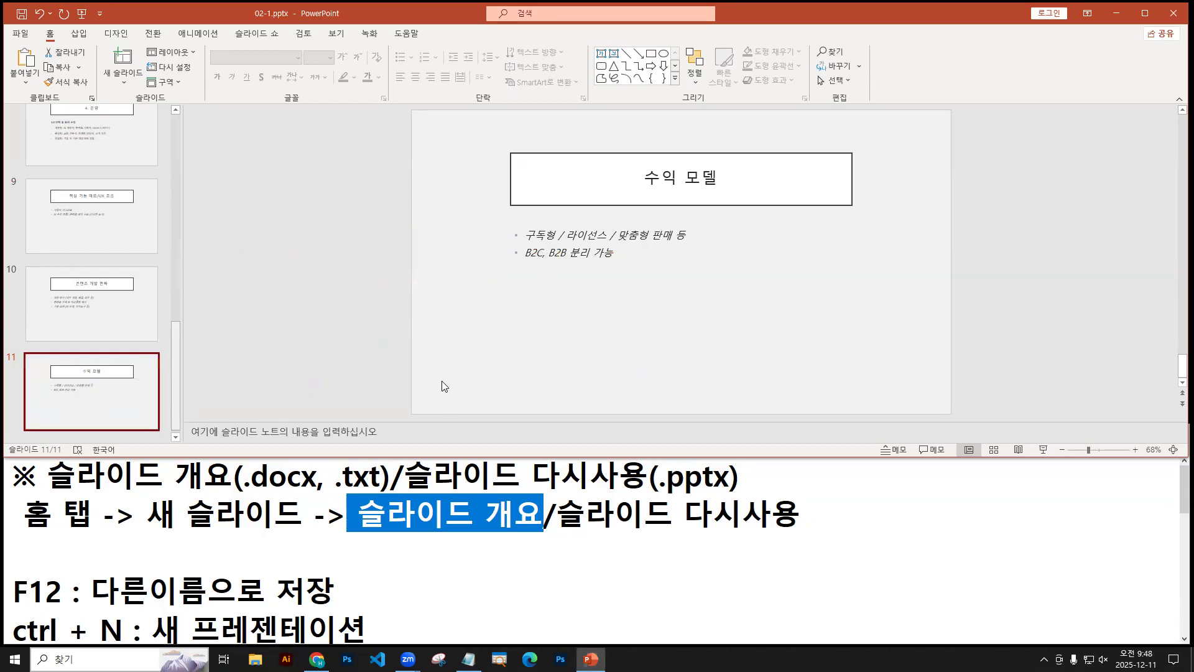
Step: Jump to the first slide, the last slide and back to the first, and maximize the presentation window
key(ctrl+Home)
key(ctrl+End)
key(ctrl+Home)
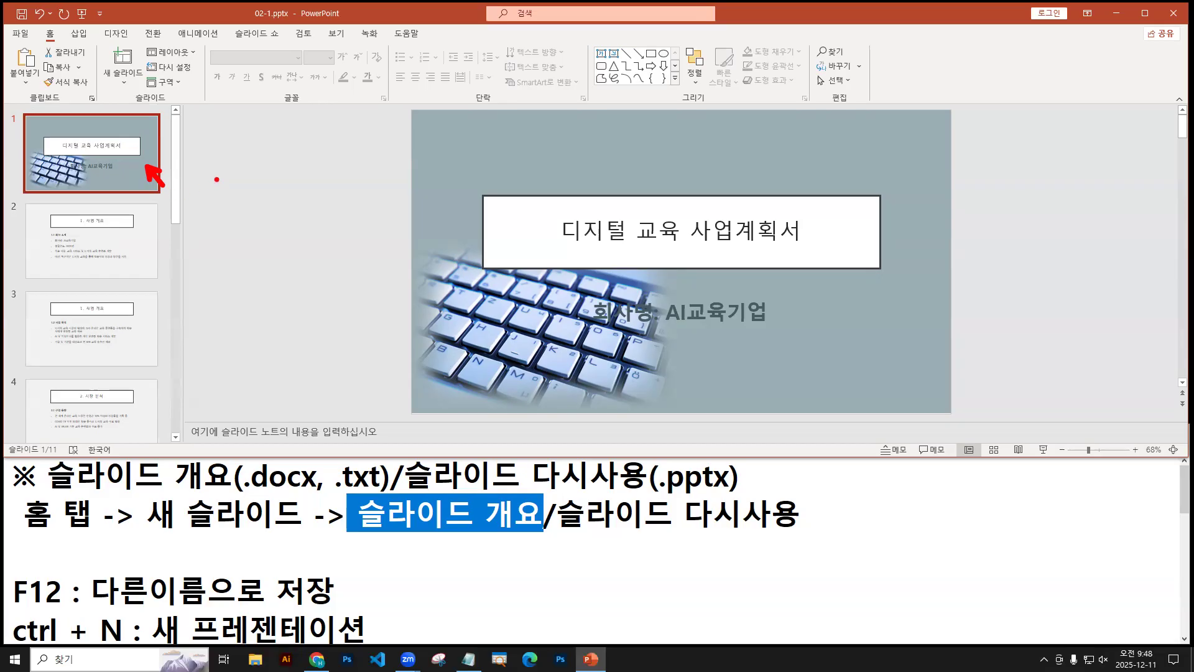
double_click(283, 12)
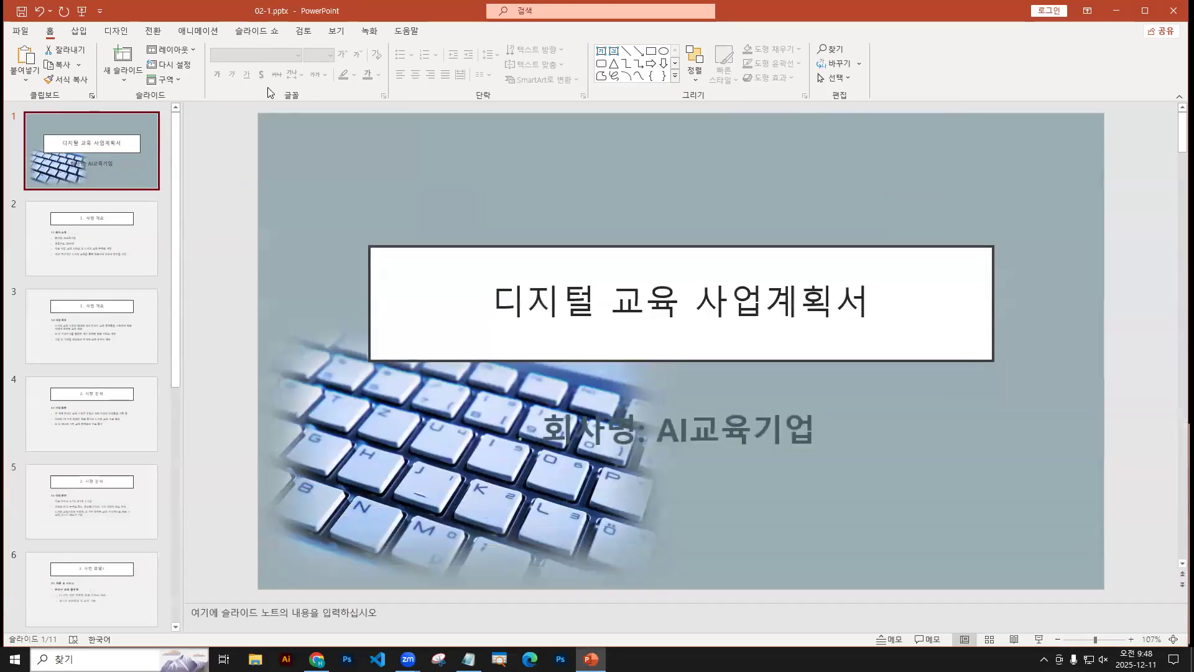
Step: Open the slide zoom insertion dialog for the title slide and bring slides 9 to 11 into view in its list
click(79, 31)
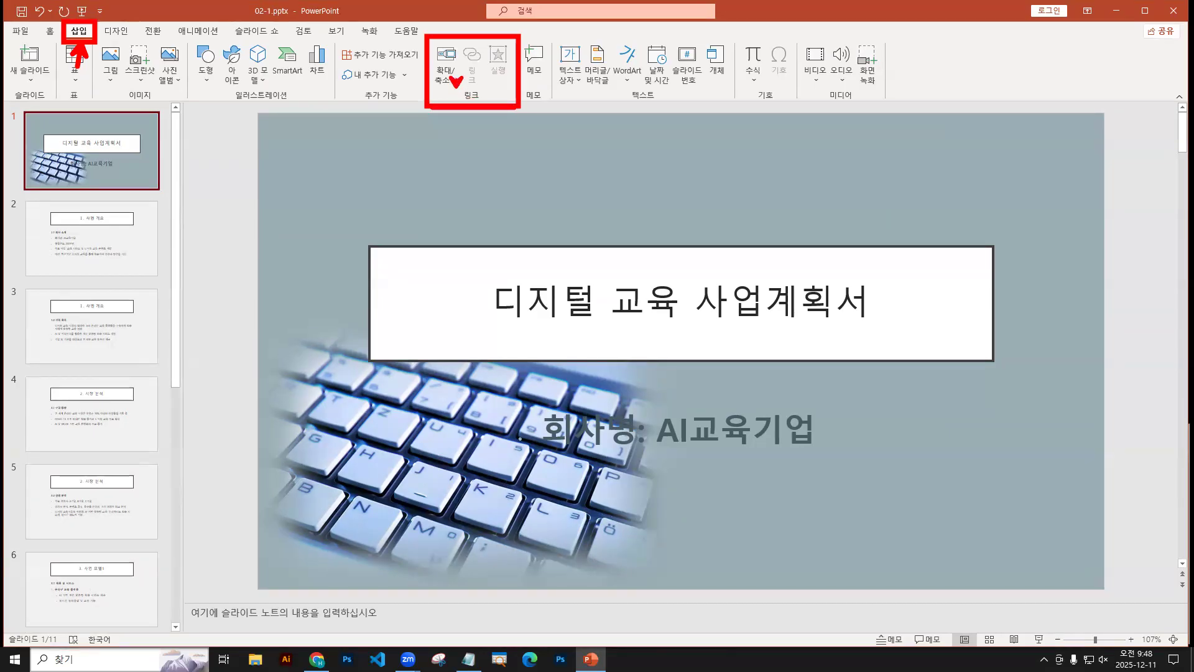
click(450, 79)
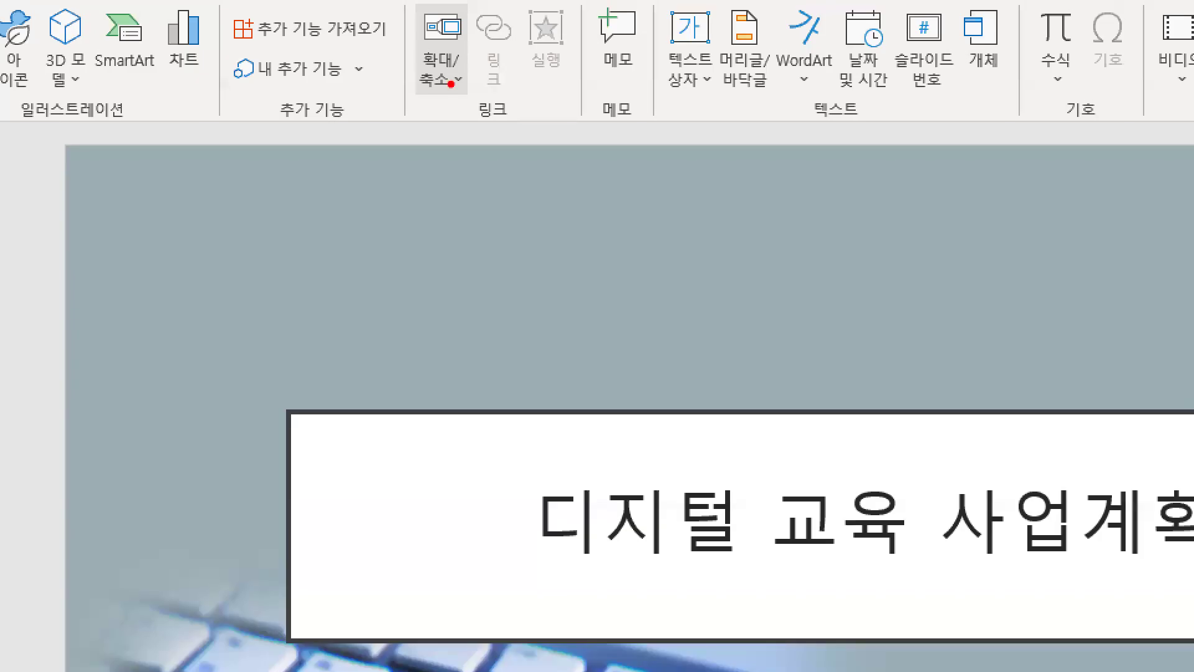
click(452, 84)
click(466, 132)
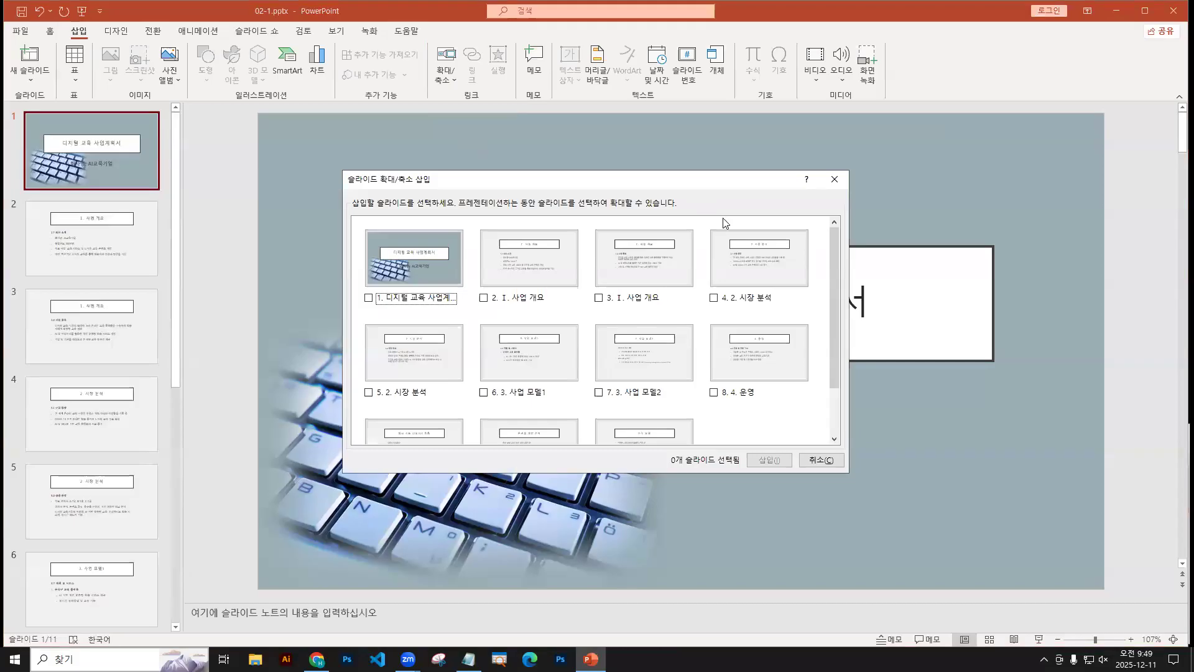
drag(832, 248, 831, 291)
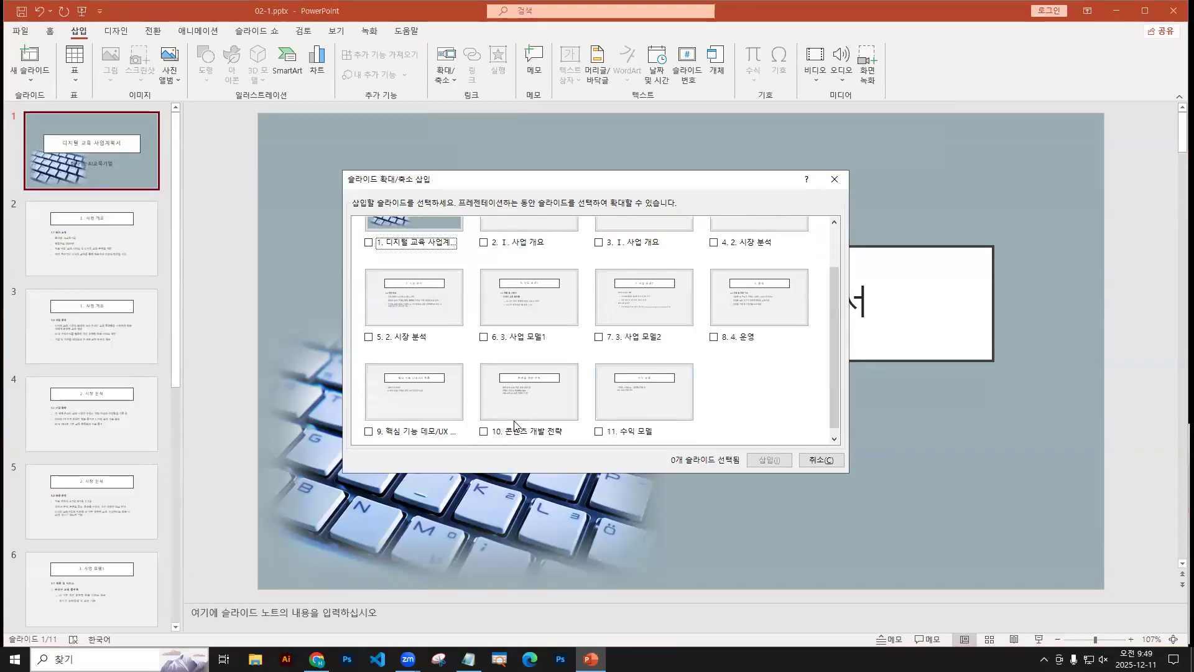
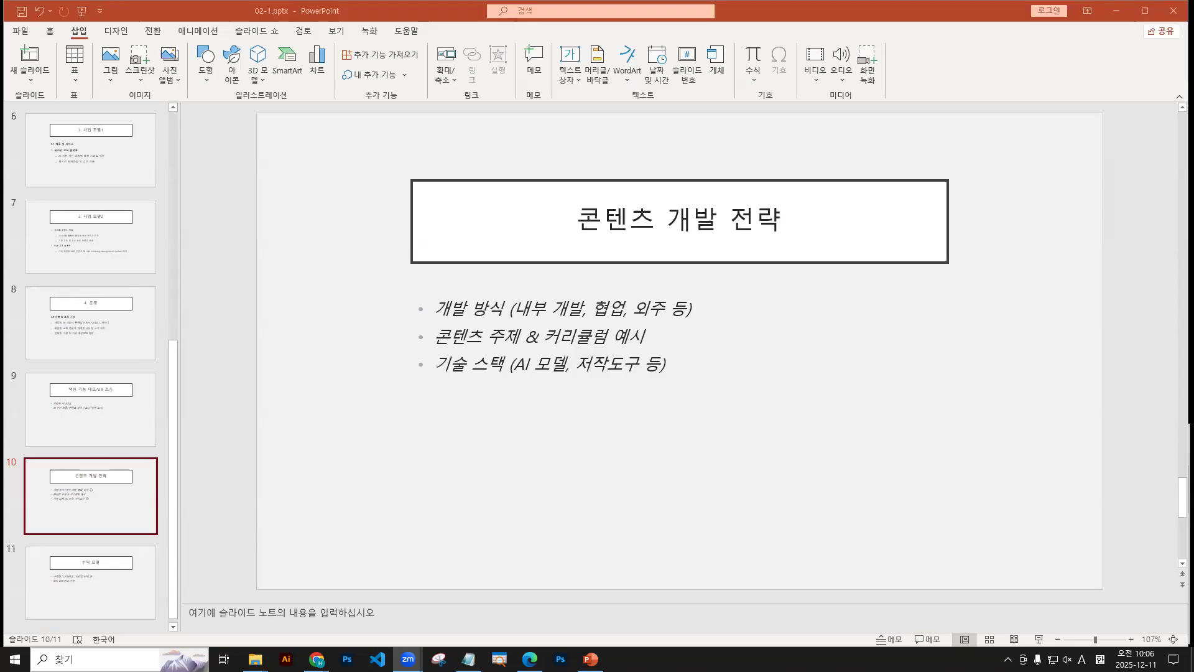
Step: Select slide 4, "2. 시장 분석" with the 2.1 산업 동향 text, and open the new slide layout choices
key(alt+Tab)
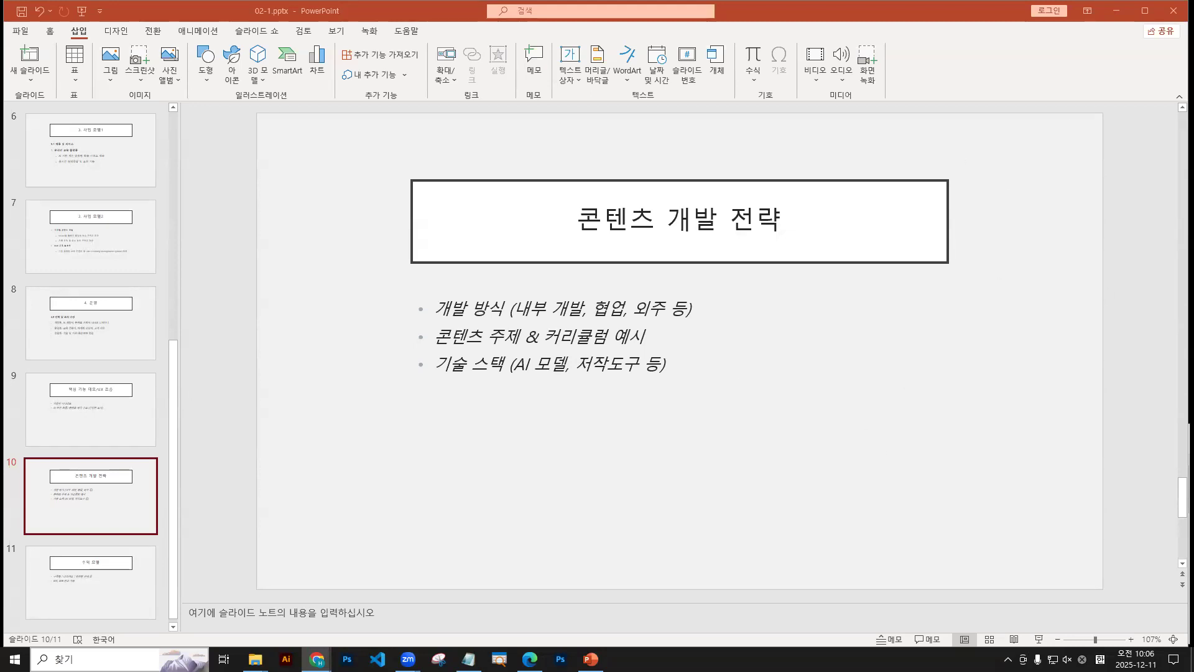
key(alt+Tab)
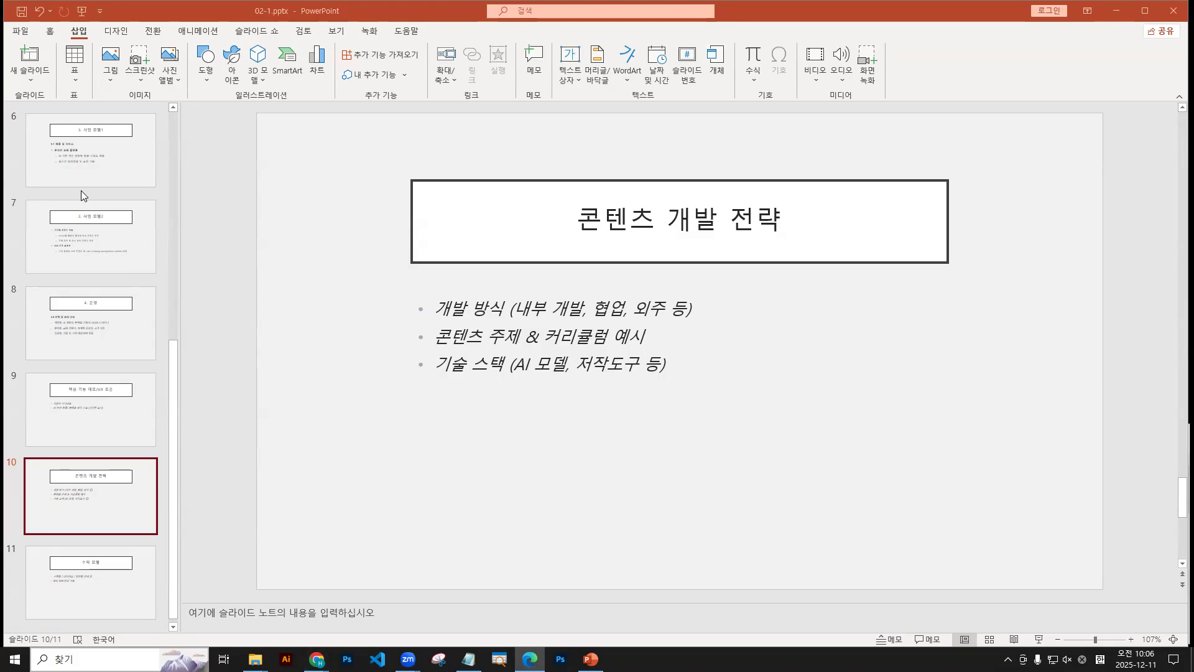
scroll(90, 250, up, 3)
click(89, 277)
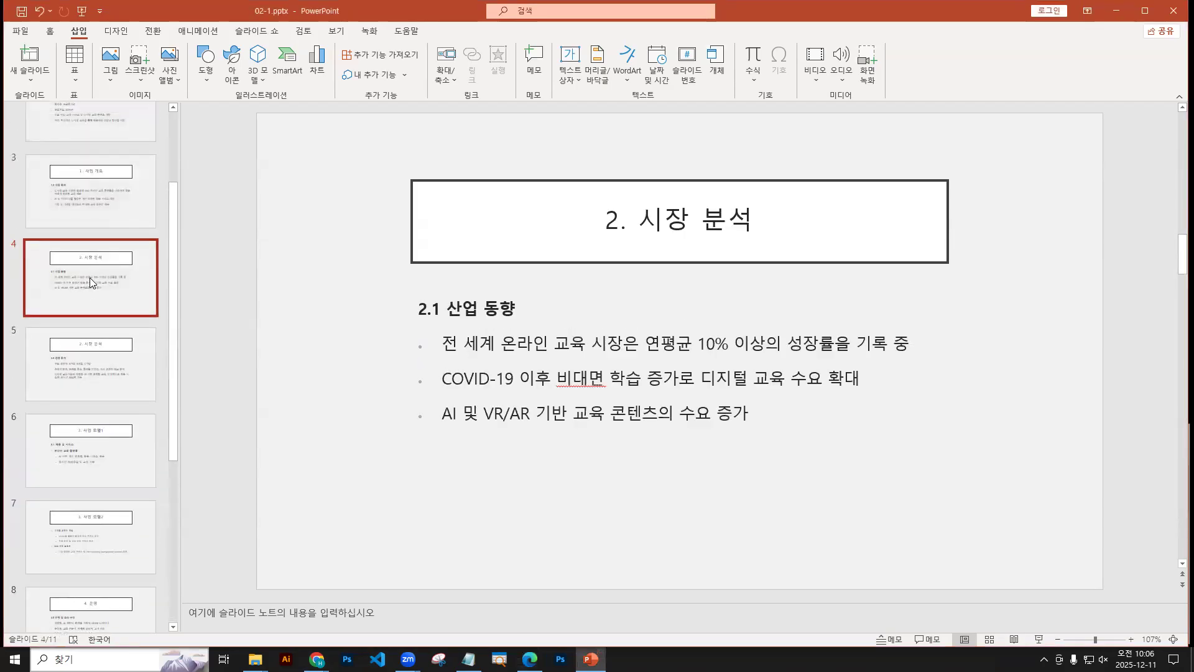
click(50, 32)
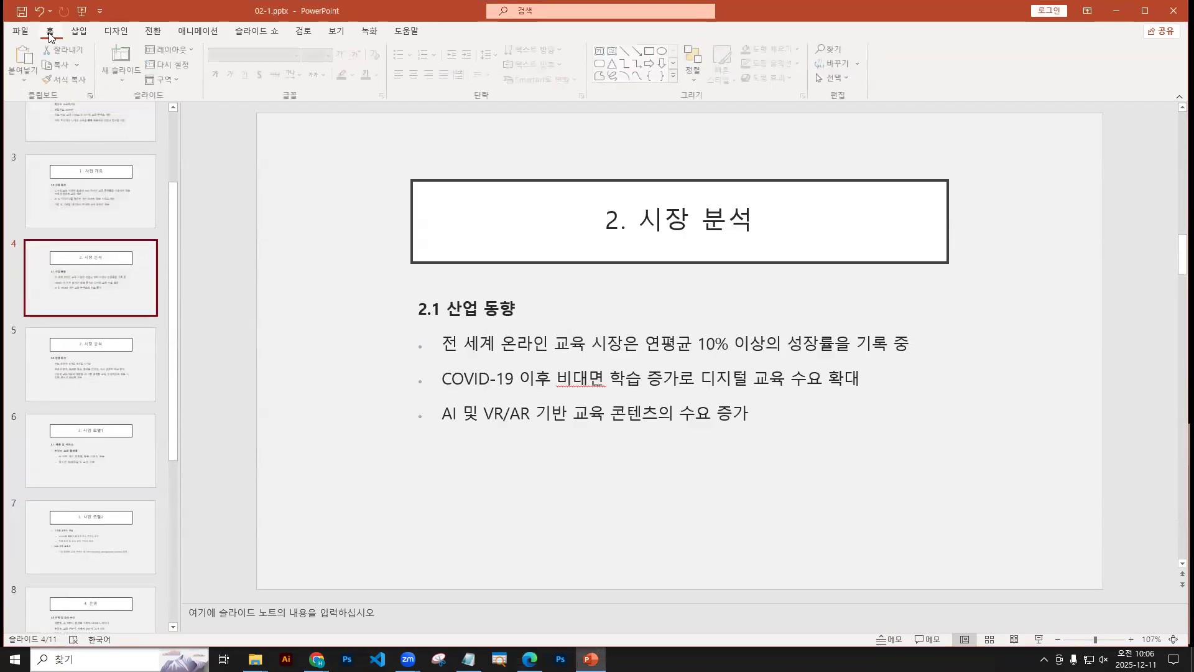
key(ctrl+2)
mouse_move(40, 22)
mouse_down()
mouse_move(173, 101)
mouse_move(206, 107)
mouse_up()
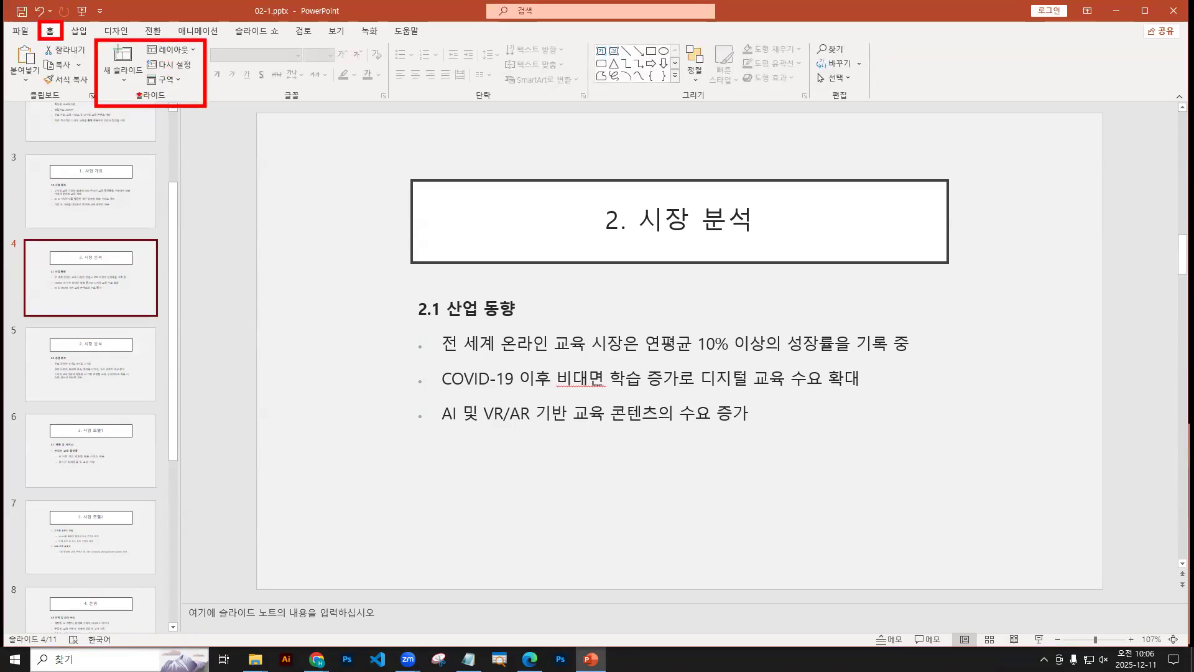
key(Escape)
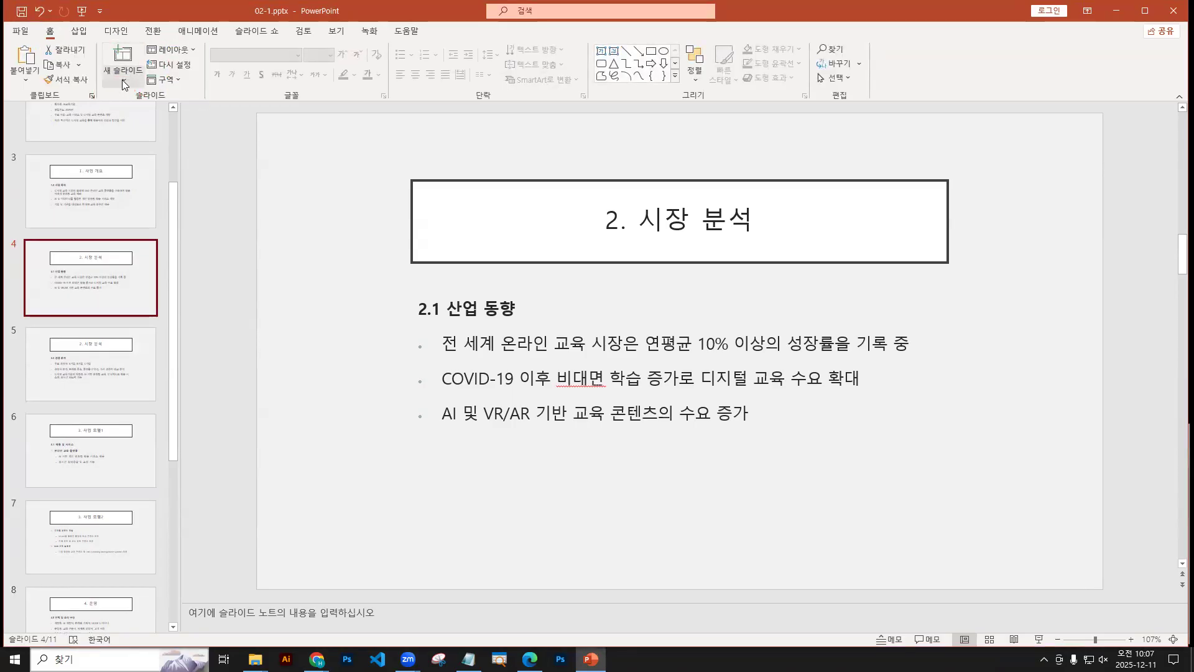
click(124, 82)
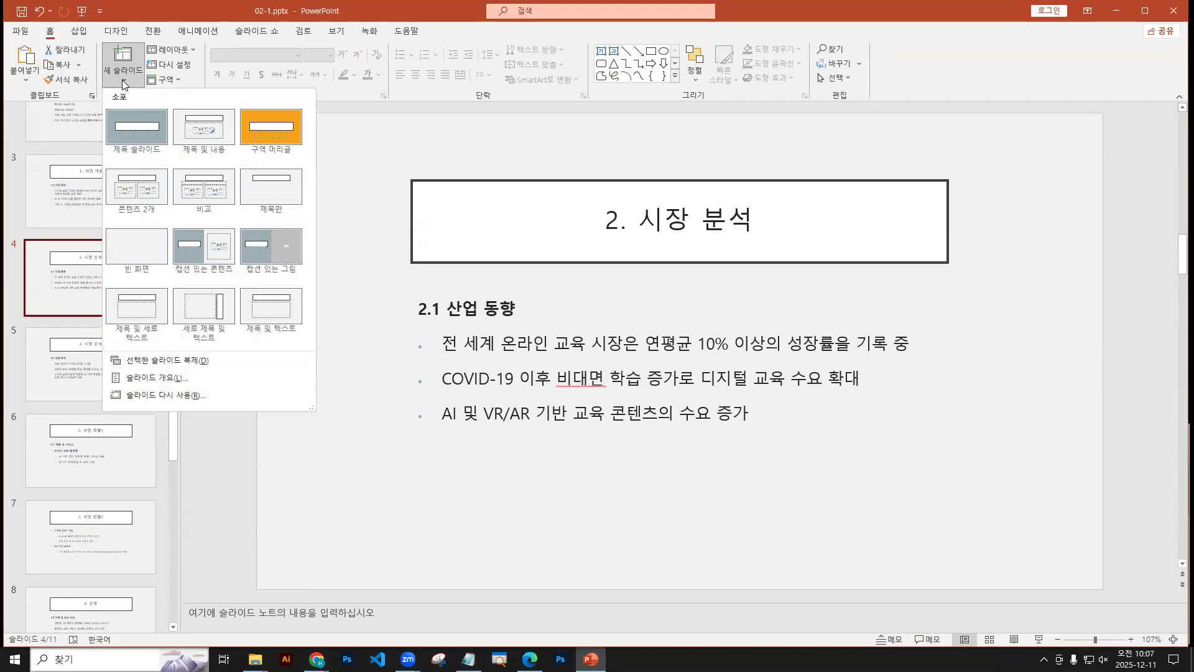
key(ctrl+2)
key(Hangul)
key(b)
drag(38, 21, 61, 44)
drag(10, 104, 91, 102)
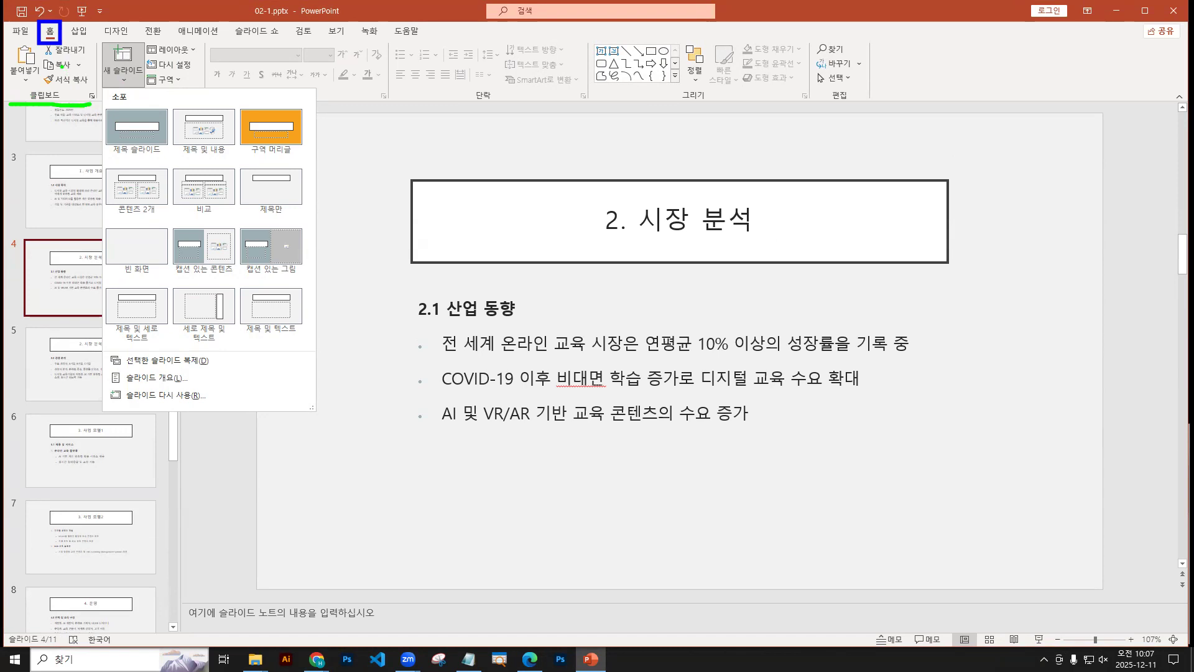
key(e)
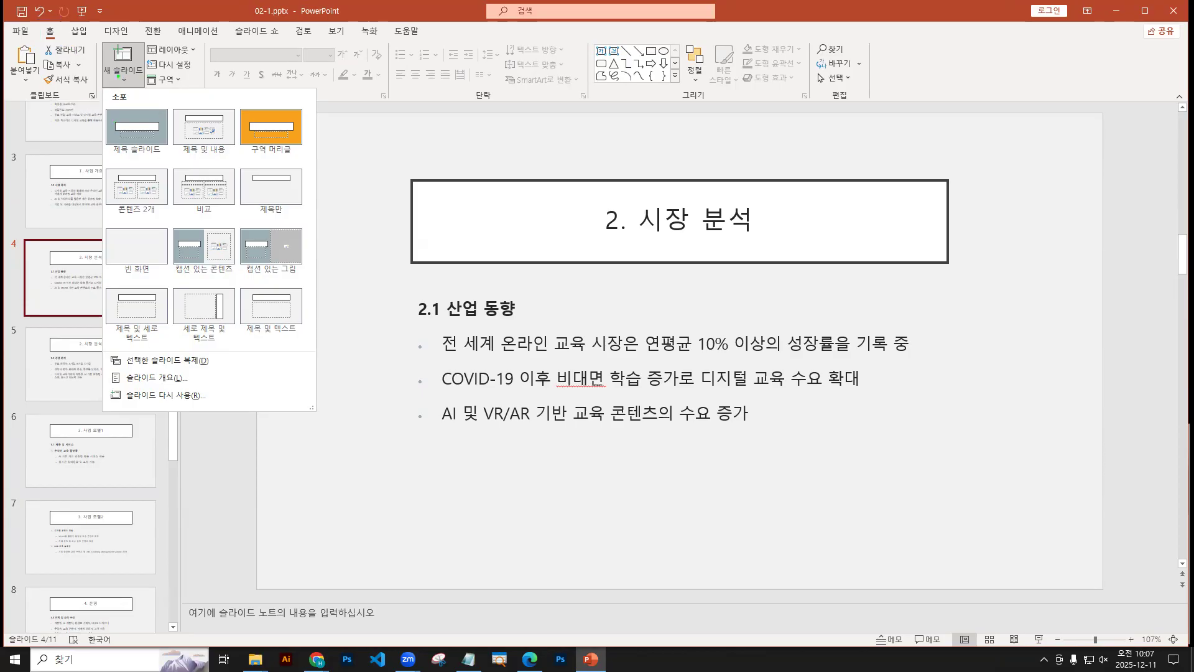
key(Escape)
key(ctrl+2)
drag(97, 38, 206, 105)
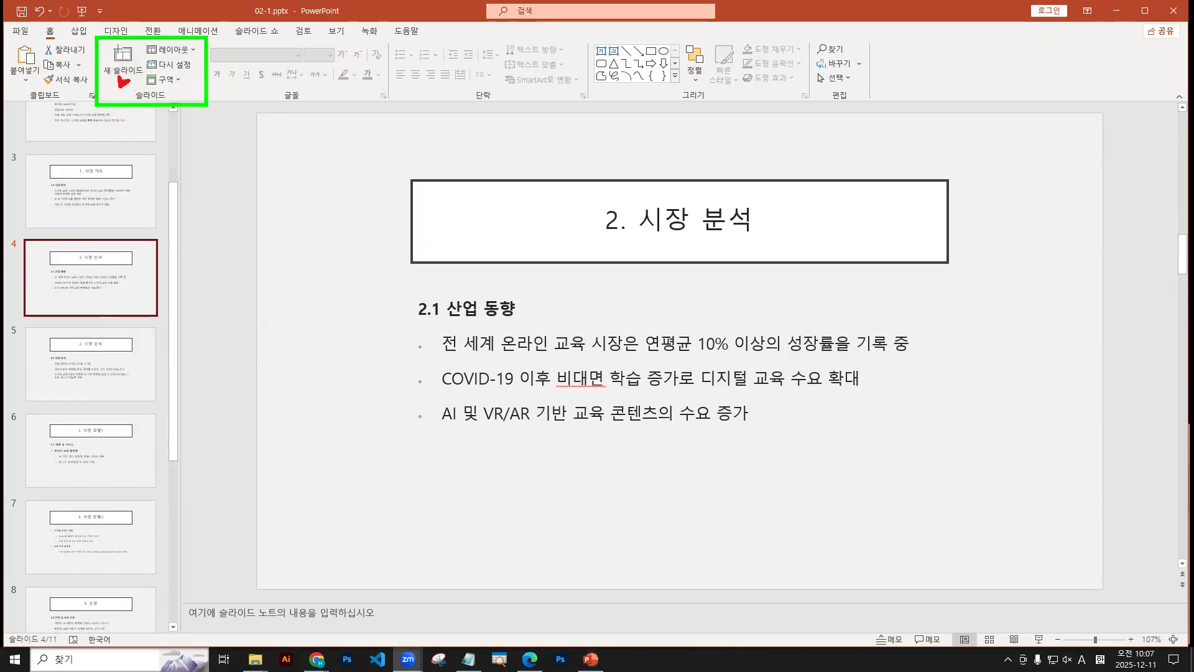
key(Escape)
click(122, 83)
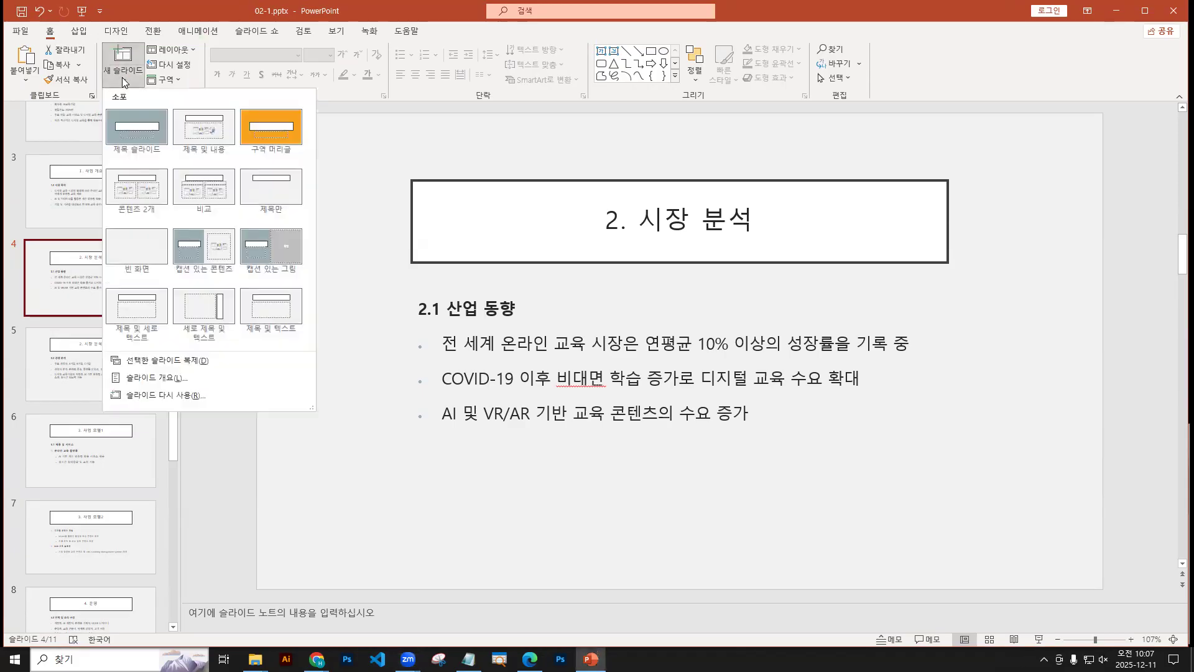
key(ctrl+2)
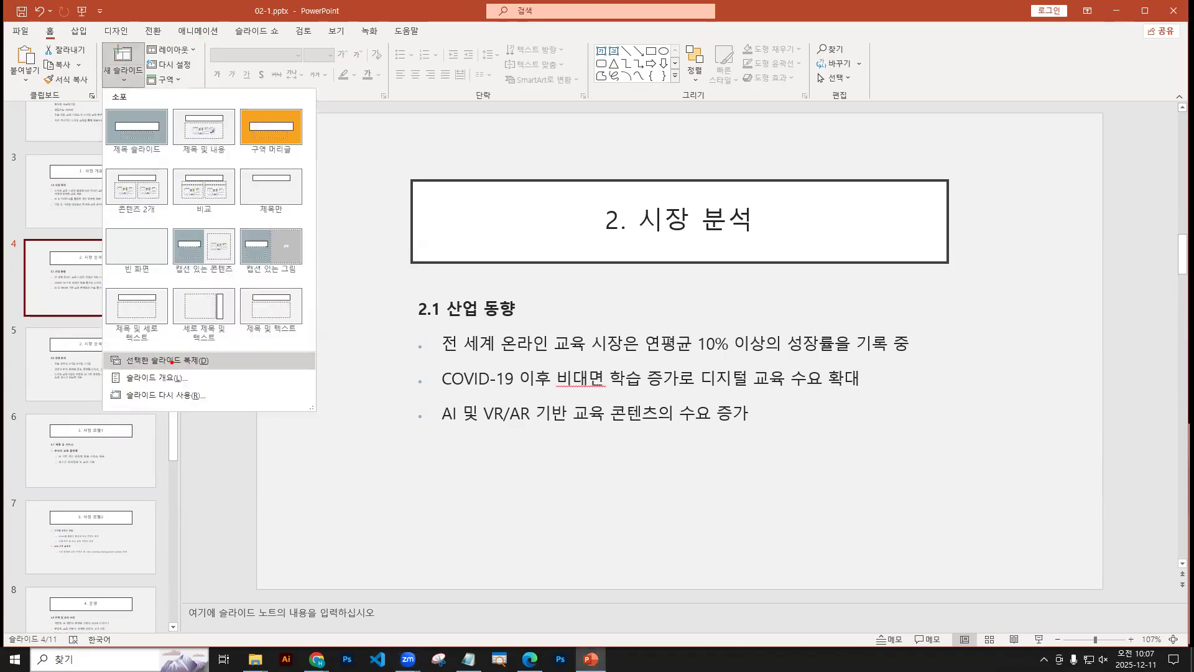
mouse_move(74, 298)
mouse_down()
mouse_move(75, 327)
mouse_move(90, 317)
mouse_move(86, 353)
mouse_up()
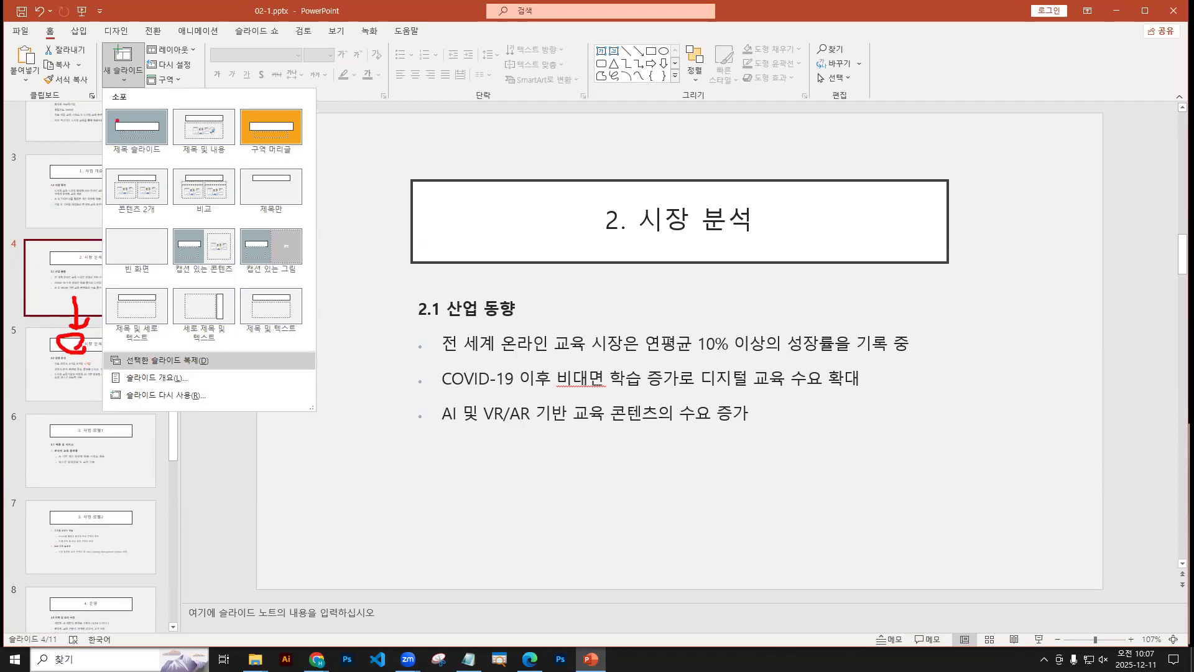
drag(71, 276, 70, 273)
key(Escape)
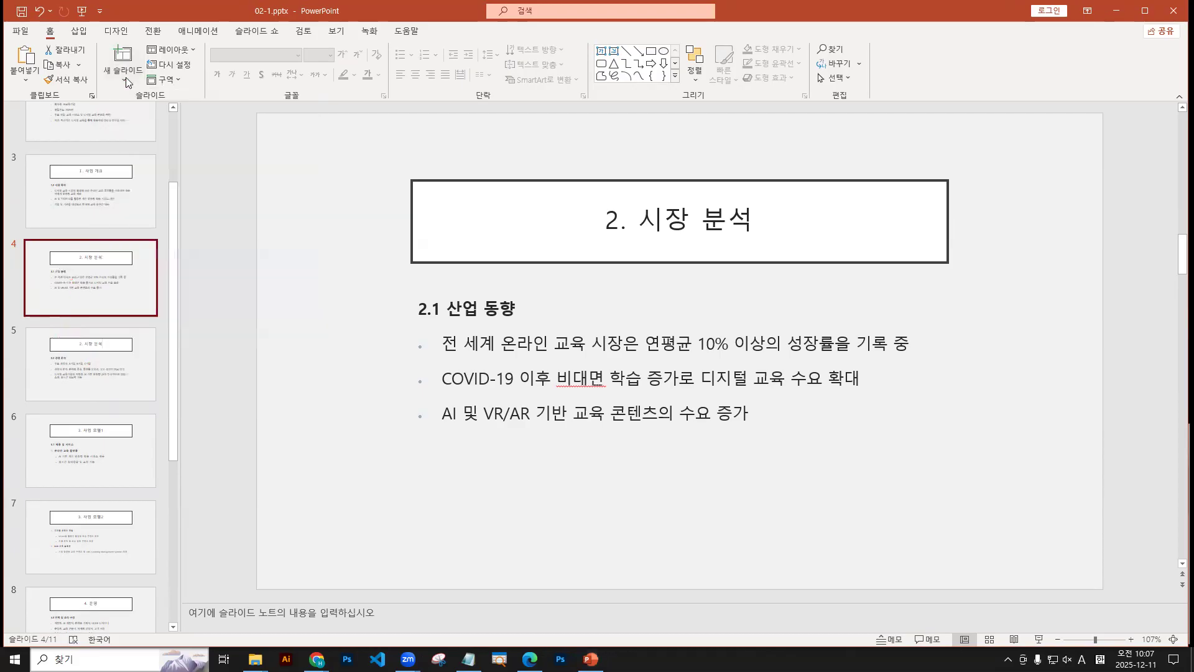
Step: Duplicate slide 4, "2. 시장 분석" with the 2.1 산업 동향 text
right_click(98, 274)
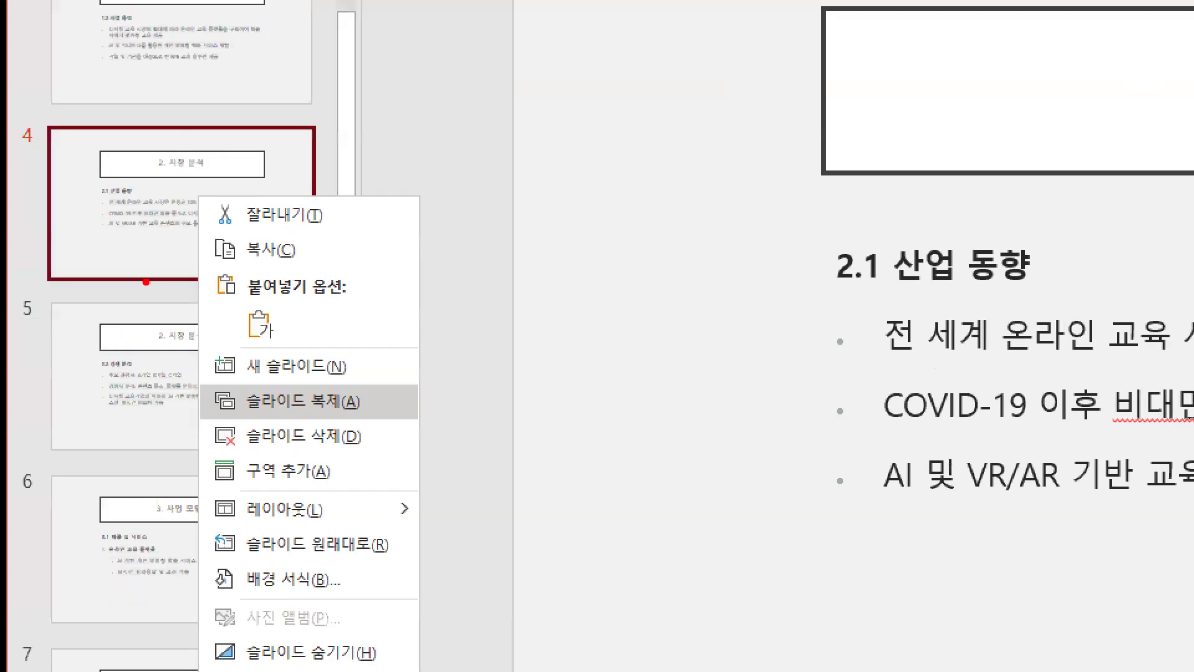
drag(178, 198, 128, 251)
drag(239, 417, 233, 426)
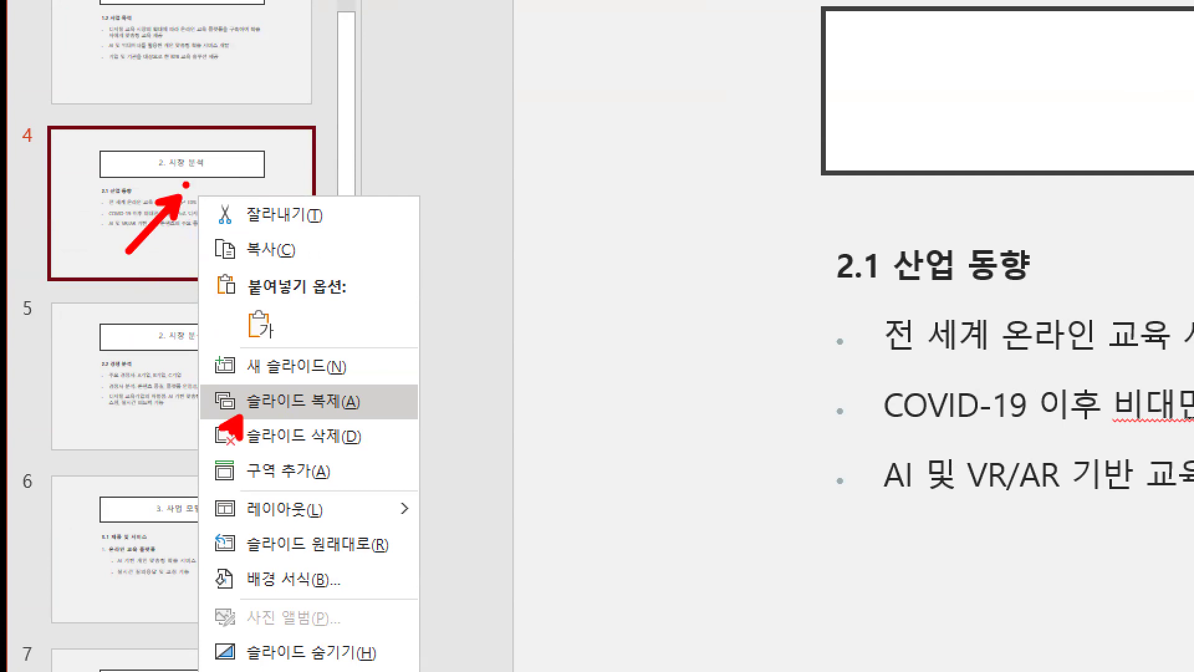
key(Escape)
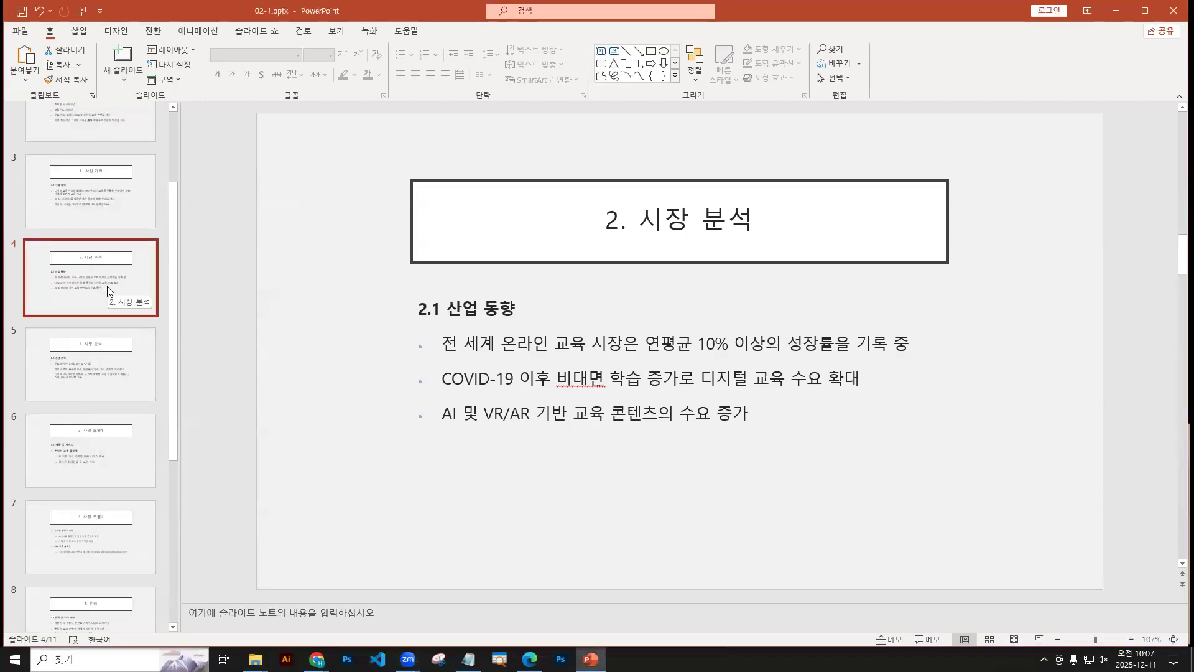
right_click(107, 285)
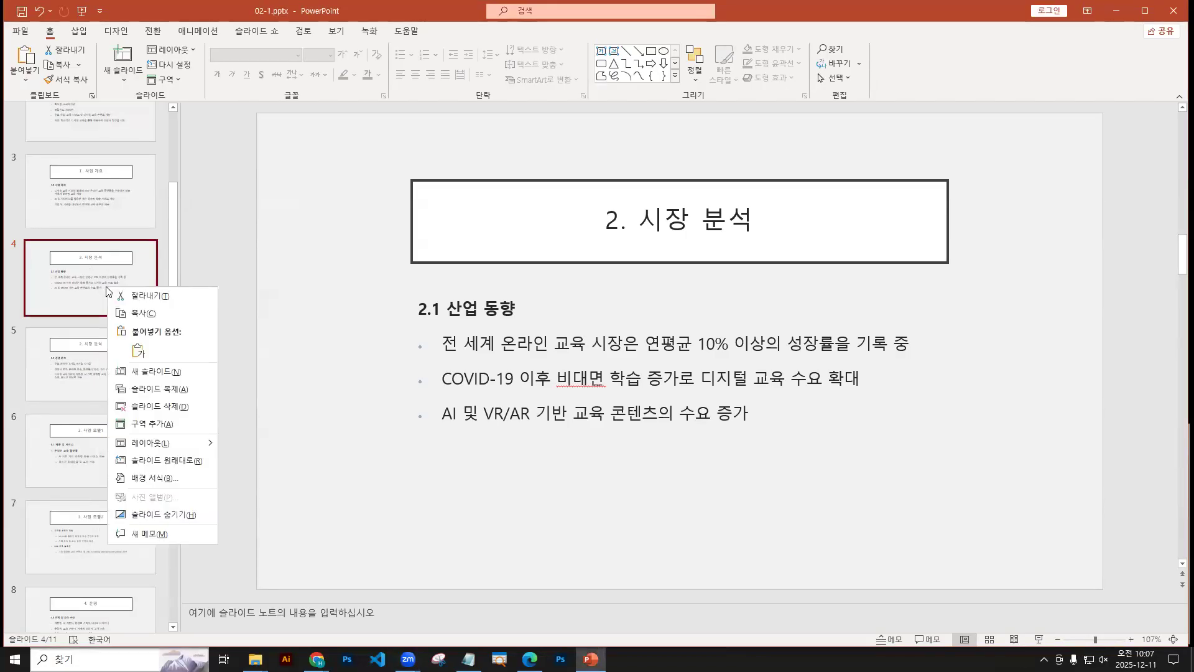
click(155, 392)
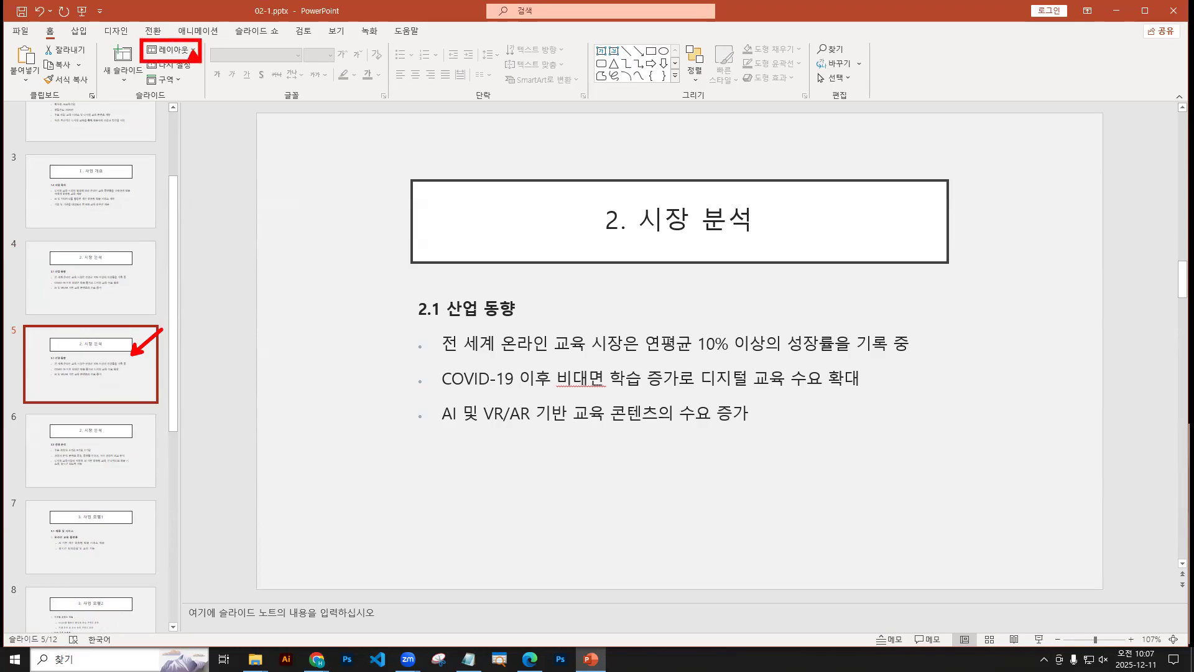
Step: Change the layout of the duplicated slide 5 to 콘텐츠 2개
click(193, 52)
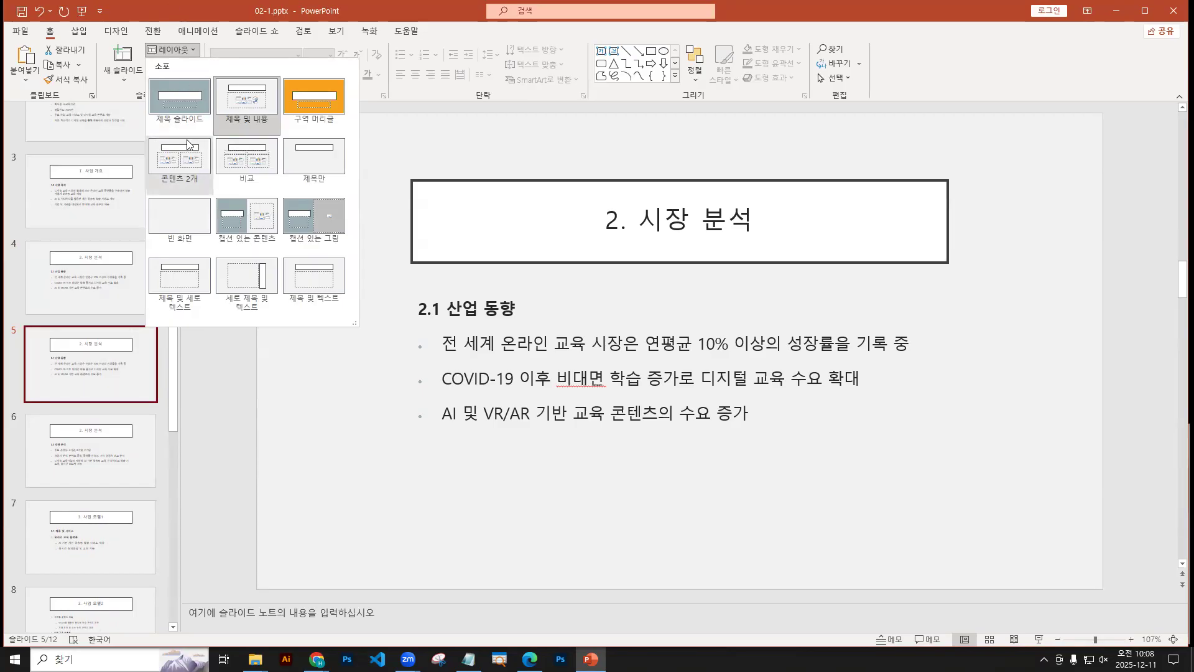
click(180, 165)
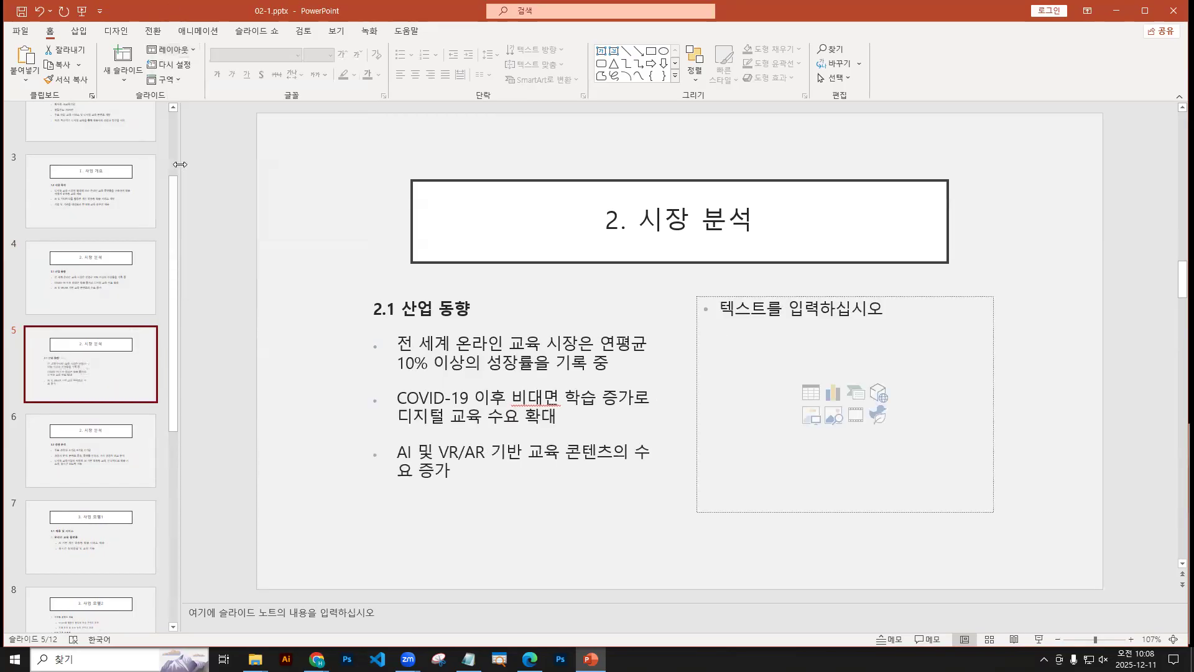
mouse_move(350, 275)
mouse_down()
mouse_move(684, 521)
mouse_move(666, 511)
mouse_up()
drag(694, 273, 1008, 509)
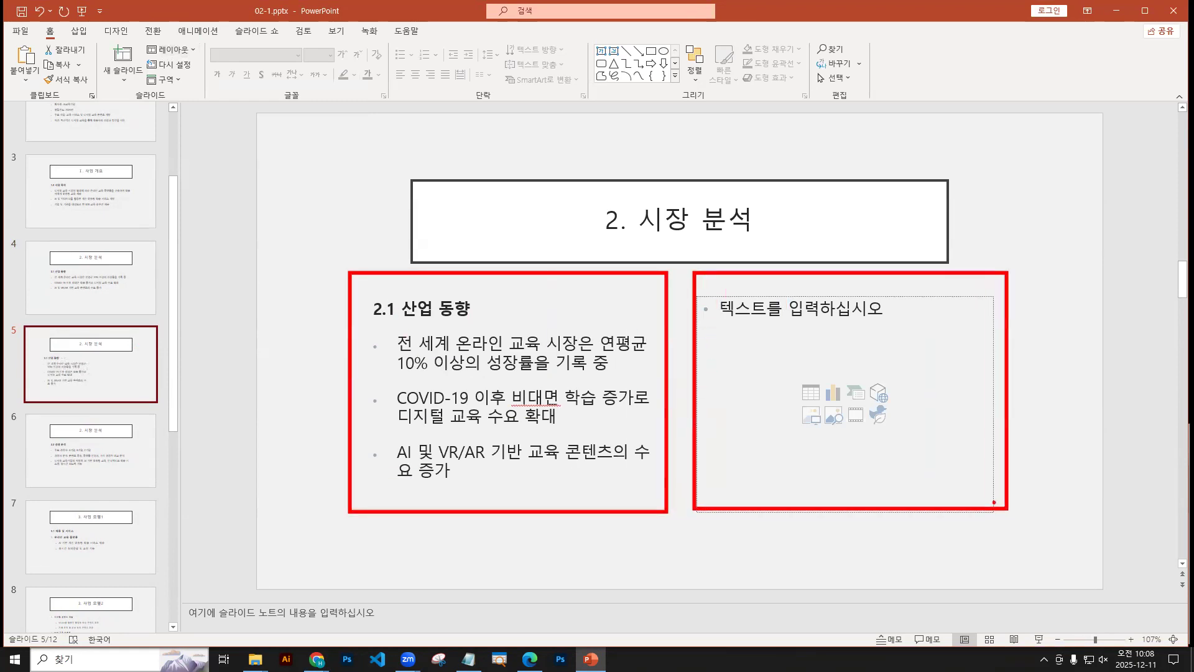
key(Escape)
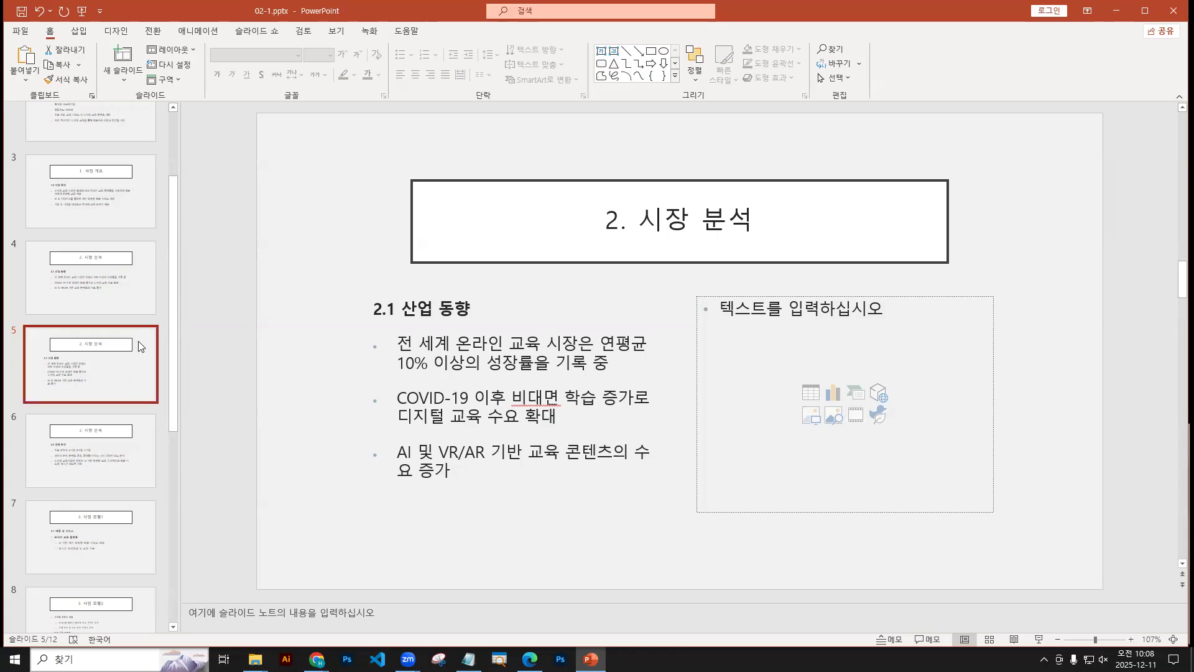
Step: Add a new slide with the 빈 화면 layout after slide 5
click(127, 84)
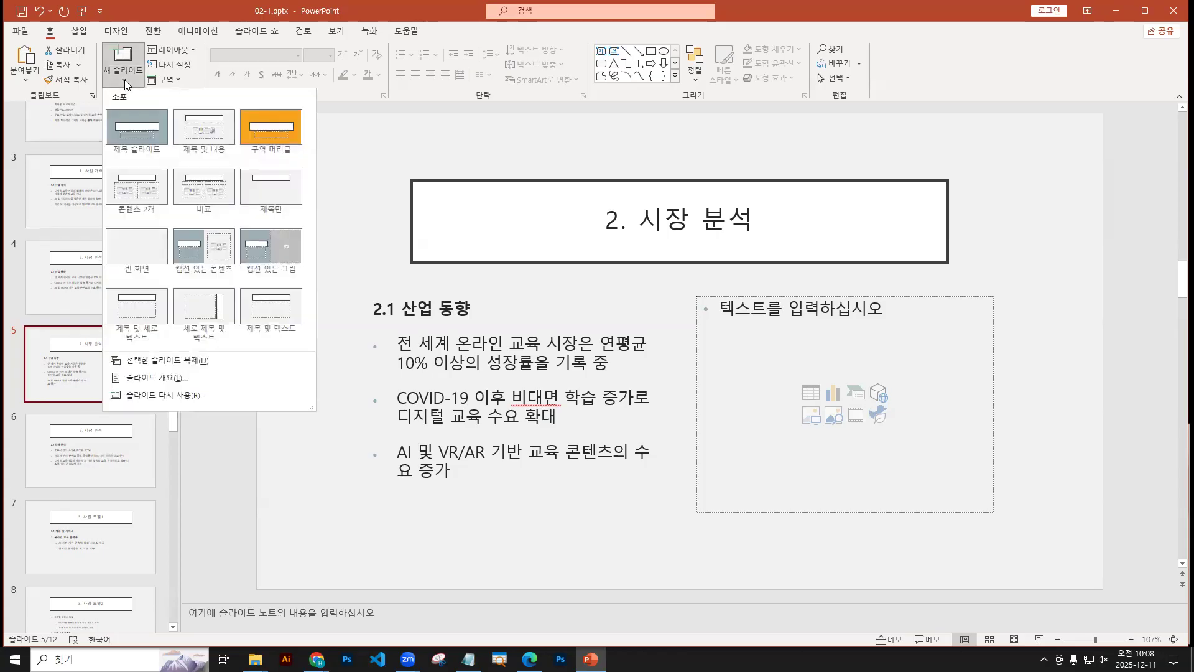
key(ctrl+2)
drag(38, 21, 62, 41)
drag(125, 81, 130, 79)
mouse_move(102, 224)
mouse_down()
mouse_move(174, 280)
mouse_move(172, 295)
mouse_up()
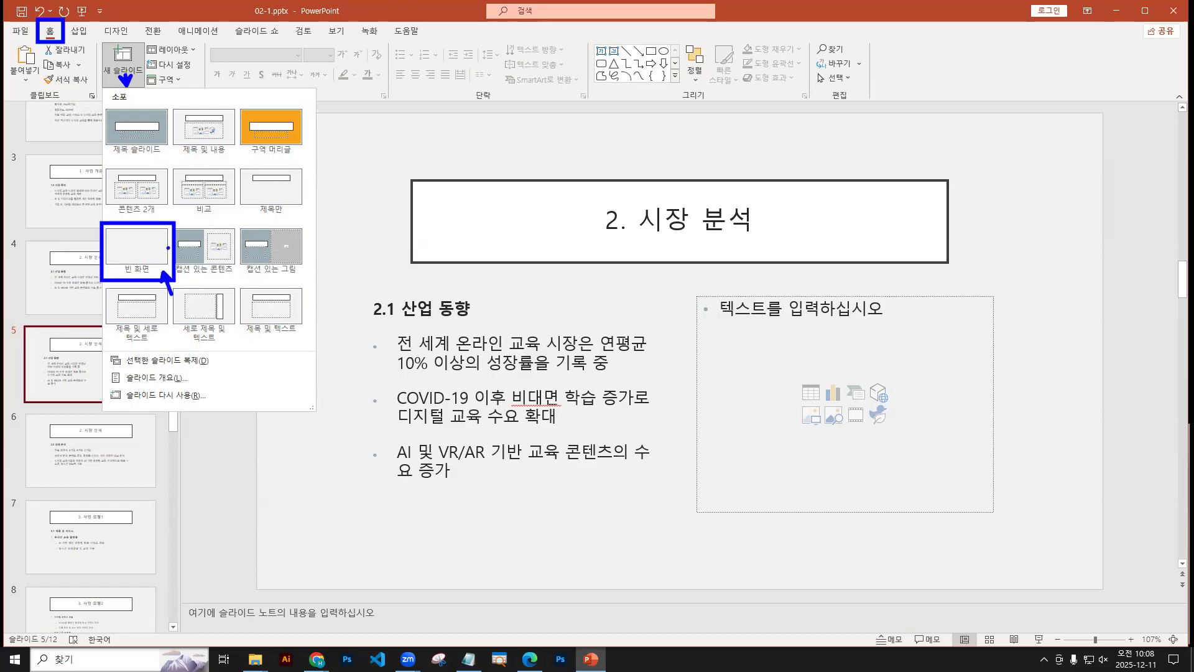
key(Escape)
click(123, 73)
click(134, 247)
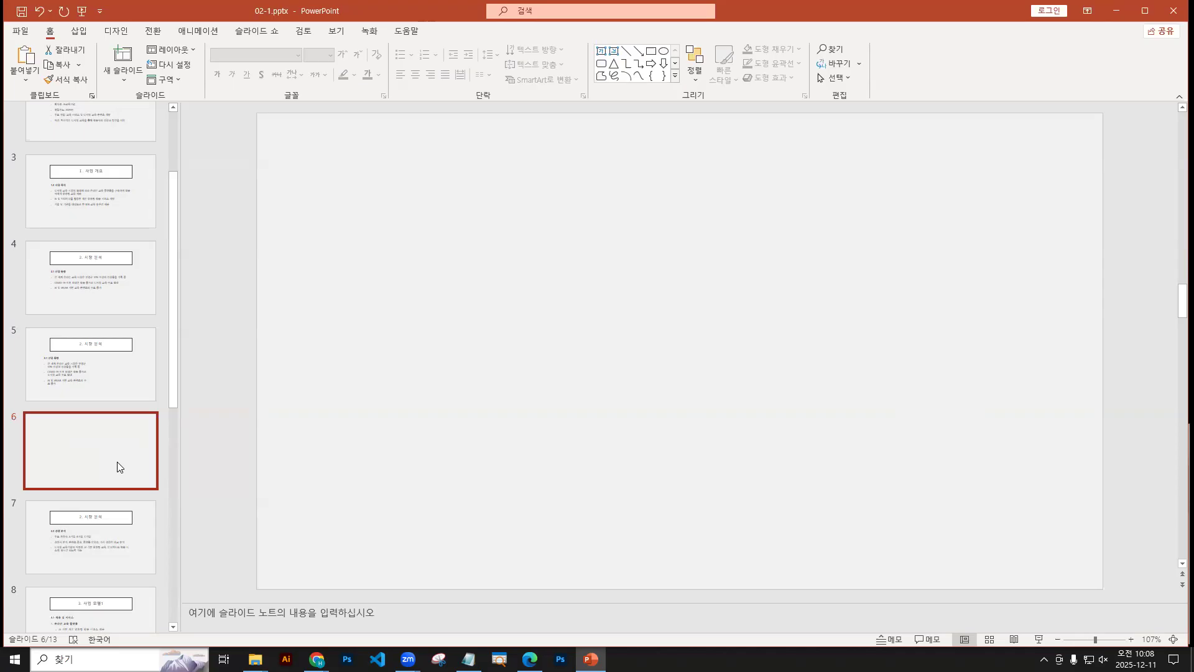
Step: Delete slide 10, "4. 운영" with the 4.3 인력 및 조직 구성 text
scroll(166, 342, down, 6)
click(117, 339)
drag(133, 321, 188, 359)
text(tde)
text(lete)
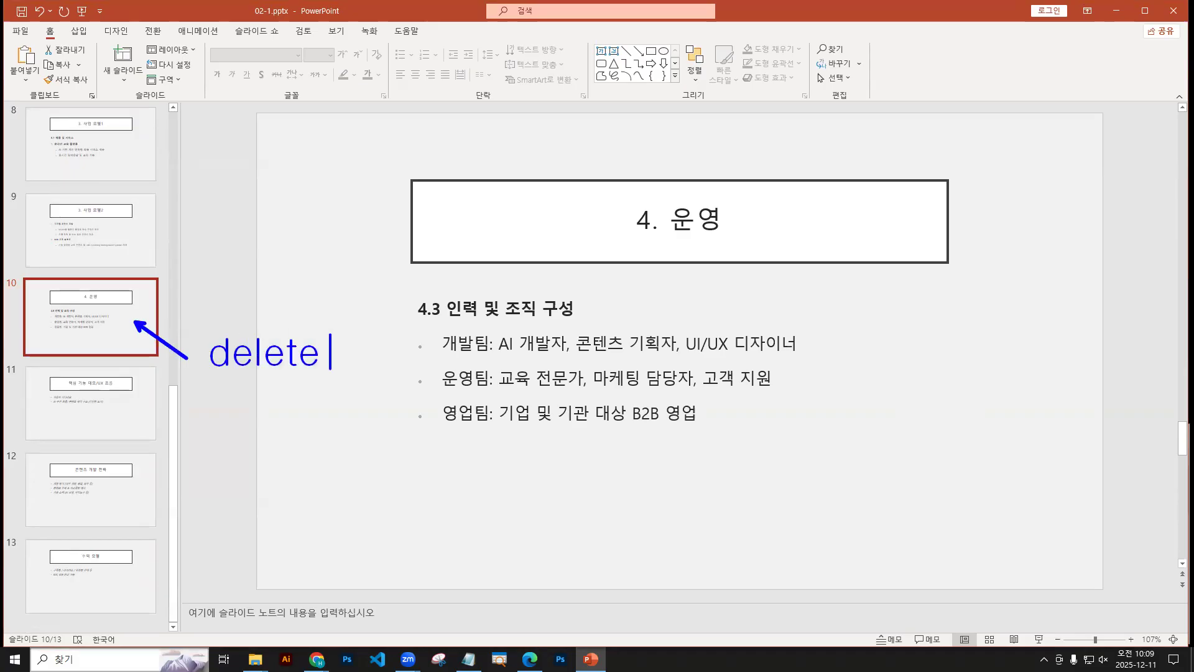
key(Escape)
right_click(83, 322)
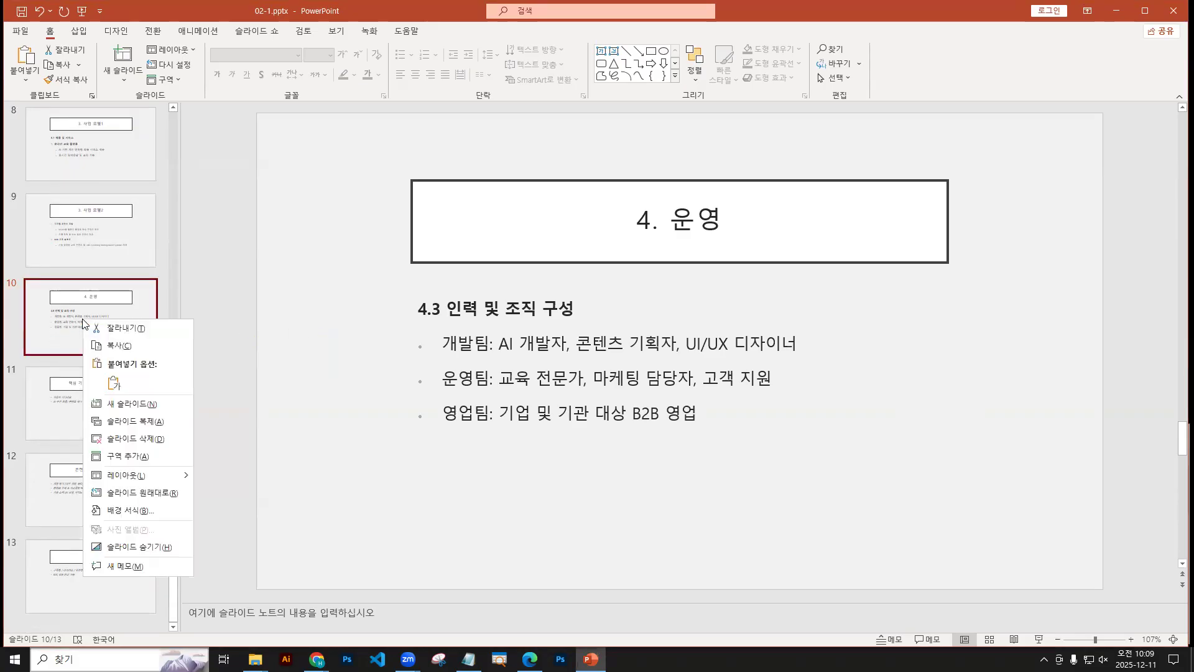
click(122, 439)
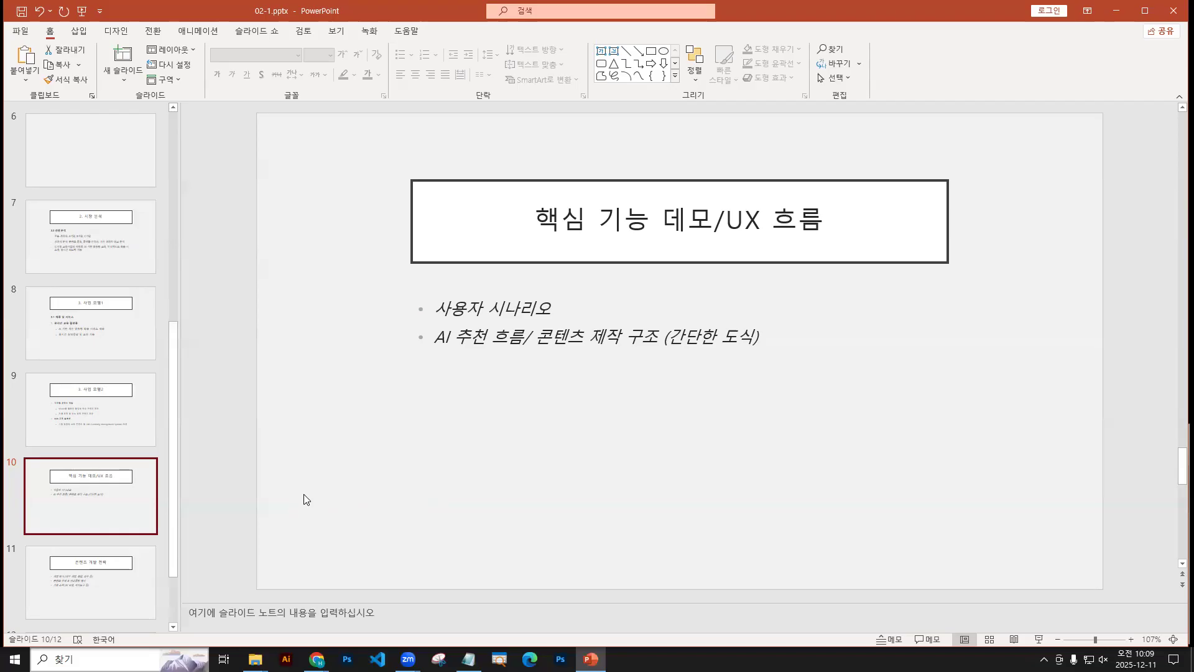
Step: Insert a summary zoom (요약 확대/축소) that links to slides 6, 7 and 8, and dismiss the feature tip
click(128, 227)
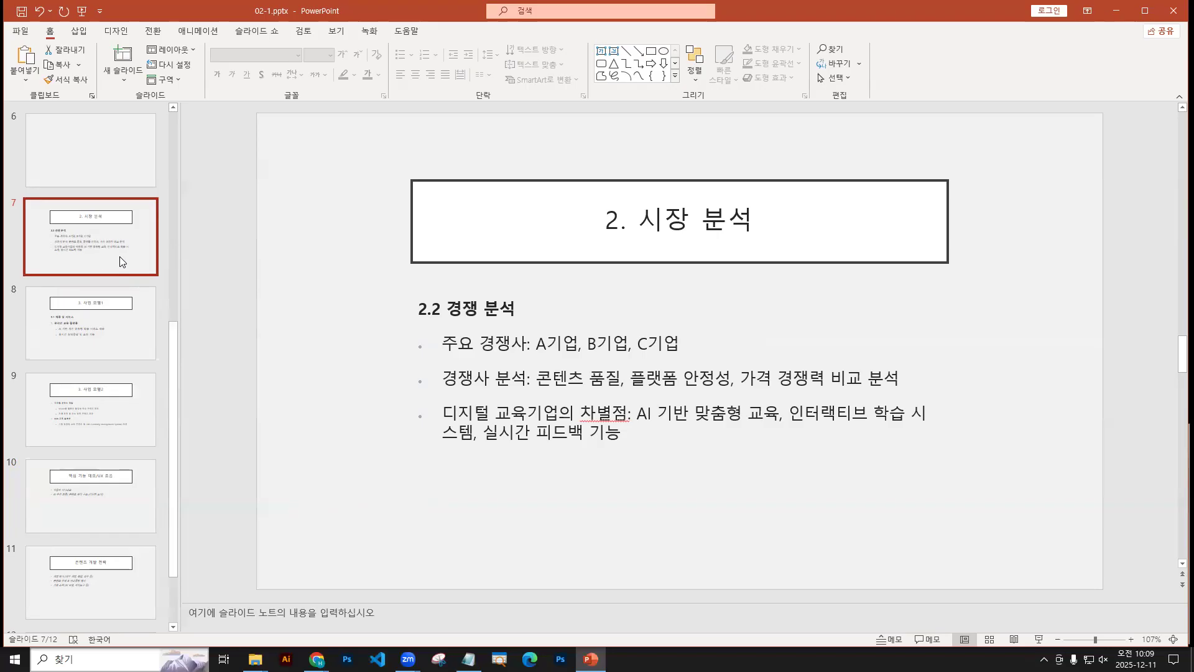
click(122, 280)
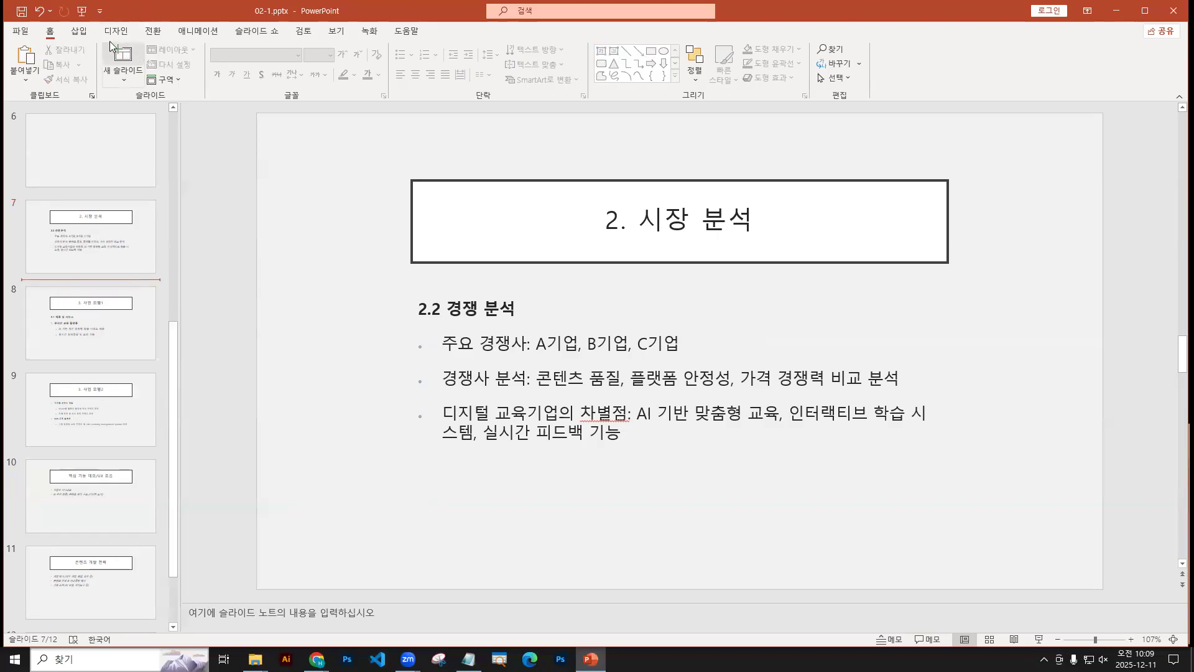
click(79, 32)
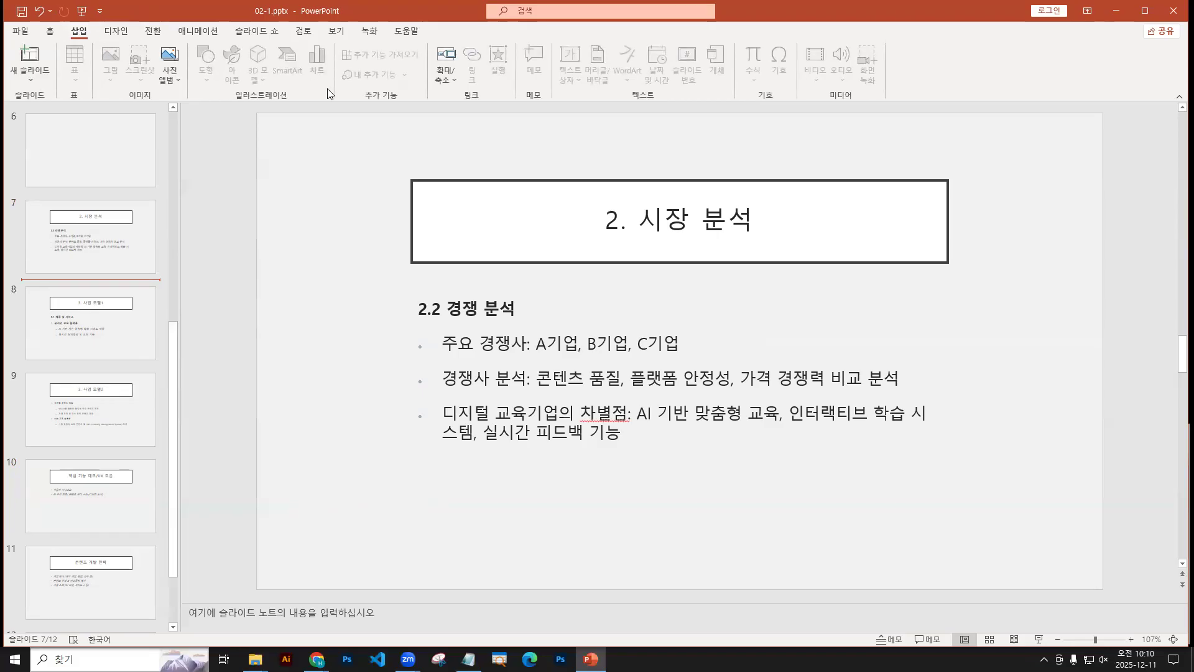
click(452, 74)
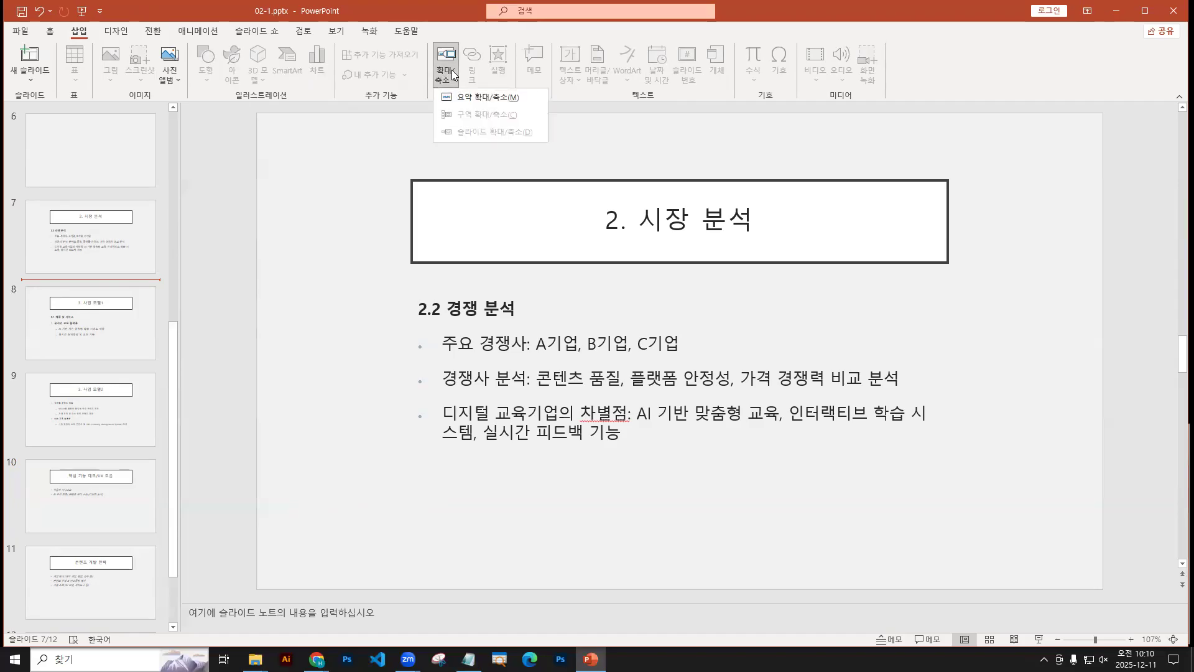
click(461, 98)
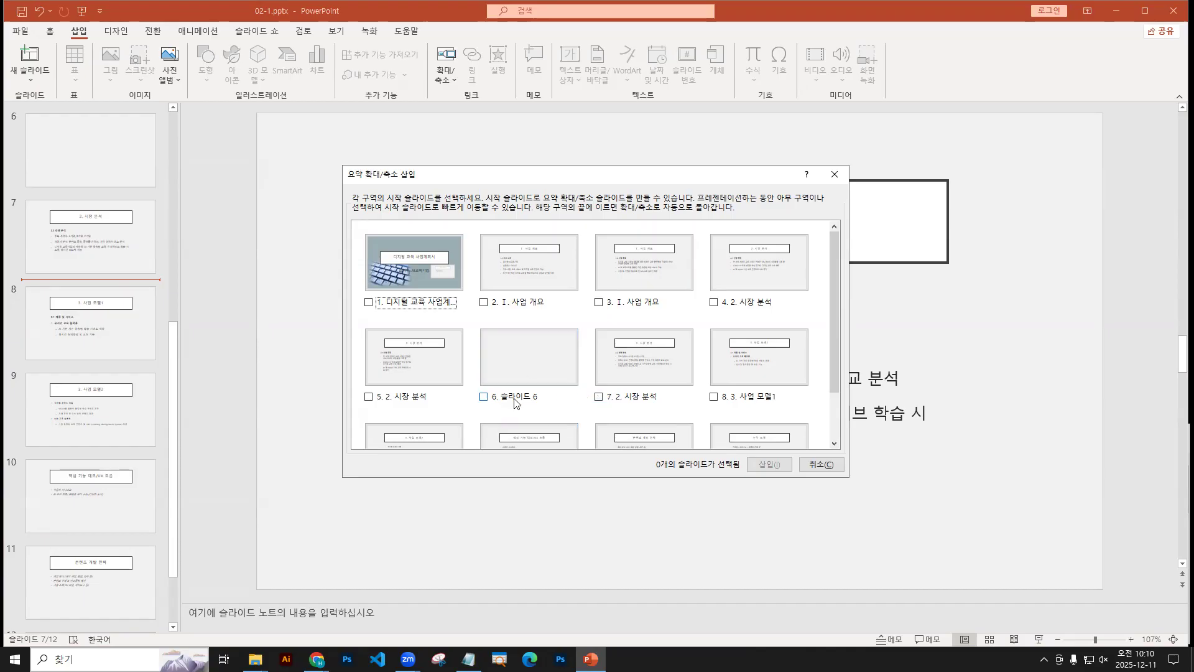
click(484, 396)
click(602, 396)
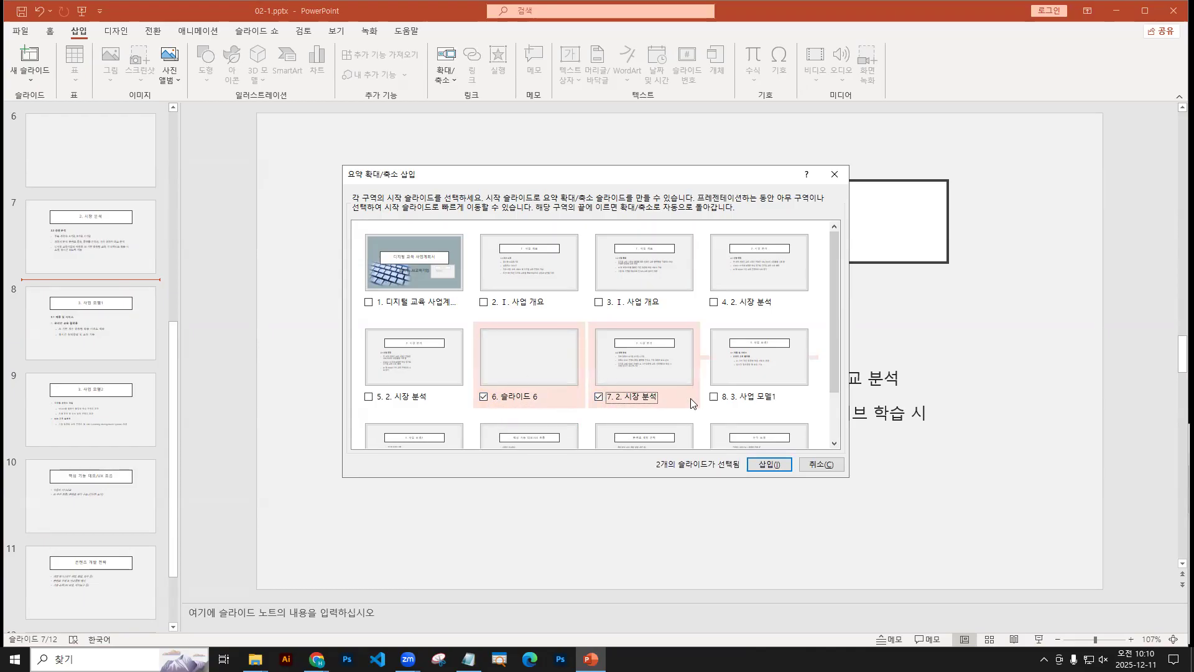
click(713, 396)
click(756, 470)
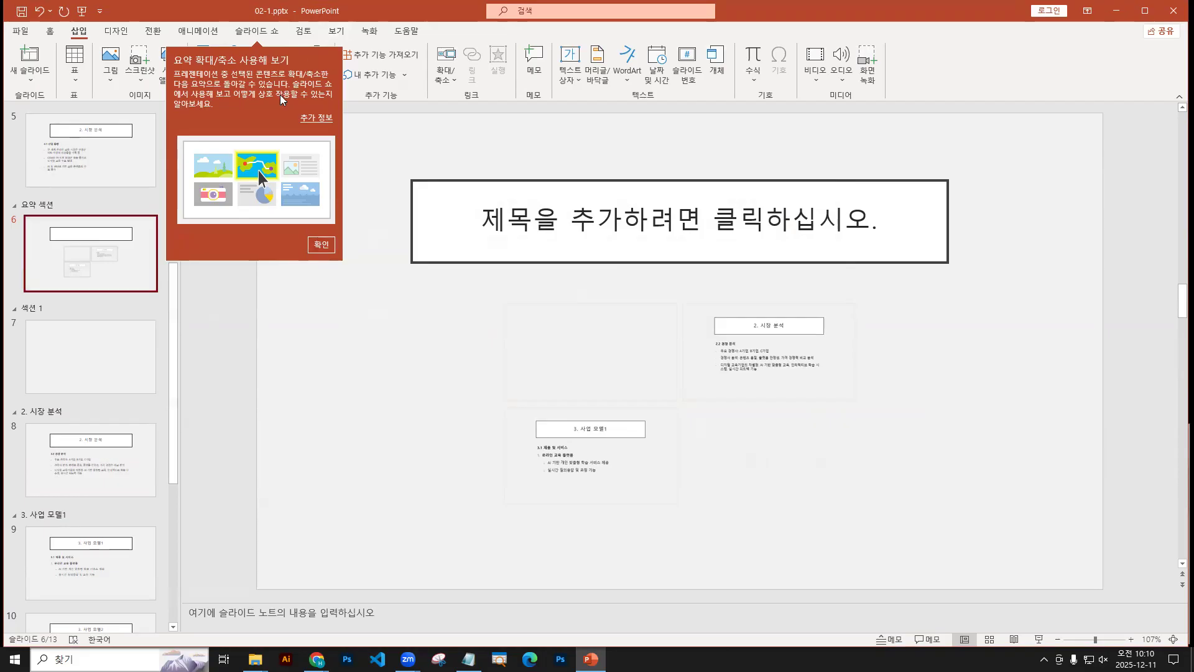
click(321, 244)
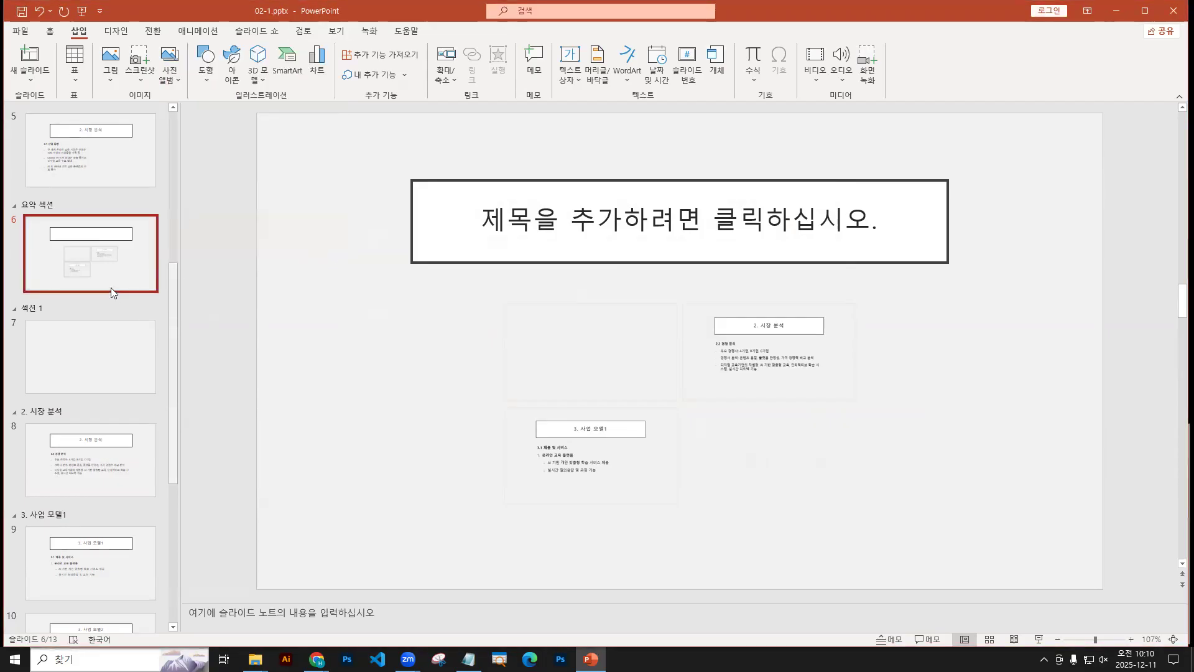
Step: View the new summary zoom slide and its sections, and select slides 6 and 7 together
click(97, 310)
click(97, 249)
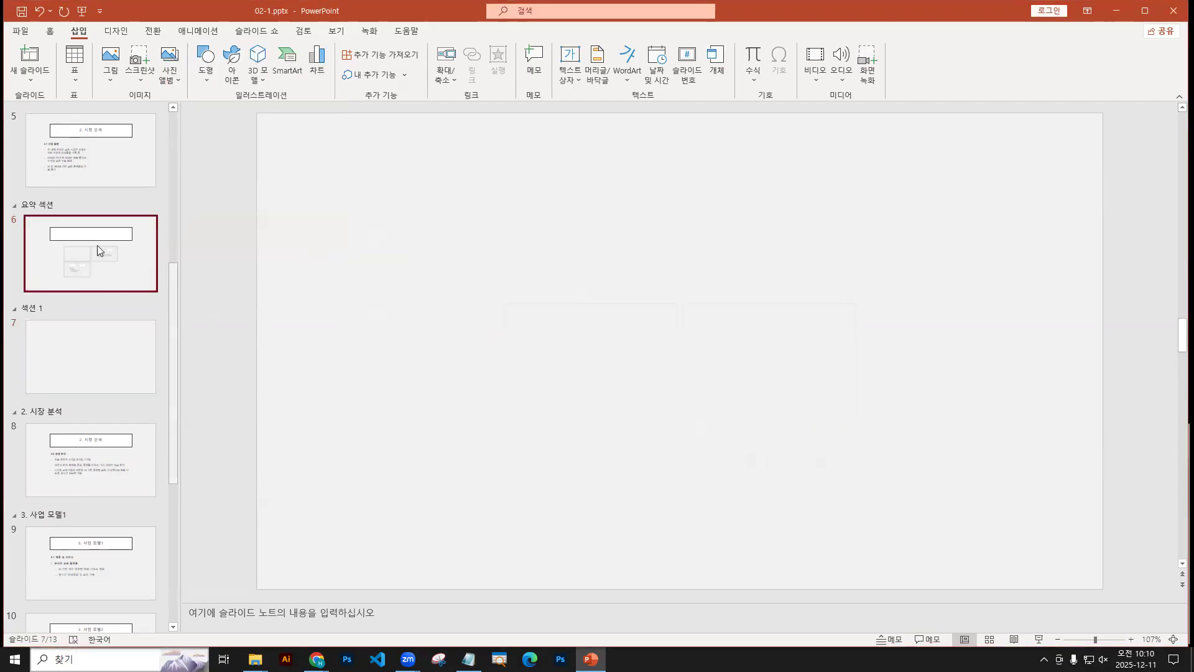
scroll(102, 268, up, 2)
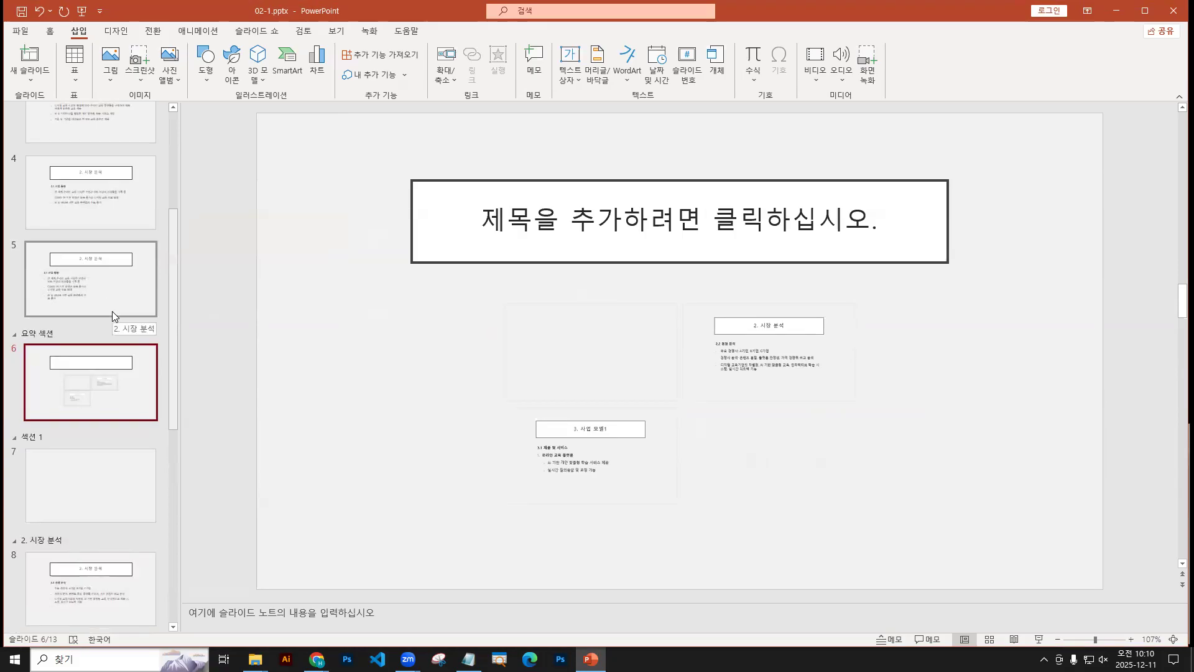
shift+click(87, 492)
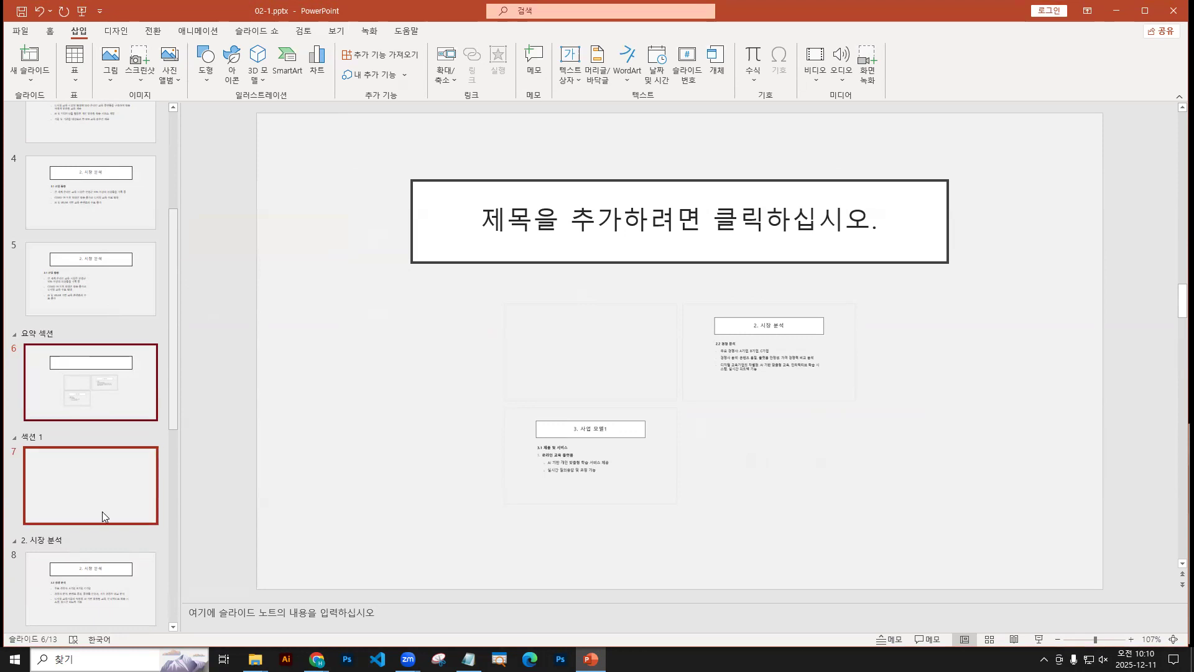
Step: Close the 02-1.pptx presentation without saving the changes
click(18, 33)
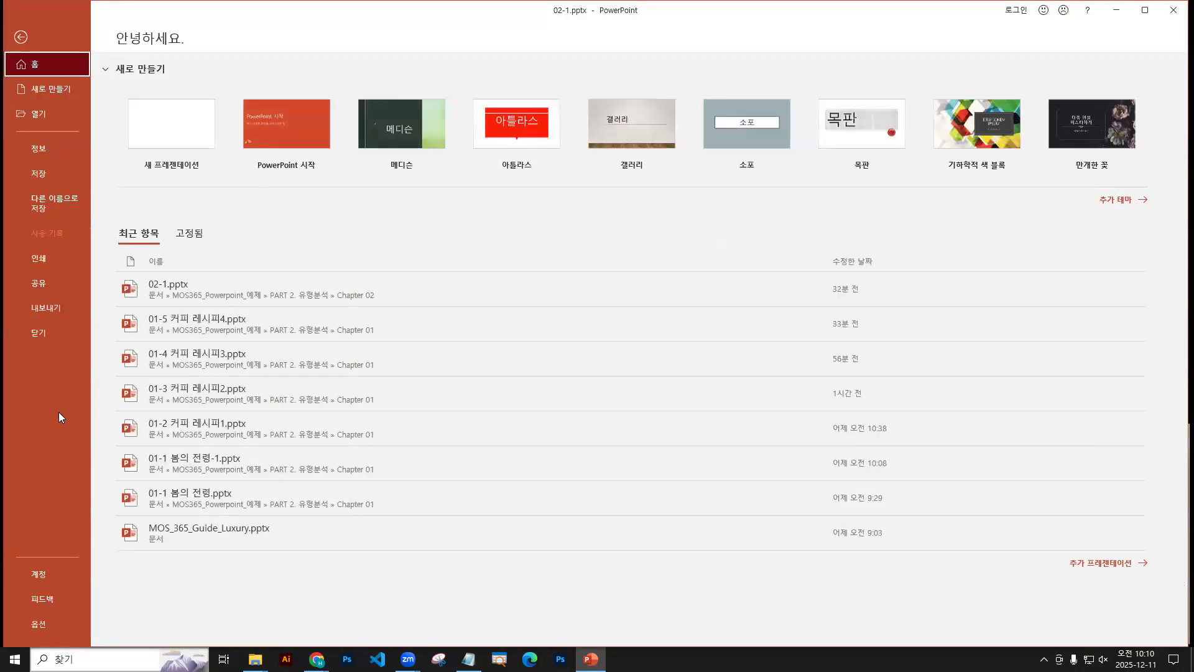
click(61, 332)
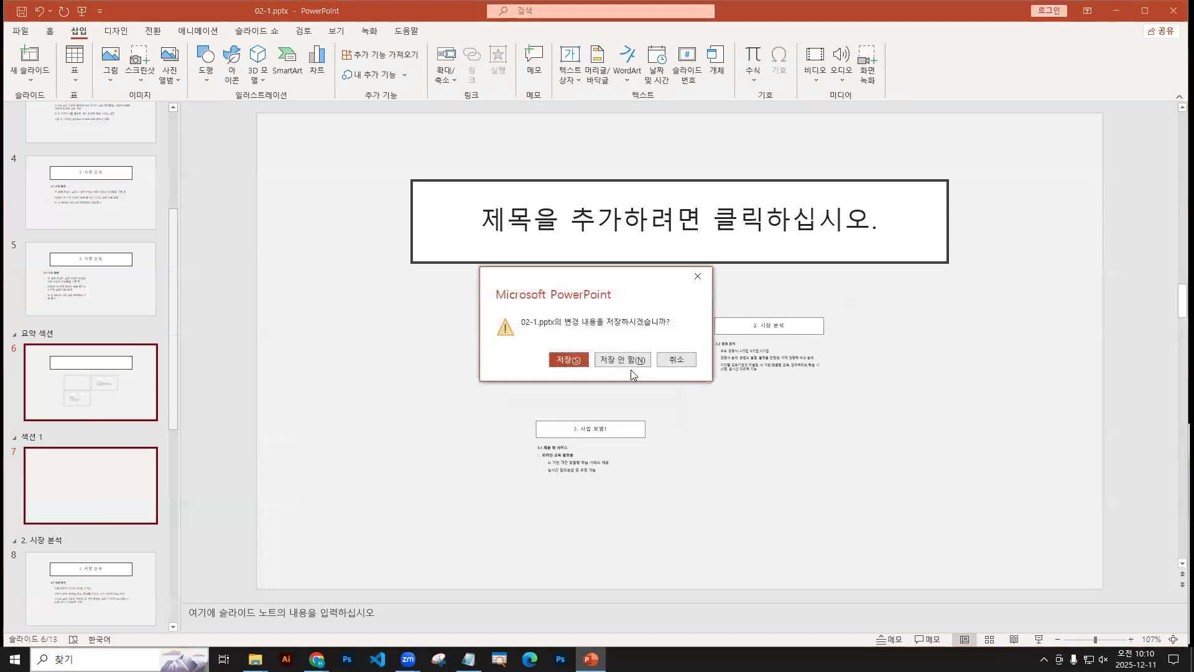
click(621, 361)
Step: Browse to the Chapter 02 folder inside MOS365_Powerpoint_예제 > PART 2. 유형분석 for the next presentation to open
click(20, 30)
click(38, 112)
click(180, 217)
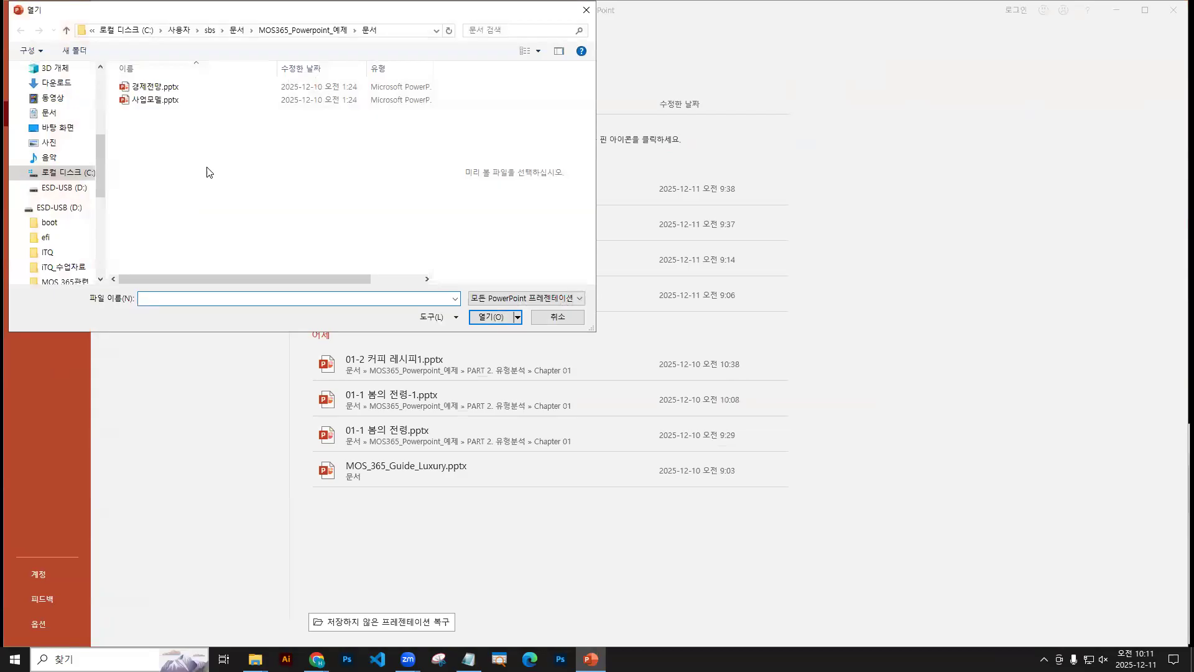
click(311, 32)
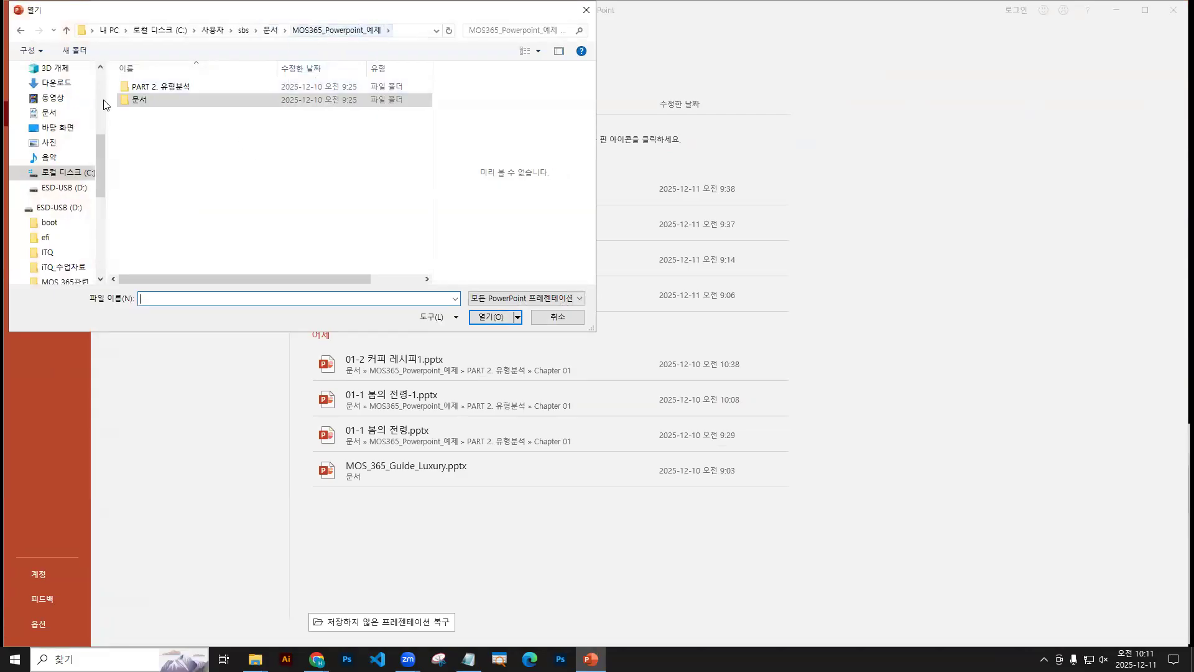
click(167, 88)
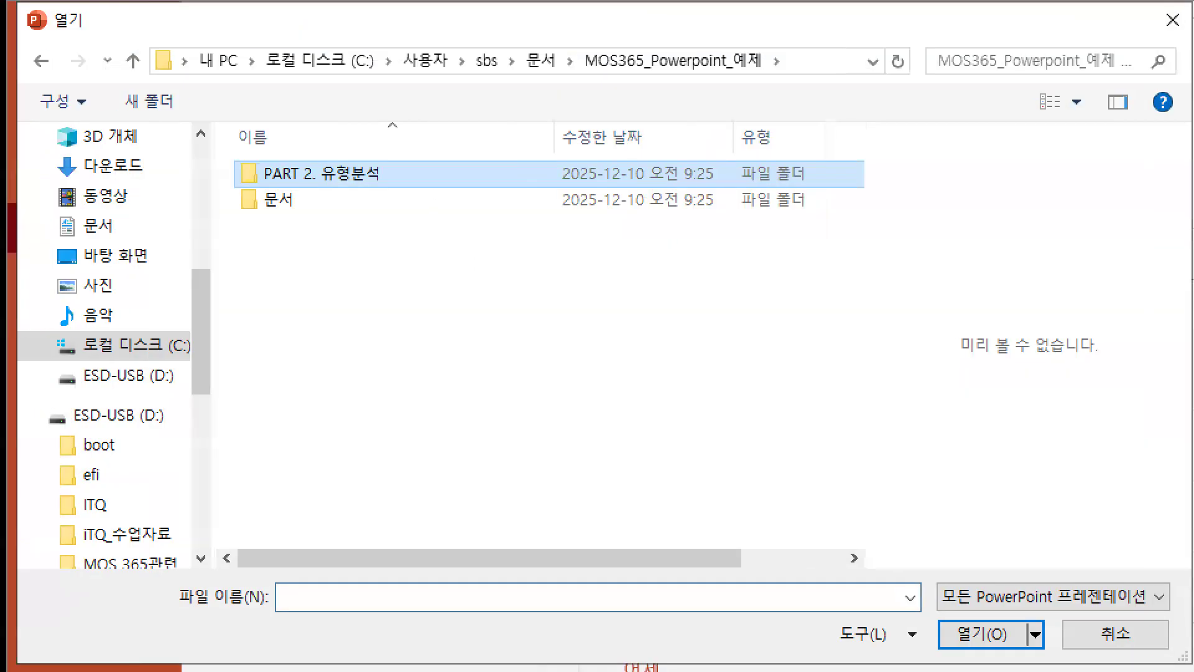
mouse_move(340, 186)
mouse_down()
mouse_move(340, 214)
mouse_move(364, 214)
mouse_up()
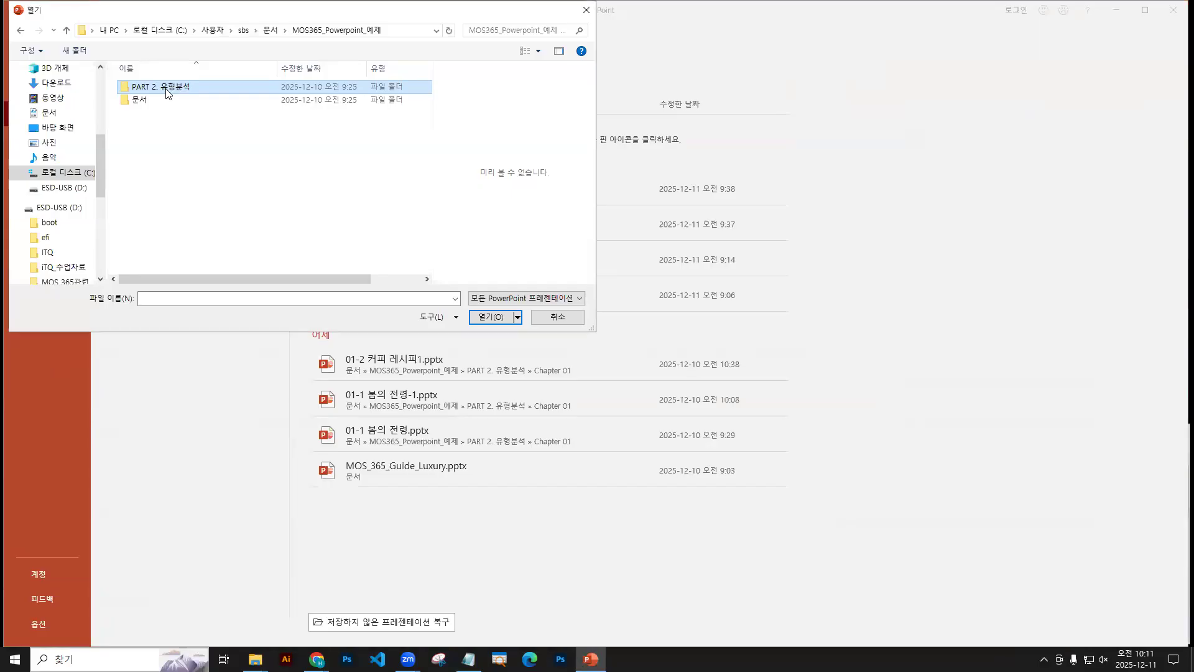
double_click(330, 177)
double_click(157, 98)
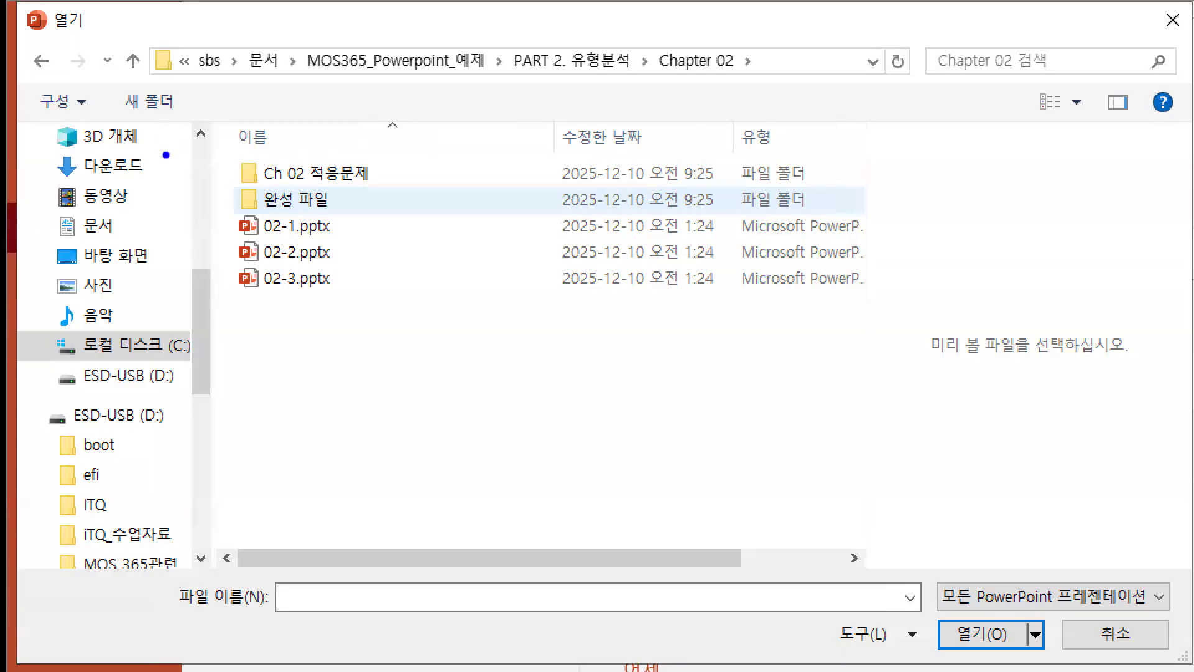
Step: Open 적응문제 2-01.pptx from the Ch 02 적응문제 folder and enable editing
drag(172, 90, 173, 103)
mouse_move(233, 151)
mouse_down()
mouse_move(358, 205)
mouse_move(390, 188)
mouse_up()
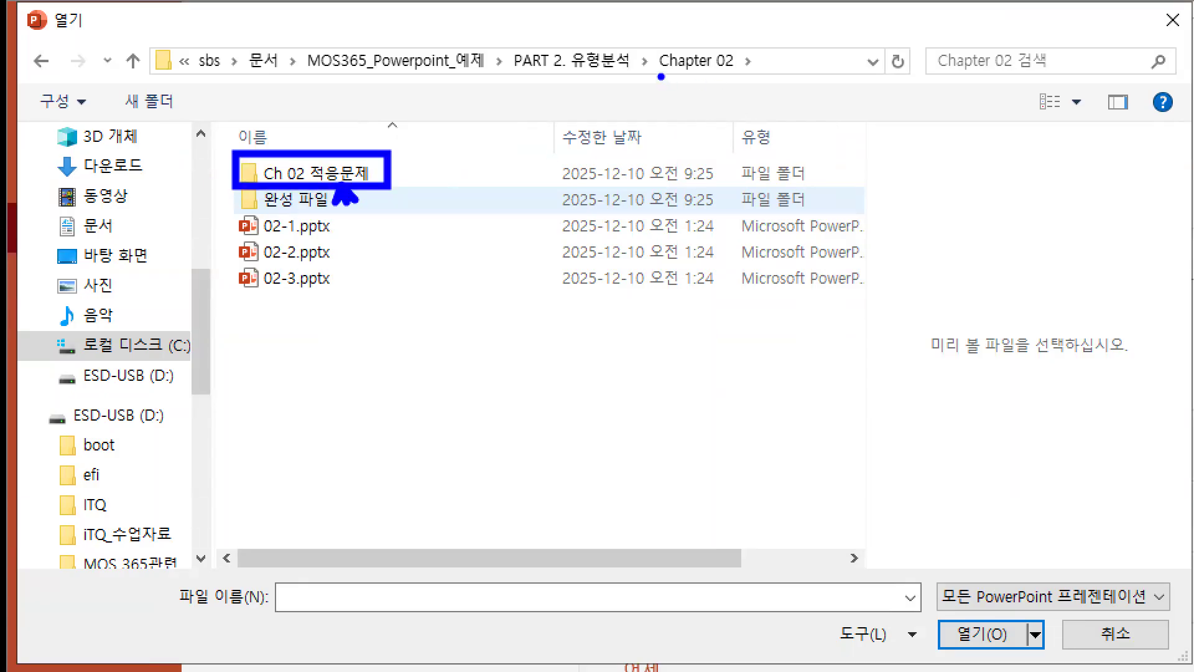
drag(658, 75, 744, 75)
double_click(353, 177)
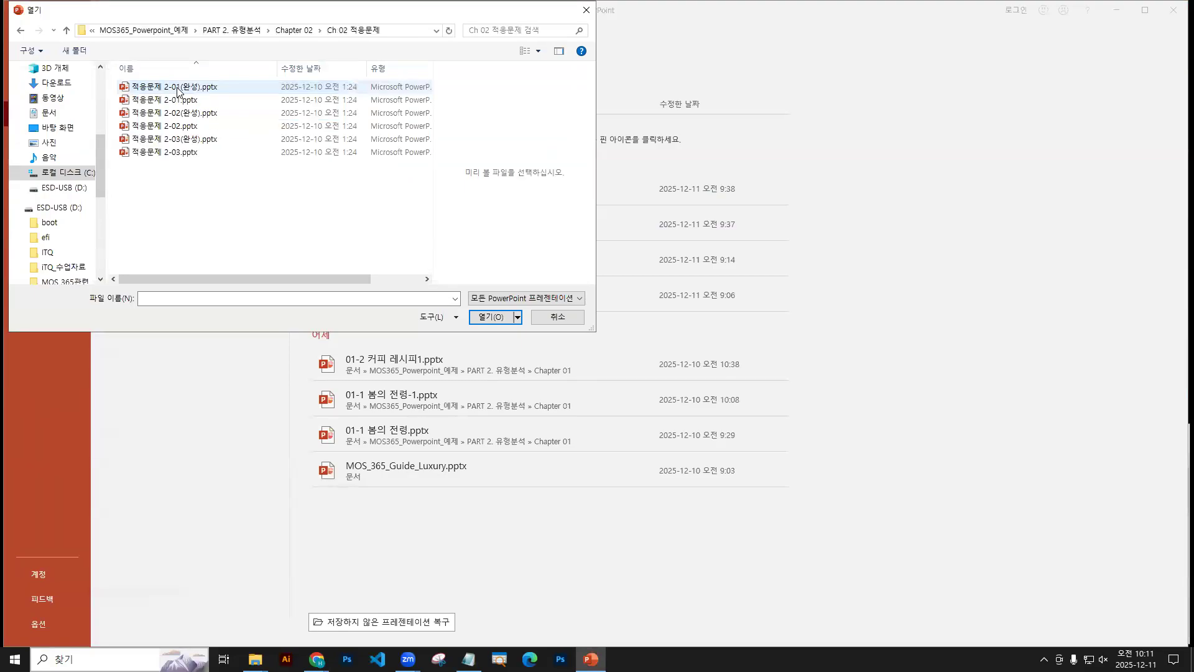
click(165, 100)
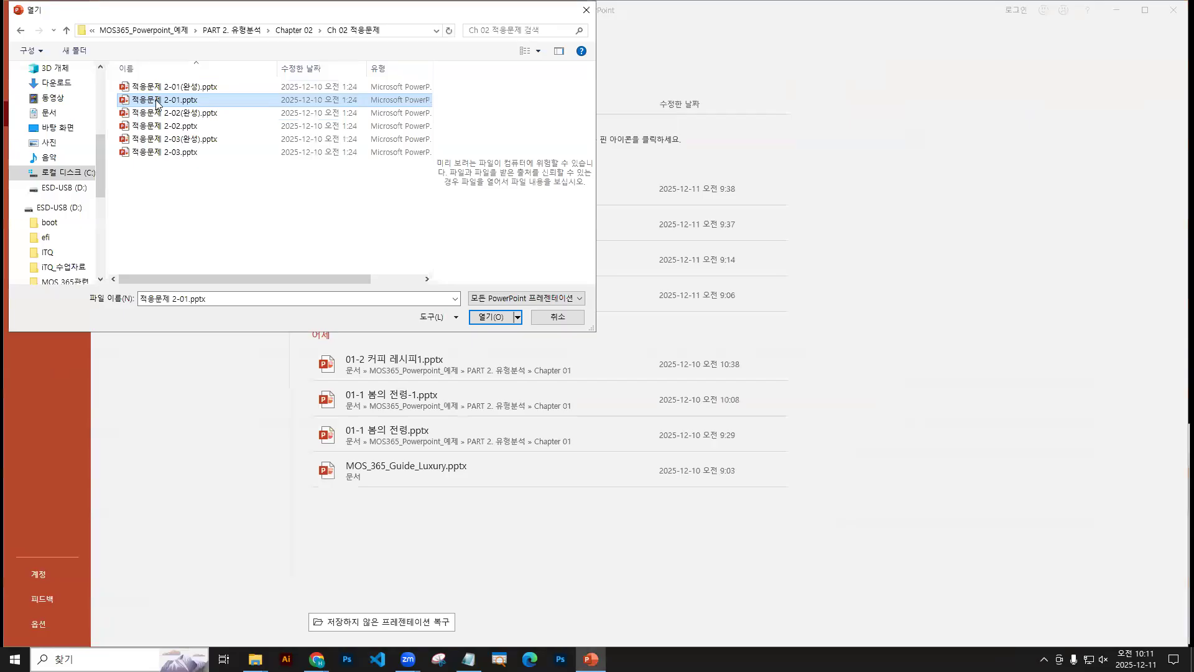
double_click(140, 100)
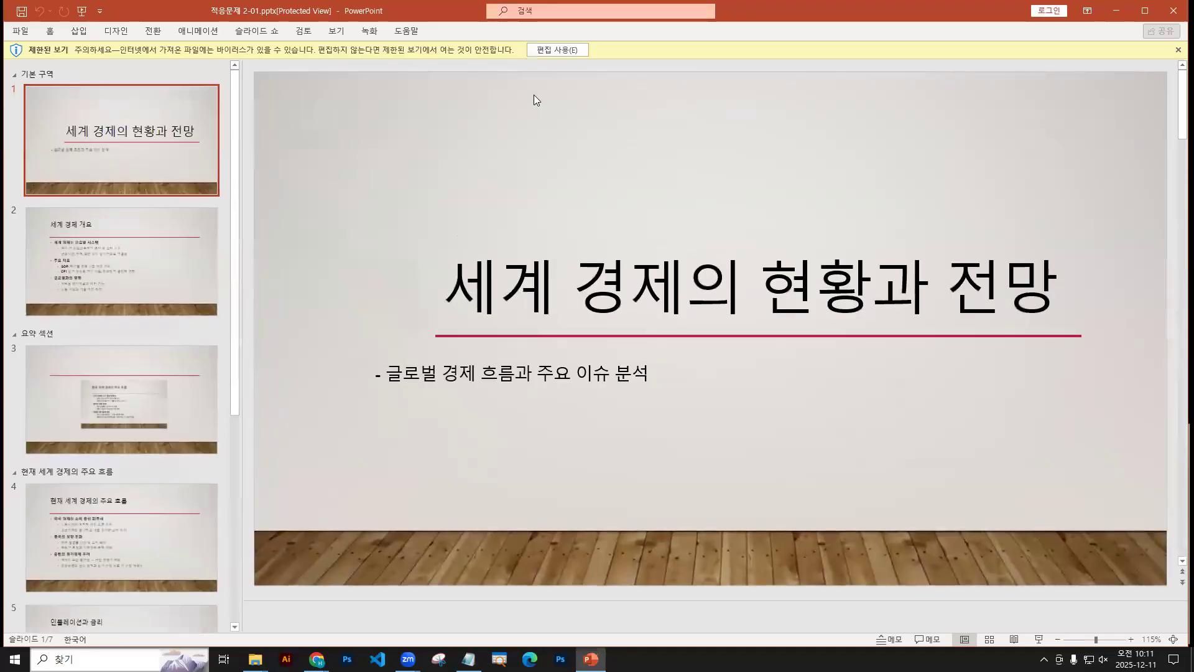
click(555, 49)
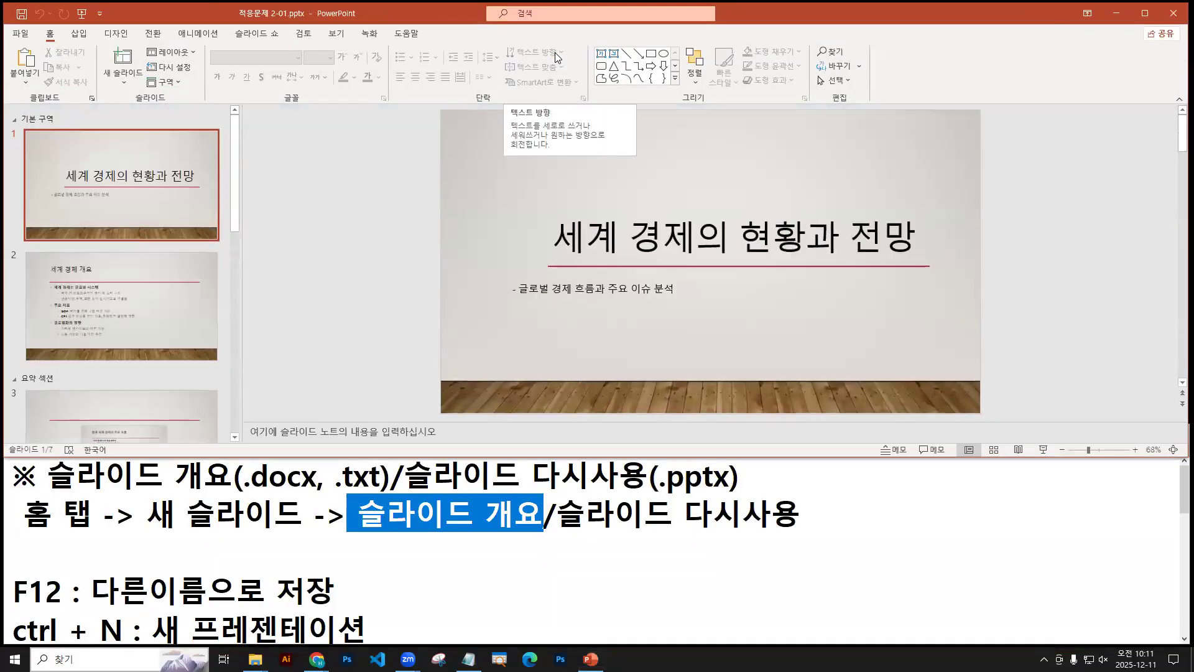
Step: Select slide 2, "세계 경제 개요", and start inserting a summary zoom (요약 확대/축소)
click(196, 321)
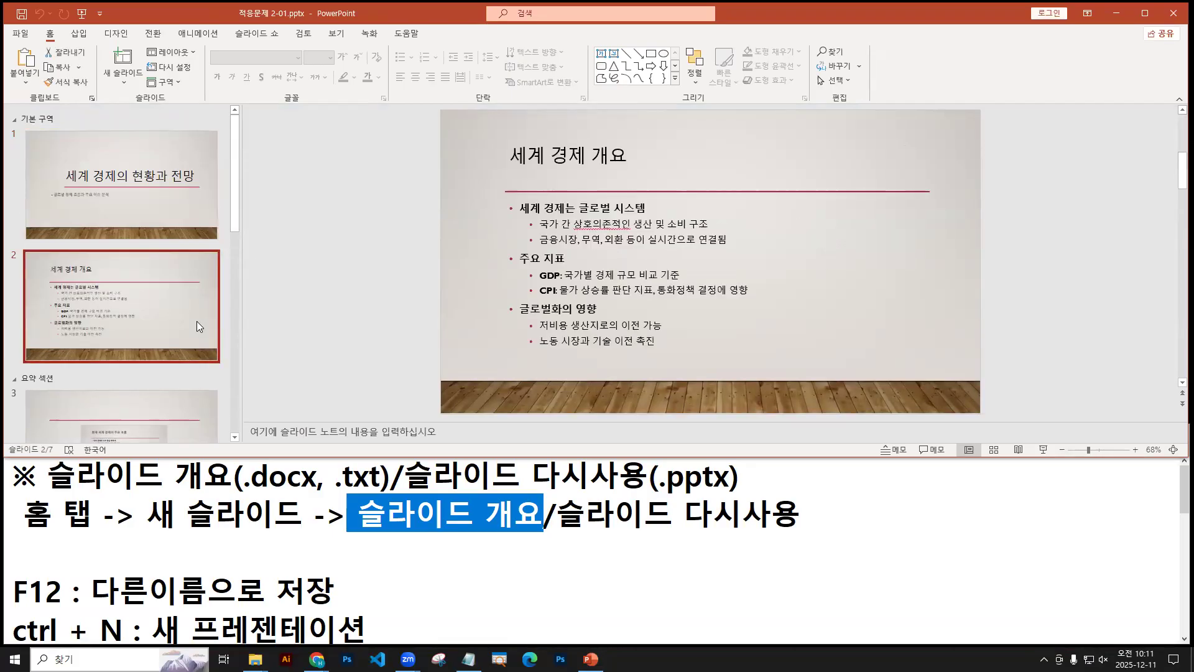
key(ctrl+2)
drag(193, 336, 292, 361)
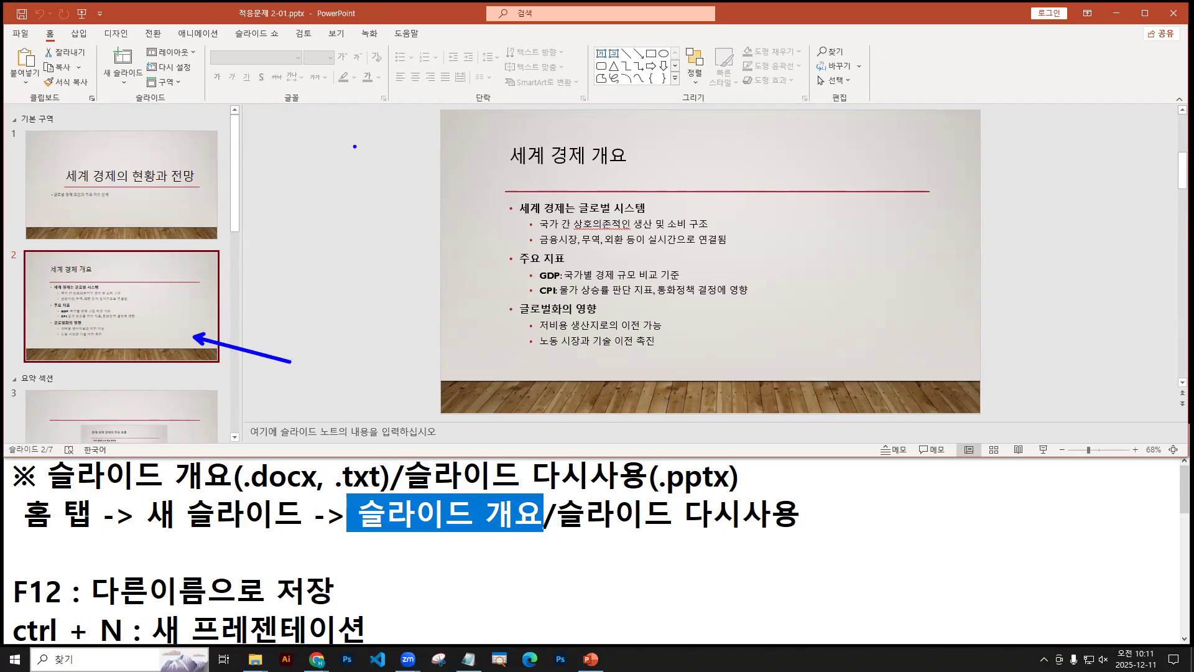
key(Escape)
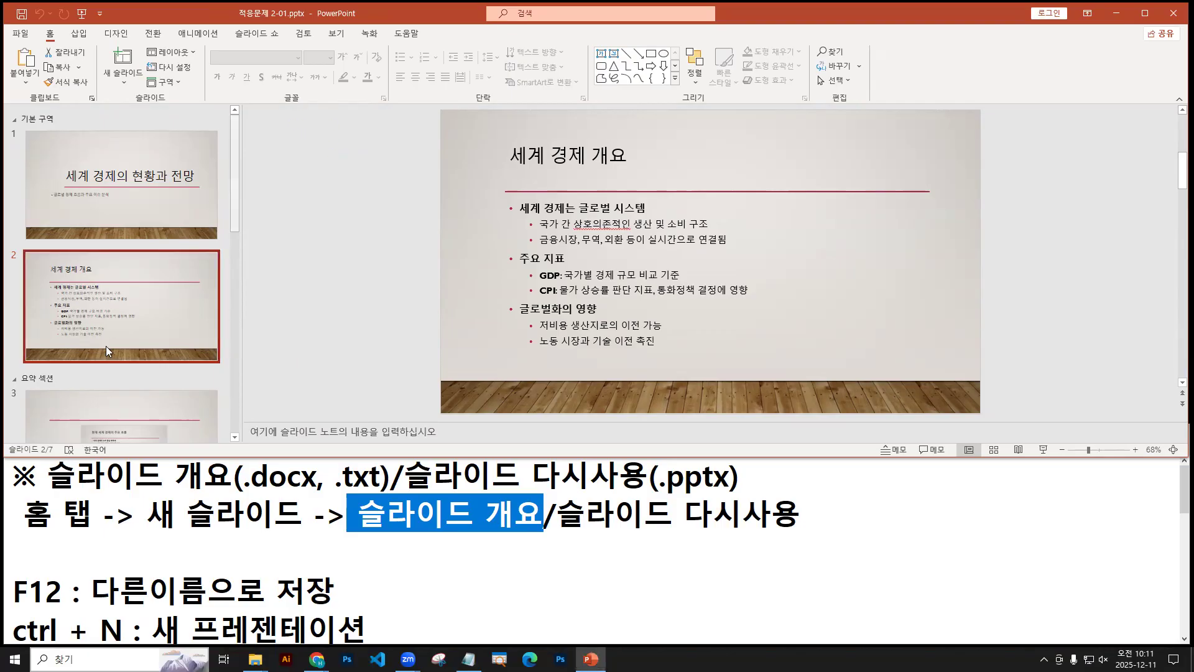
click(78, 33)
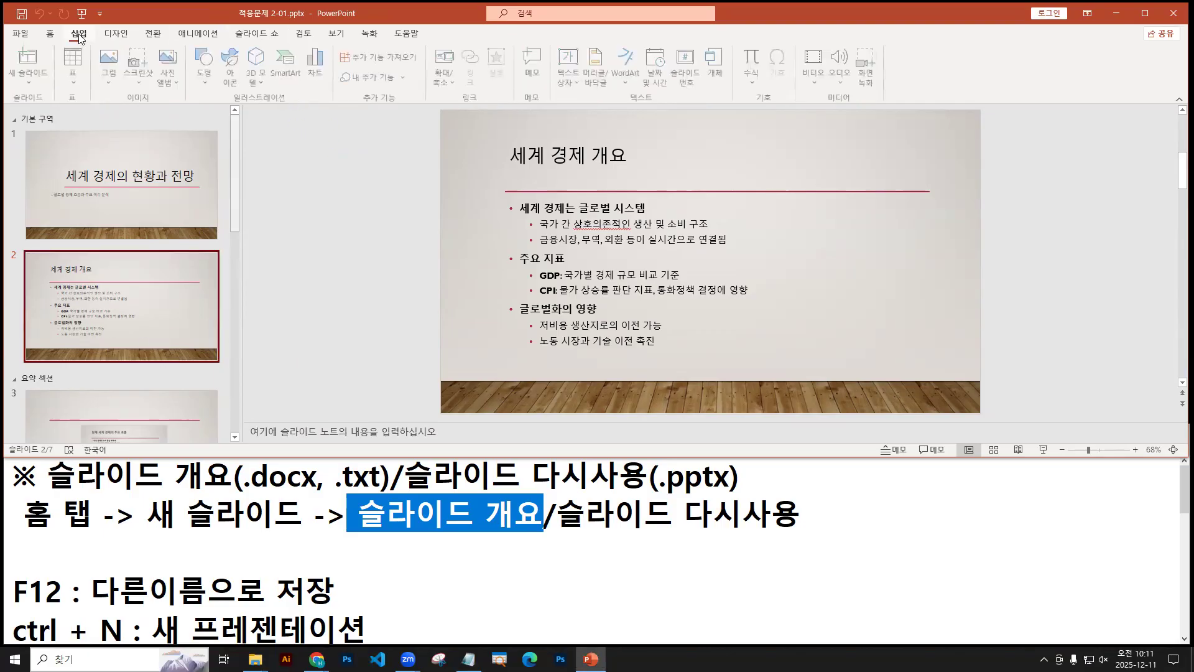
drag(75, 36, 56, 76)
mouse_move(425, 41)
mouse_down()
mouse_move(468, 96)
mouse_move(452, 89)
mouse_move(459, 77)
mouse_up()
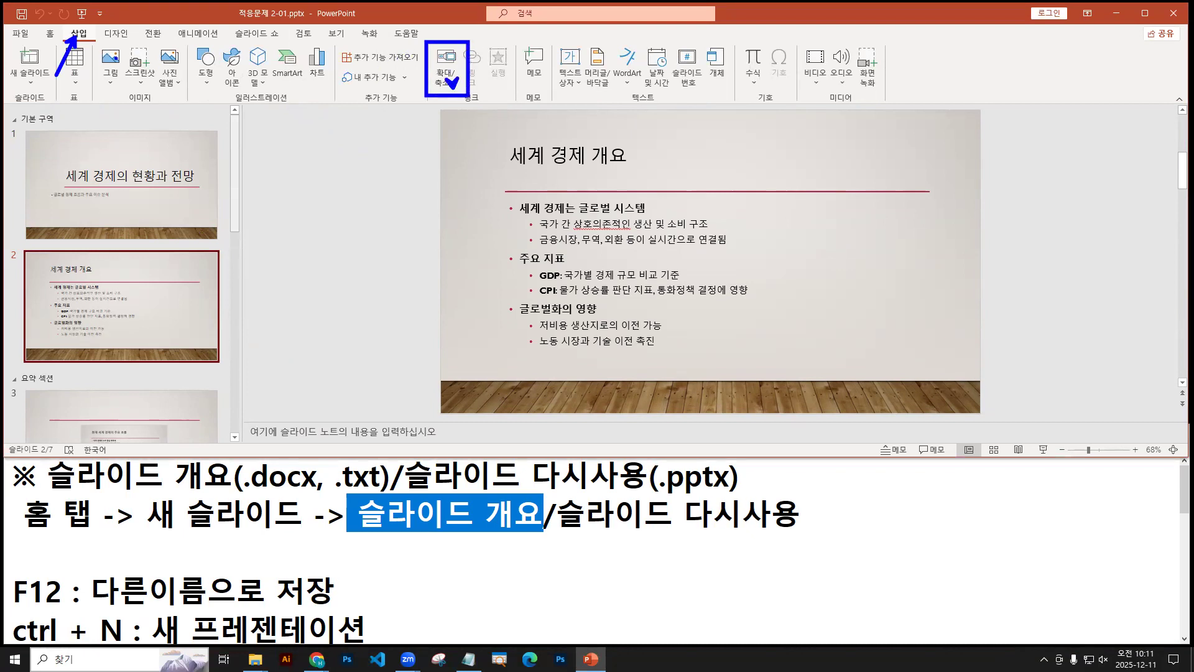
click(448, 73)
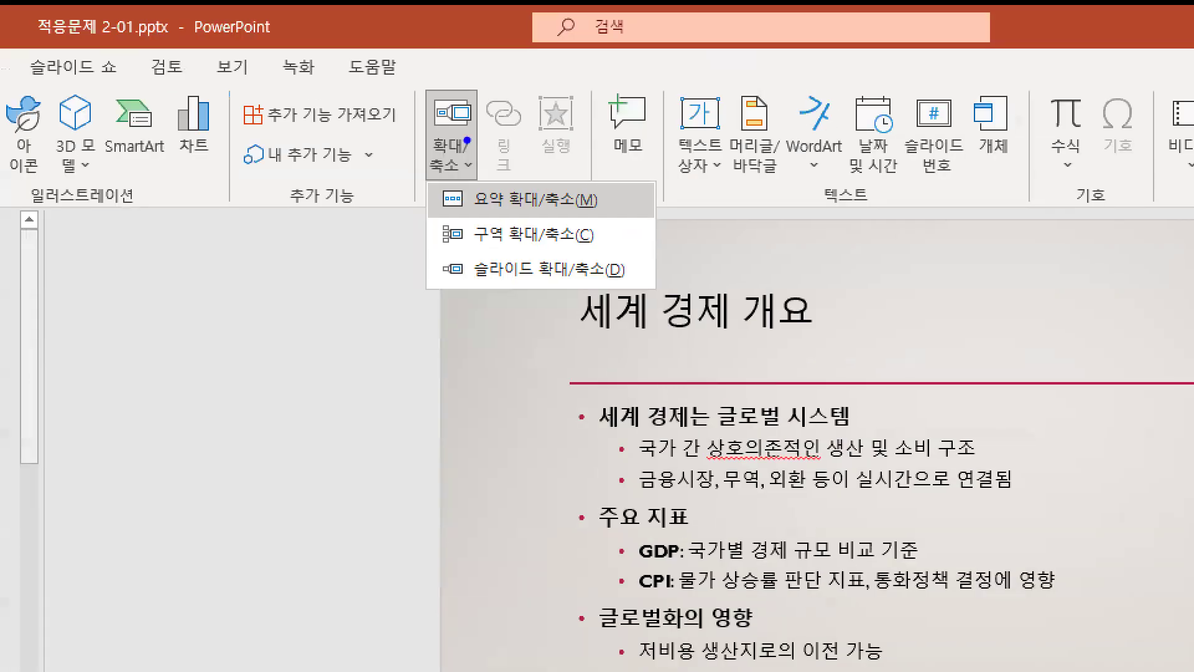
drag(458, 160, 471, 178)
mouse_move(471, 179)
mouse_down()
mouse_move(481, 155)
mouse_move(579, 224)
mouse_move(621, 220)
mouse_up()
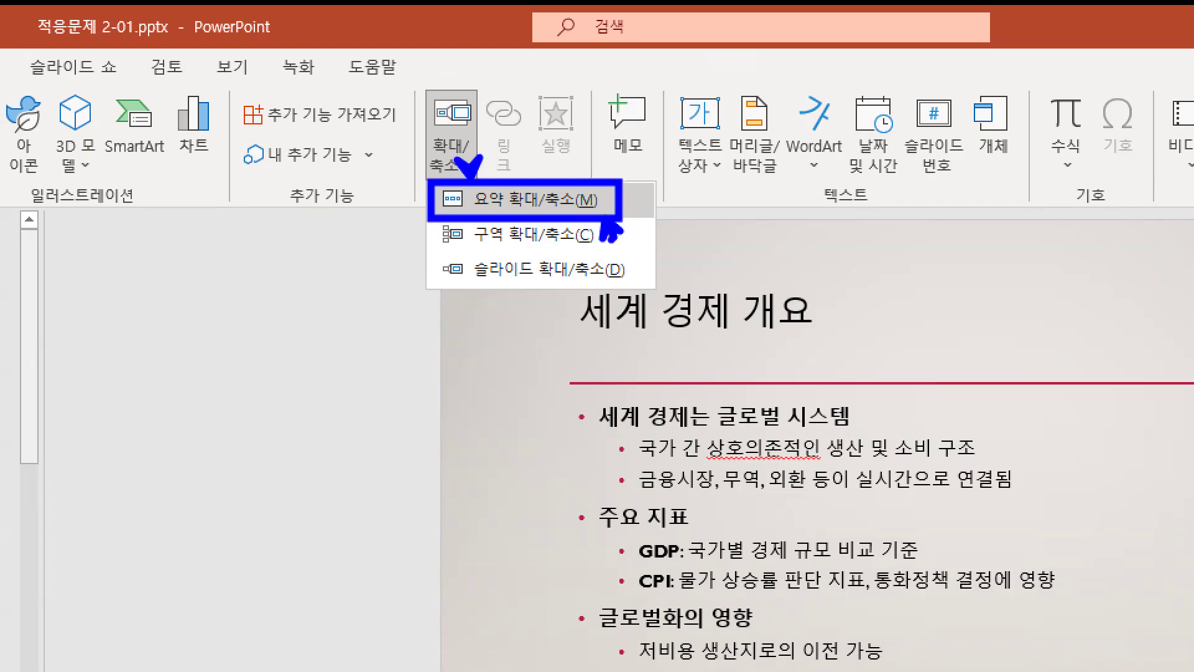
key(Escape)
click(451, 144)
click(472, 101)
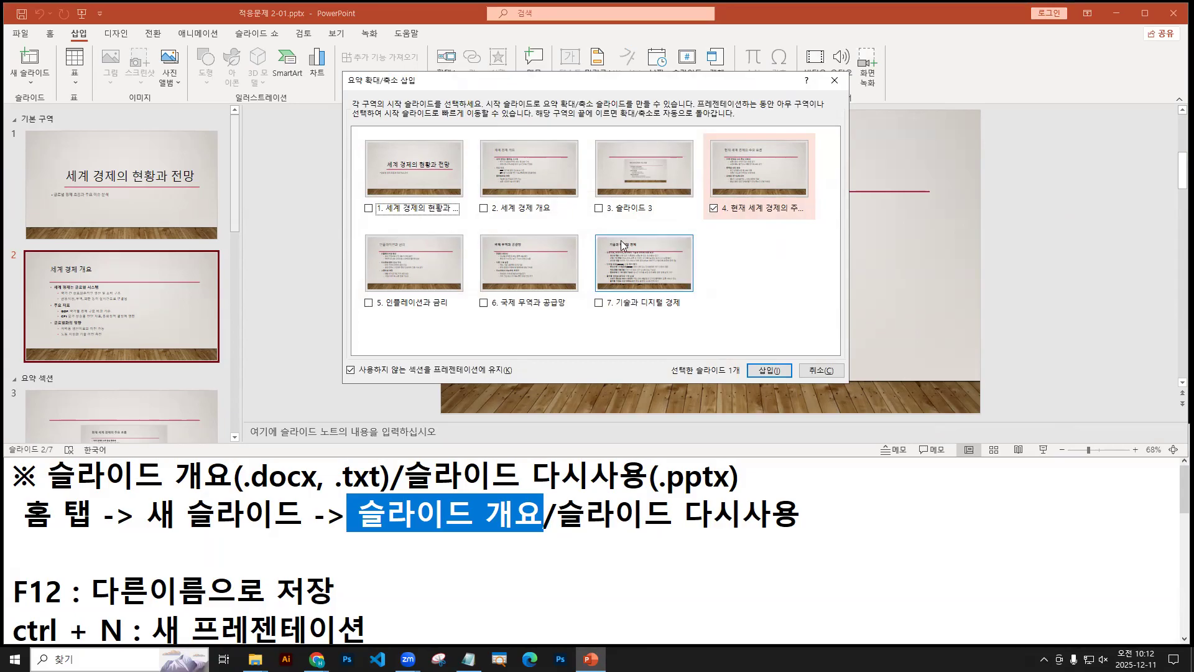
Step: Choose slides 5, 6 and 7 for the summary zoom, leave slide 4 out, and insert it
click(372, 304)
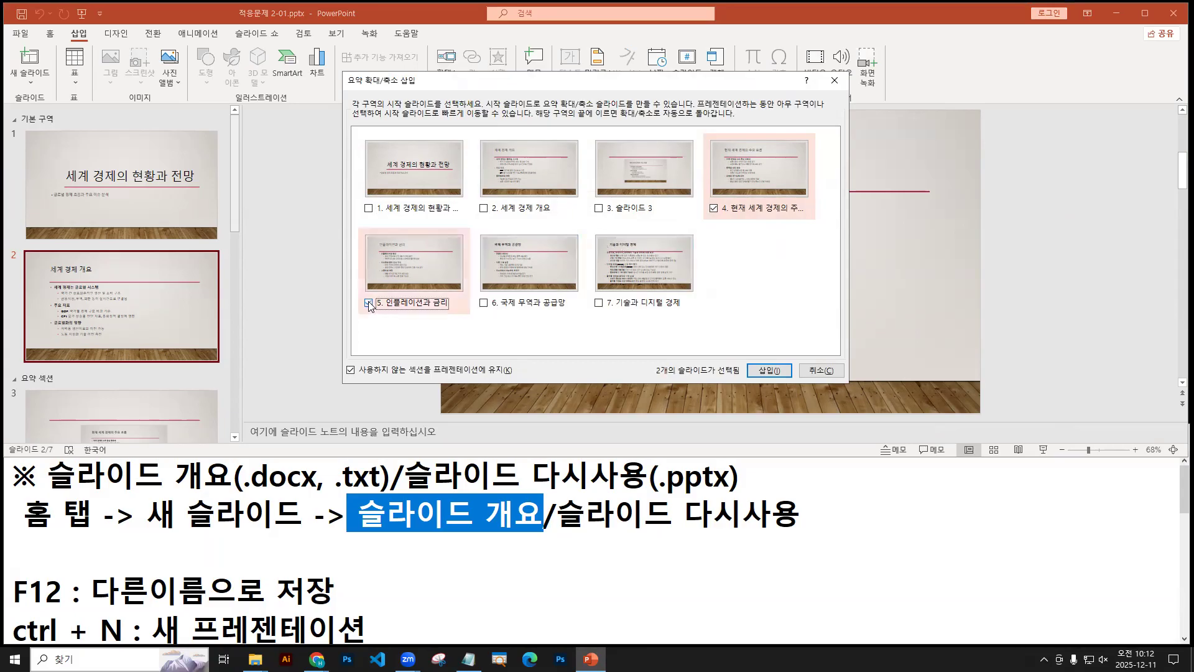
click(494, 305)
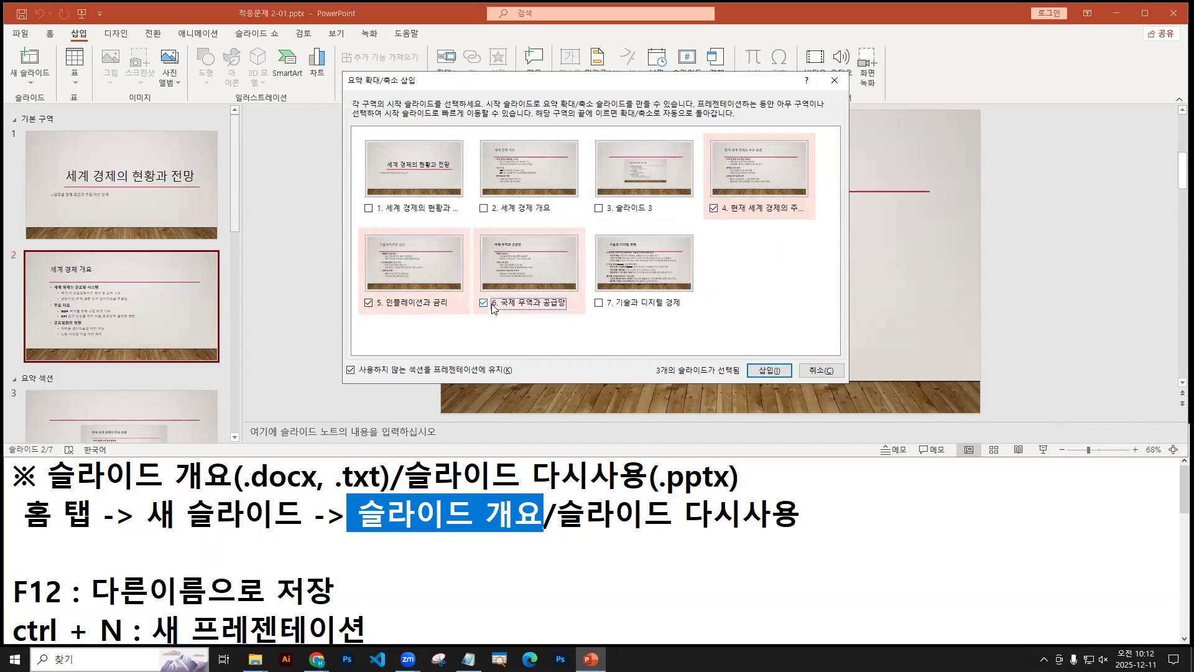
click(599, 303)
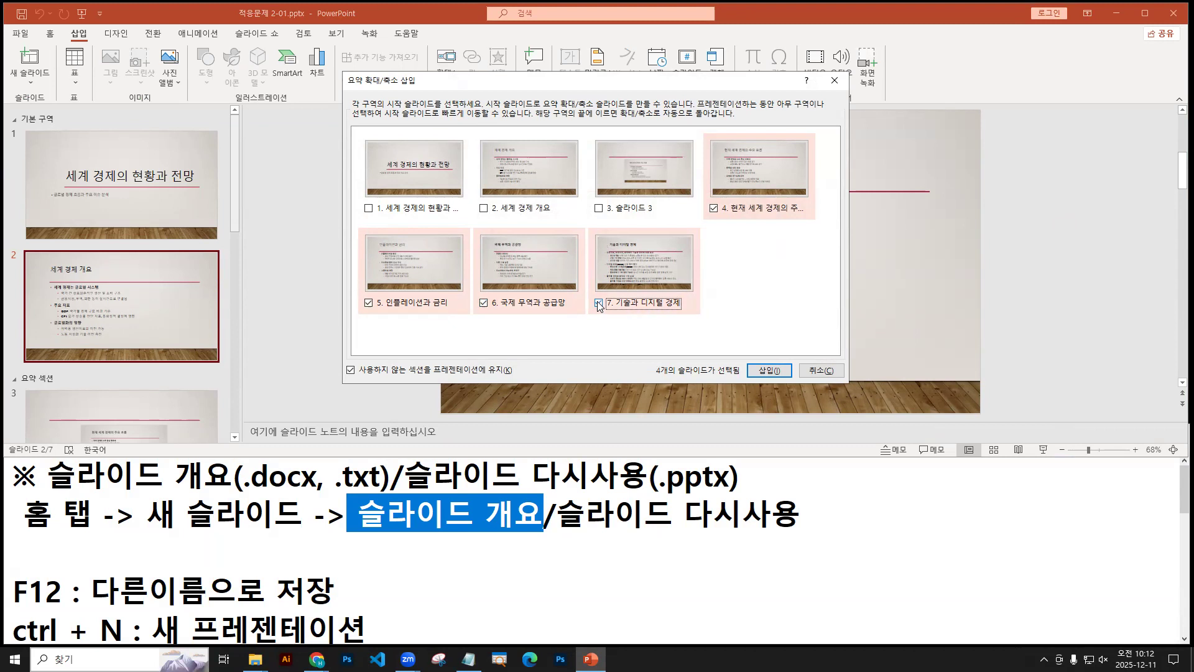
click(714, 209)
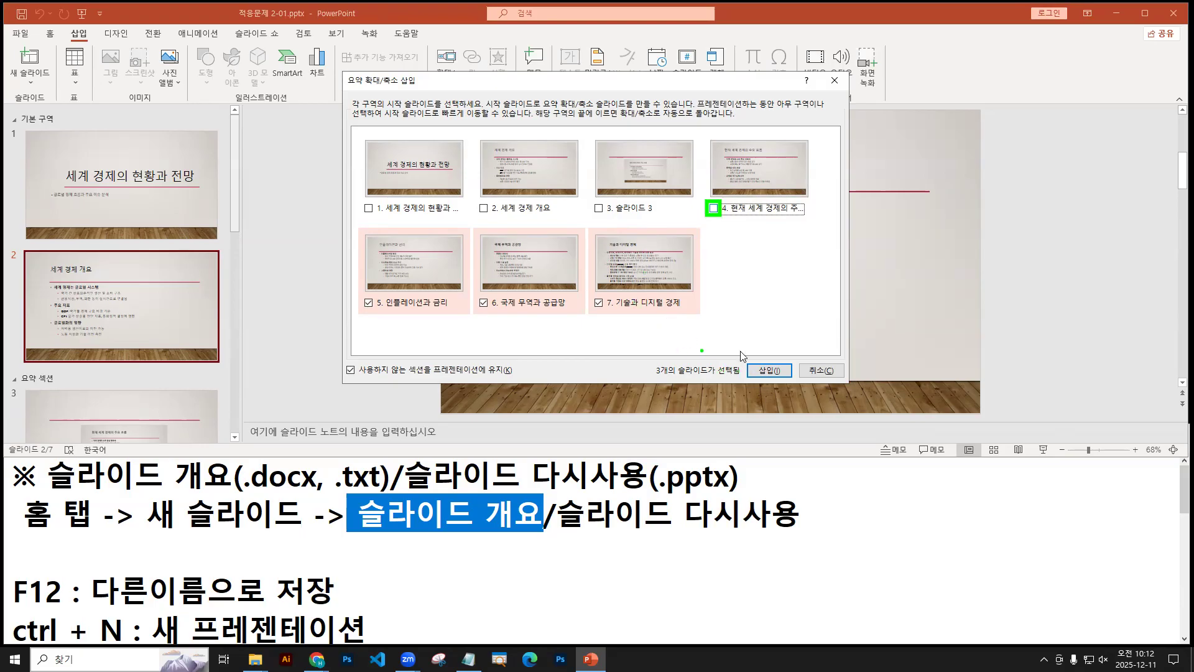
click(769, 372)
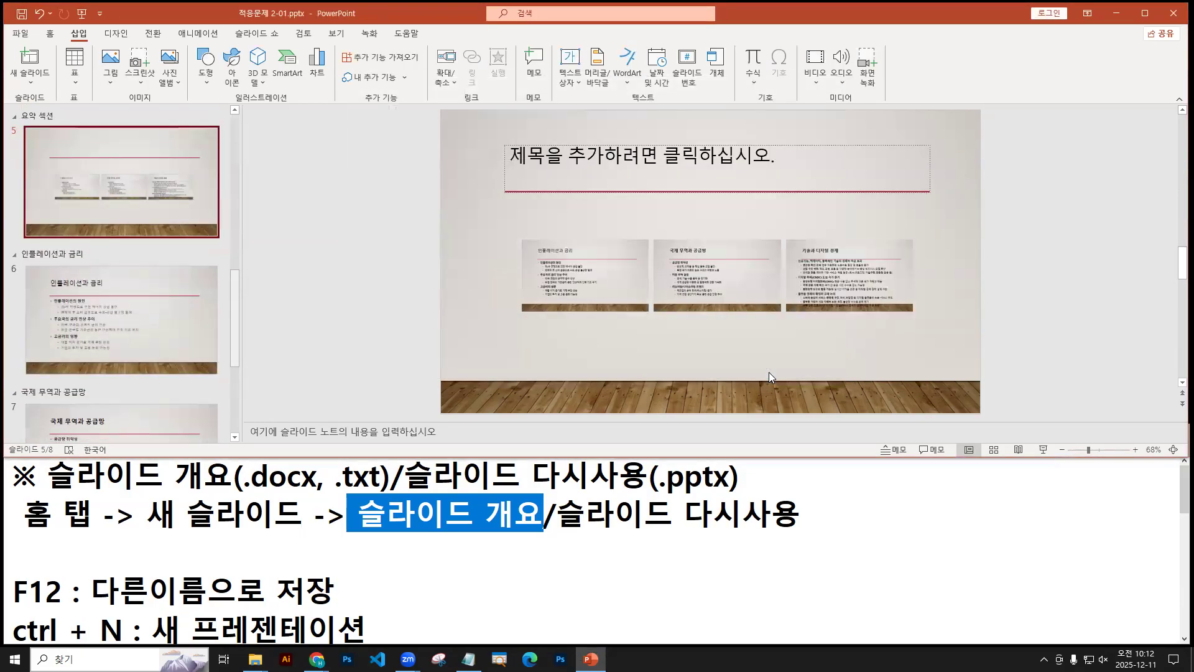
scroll(134, 205, up, 2)
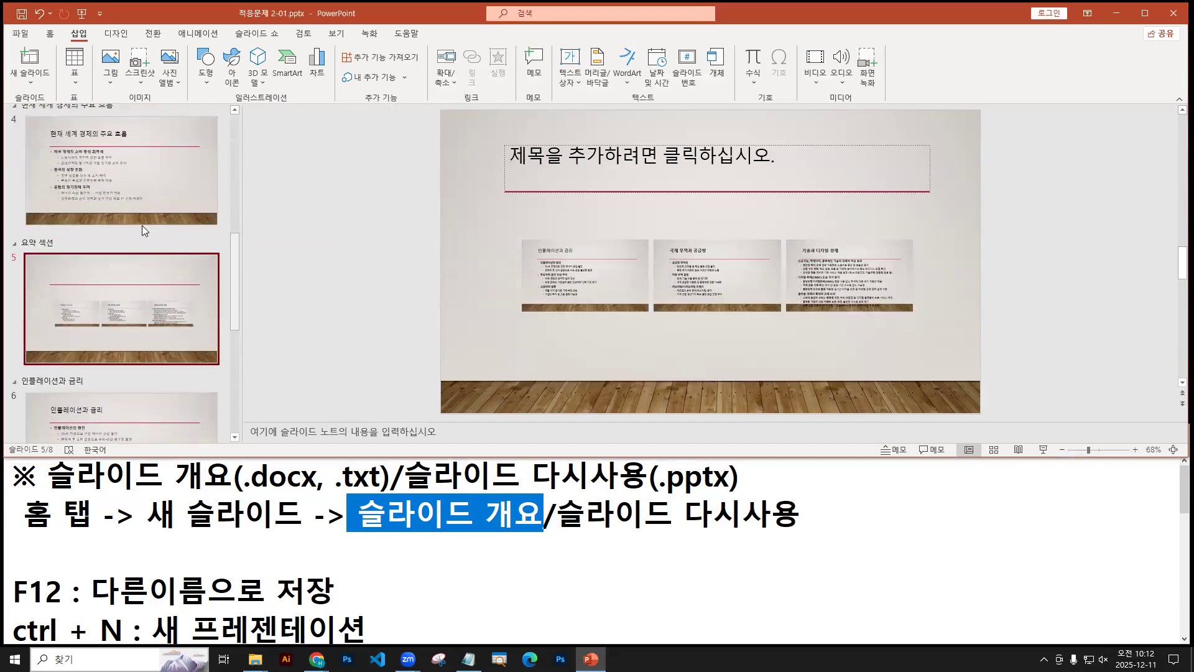
click(138, 178)
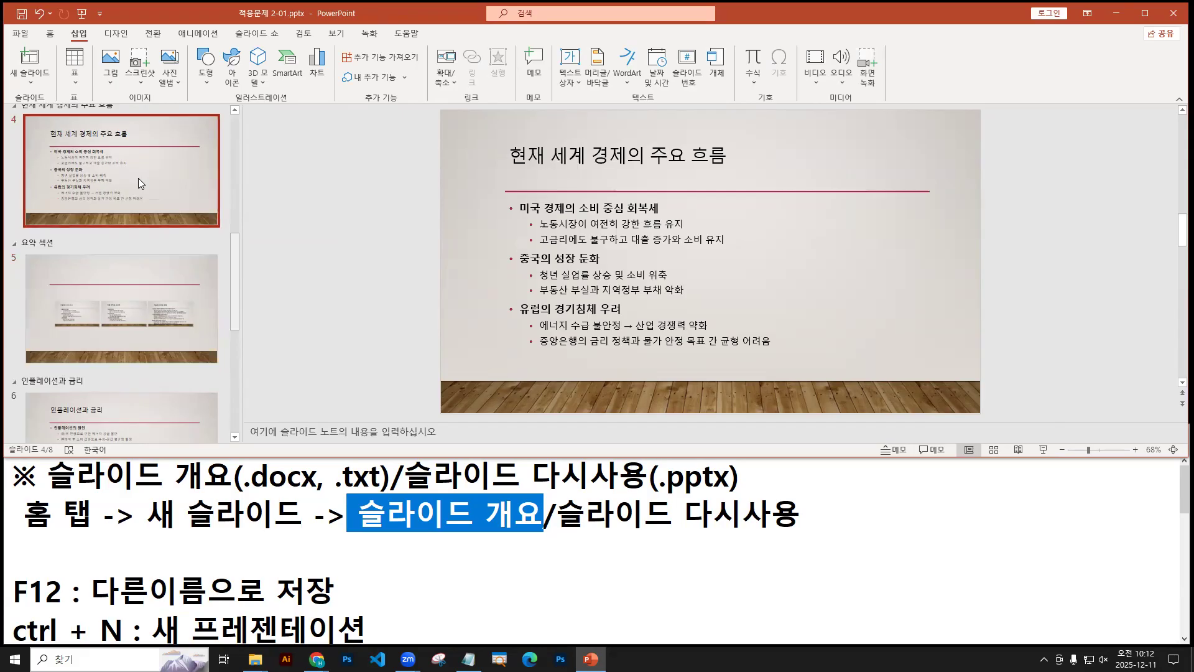
click(446, 80)
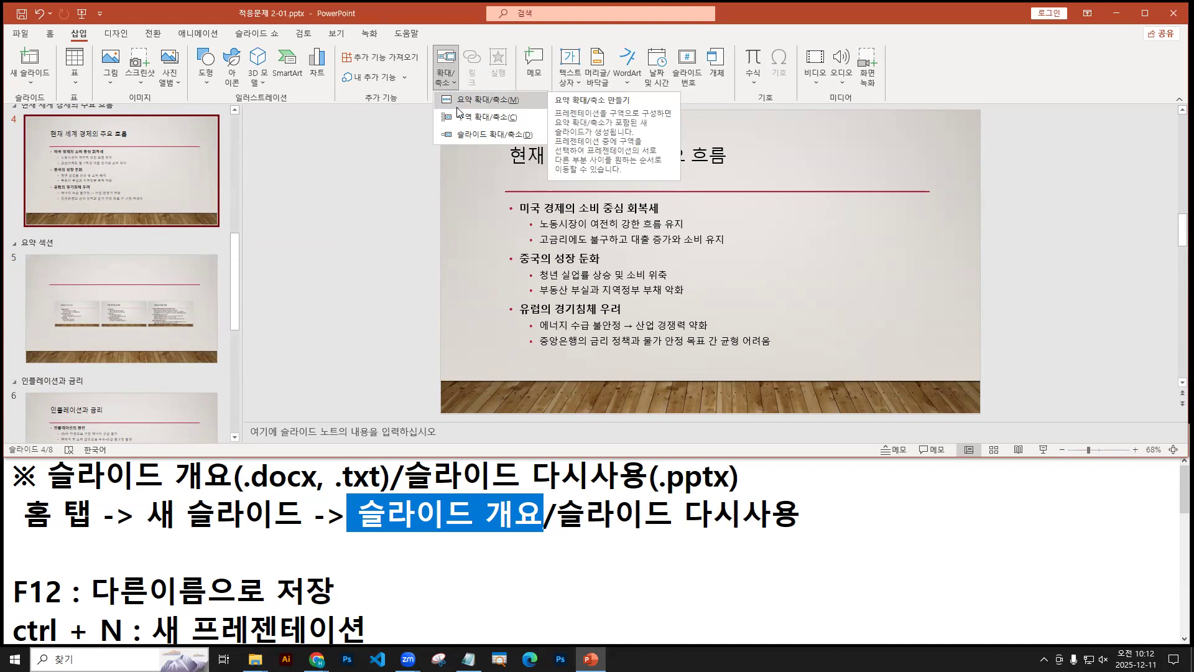
click(459, 103)
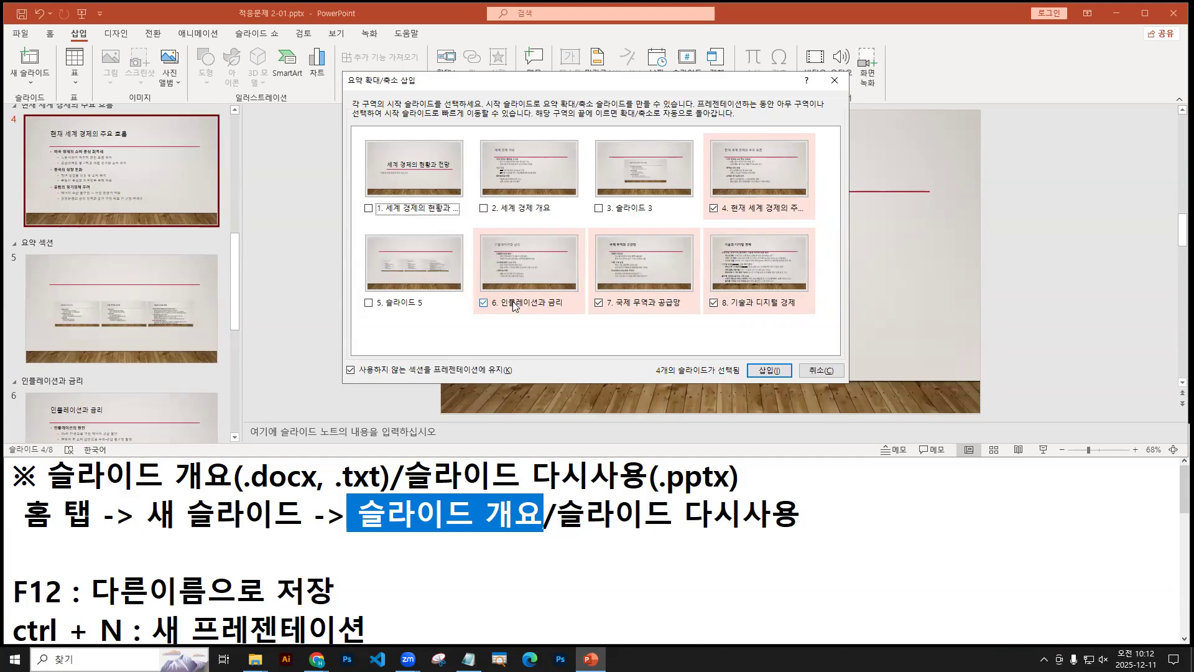
click(714, 208)
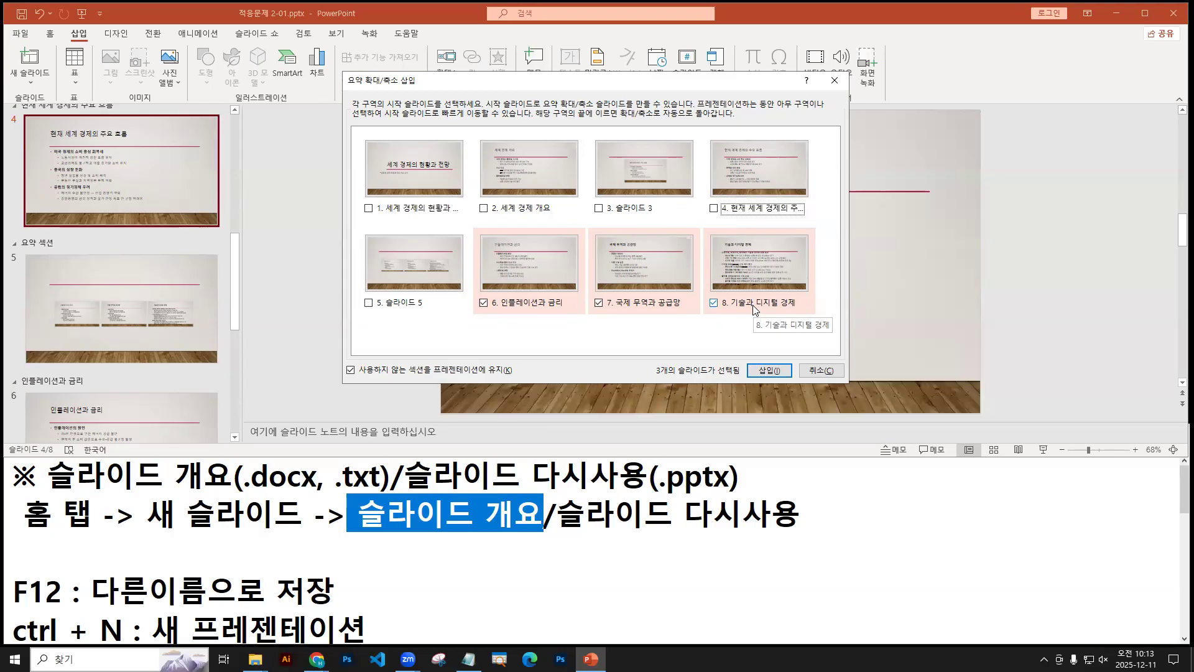
key(Escape)
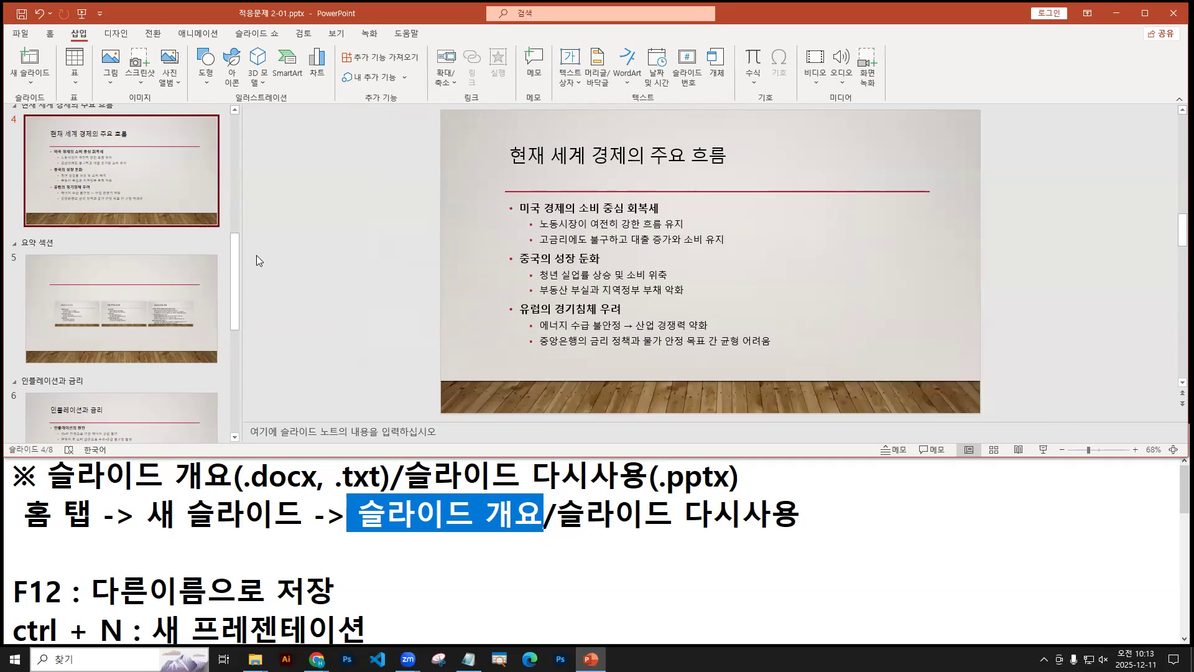
Step: Select the last slide, slide 8, "기술과 디지털 경제"
scroll(175, 259, down, 5)
scroll(161, 258, down, 1)
click(127, 364)
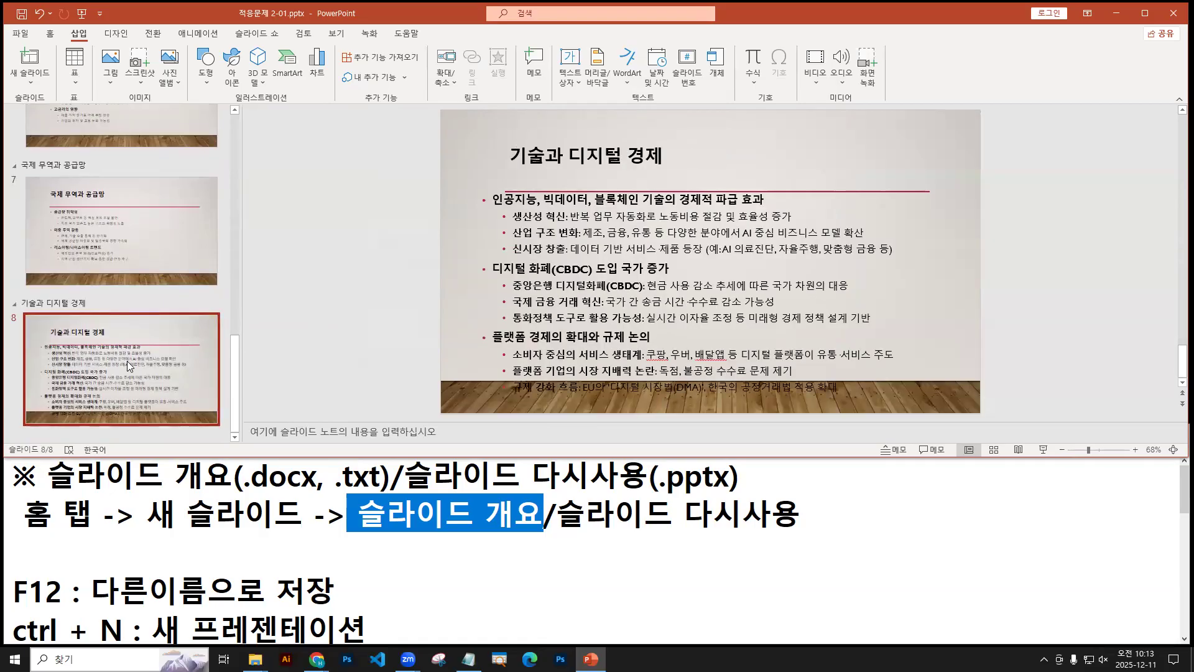
drag(180, 332, 219, 274)
mouse_move(49, 498)
mouse_down()
mouse_move(753, 492)
mouse_move(716, 441)
mouse_up()
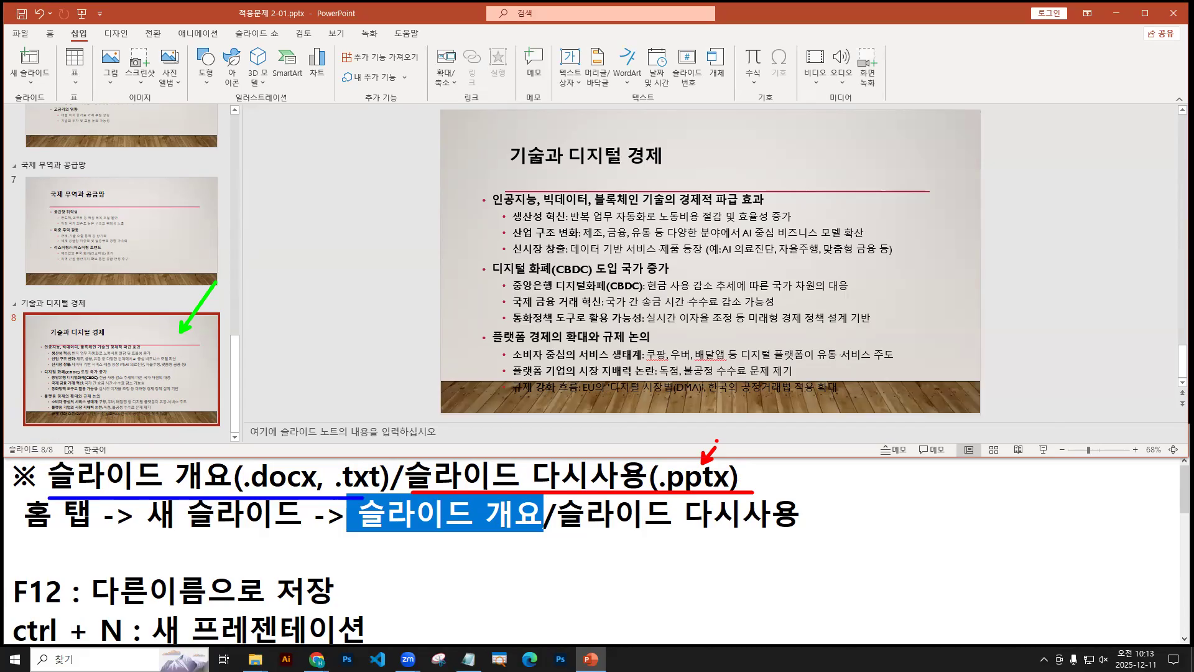
key(e)
drag(177, 349, 222, 292)
key(Escape)
click(52, 36)
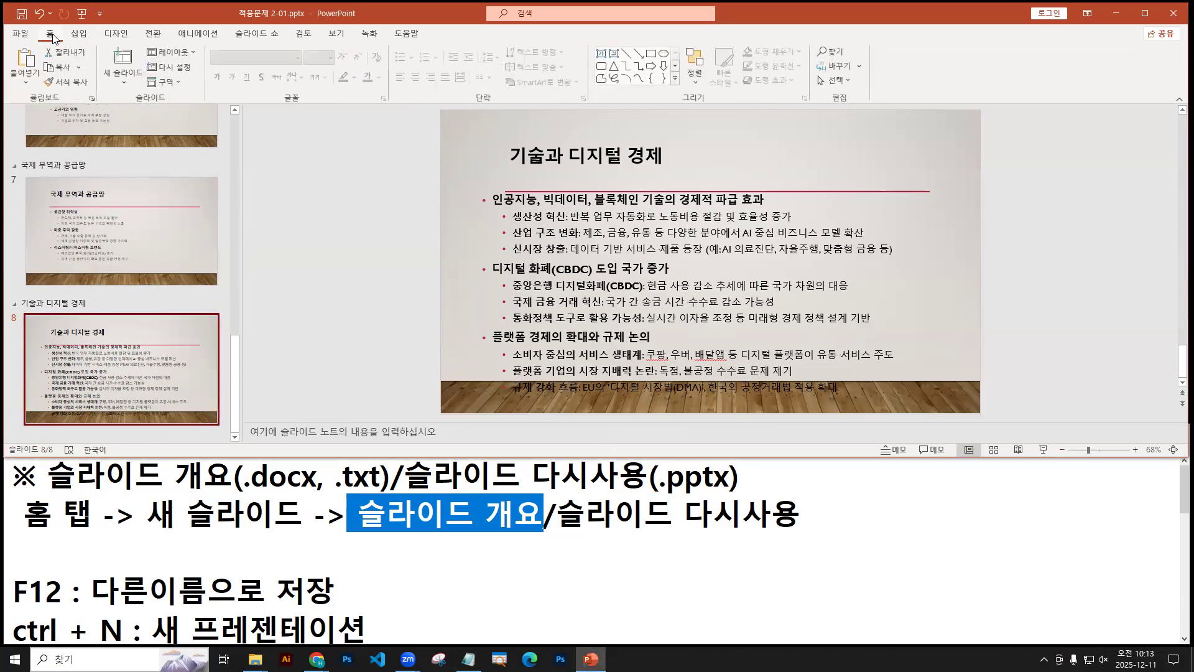
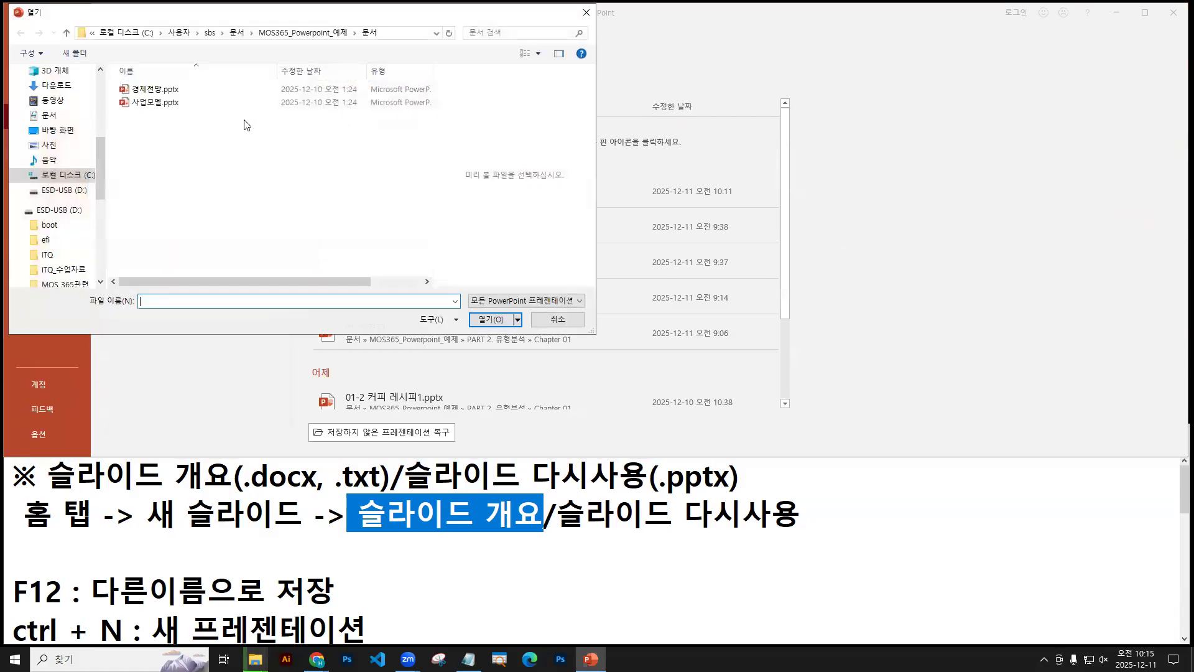
Step: Open 02-2.pptx from the PART 2. 유형분석 > Chapter 02 folder and enable editing
click(320, 36)
double_click(155, 89)
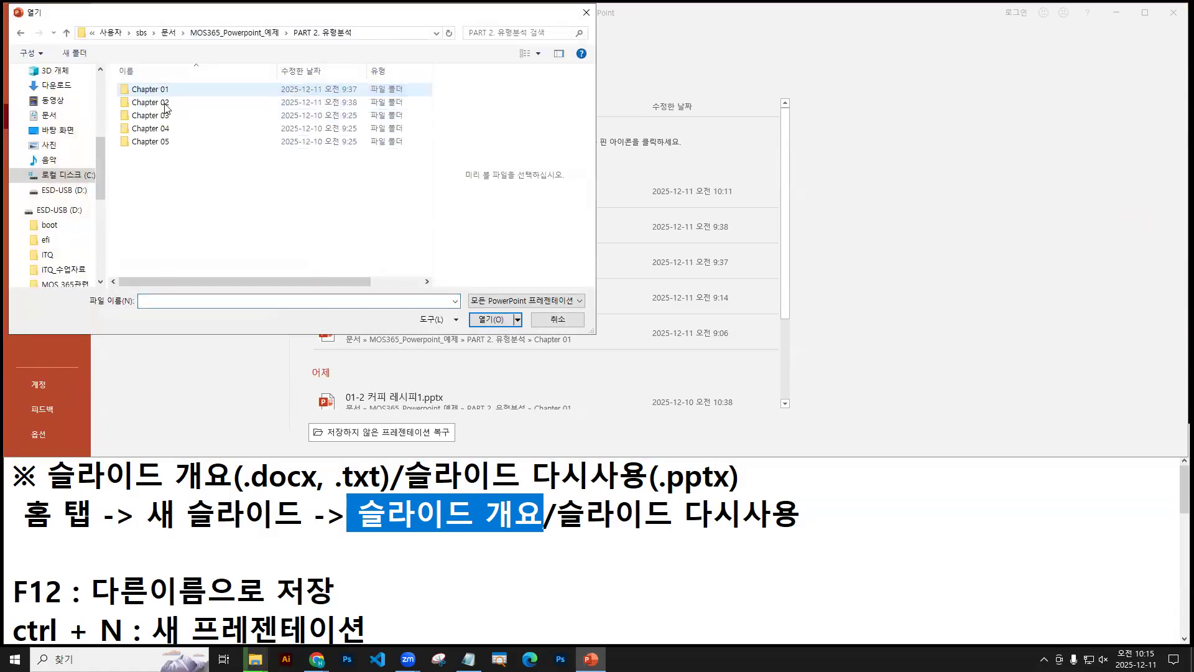
double_click(151, 102)
click(151, 128)
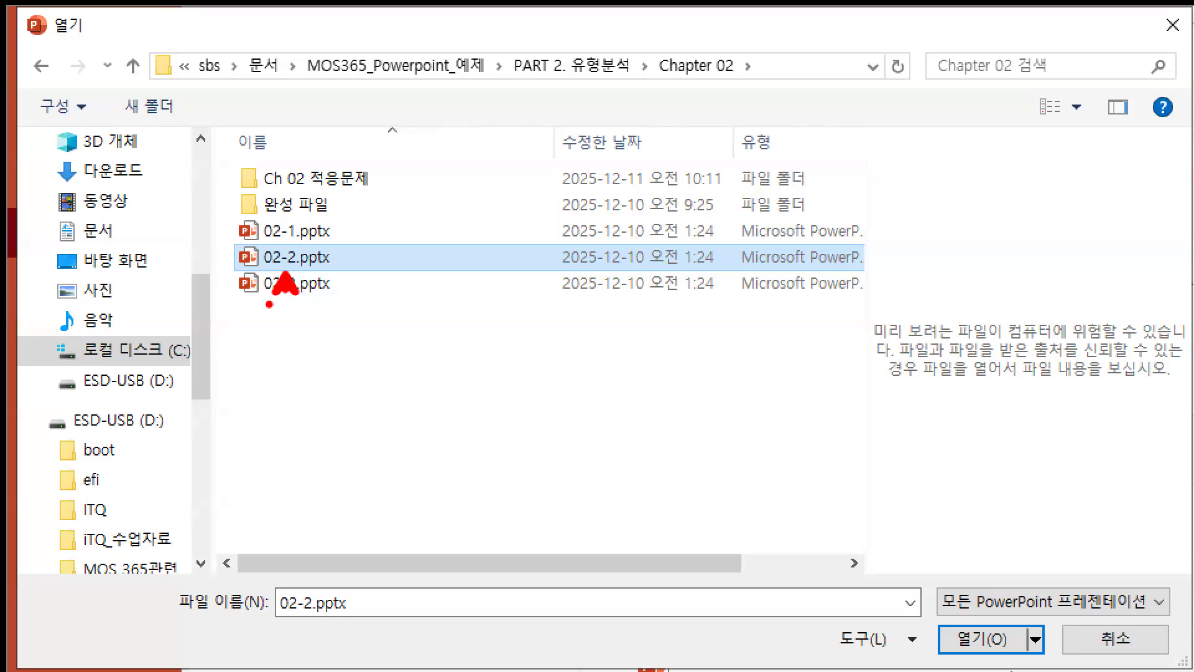
key(Escape)
double_click(142, 128)
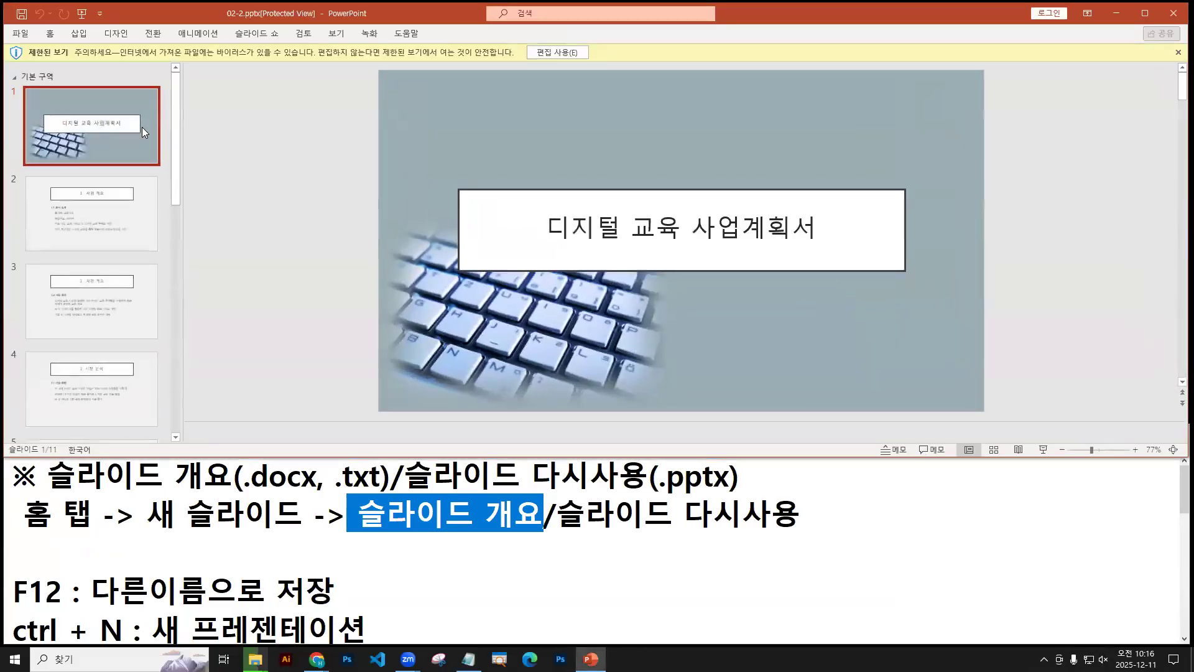
click(549, 52)
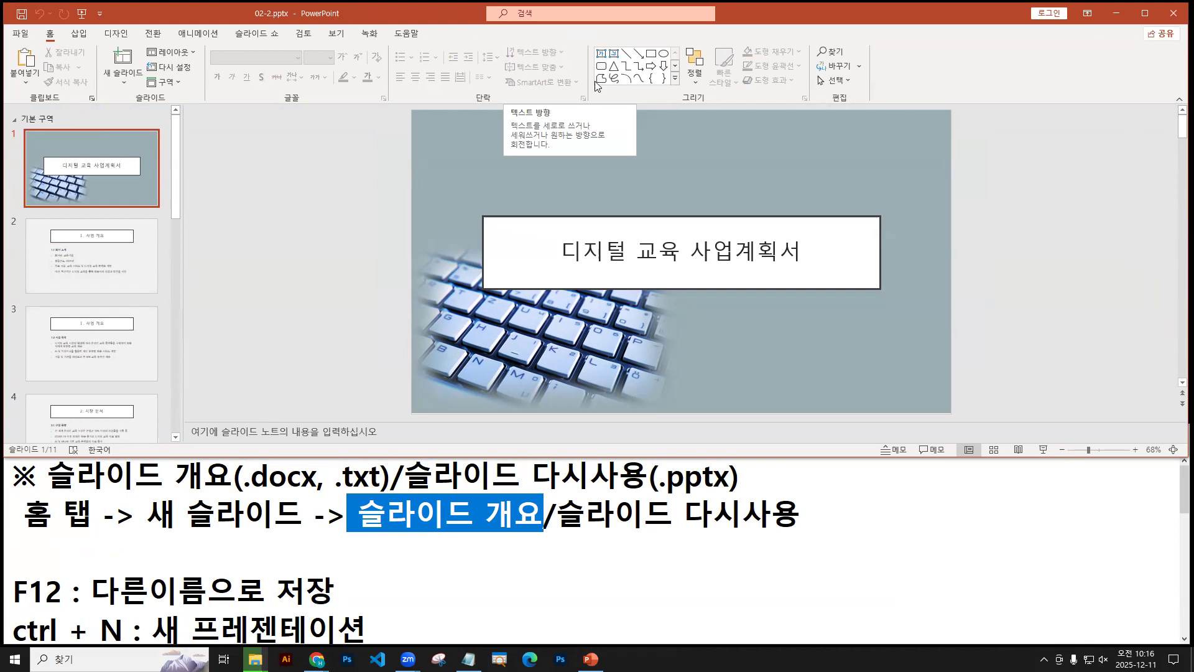
Step: Select slide 2, "I. 사업 개요", in the maximized window and open its background formatting options (배경 서식)
click(88, 248)
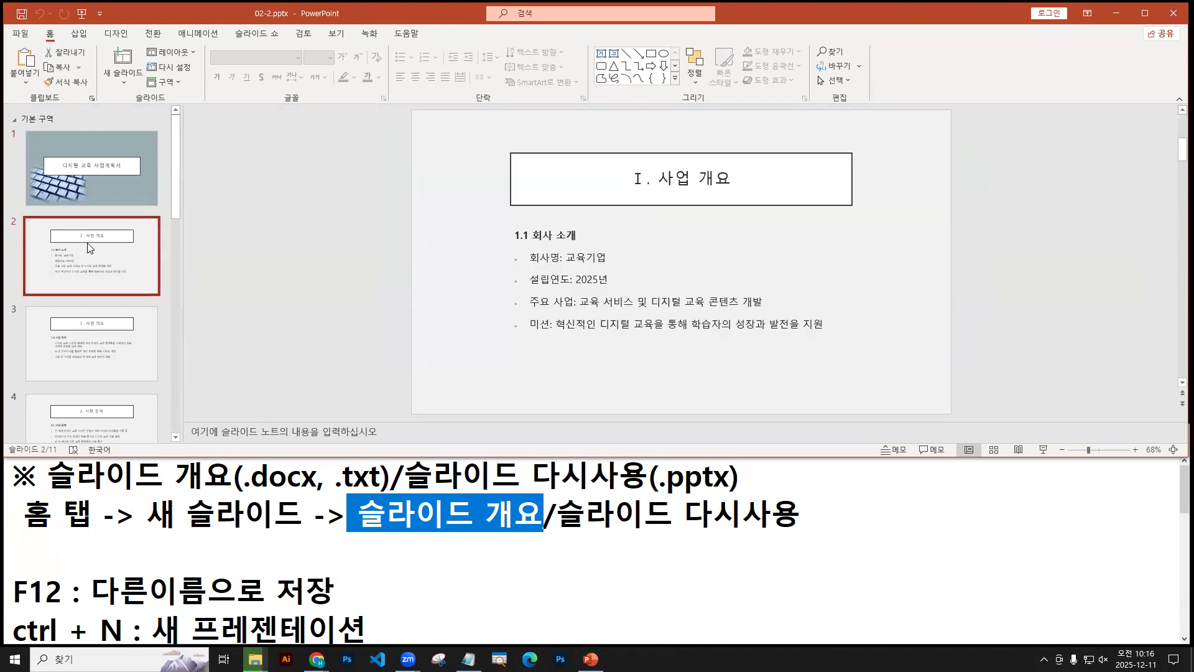
double_click(444, 15)
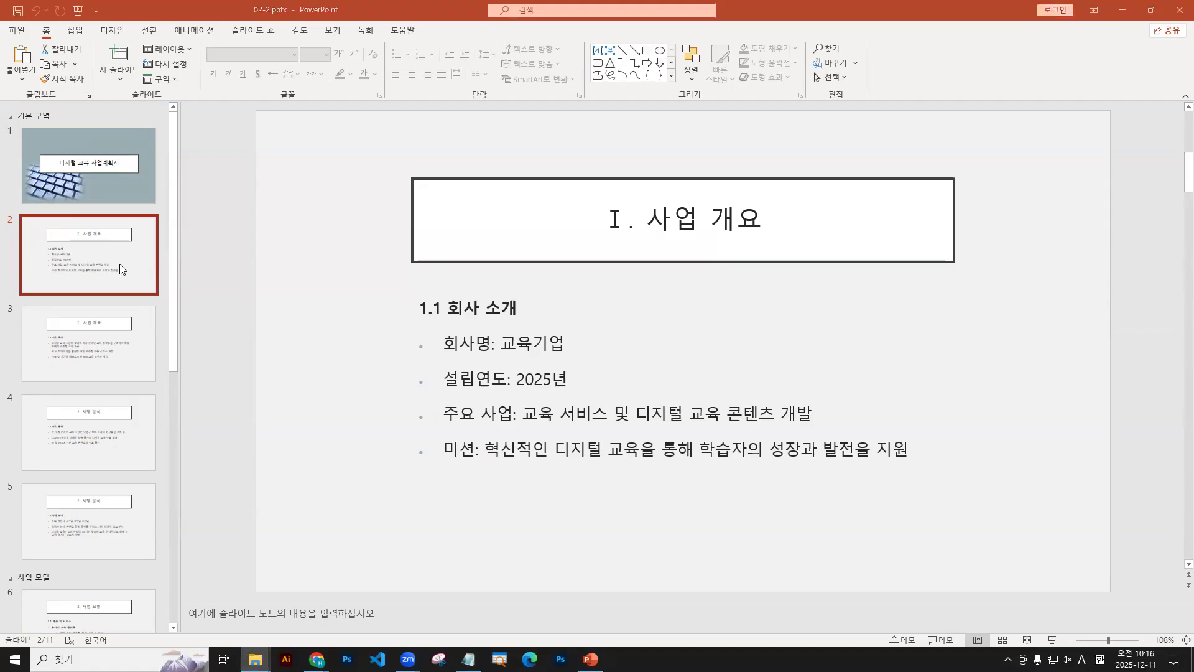
click(113, 31)
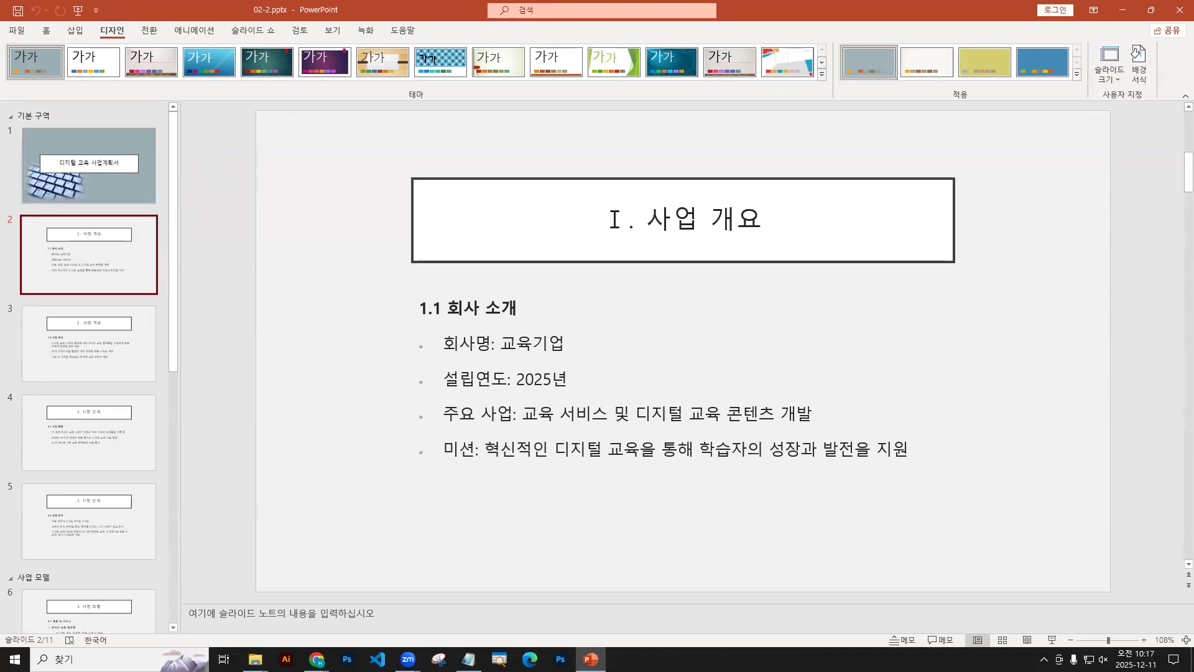
key(super+e)
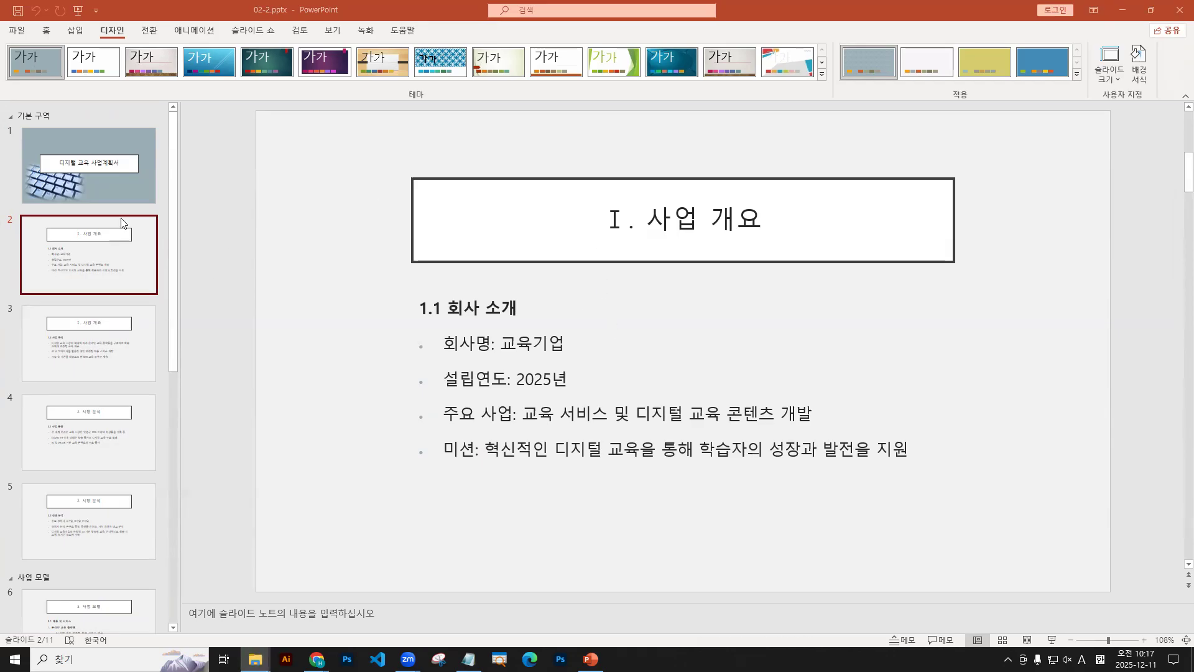
click(1140, 69)
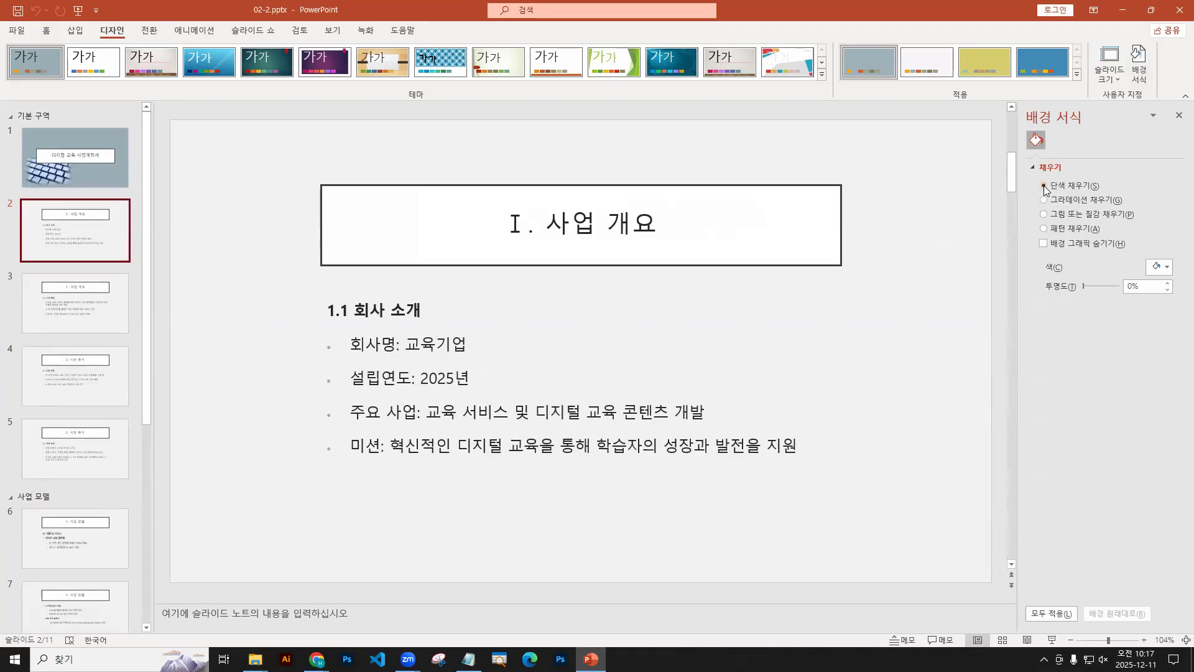
click(1168, 268)
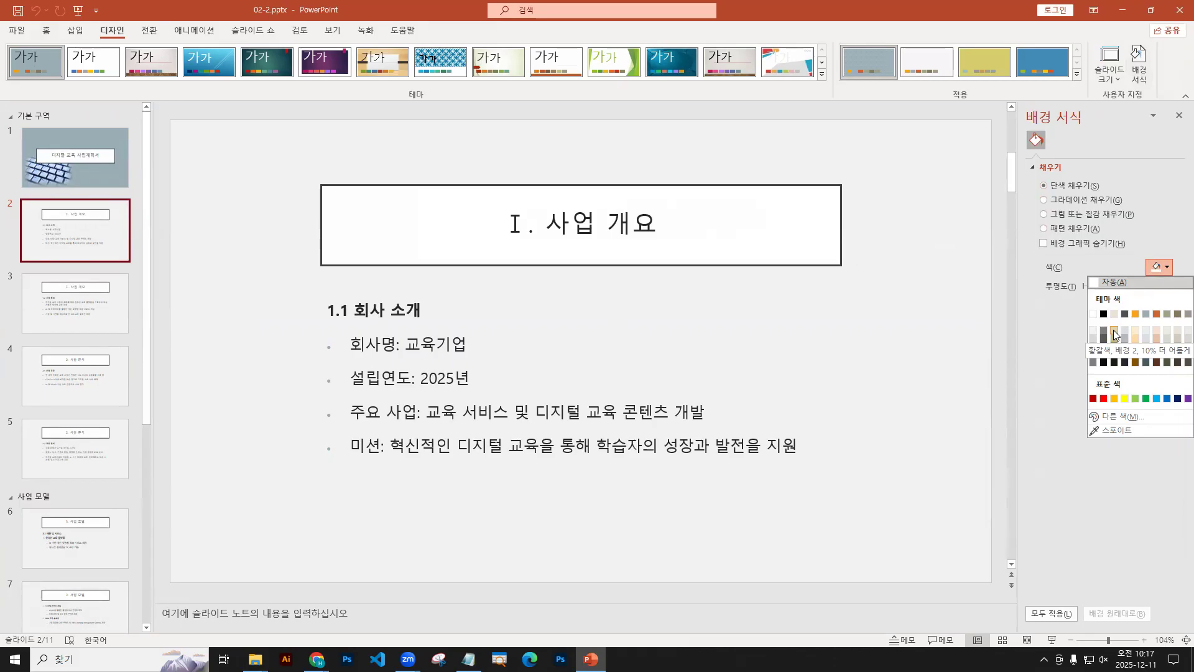
key(Escape)
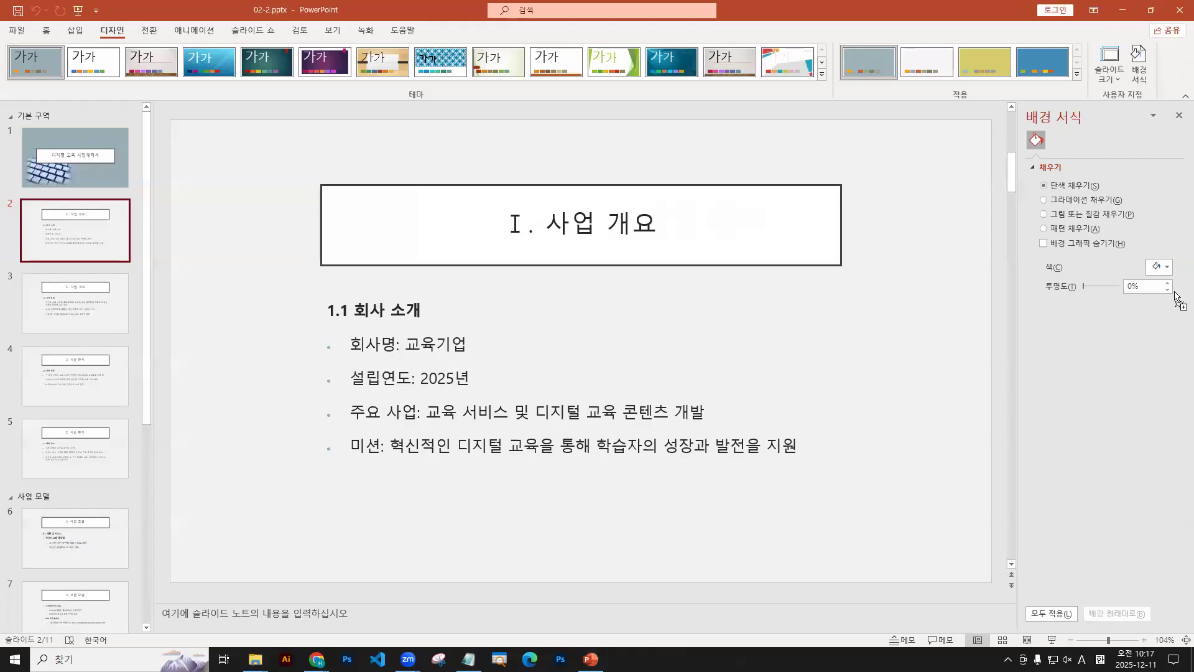
key(Return)
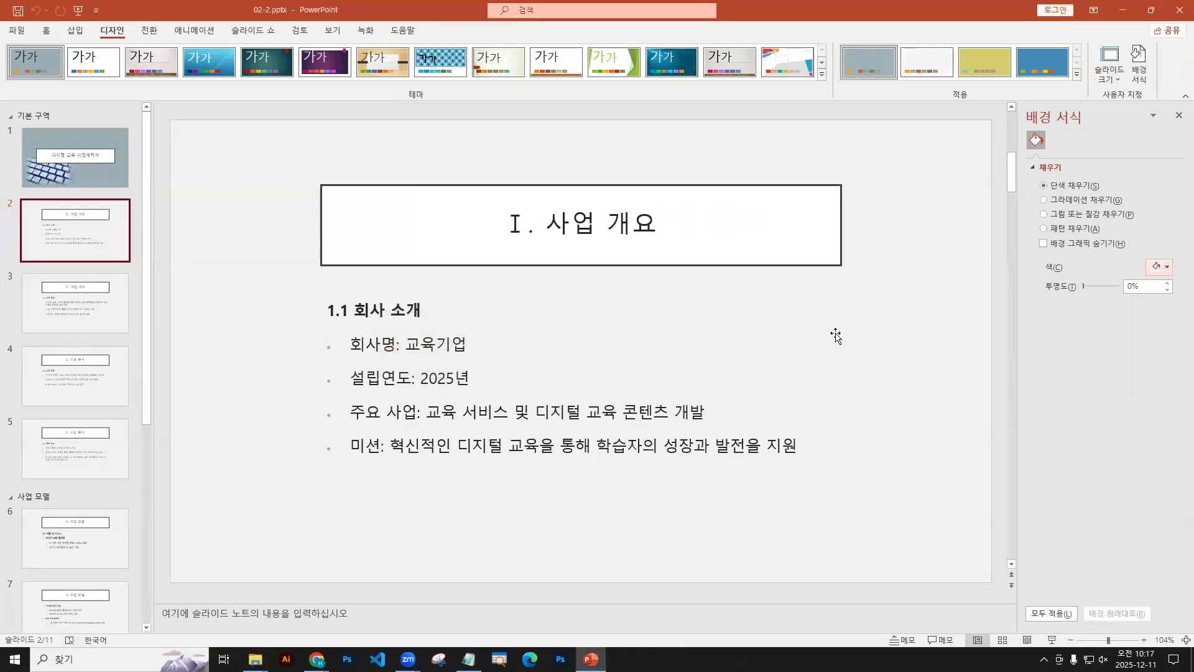
click(1166, 267)
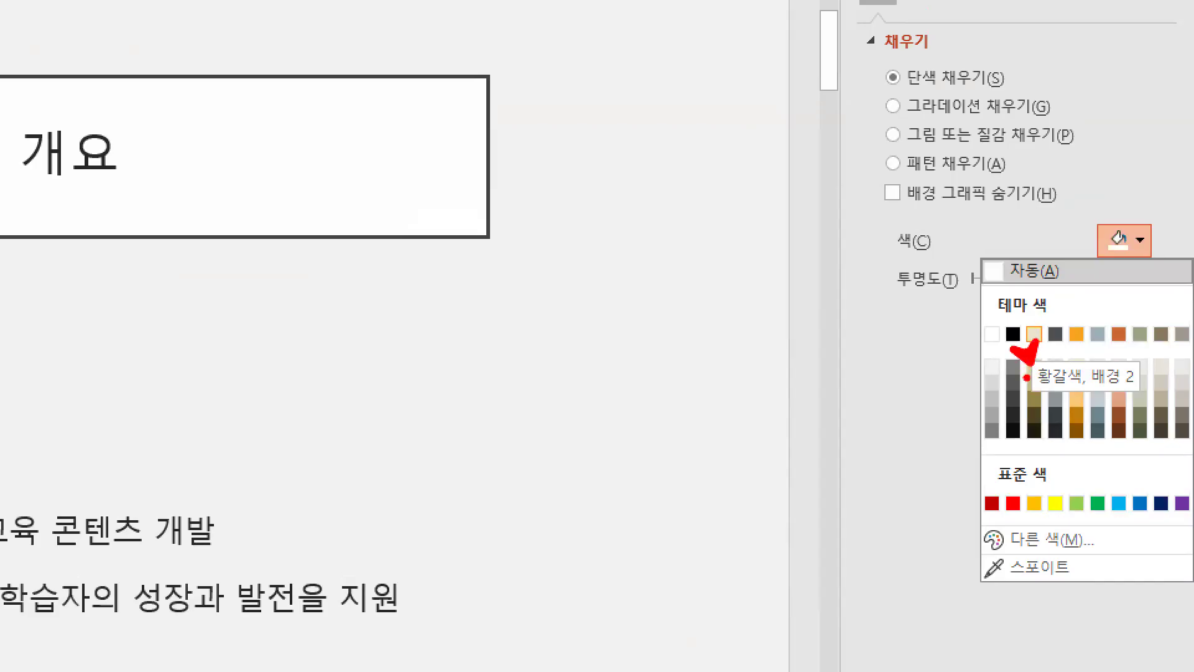
drag(1009, 375, 1011, 396)
key(Escape)
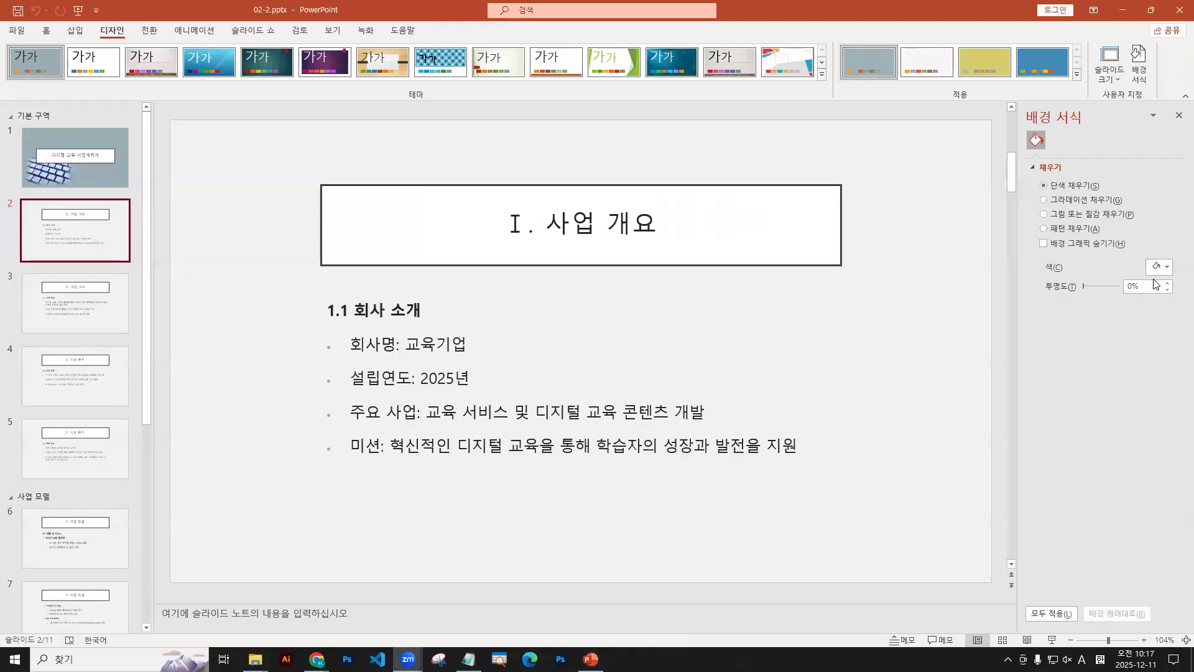
click(1137, 241)
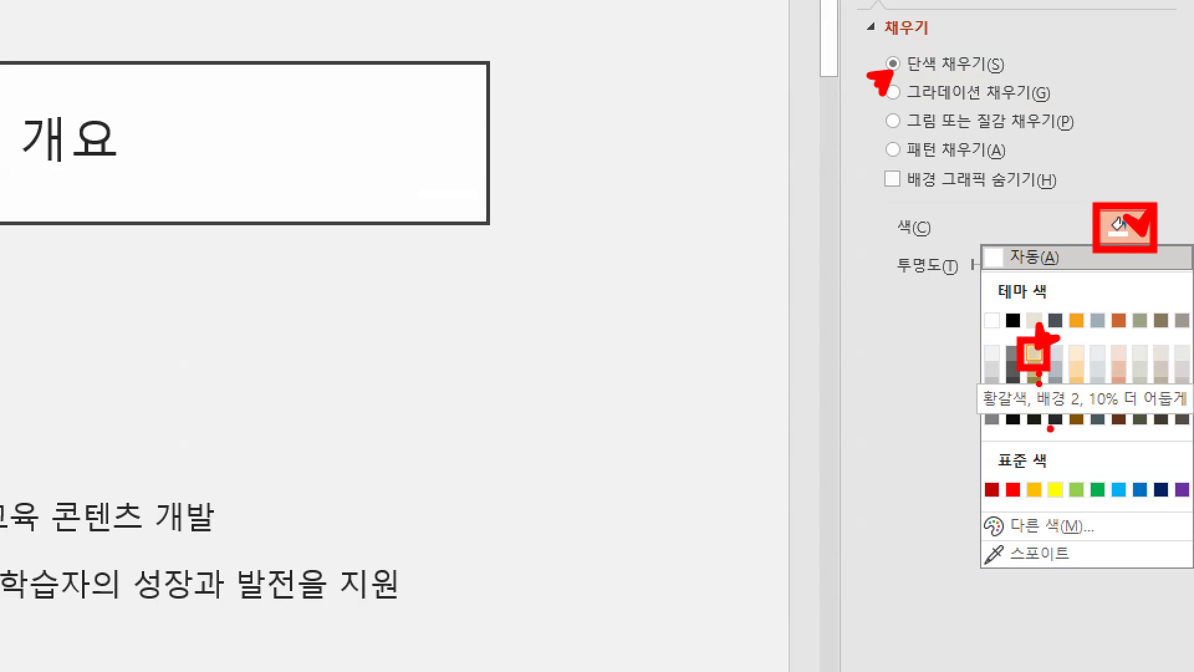
key(Escape)
Step: Fill slide 2's background with the solid color 황갈색, 배경 2, 10% 더 어둡게, and close the background formatting options
click(1163, 267)
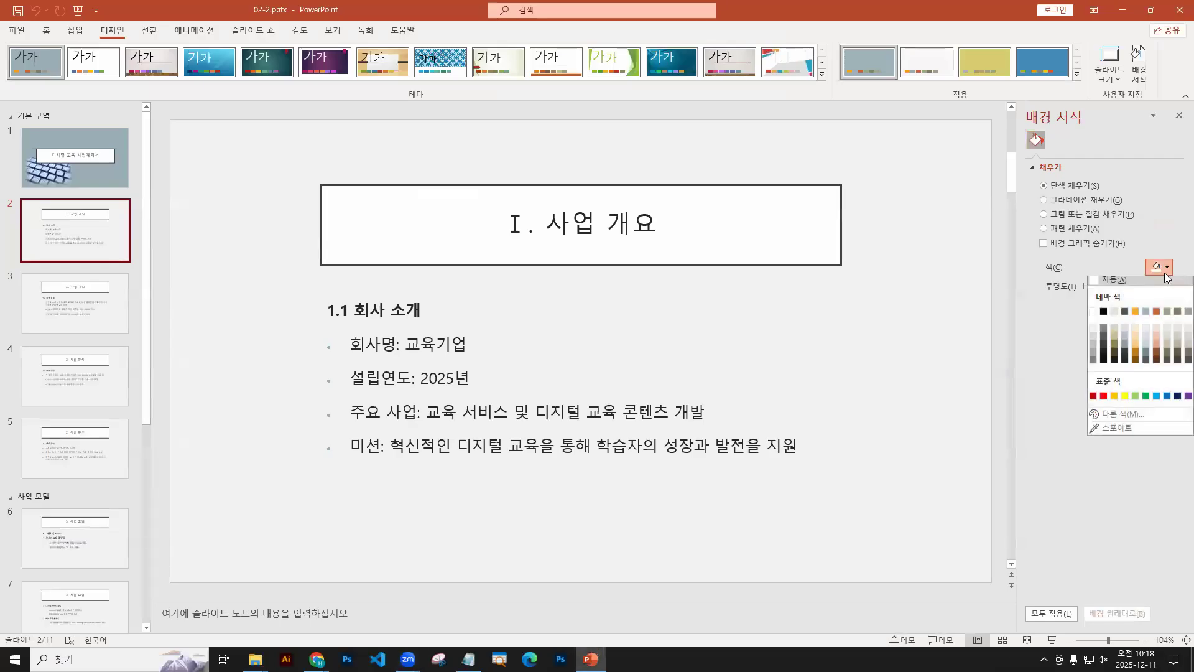
click(1113, 329)
key(ctrl+2)
mouse_move(120, 225)
mouse_down()
mouse_move(143, 220)
mouse_move(125, 238)
mouse_up()
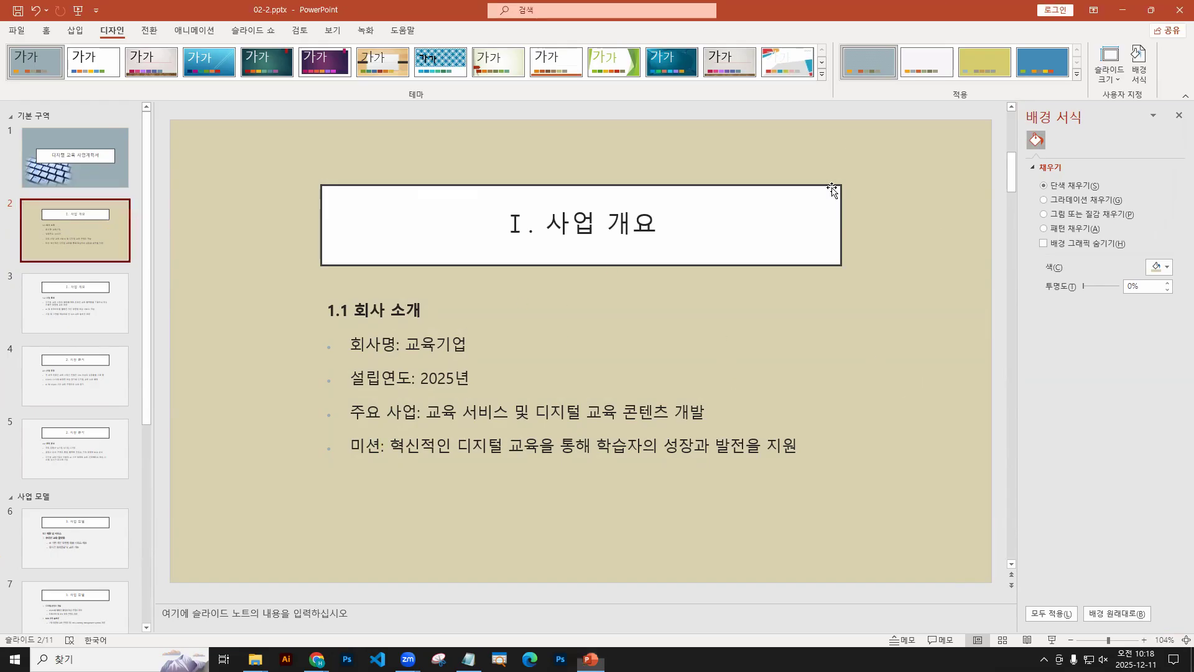
click(1178, 115)
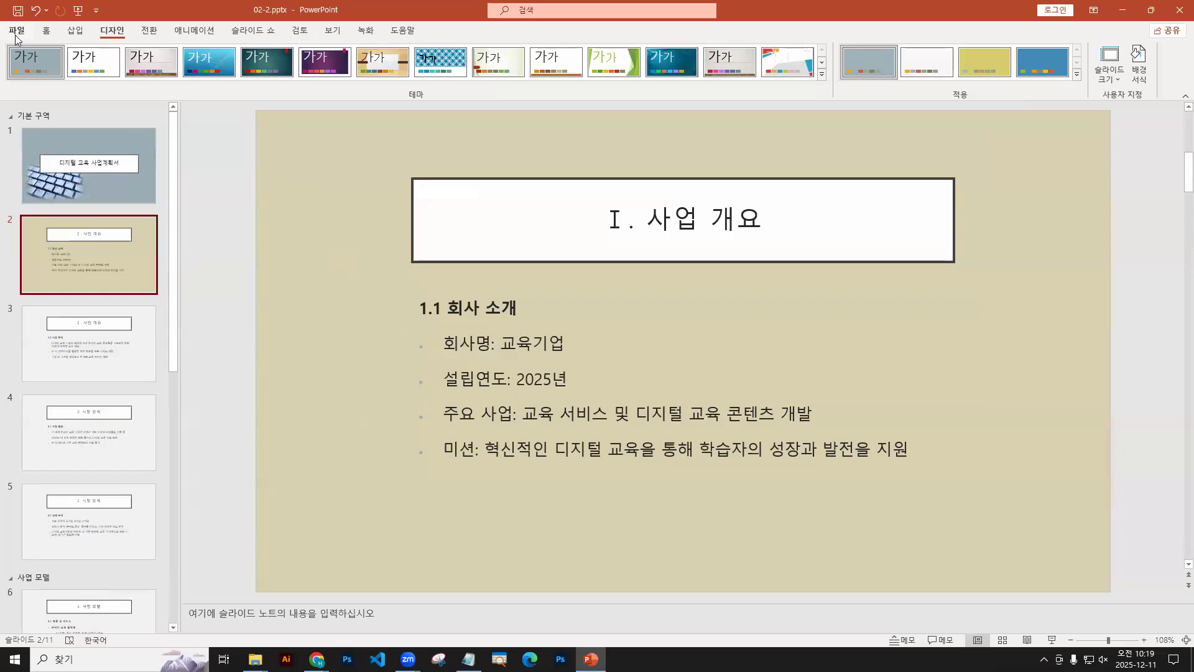
Step: Add the footer "사업계획서" to all slides except the title slide, and check it on slides 1 to 5
click(77, 32)
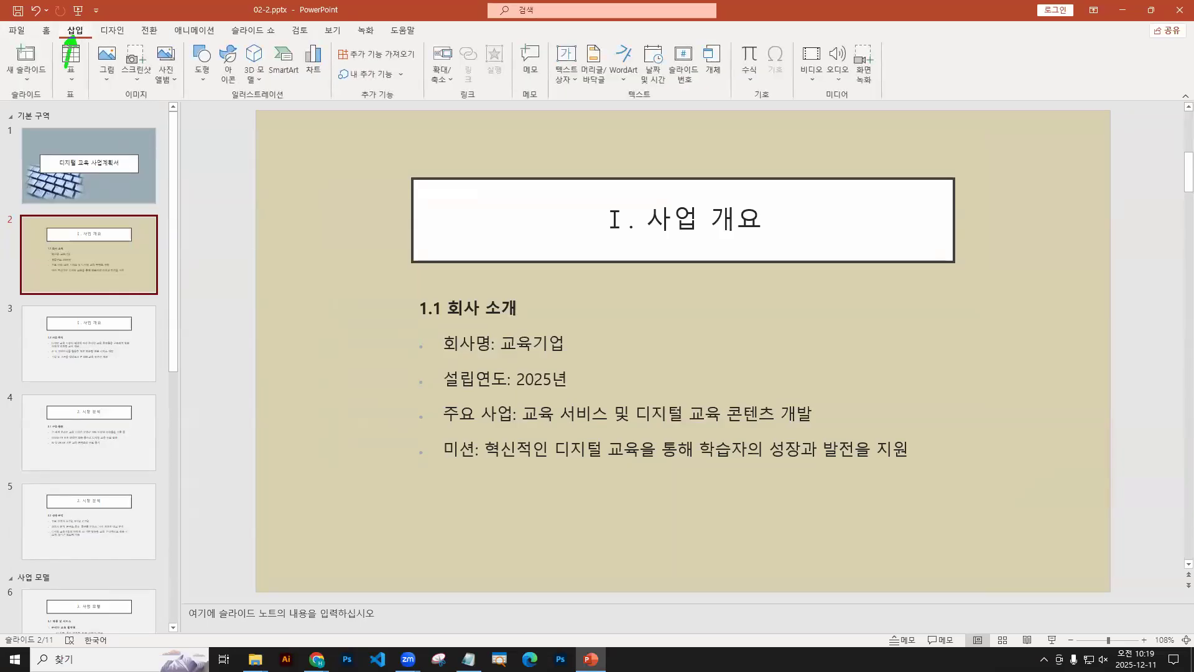
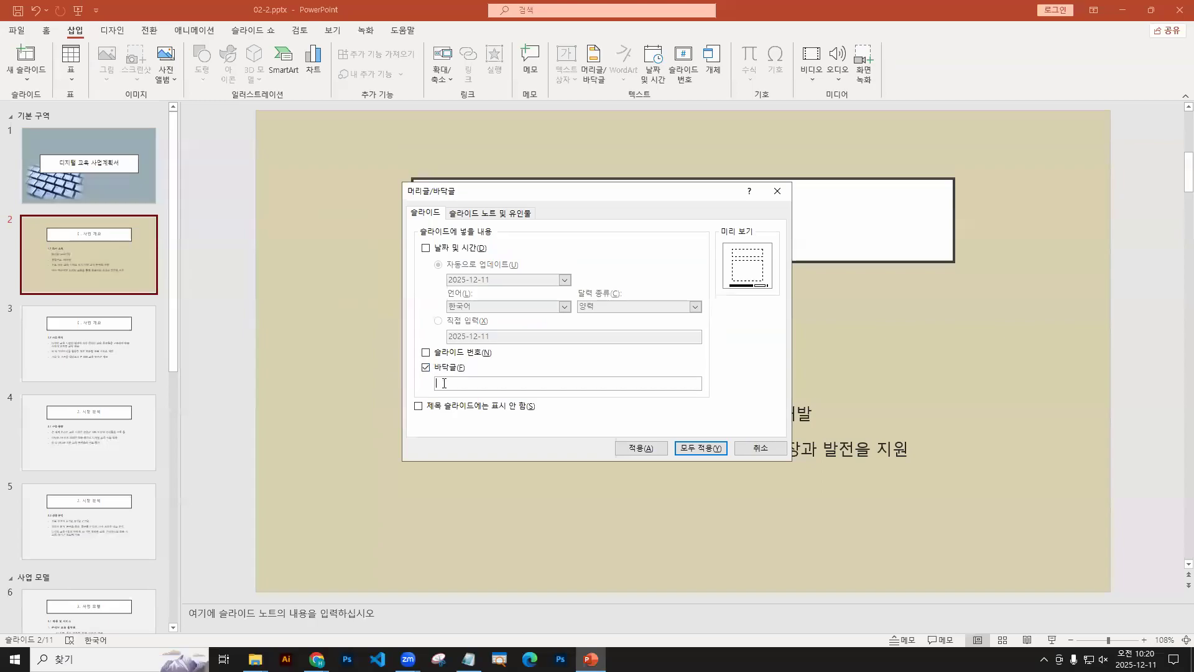
text(업계획)
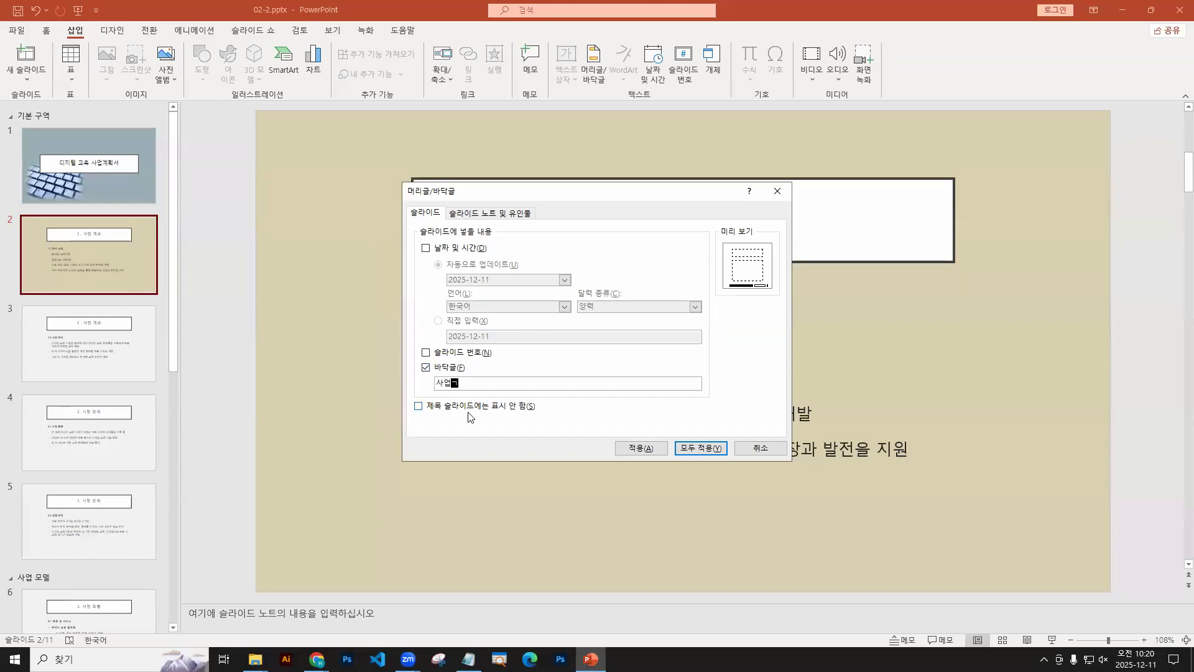
text(서)
click(418, 405)
click(696, 445)
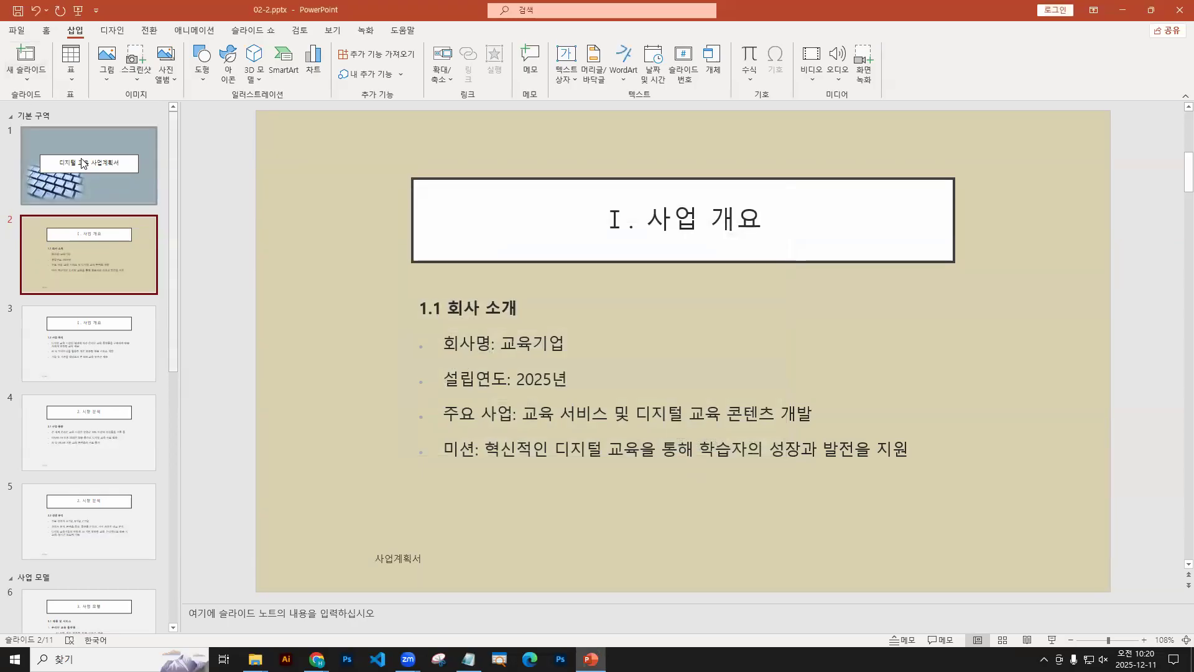
click(100, 187)
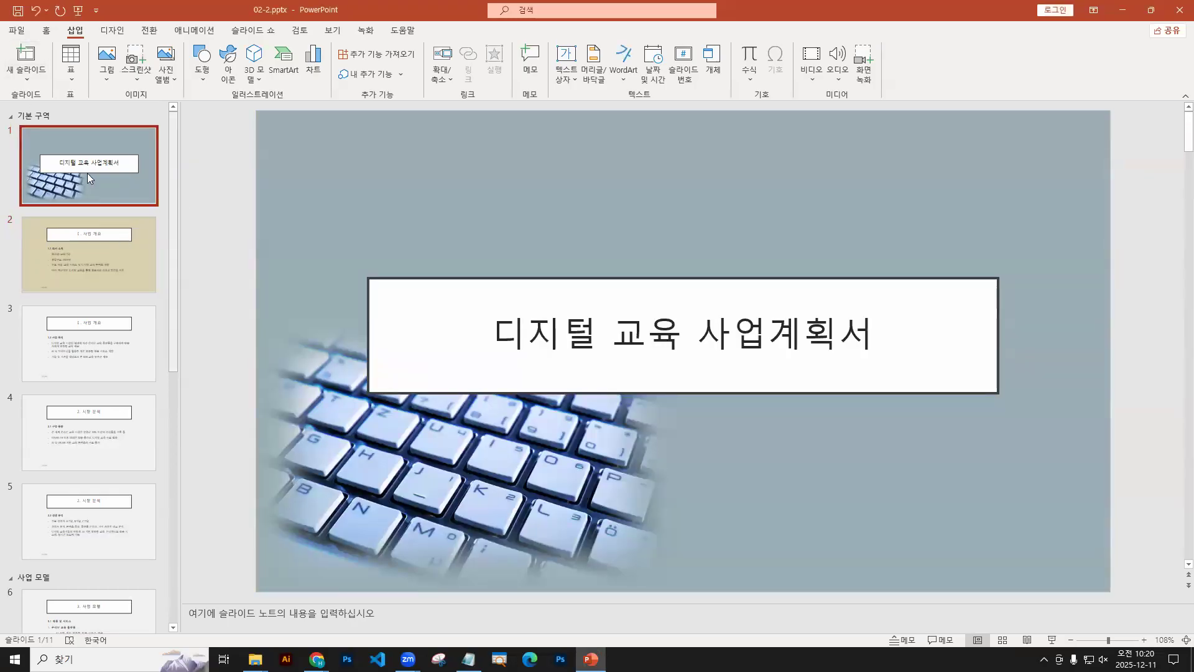
key(Down)
key(Down)
key(Down)
key(Down)
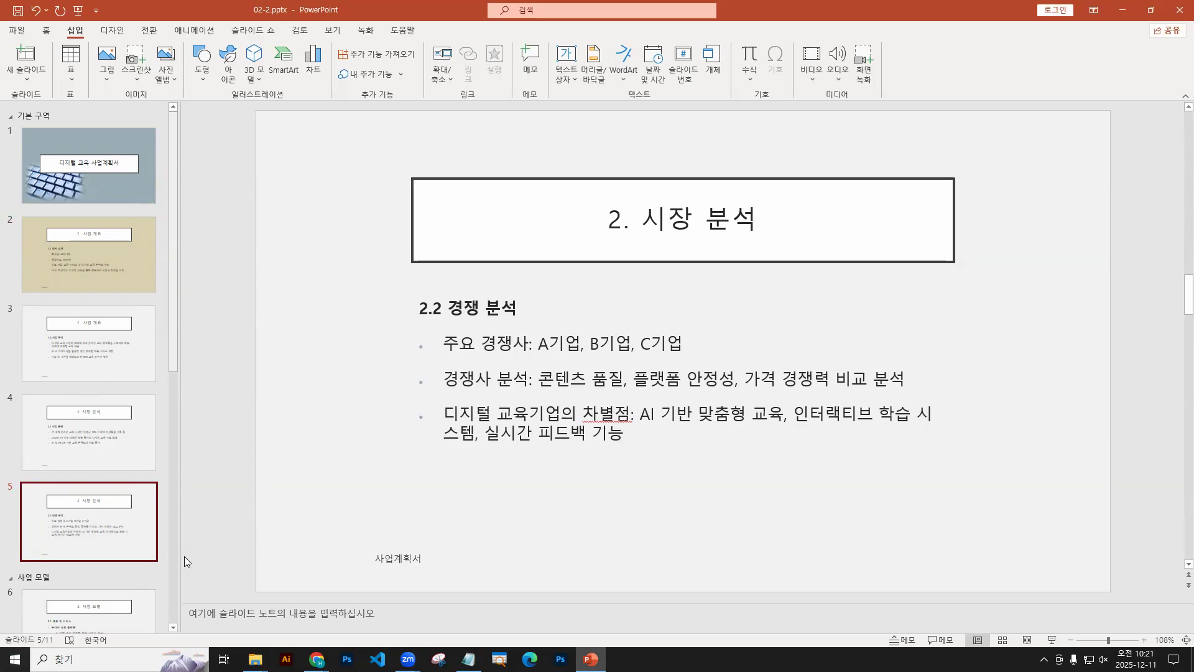
Step: Move slide 4, "2. 시장 분석" (2.1 산업 동향), to directly after the "3.1 제품 및 서비스" slide in the 사업 모델 section
click(110, 414)
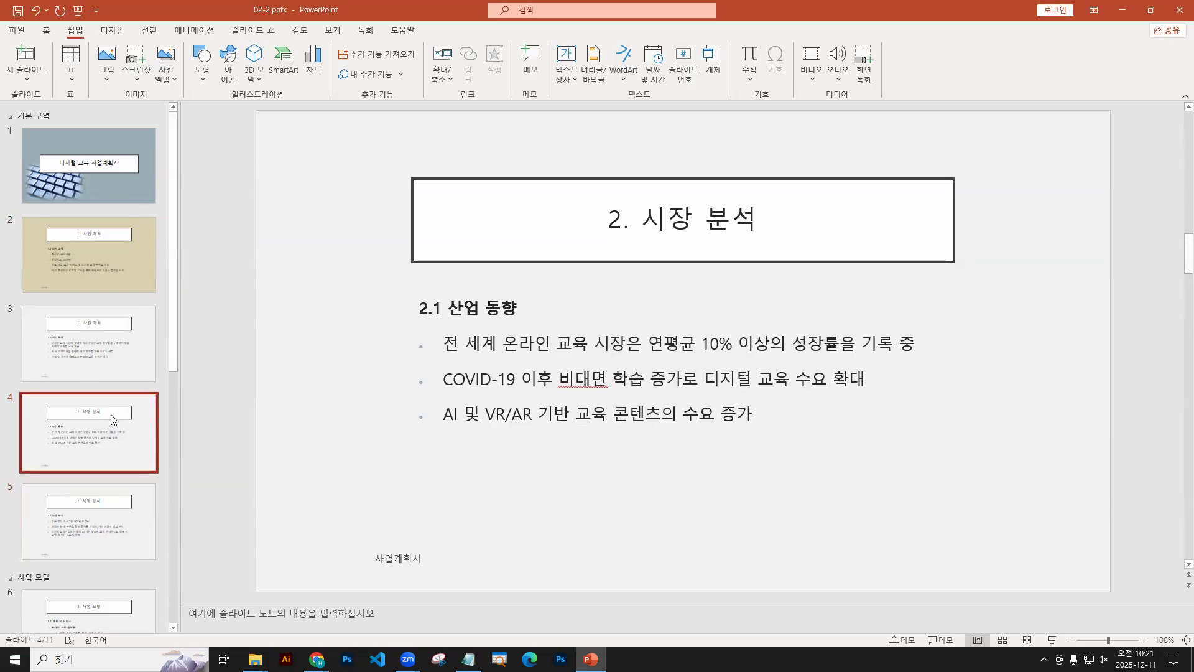
scroll(111, 414, down, 1)
mouse_move(95, 339)
mouse_down()
mouse_move(94, 591)
mouse_move(106, 585)
mouse_up()
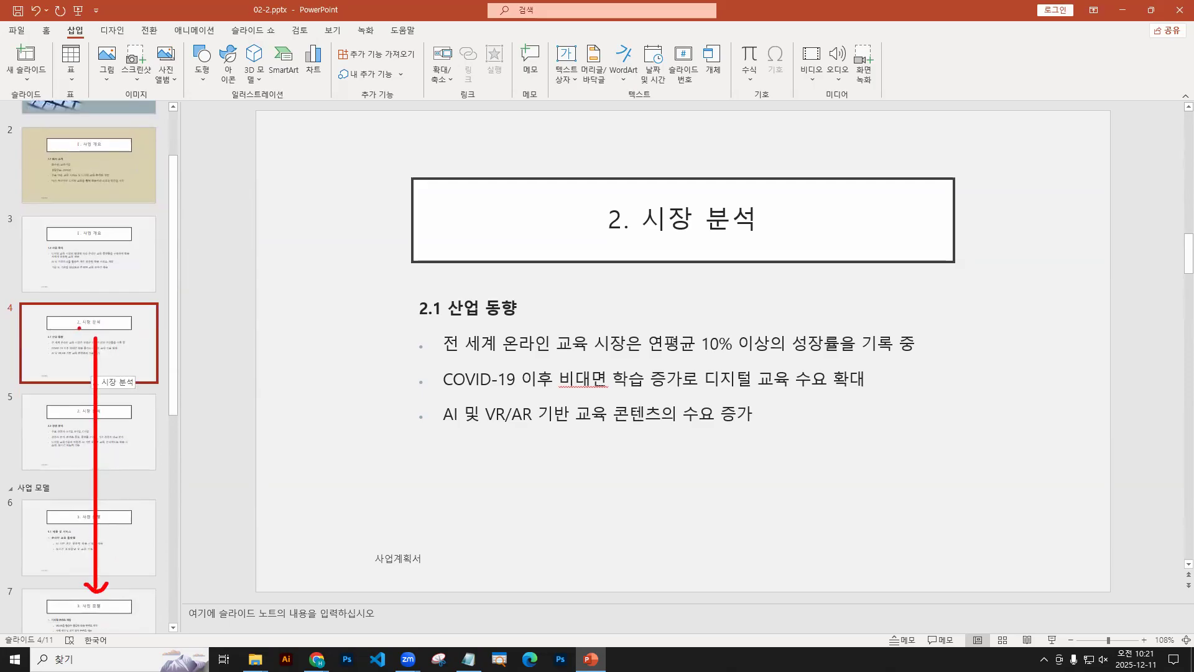
mouse_move(94, 345)
mouse_down()
mouse_move(84, 349)
mouse_move(99, 340)
mouse_move(91, 454)
mouse_move(107, 559)
mouse_move(88, 330)
mouse_move(112, 524)
mouse_move(99, 528)
mouse_up()
Step: Hide slide 5, "3. 사업 모델", from the slide show and unhide it again
click(56, 438)
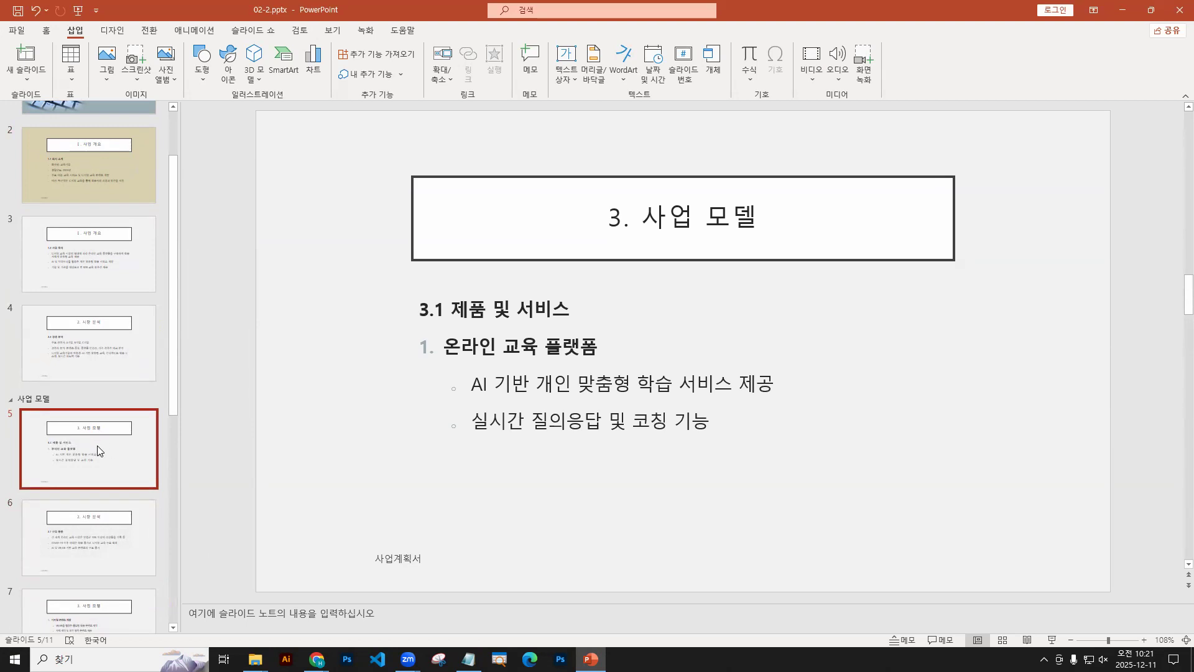
right_click(97, 447)
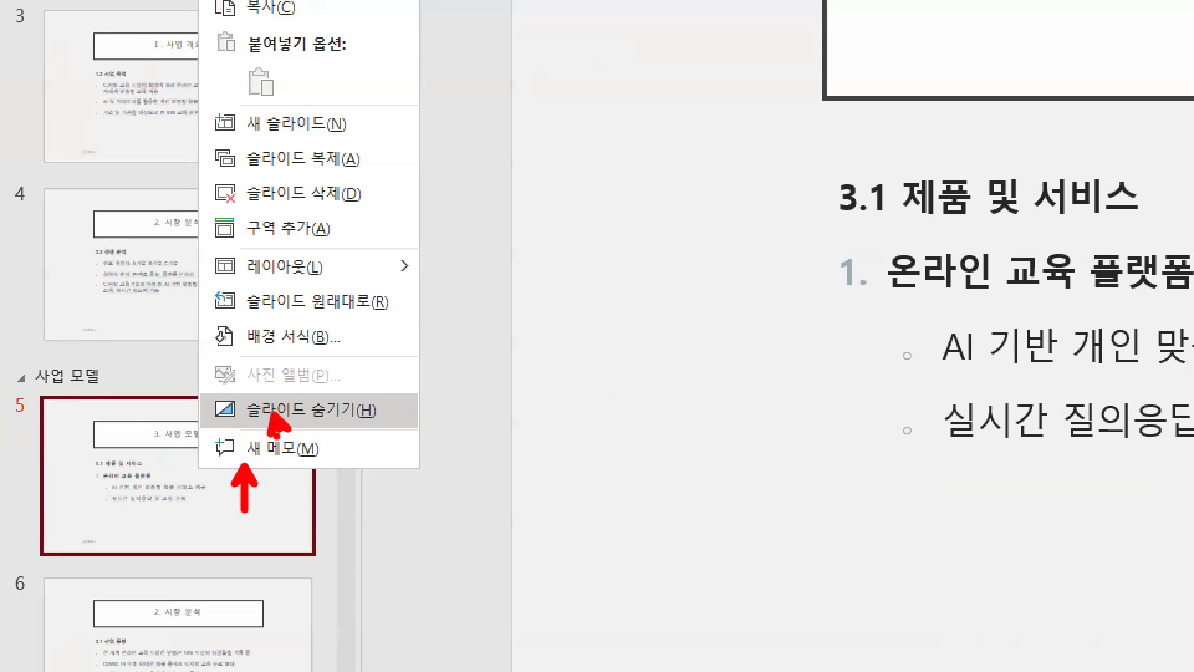
key(Escape)
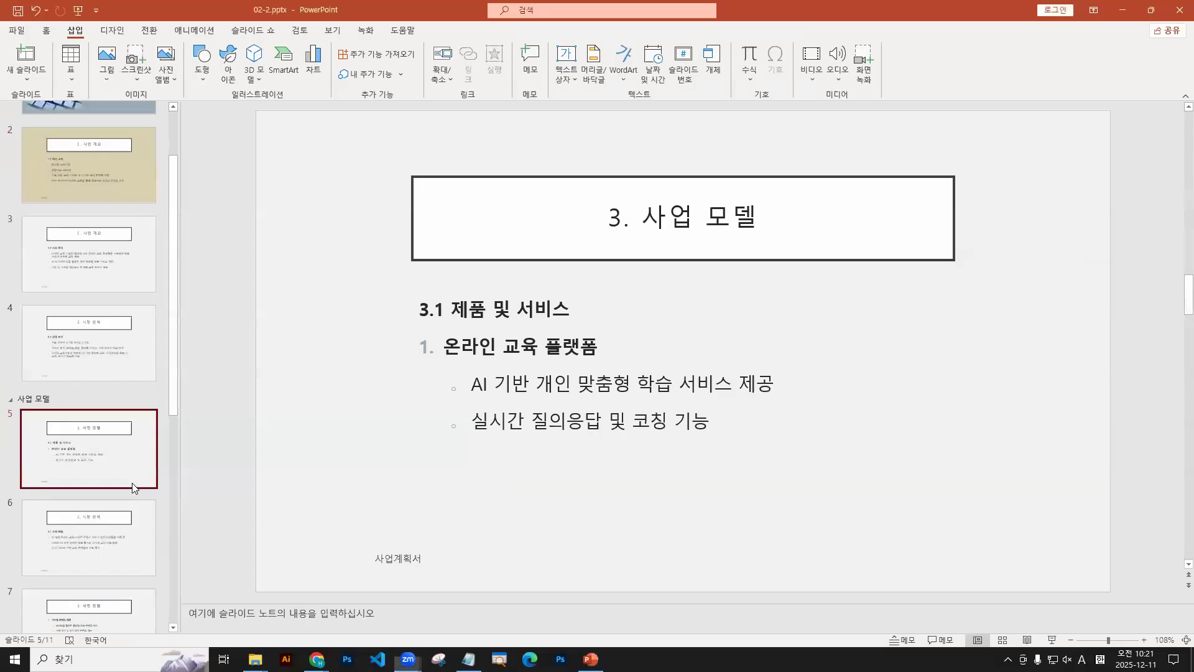
click(251, 33)
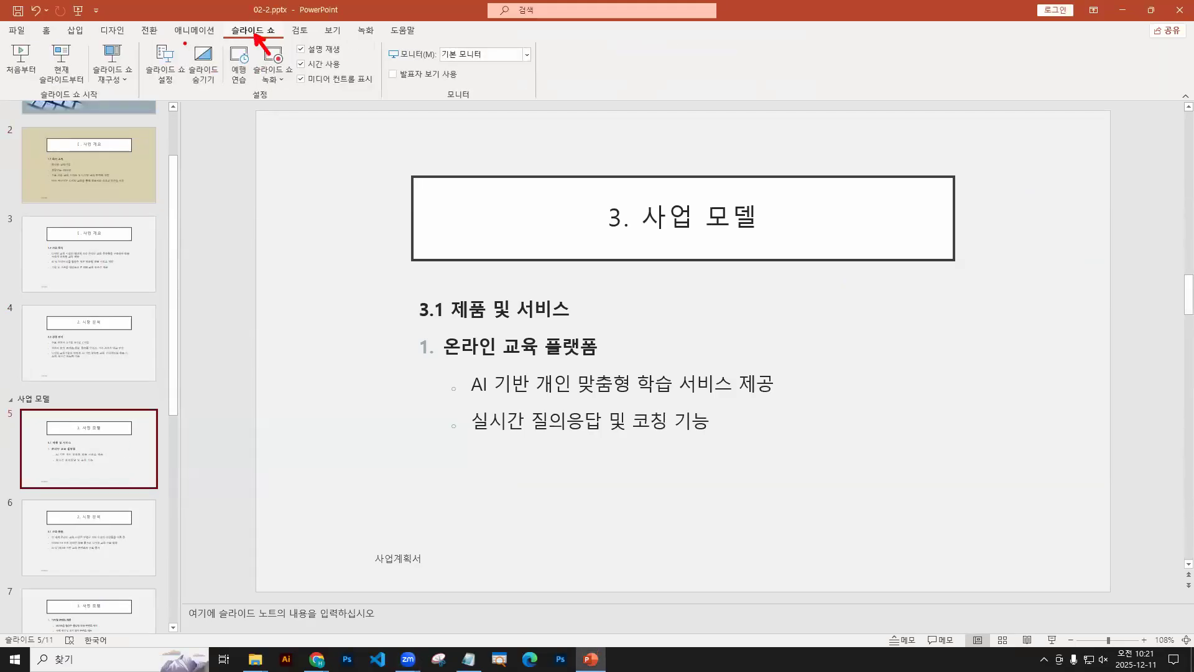
click(208, 81)
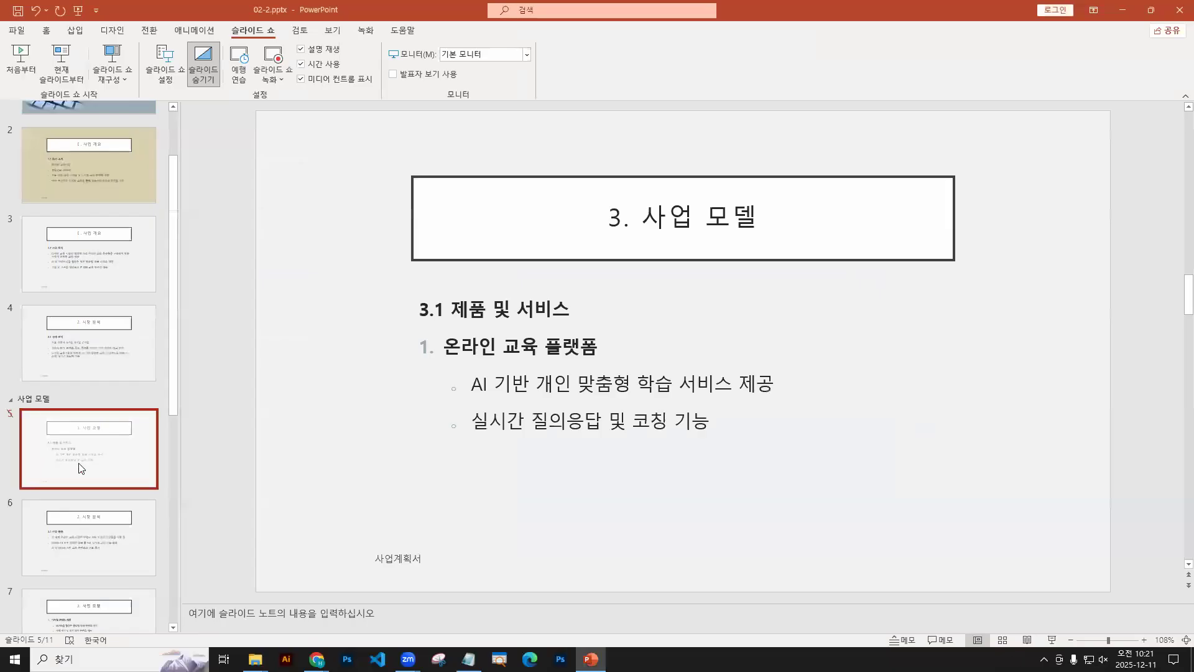
right_click(90, 451)
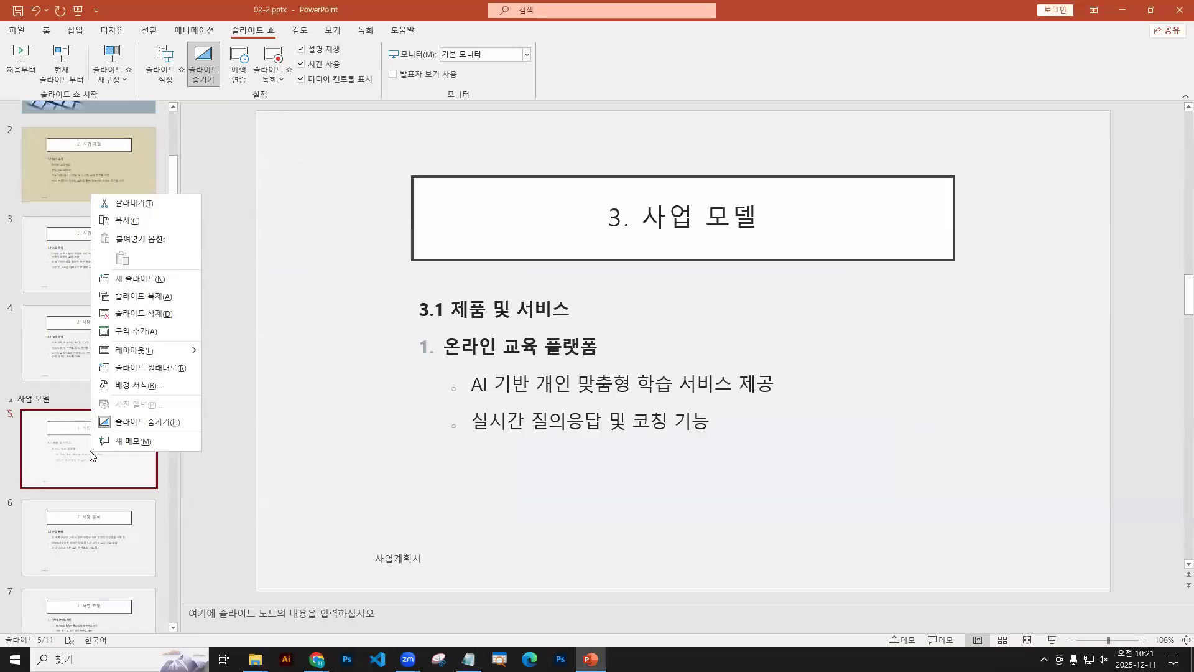
click(115, 421)
Step: Hide slide 5 once more and undo the hiding
right_click(114, 452)
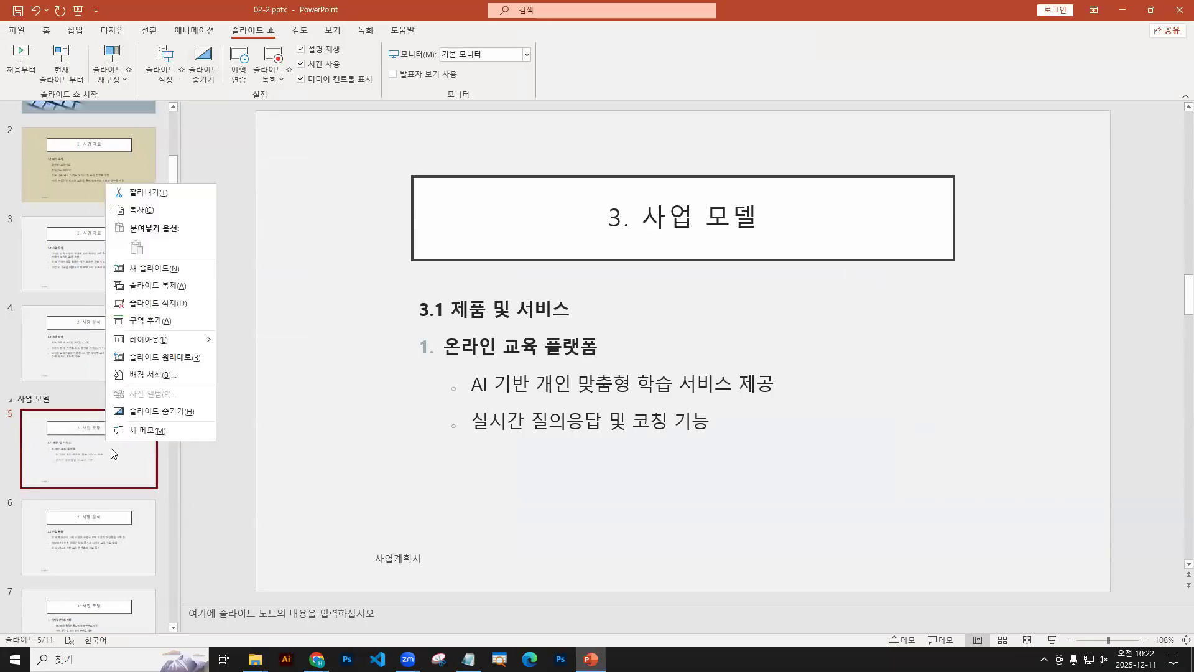
click(137, 406)
drag(5, 407, 18, 432)
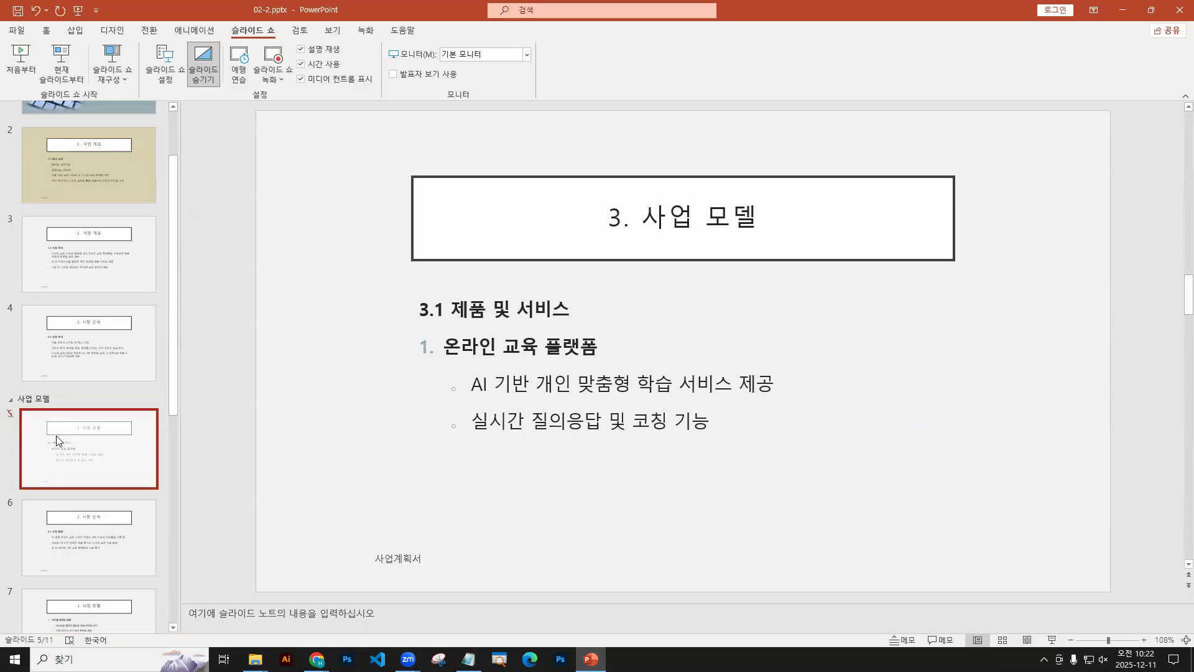
key(ctrl+z)
scroll(40, 431, down, 2)
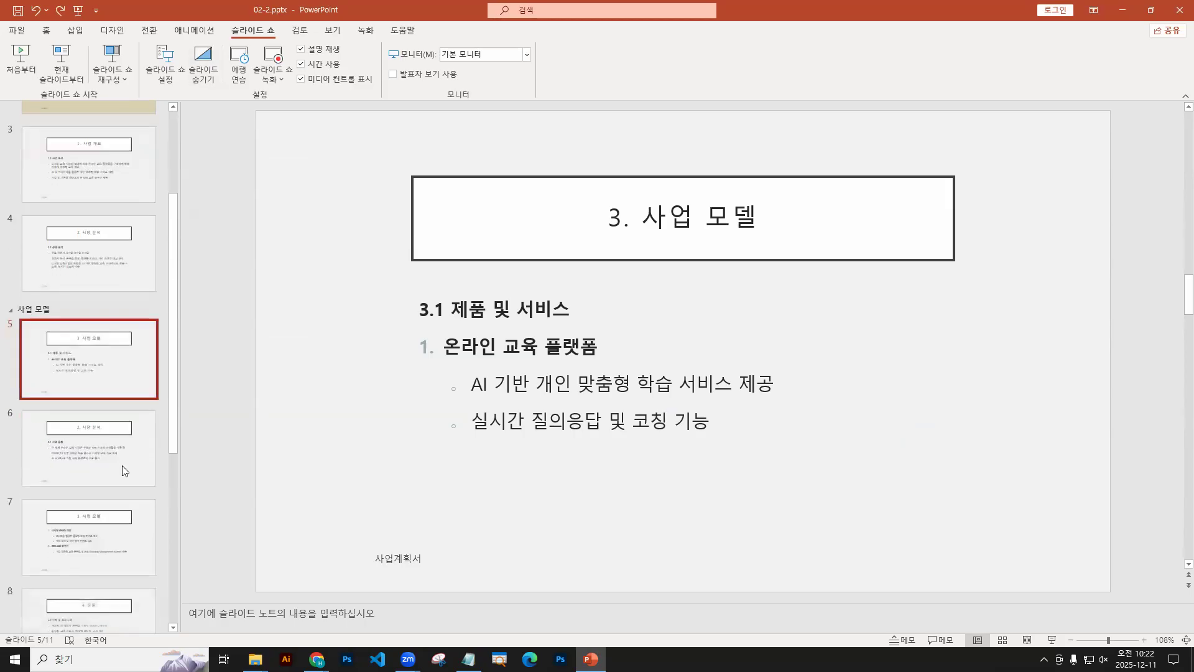
Step: Hide slide 6, "2. 시장 분석" (2.1 산업 동향), from the slide show
scroll(130, 418, up, 4)
scroll(133, 427, down, 2)
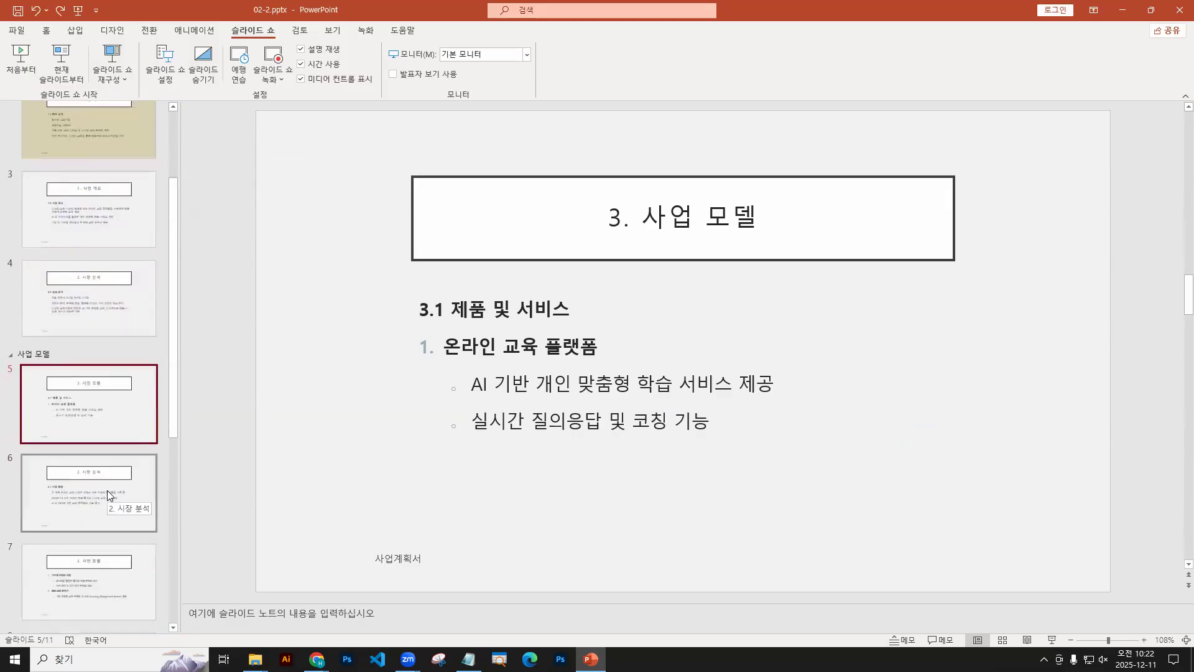
click(107, 490)
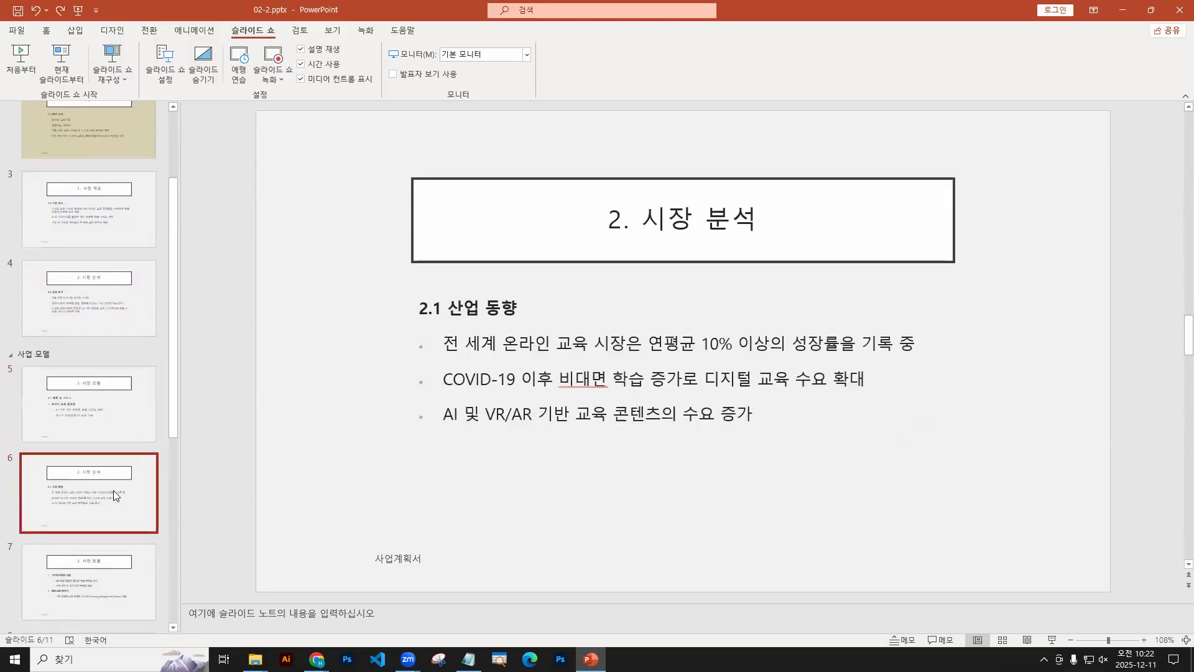
right_click(86, 487)
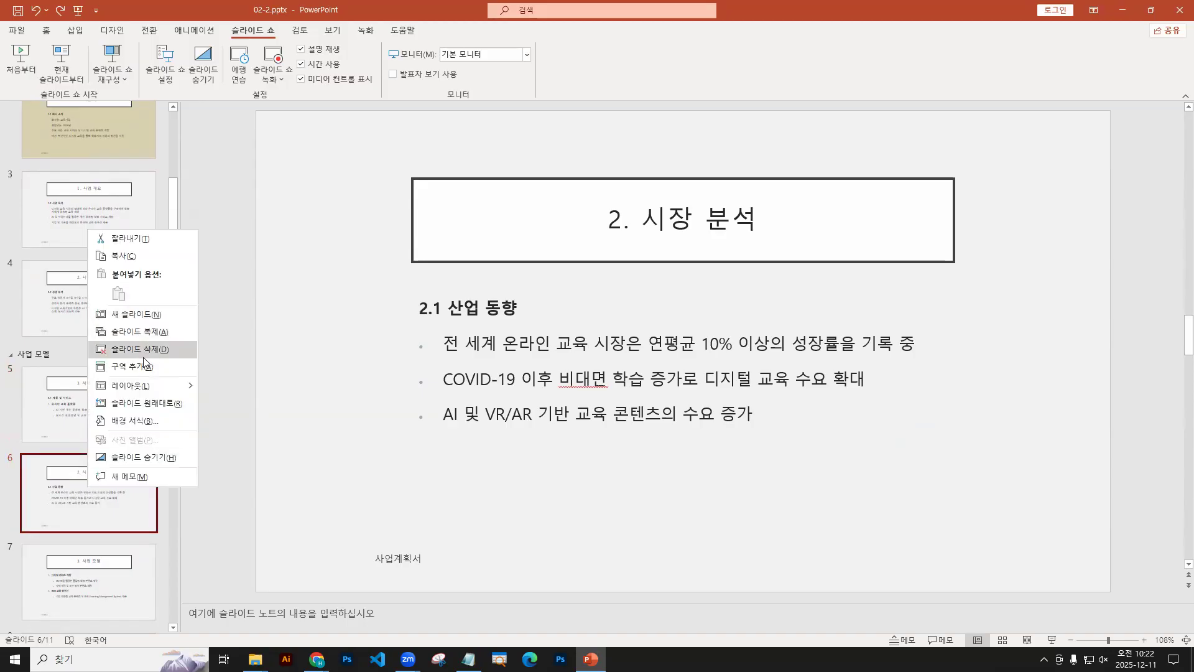
click(142, 457)
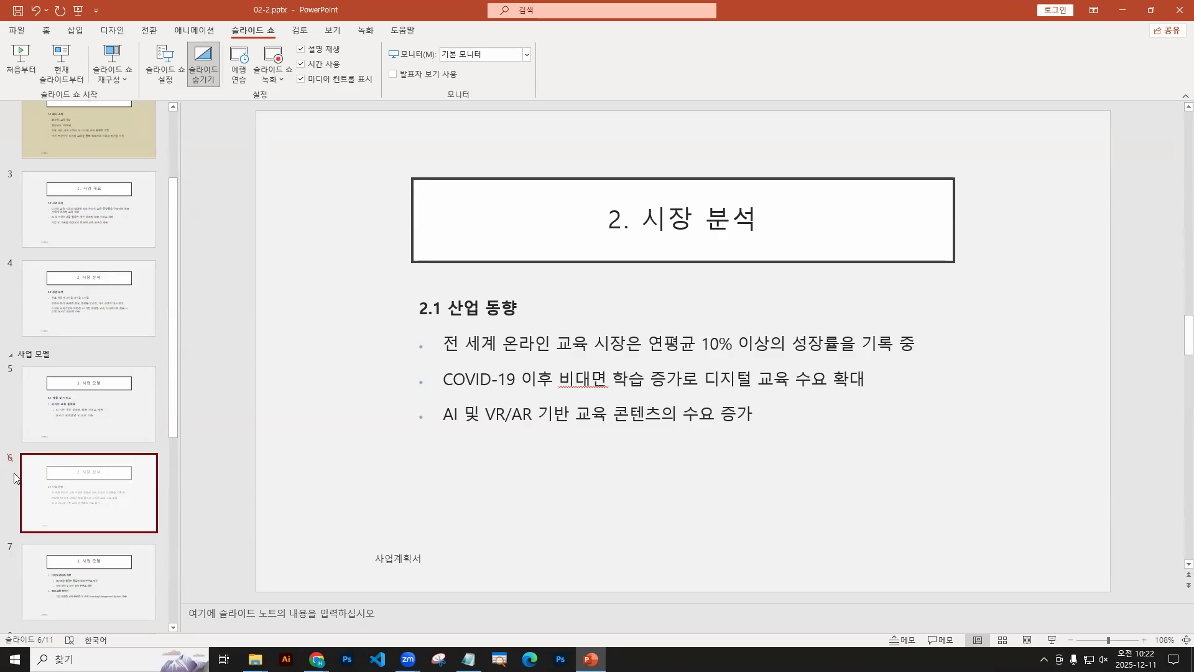
scroll(71, 280, down, 3)
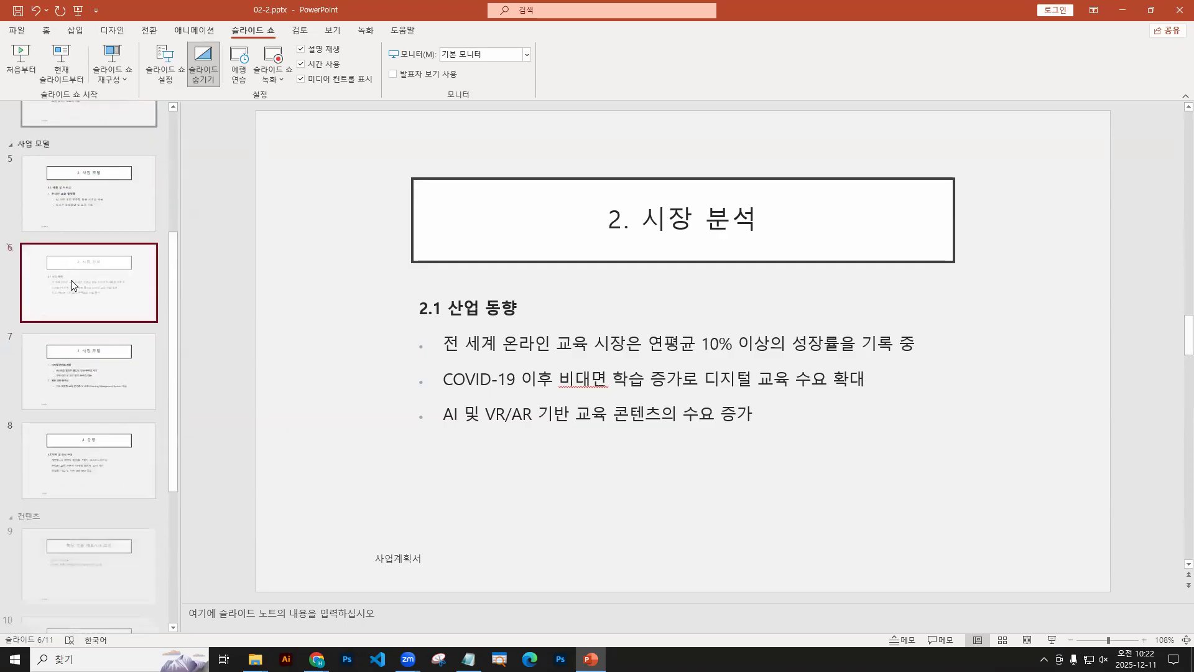
Step: Enter "지정학 특징" as the footer for slide 8, "4. 운영", with the option to omit it on the title slide turned off
click(127, 450)
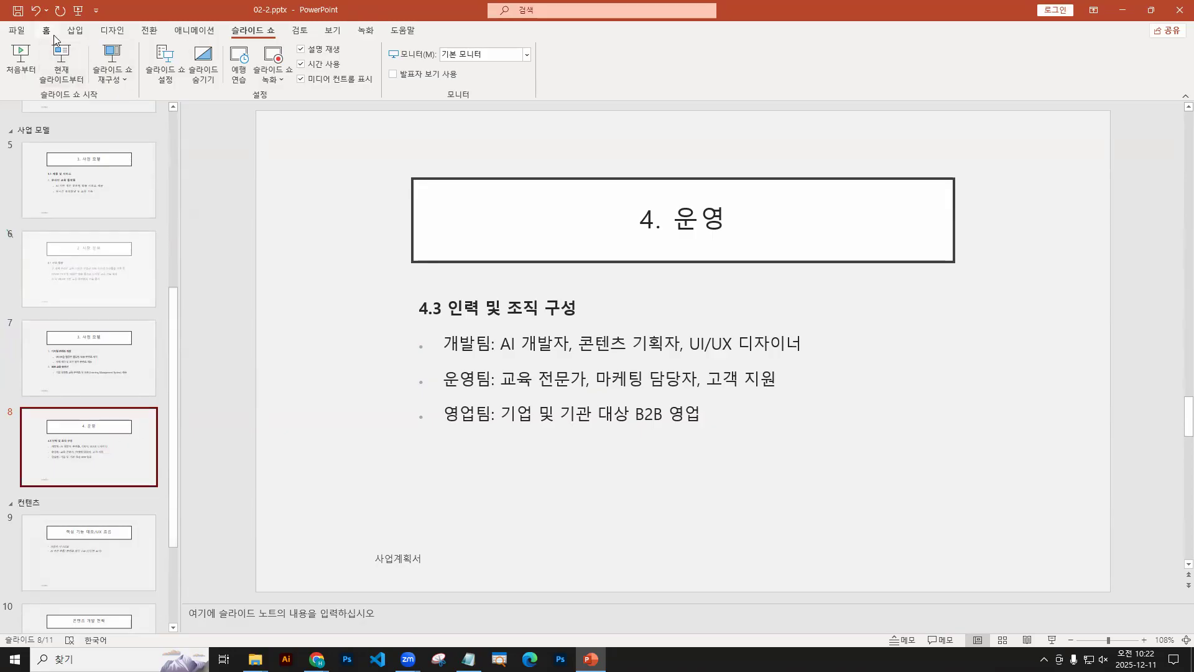
click(75, 30)
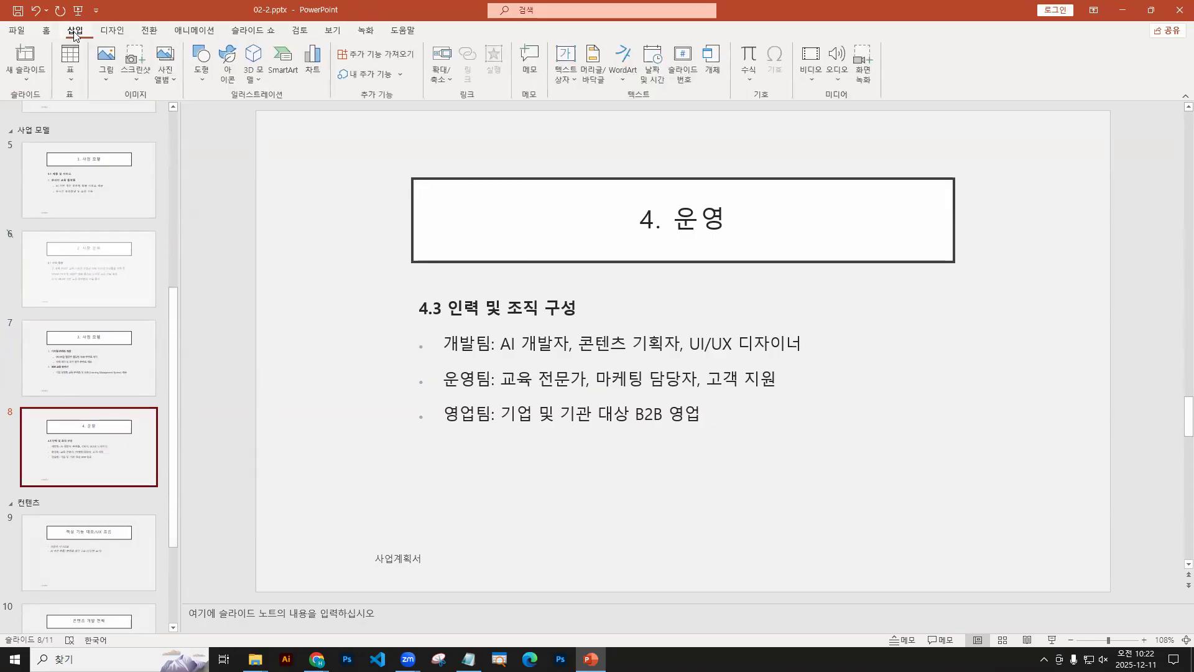
click(594, 73)
double_click(482, 384)
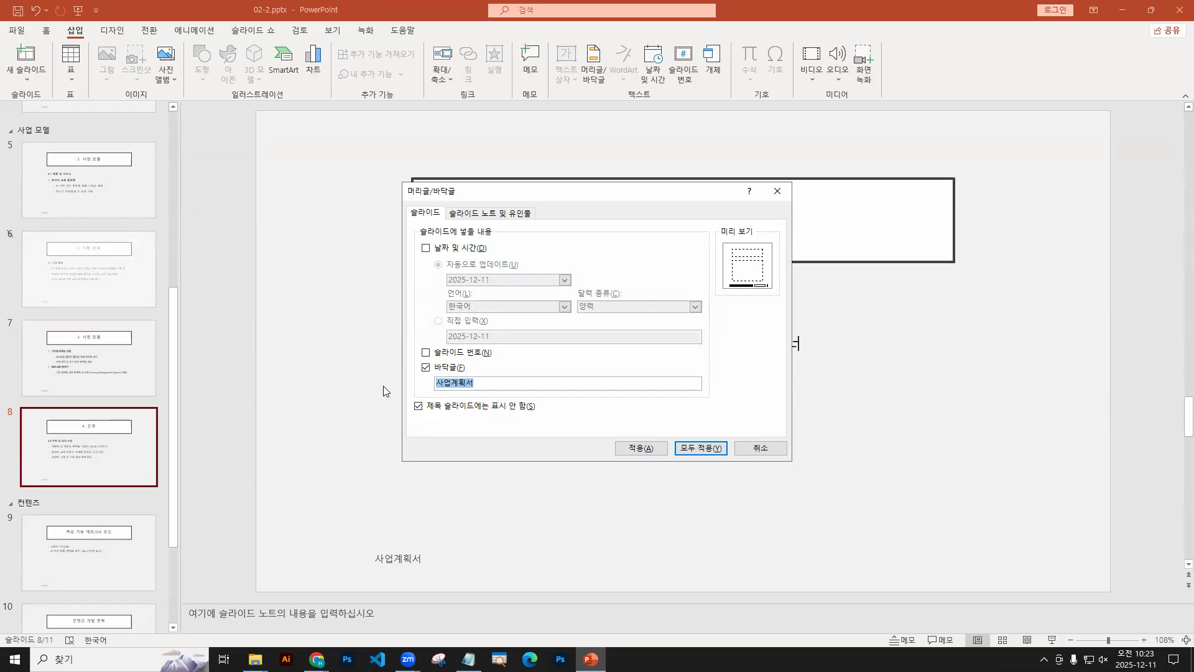
text(ㅈ)
text(정학 특지)
text(ㅇ)
click(419, 409)
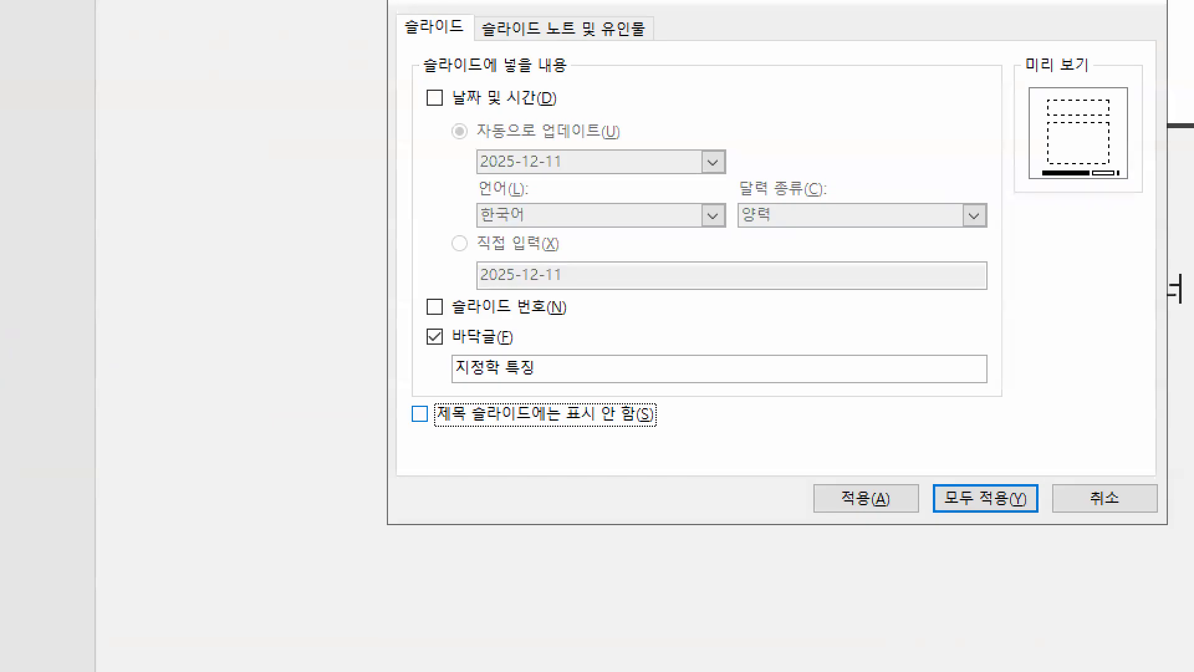
Step: Apply the new footer to slide 8 only, not to the whole presentation
key(g)
mouse_move(436, 419)
mouse_down()
mouse_move(393, 457)
mouse_move(446, 446)
mouse_up()
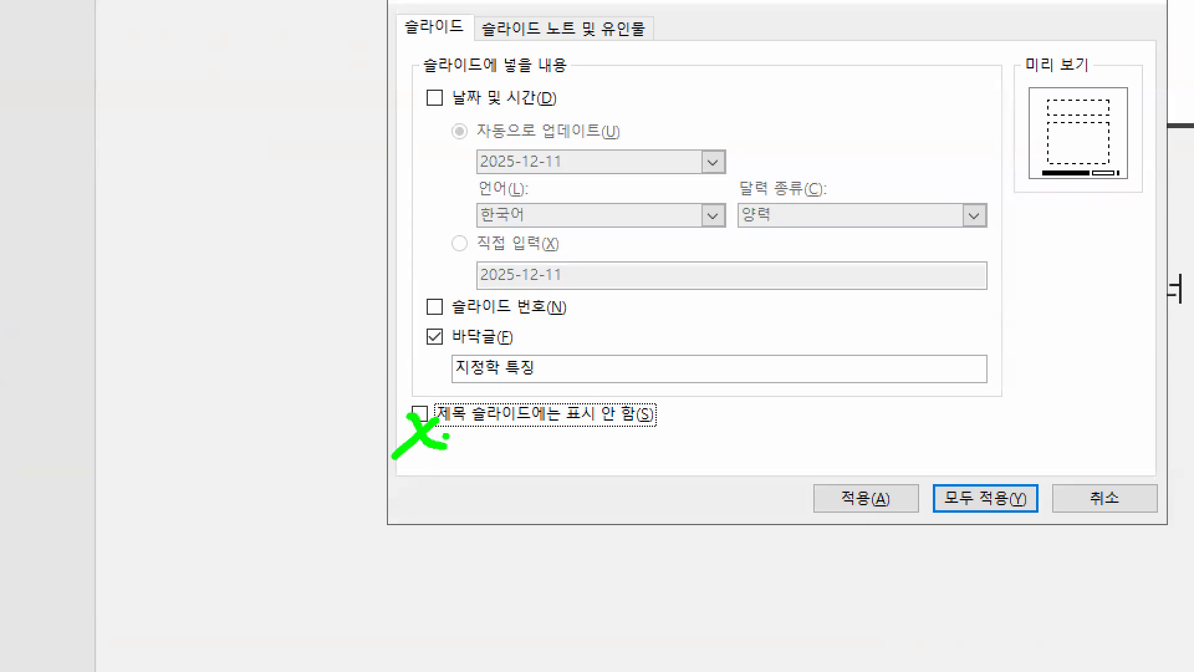
key(e)
key(r)
mouse_move(425, 329)
mouse_down()
mouse_move(431, 341)
mouse_move(443, 322)
mouse_up()
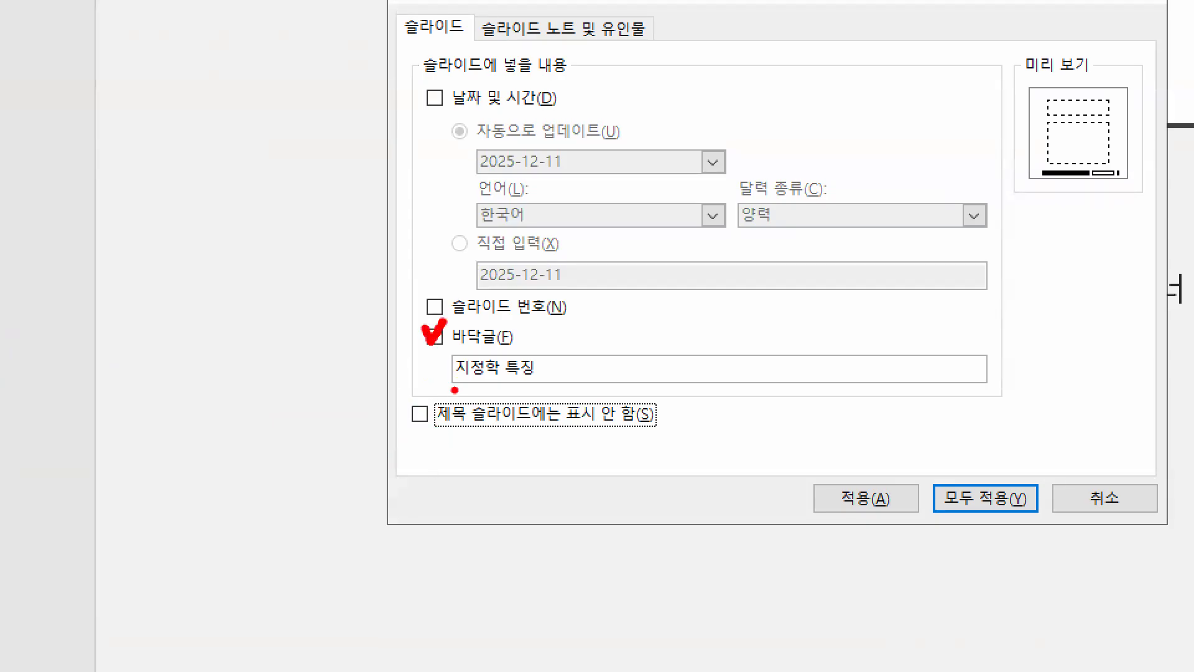
drag(456, 386, 536, 386)
key(g)
mouse_move(862, 511)
mouse_down()
mouse_move(835, 493)
mouse_move(890, 515)
mouse_move(880, 520)
mouse_up()
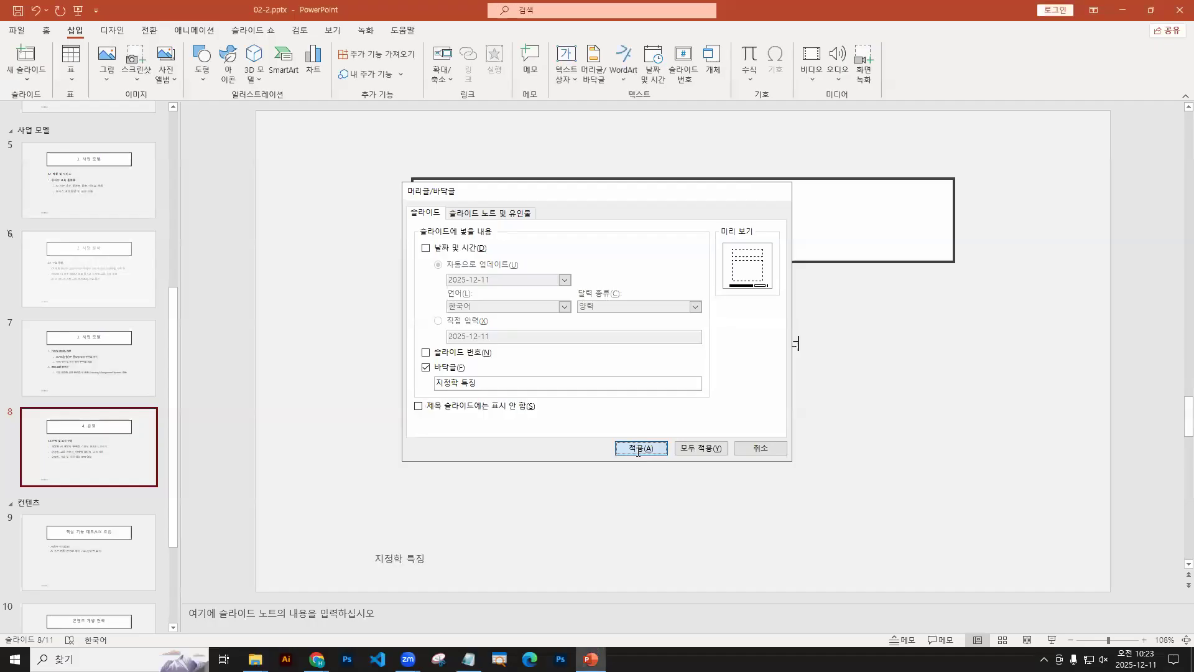
click(637, 447)
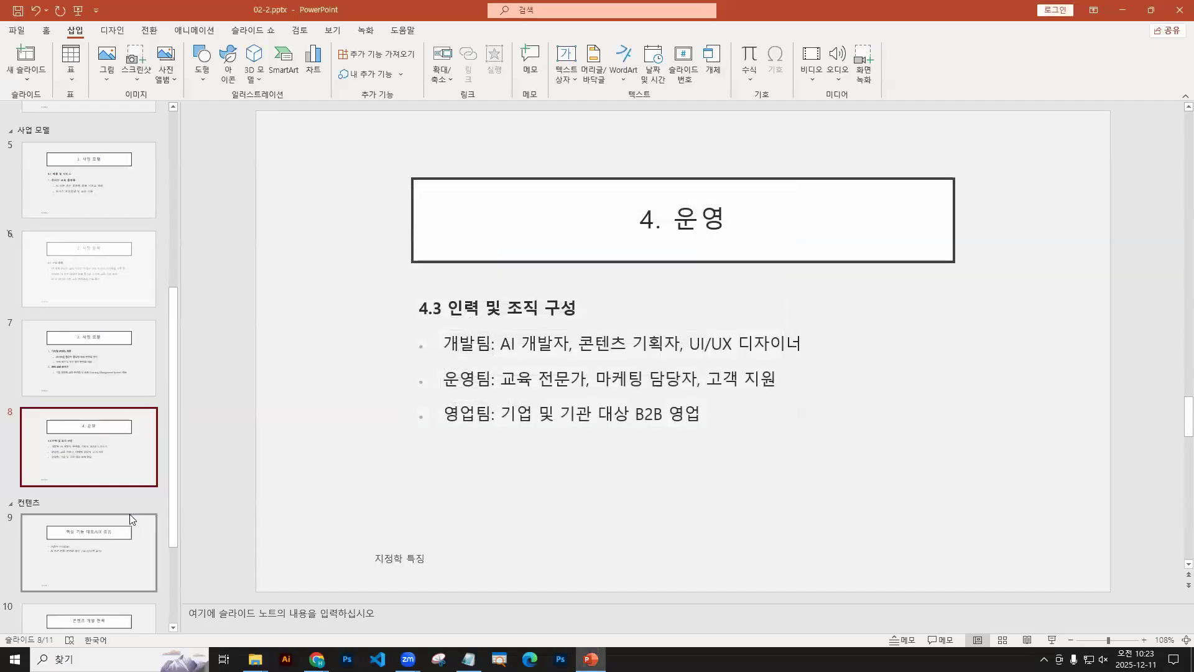
Step: Compare the footers on slides 6, 7 and 8
click(91, 371)
click(78, 277)
click(78, 364)
click(82, 299)
click(83, 403)
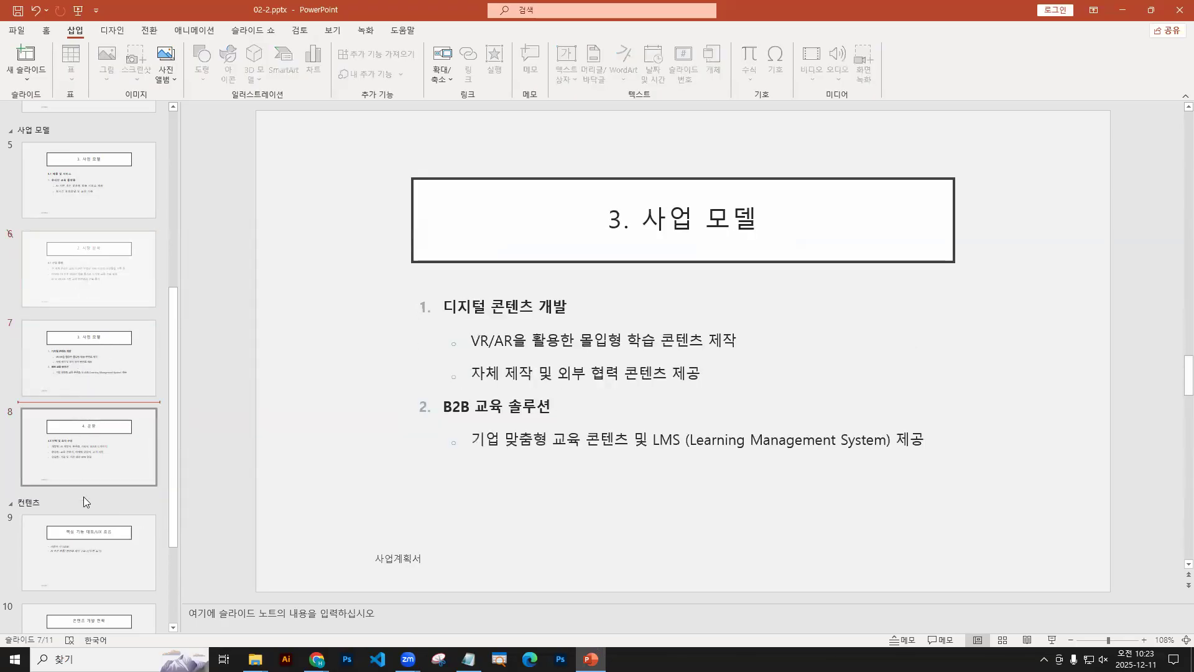
click(85, 490)
drag(373, 568, 439, 567)
key(Escape)
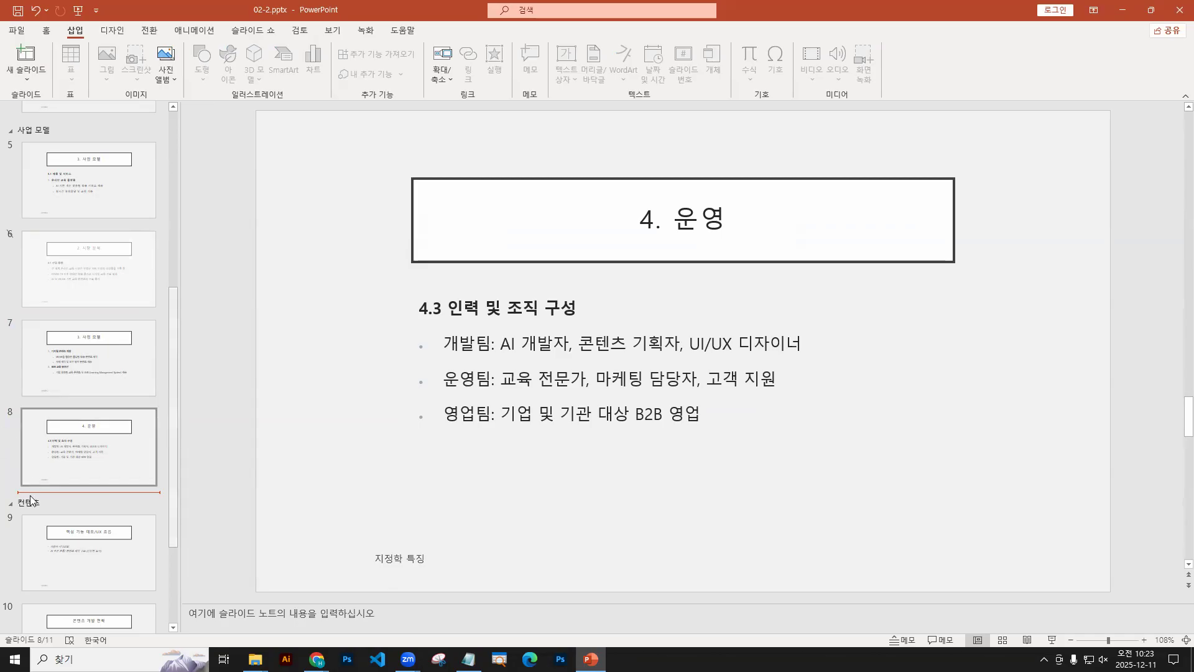
Step: Collapse the 컨텐츠, 사업 모델 and 기본 구역 sections, expanding and collapsing each one again
click(11, 505)
click(11, 242)
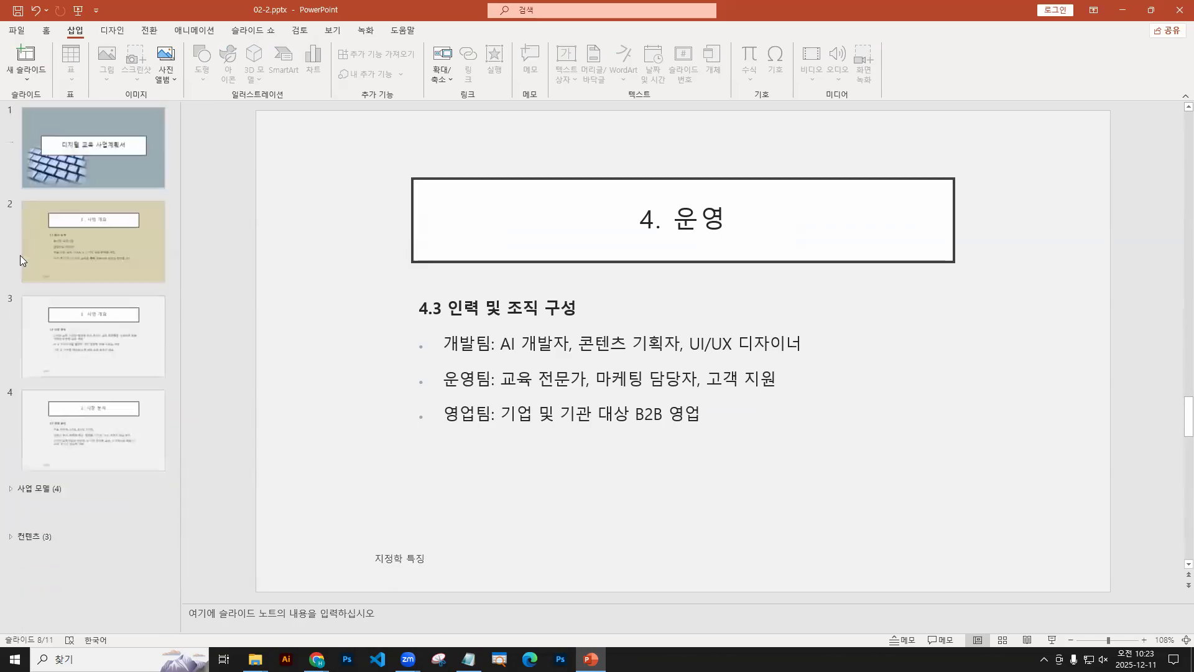
click(11, 116)
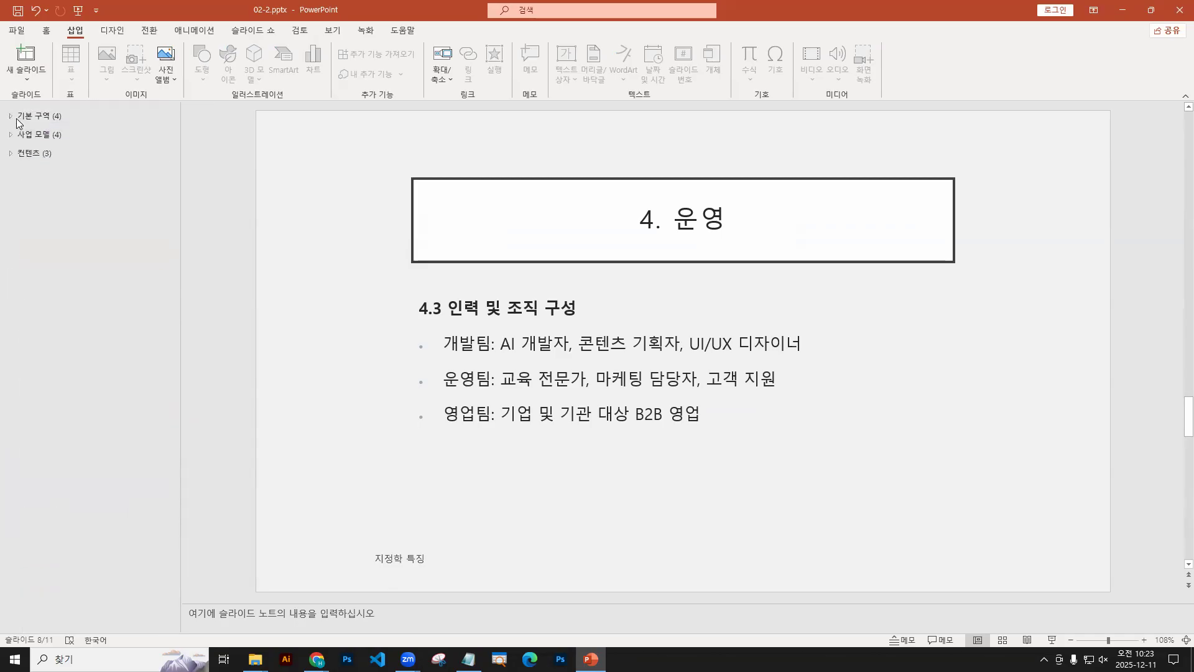
drag(11, 135, 12, 140)
click(10, 153)
click(11, 153)
click(12, 135)
click(12, 135)
click(11, 116)
click(11, 117)
Step: Close 02-2.pptx without saving the changes
click(16, 32)
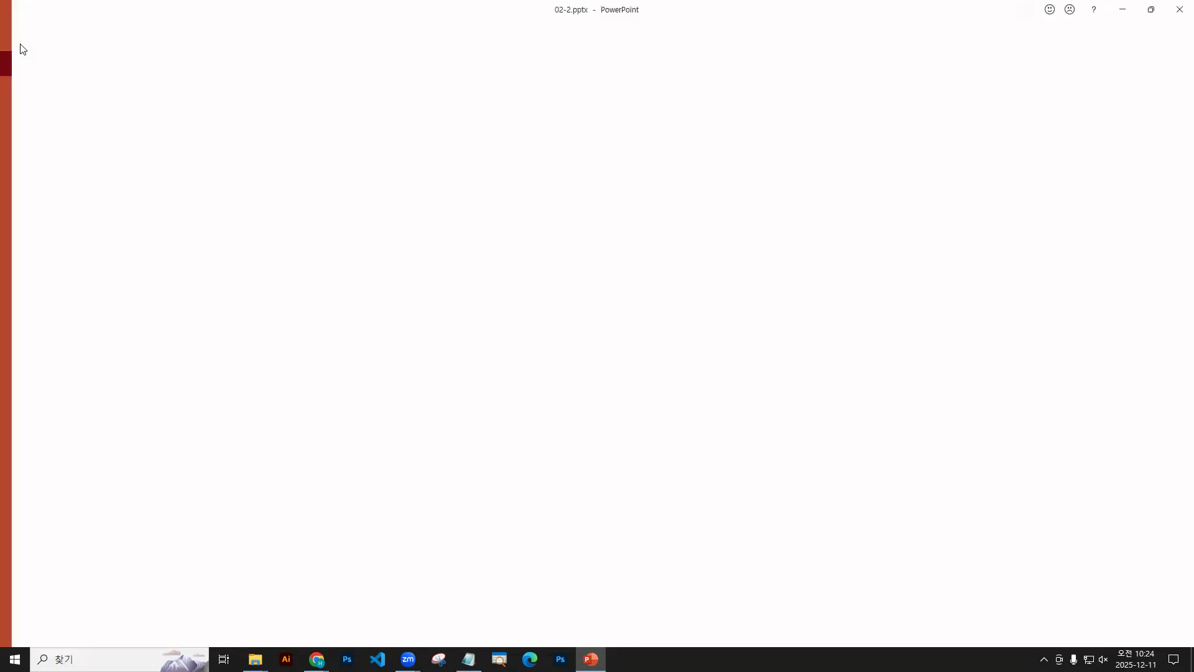
click(35, 341)
click(608, 361)
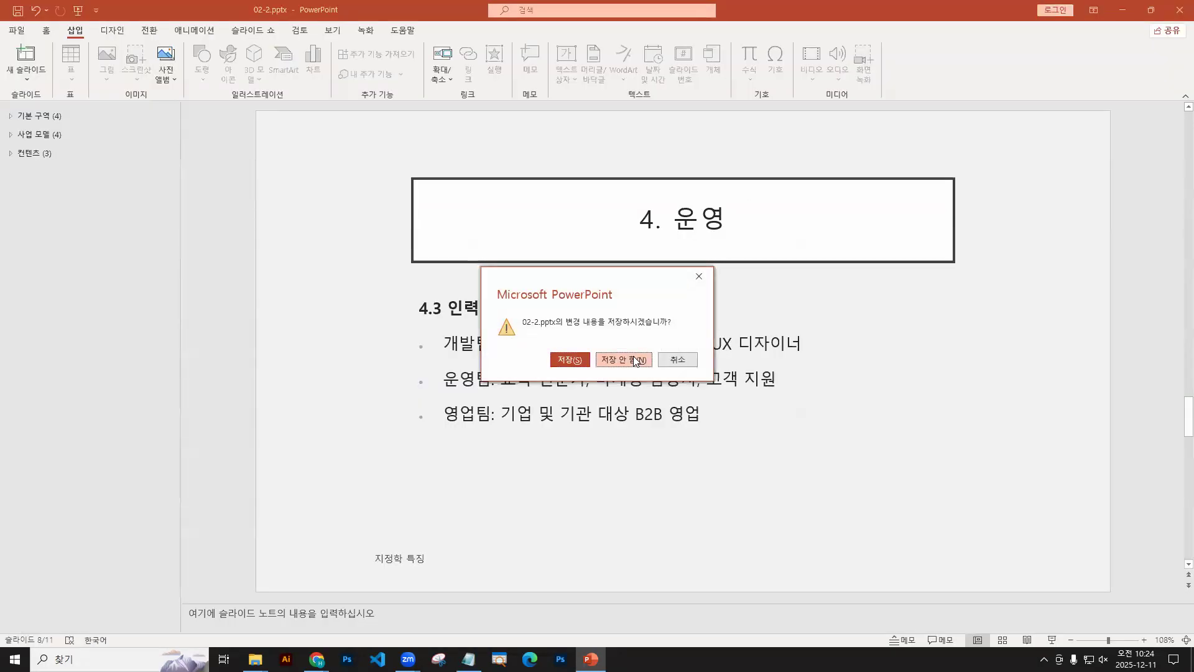
Step: Open 02-3.pptx from the Chapter 02 folder and enable editing
click(16, 30)
click(35, 114)
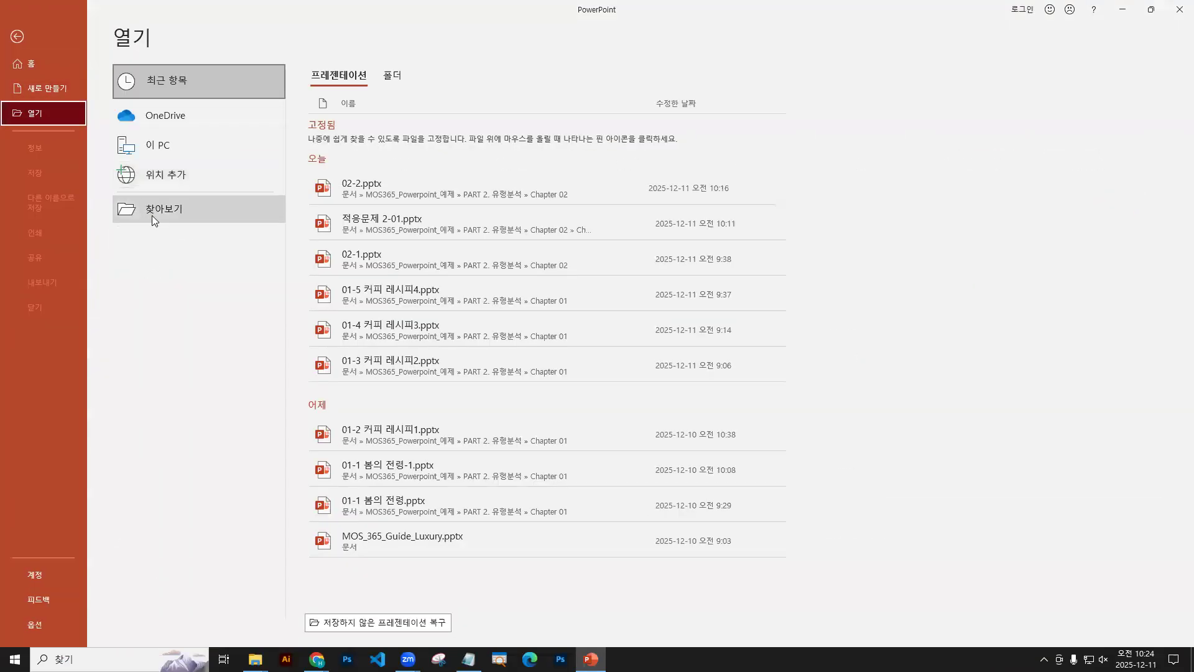
click(161, 209)
click(127, 142)
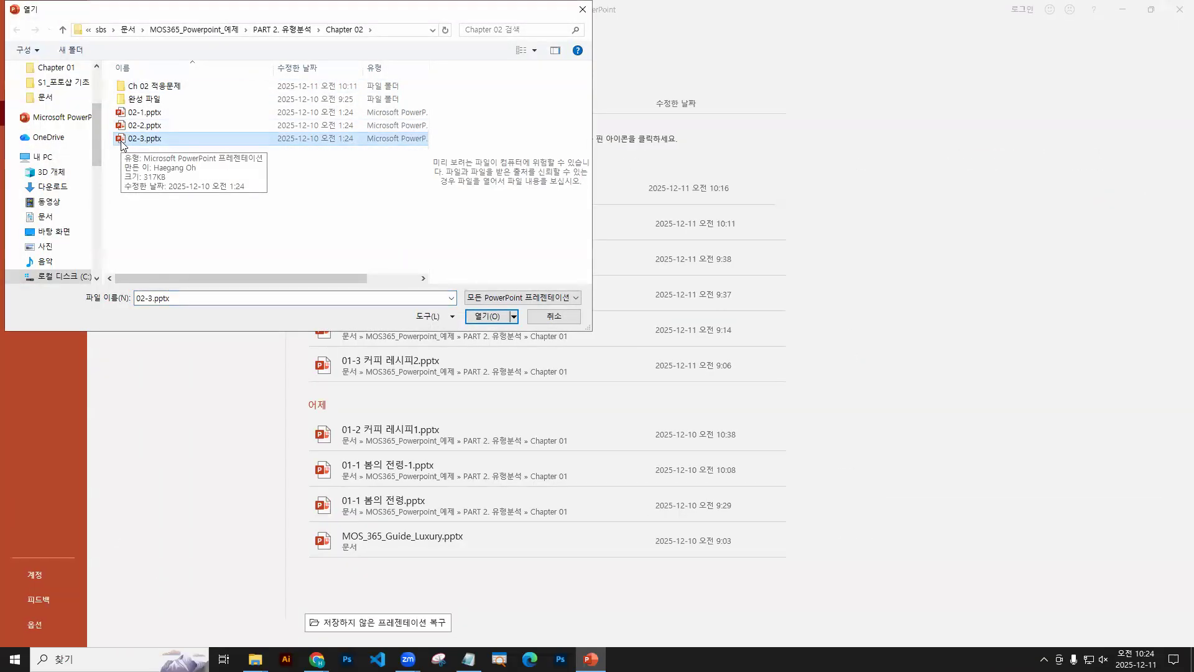
double_click(122, 142)
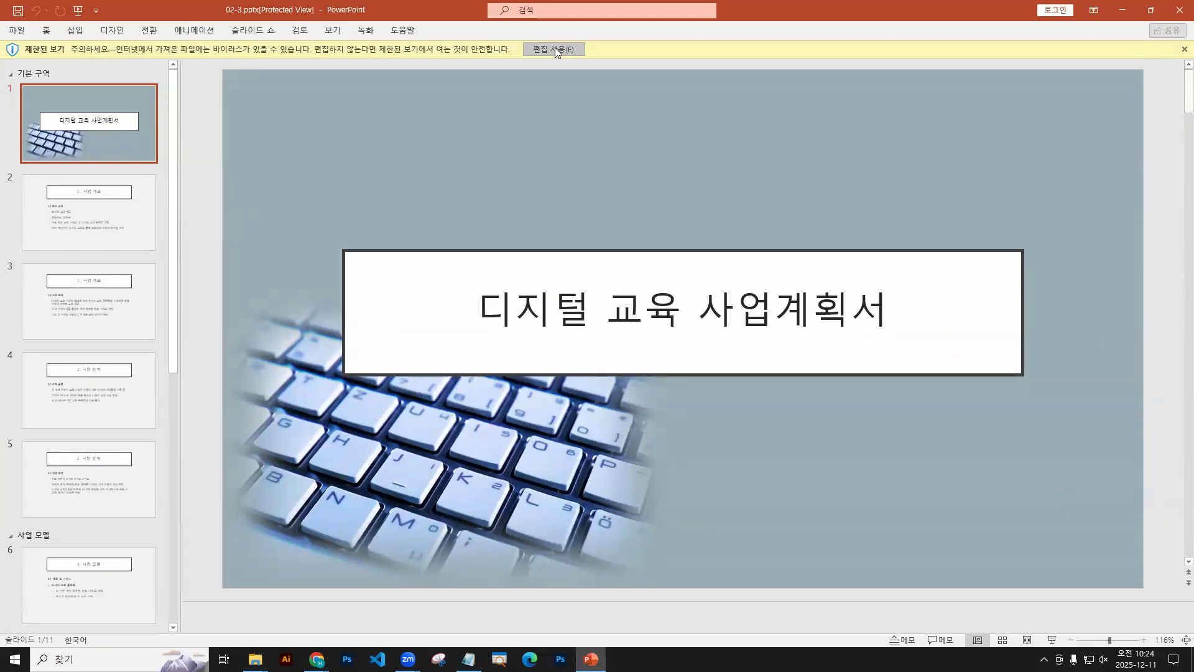
click(554, 49)
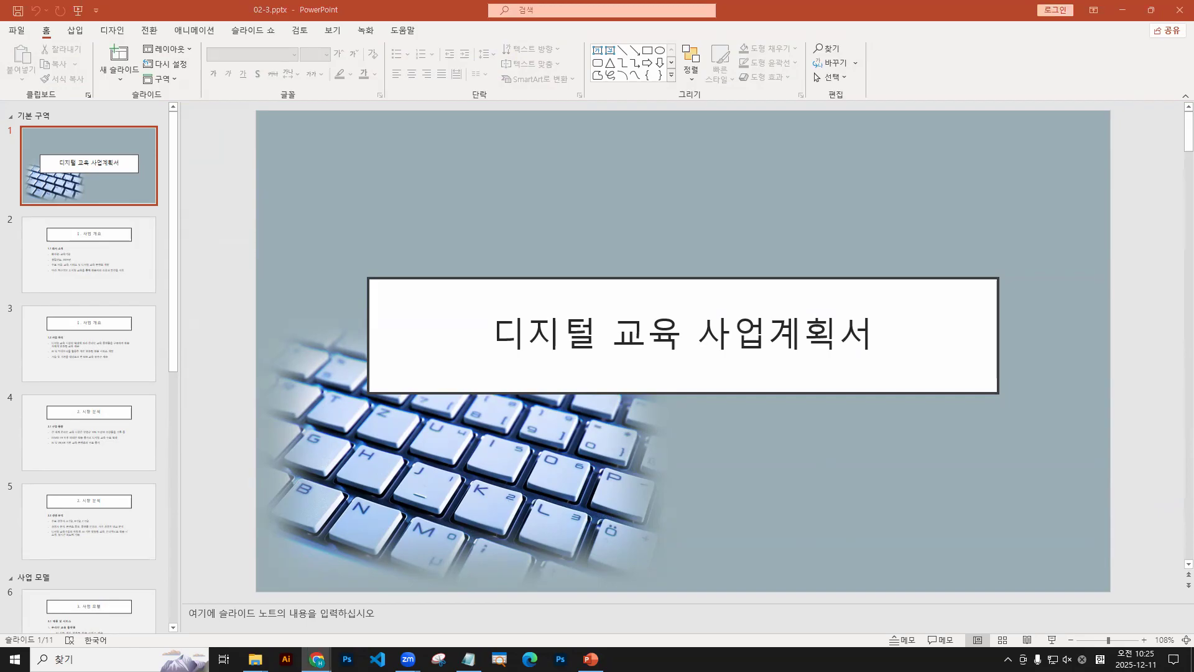
Step: Add a section named "사업 개요" that starts at slide 2
click(81, 258)
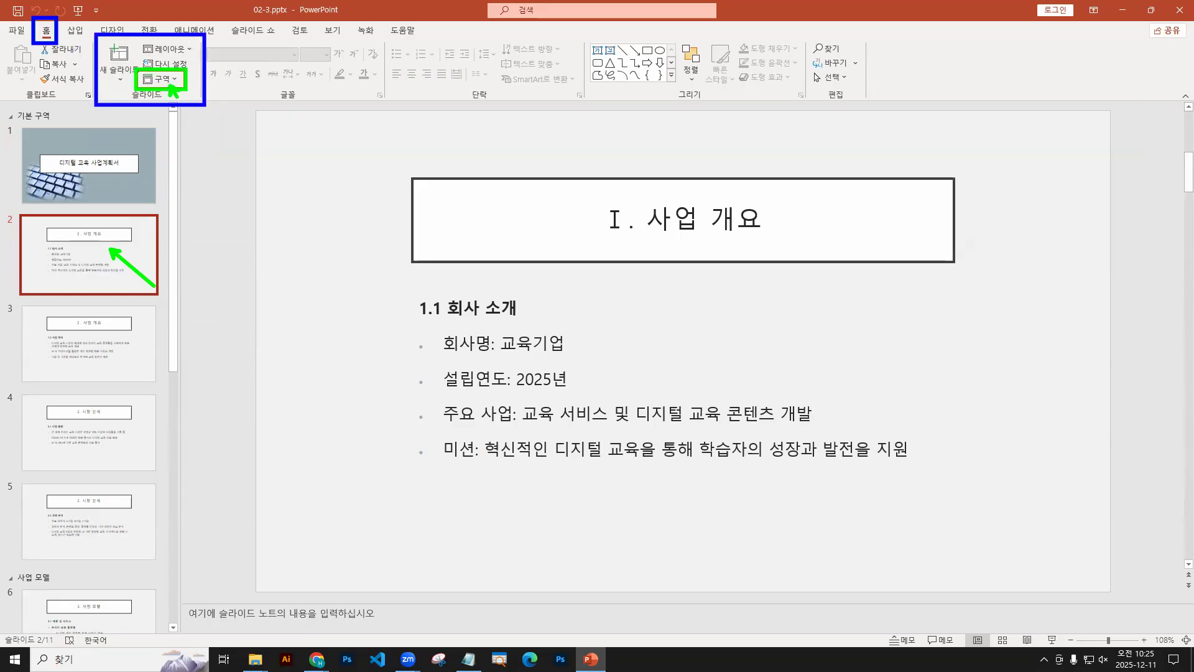
click(163, 79)
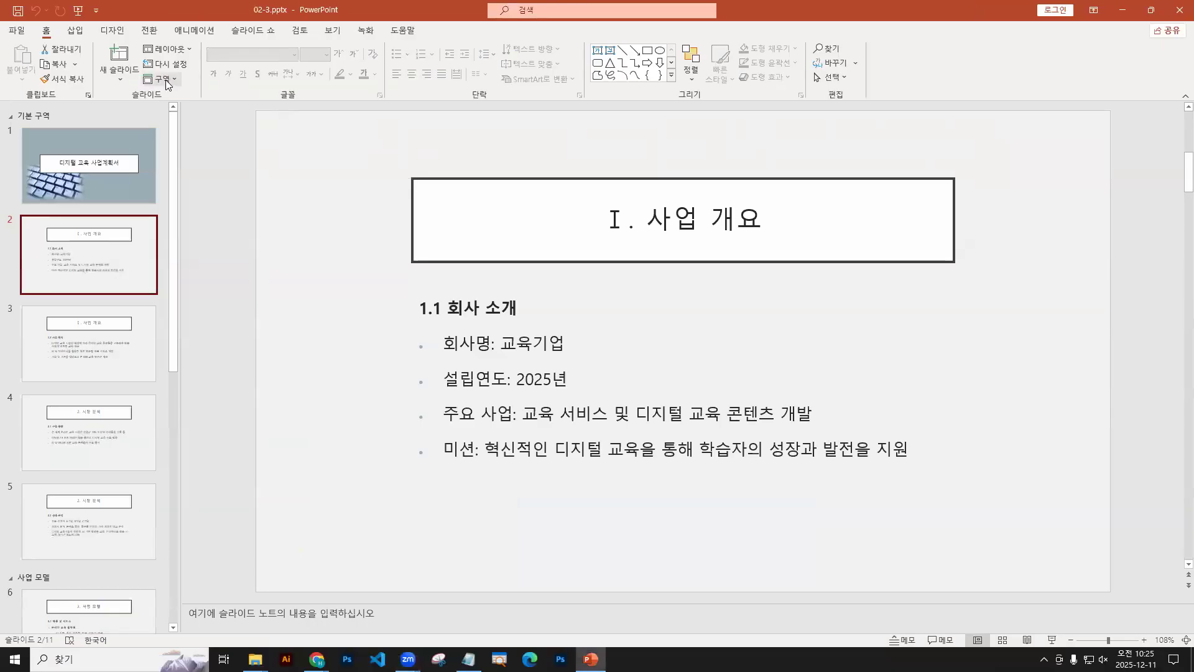
click(327, 158)
click(346, 194)
text(ㅅ)
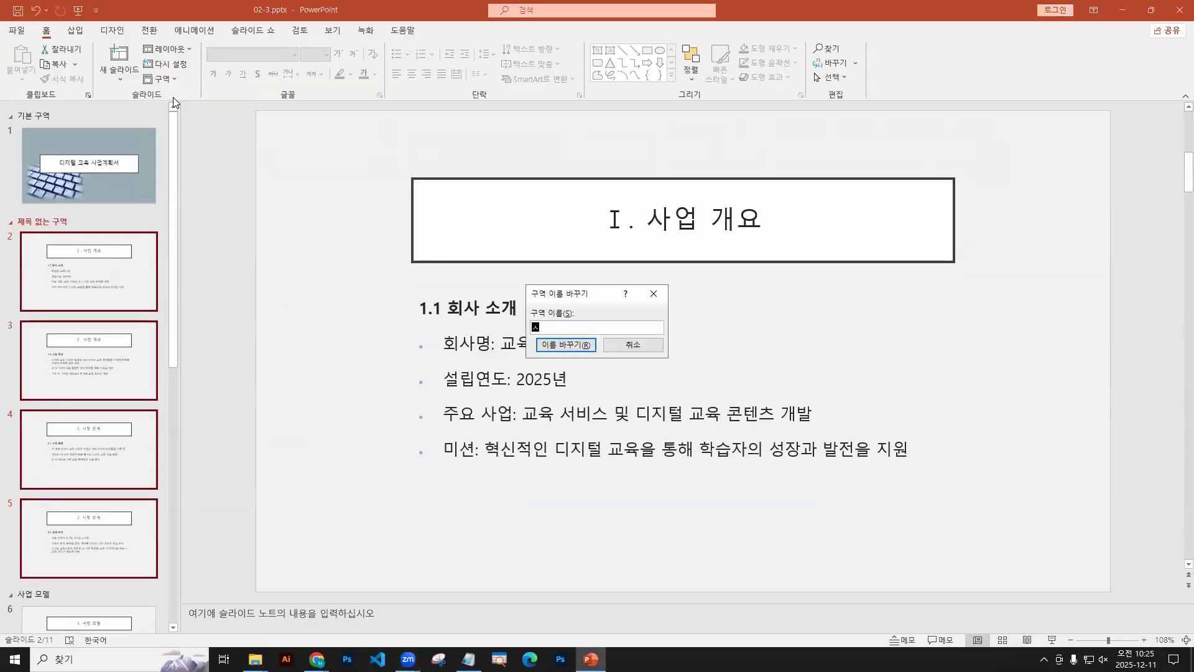
text(ㅏ업 개)
text(요)
click(563, 346)
Step: Collapse and expand the 사업 개요 section several times to check which slides it contains
click(10, 223)
click(11, 224)
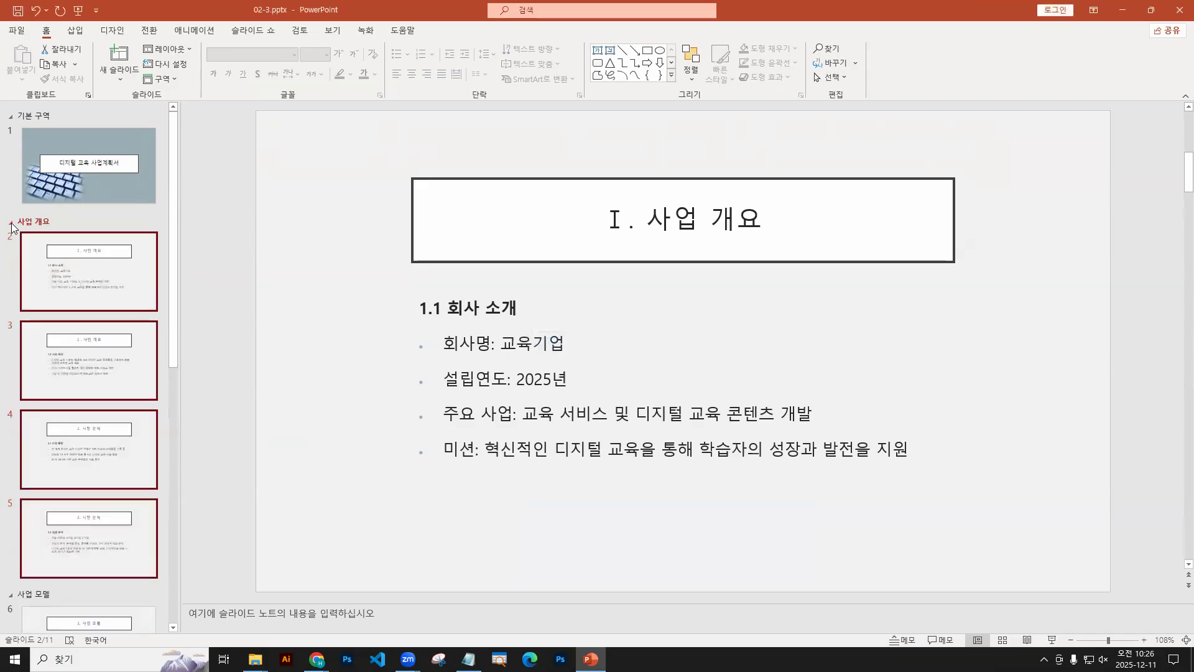
click(11, 223)
click(10, 223)
click(10, 223)
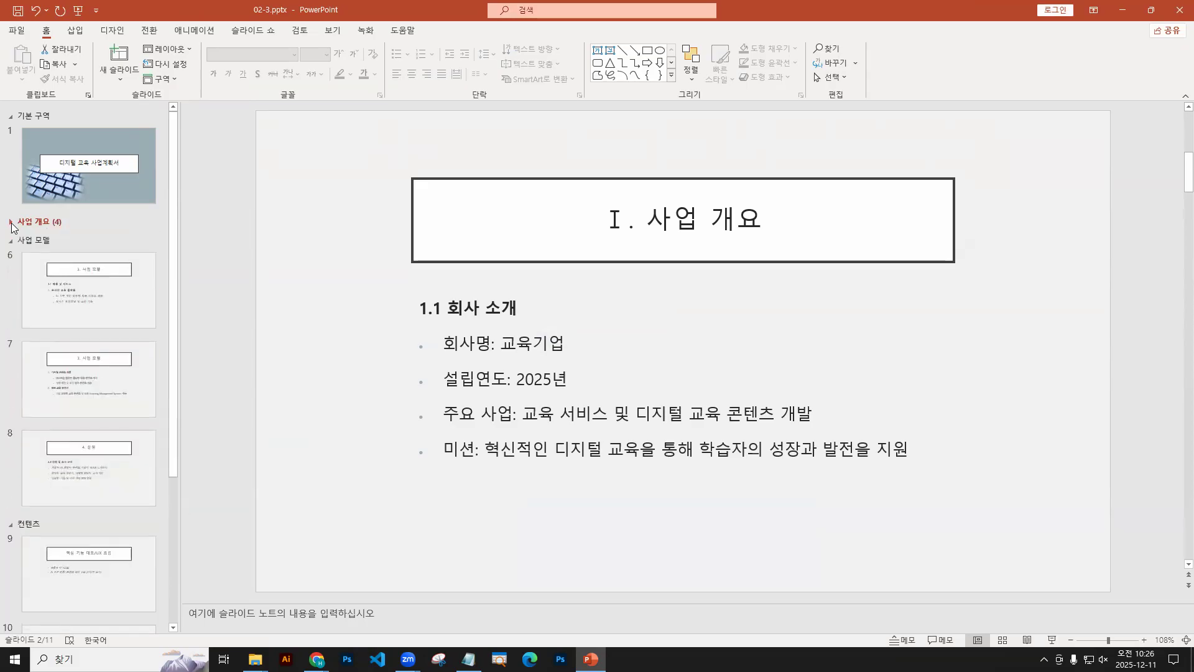
click(11, 223)
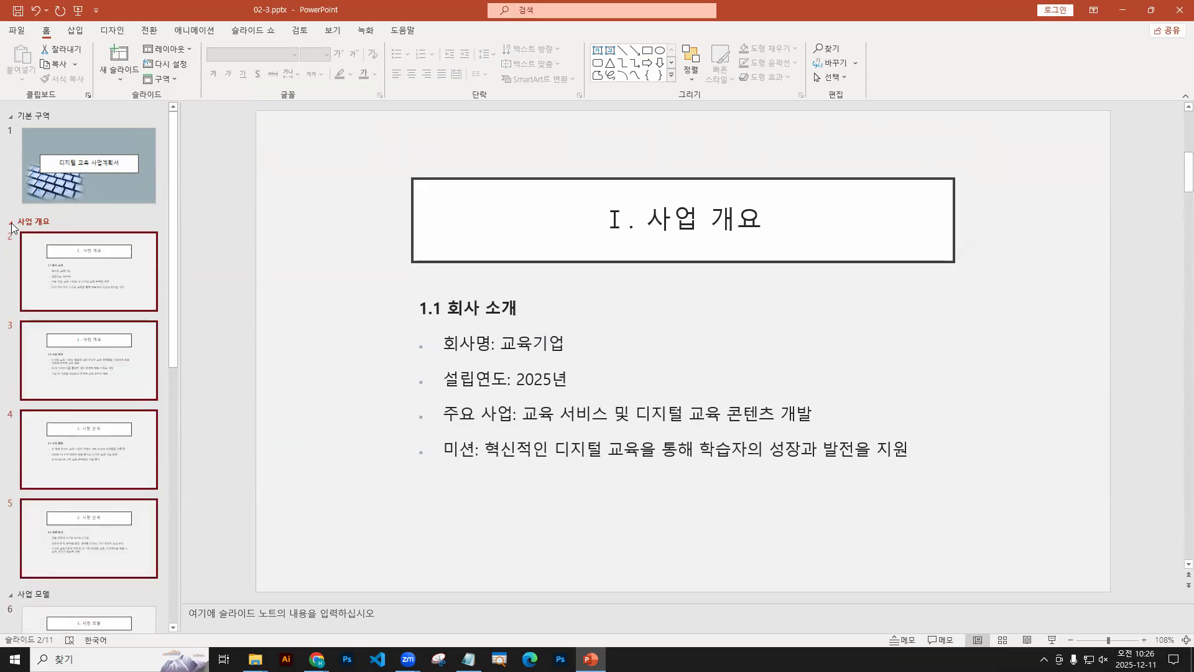
click(11, 224)
click(11, 224)
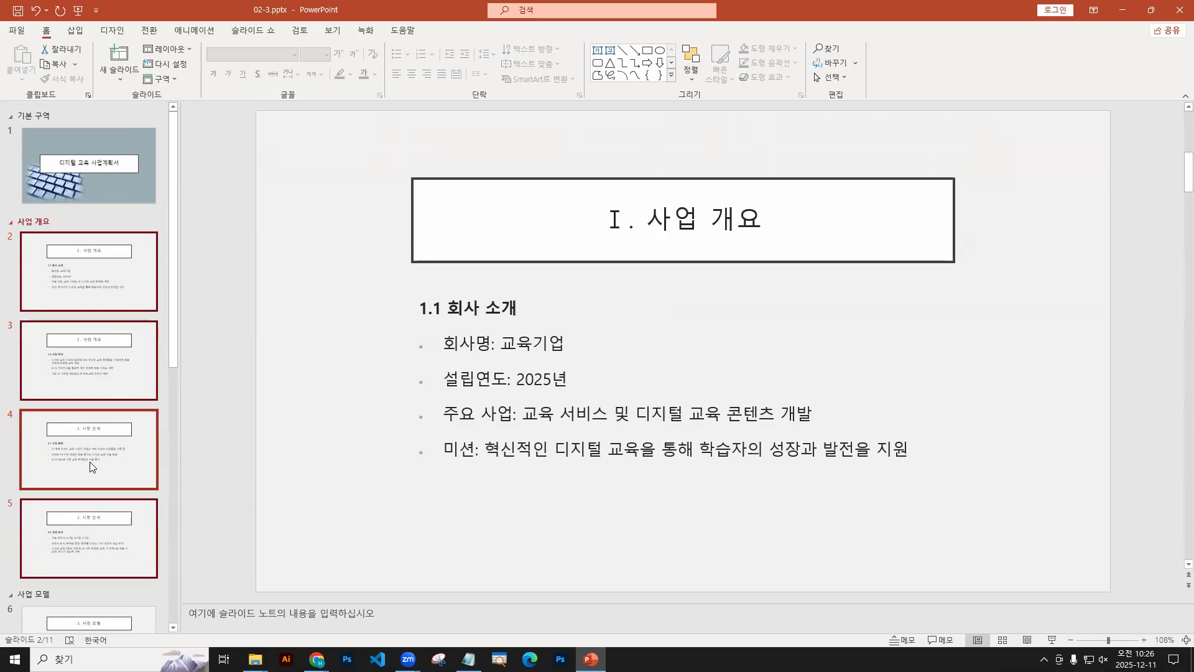
Step: Rename the 컨텐츠 section that starts at slide 9 as "컨텐츠 개발 전략"
scroll(94, 463, down, 6)
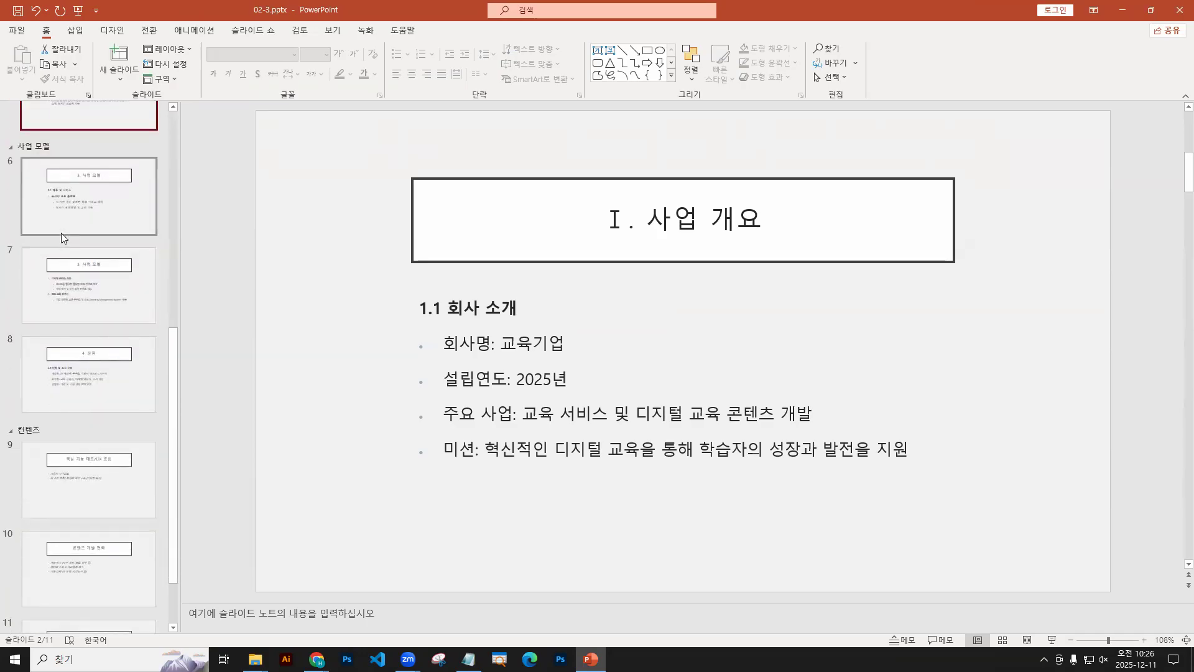
scroll(64, 236, up, 4)
scroll(64, 237, down, 4)
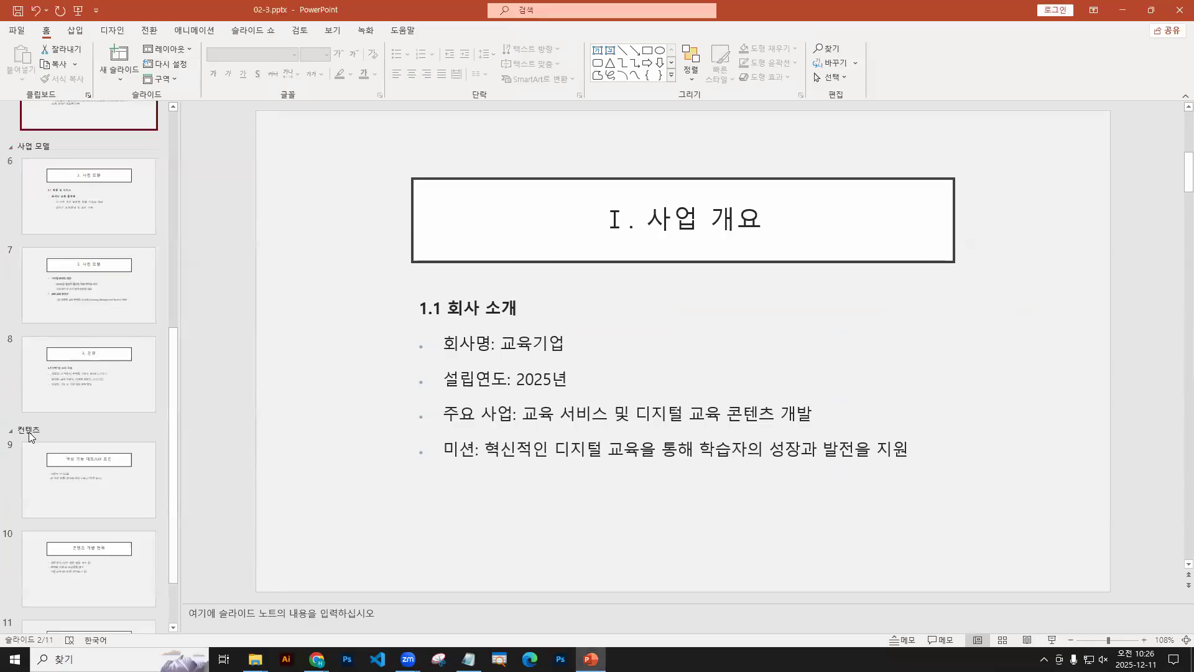
right_click(29, 437)
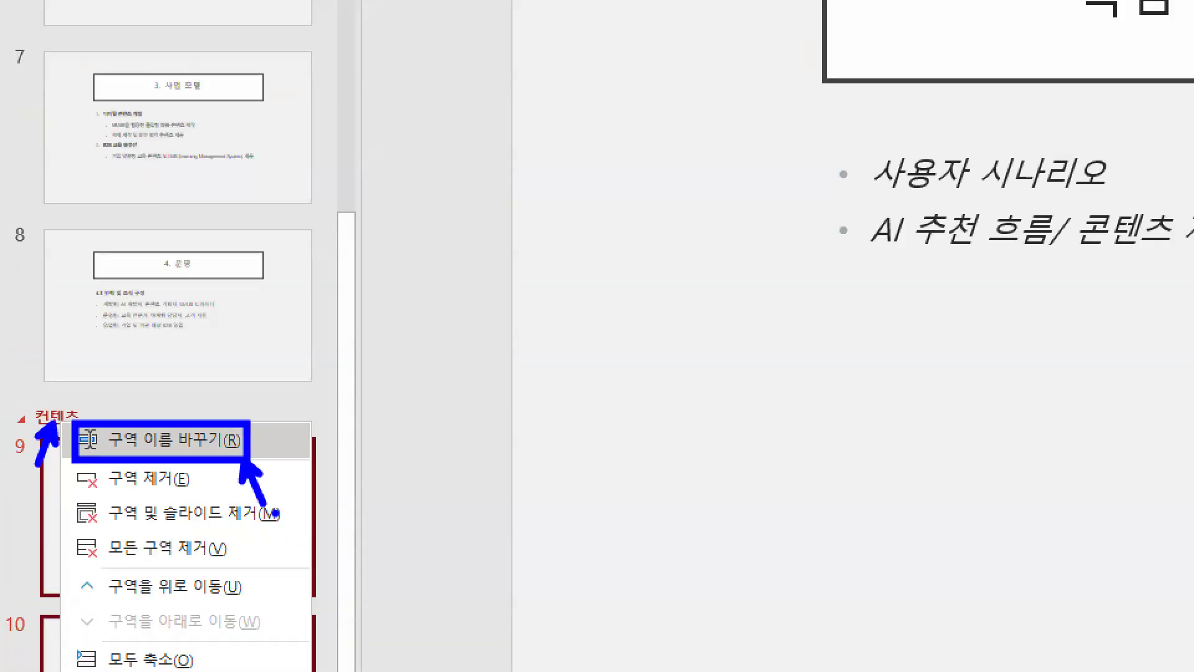
key(Escape)
right_click(33, 435)
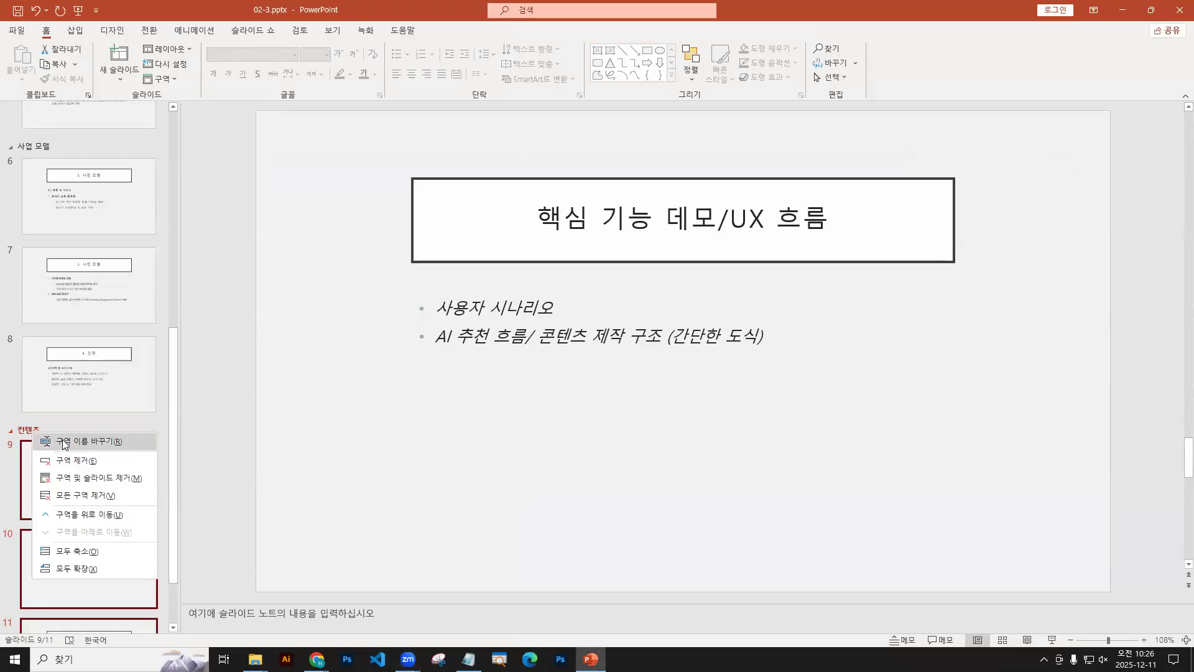
click(64, 441)
key(Right)
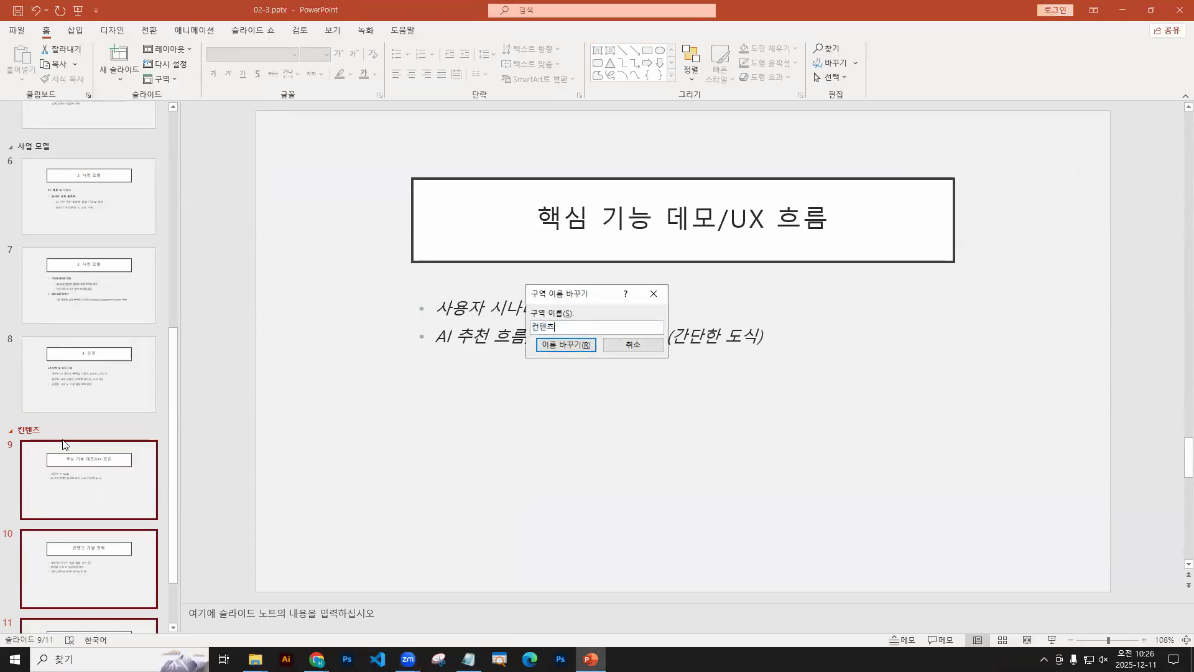
text(개발 전략)
click(563, 344)
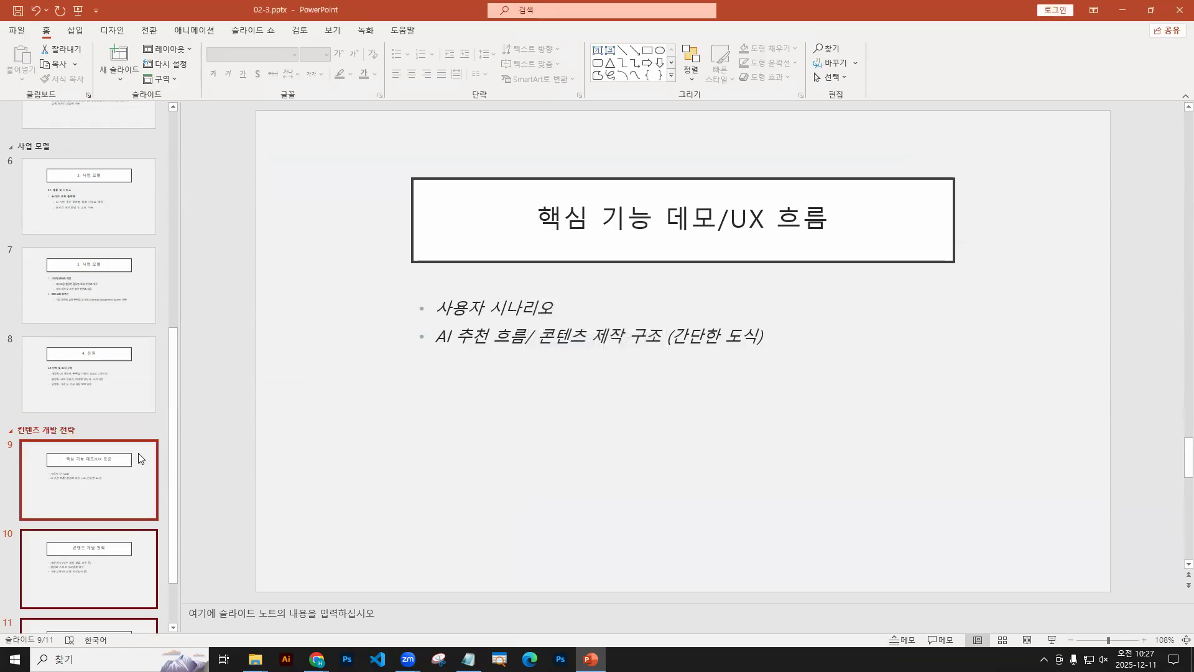
Step: Collapse all sections of the presentation so only the section names are listed
right_click(56, 431)
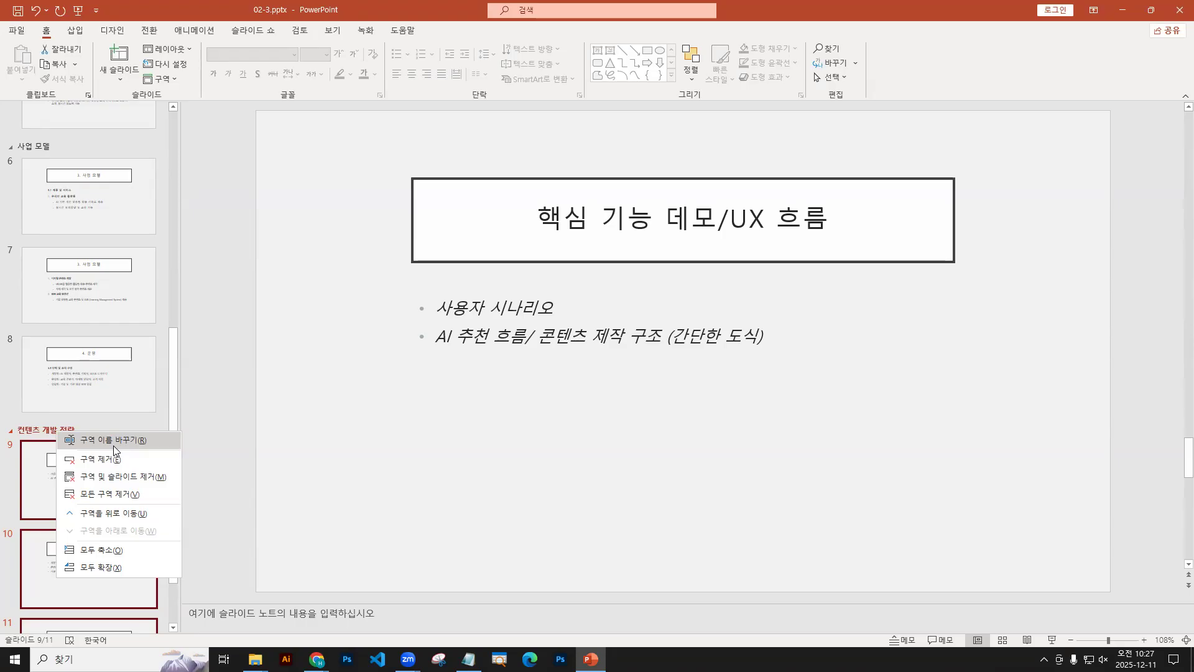
click(11, 148)
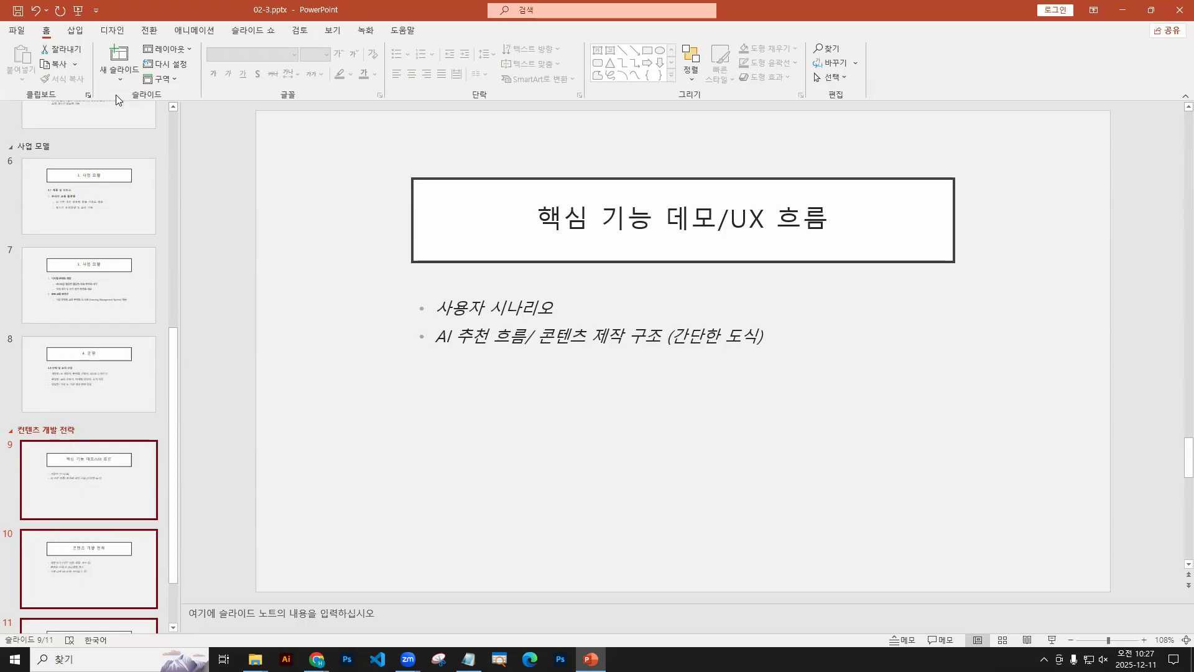
click(169, 82)
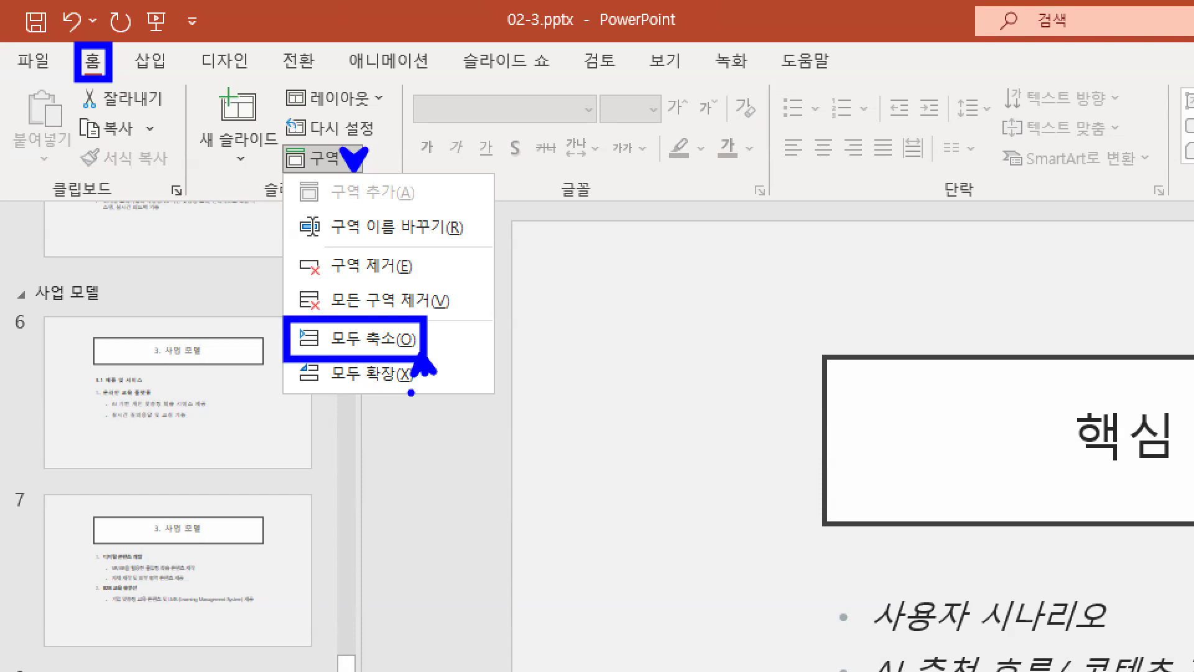
key(Escape)
click(177, 83)
click(179, 169)
Step: Expand all sections and collapse them all again
click(176, 79)
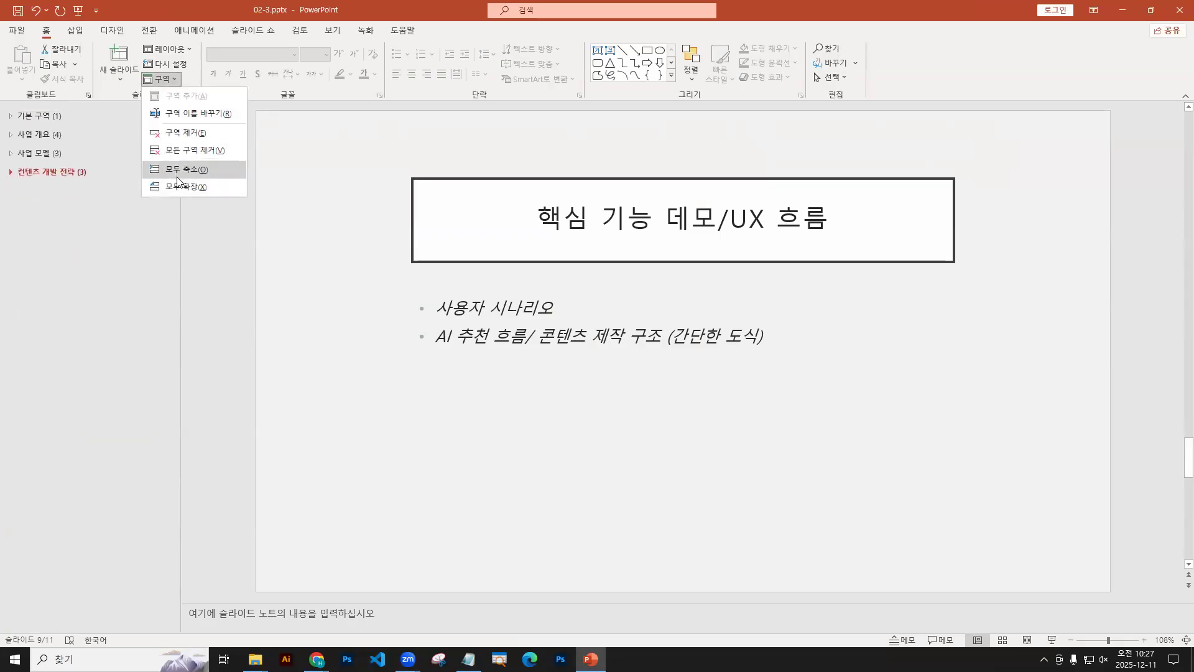
click(179, 185)
click(175, 77)
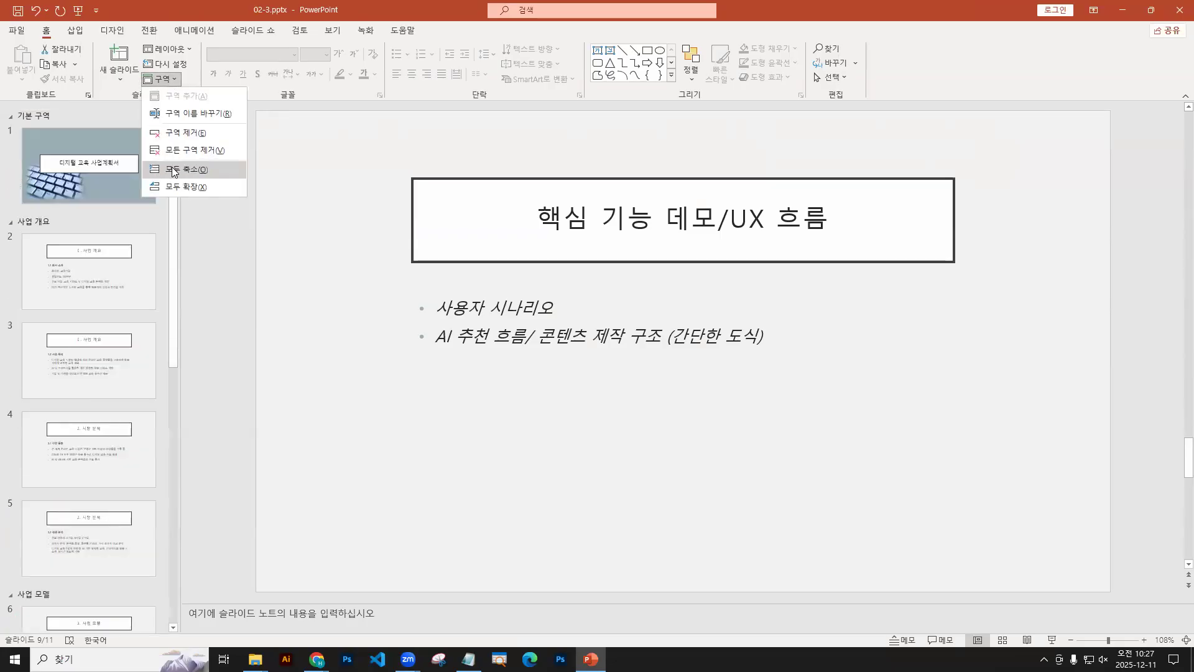
click(174, 171)
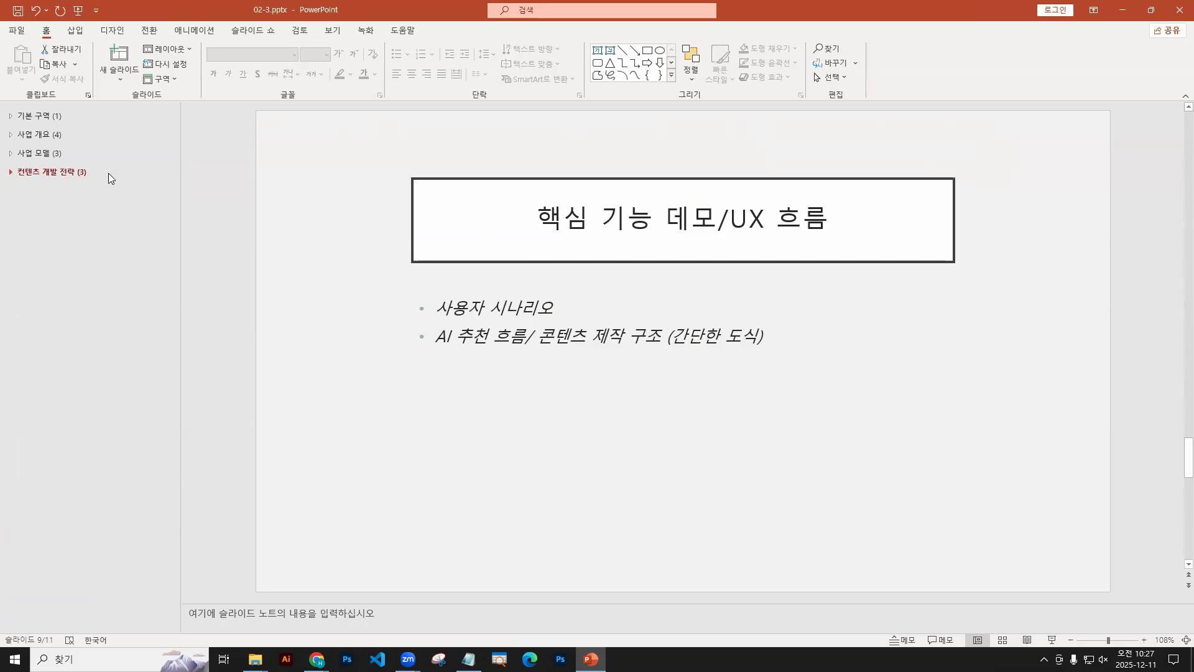
Step: Move the 사업 모델 section down one position, below the 컨텐츠 개발 전략 section
click(33, 155)
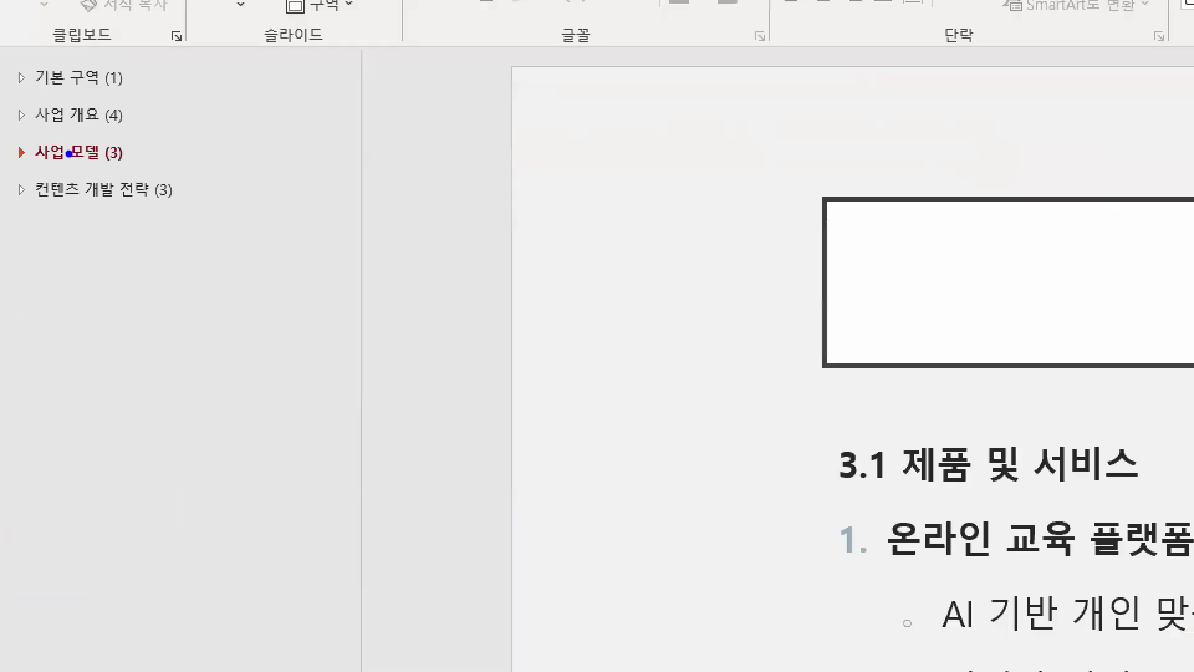
mouse_move(85, 154)
mouse_down()
mouse_move(87, 235)
mouse_move(112, 215)
mouse_up()
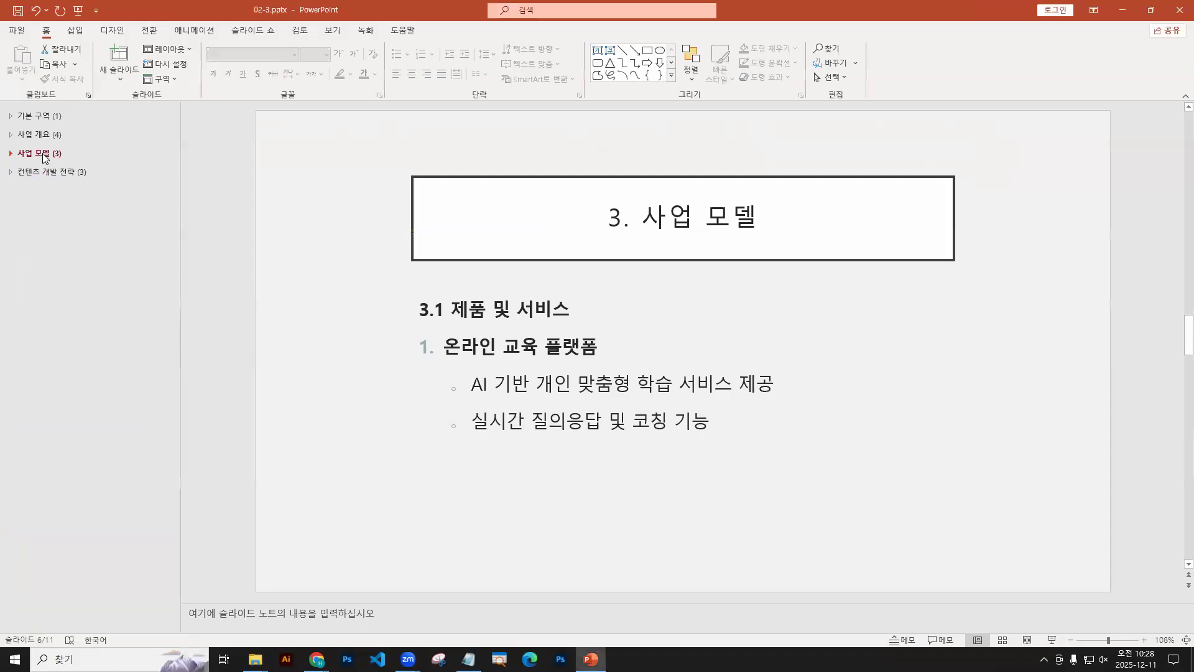
drag(84, 152, 41, 154)
right_click(41, 154)
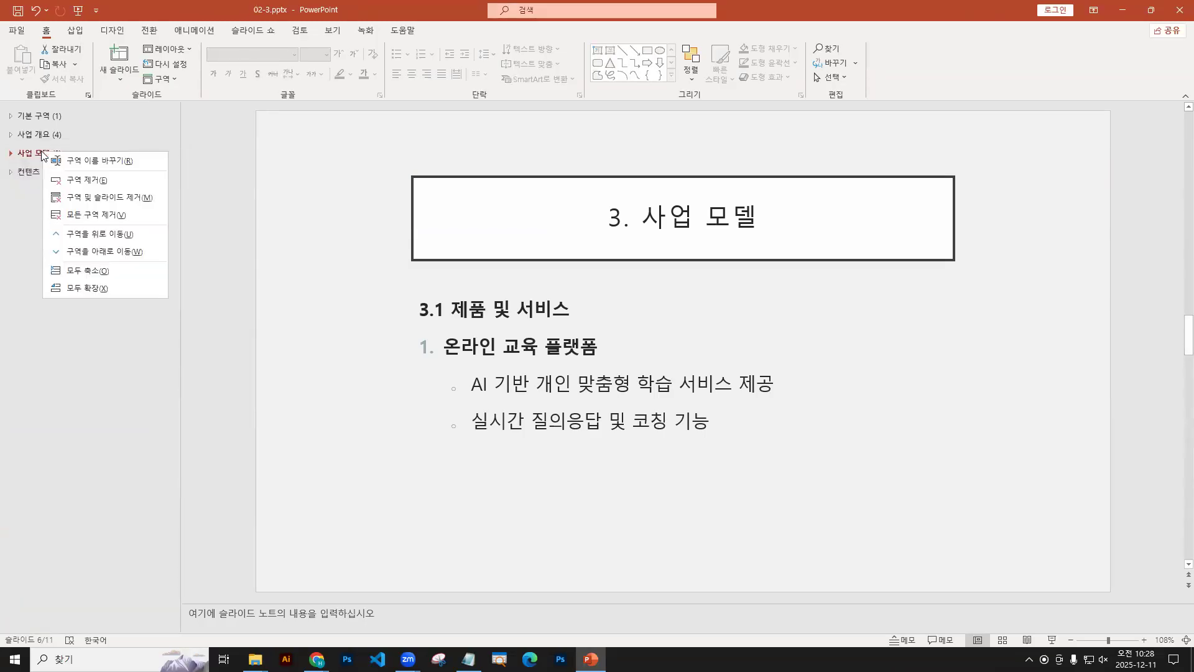
click(80, 252)
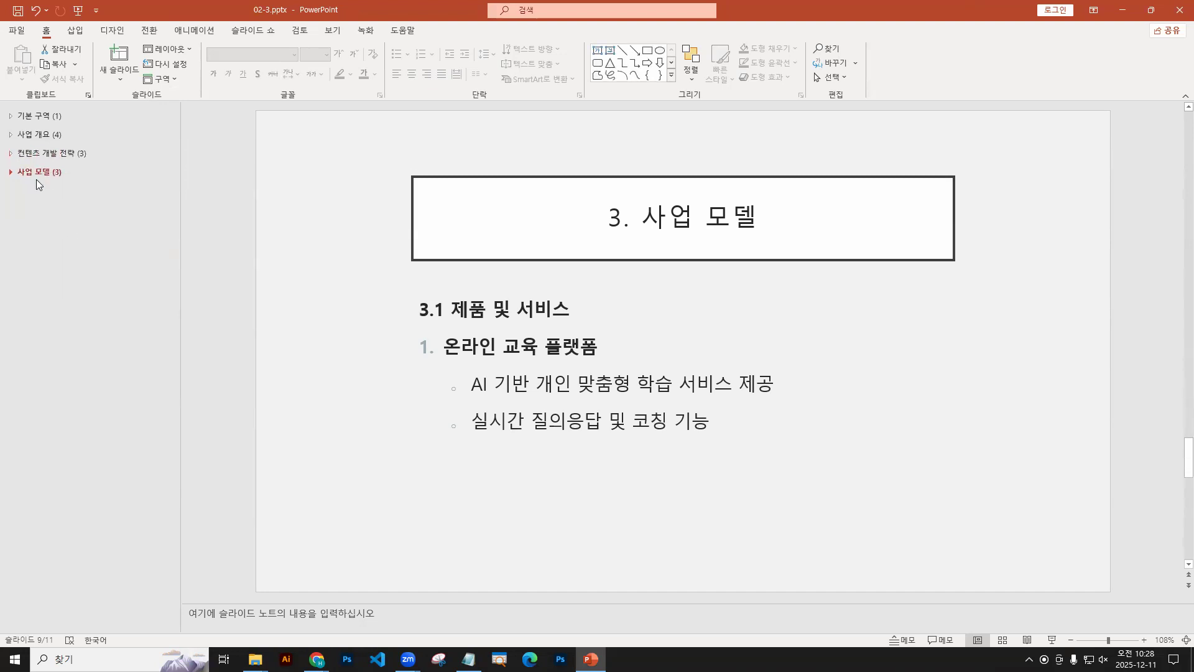
Step: Expand all sections and check the slide order around the 컨텐츠 개발 전략 and 사업 모델 sections
click(153, 82)
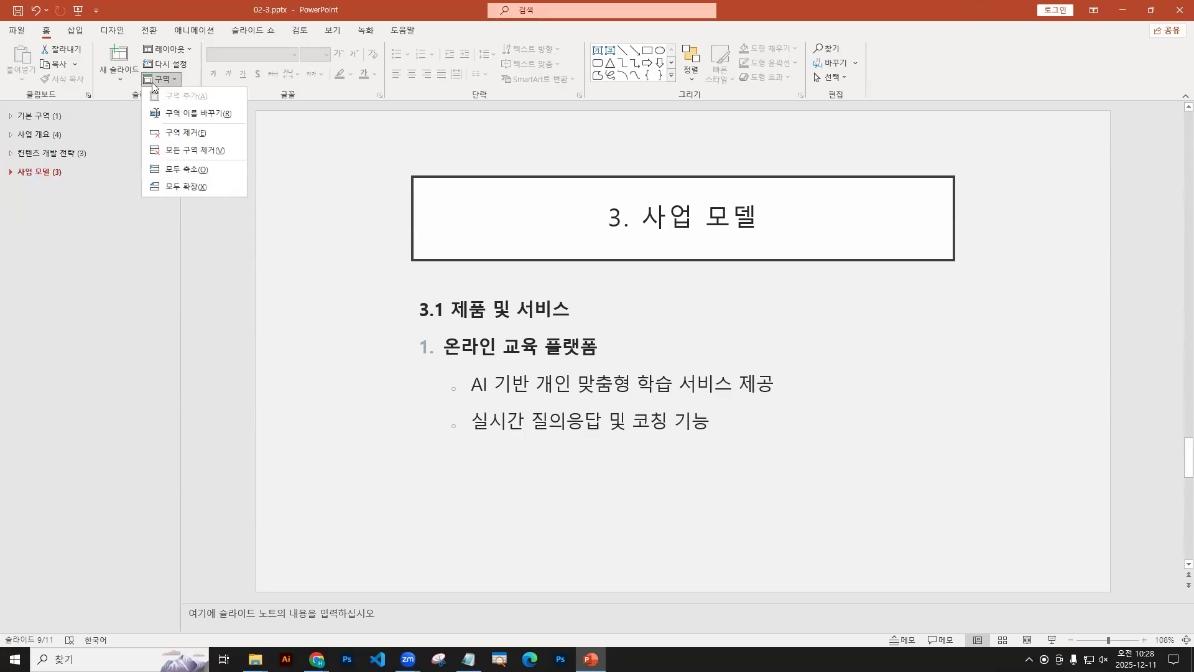
click(180, 187)
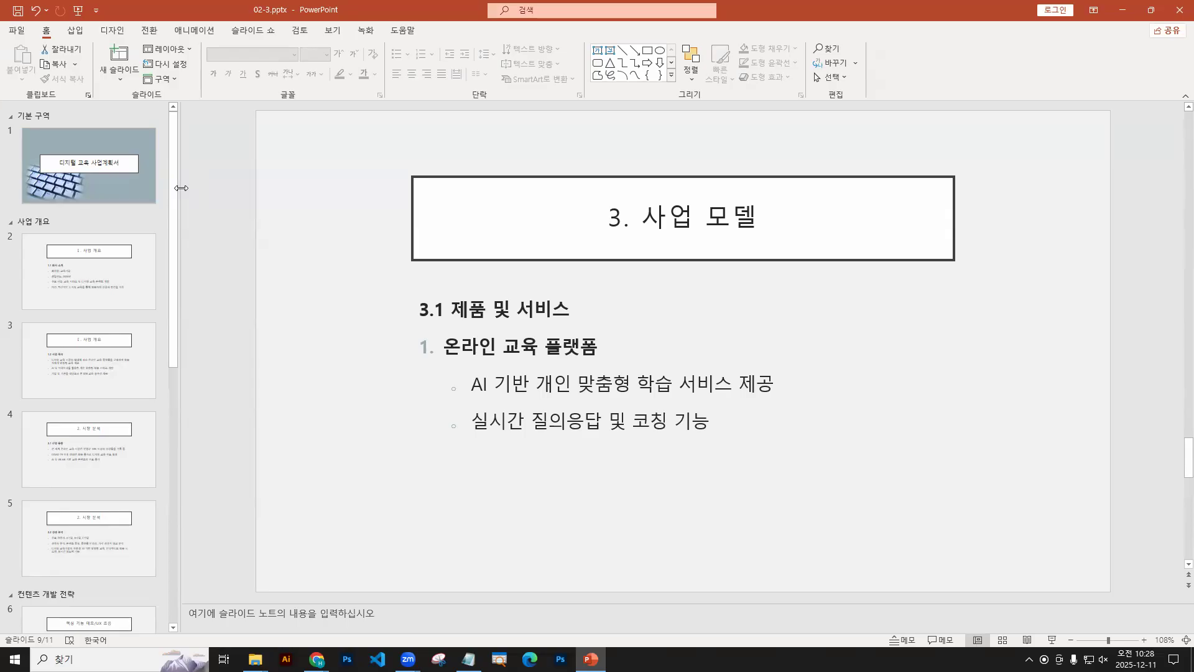
scroll(136, 324, down, 6)
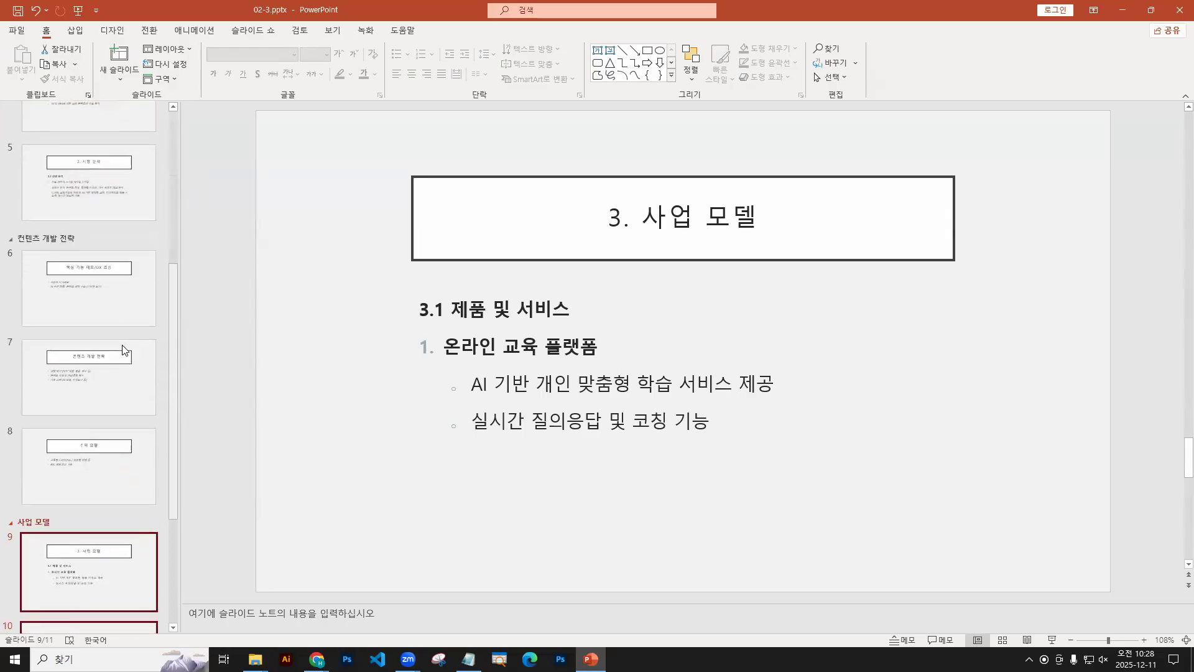
scroll(58, 386, down, 1)
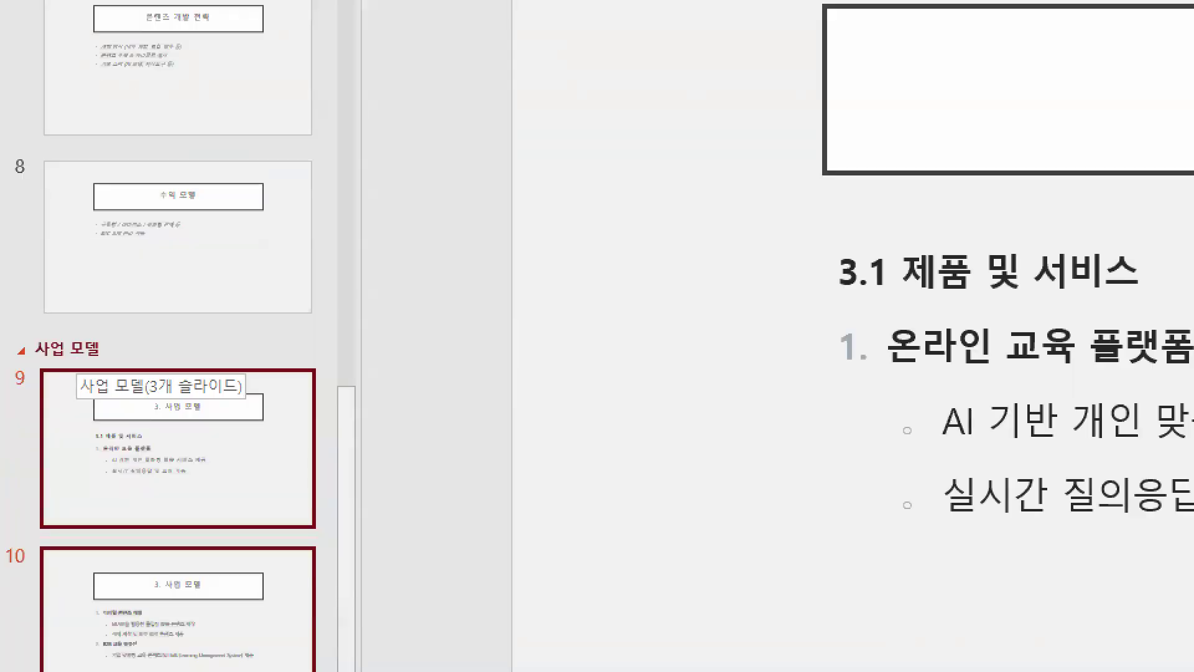
Step: Remove the 사업 모델 section while keeping its slides
mouse_move(35, 337)
mouse_down()
mouse_move(23, 360)
mouse_move(43, 352)
mouse_up()
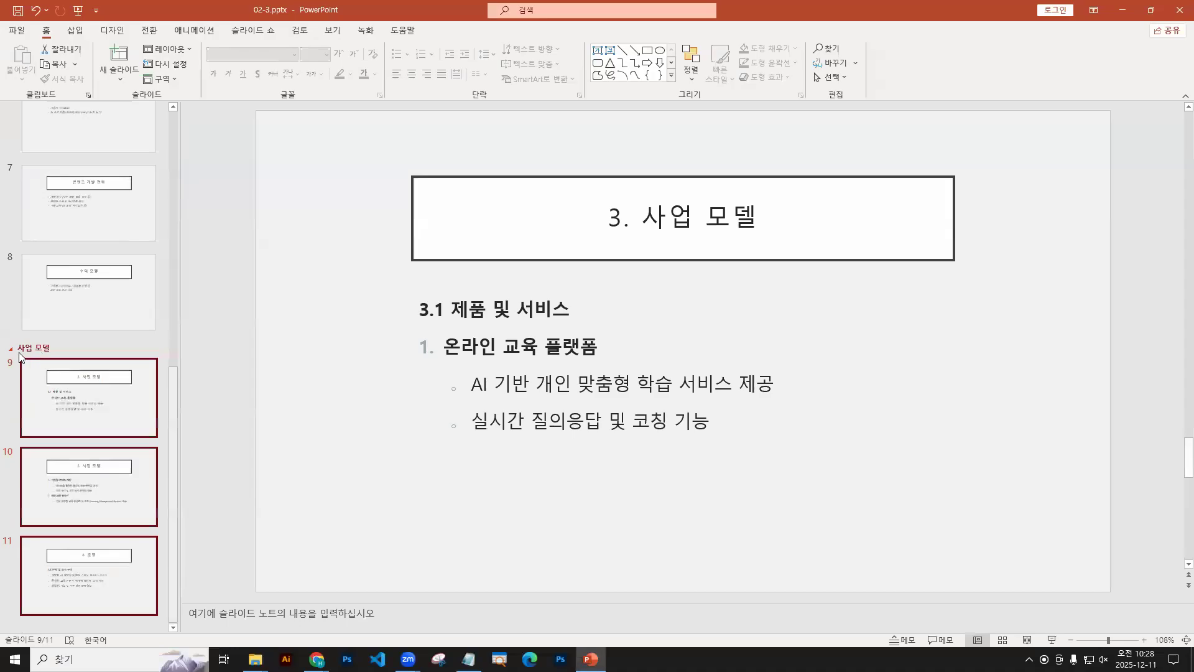
right_click(60, 349)
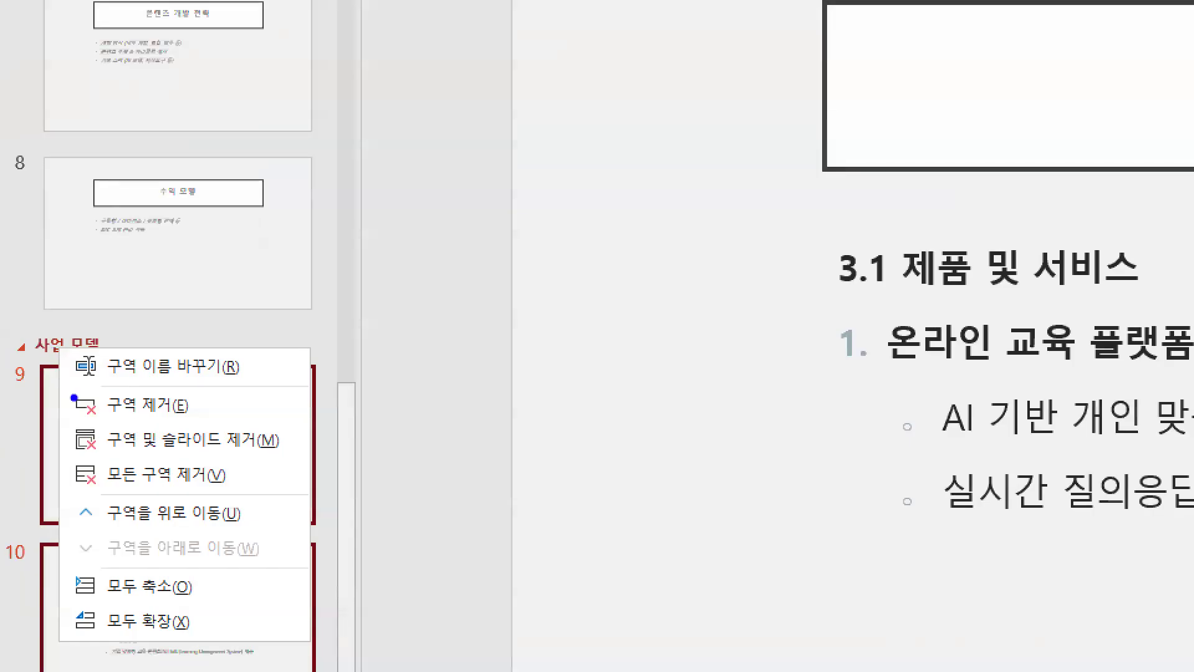
drag(63, 380, 202, 426)
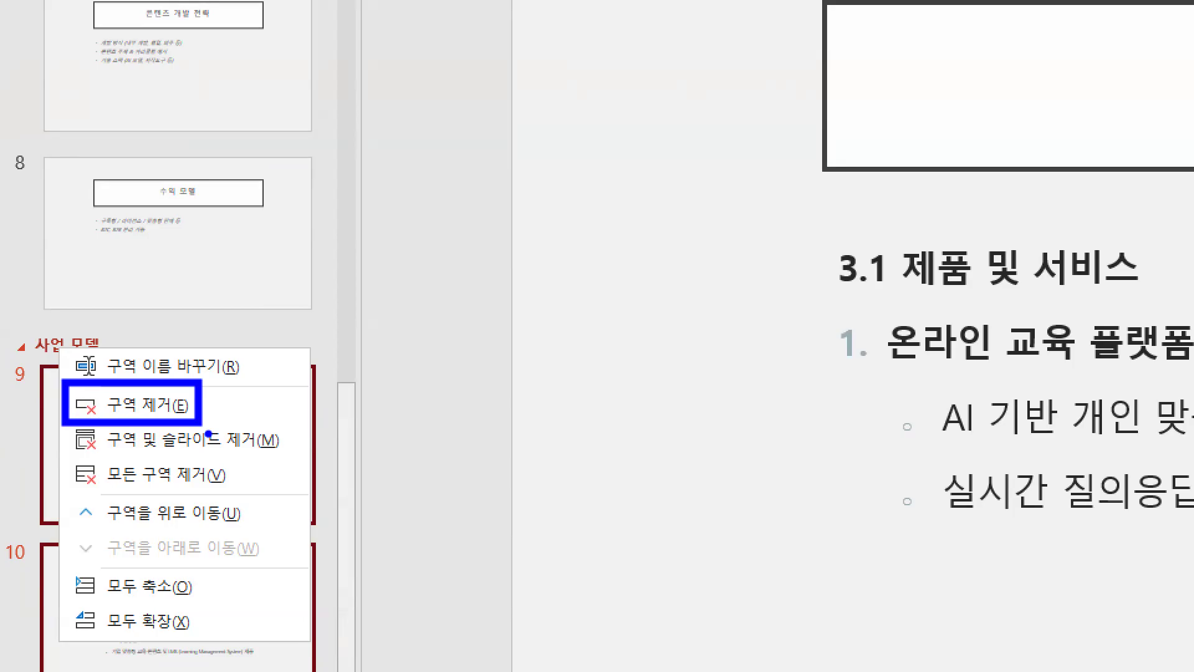
key(Escape)
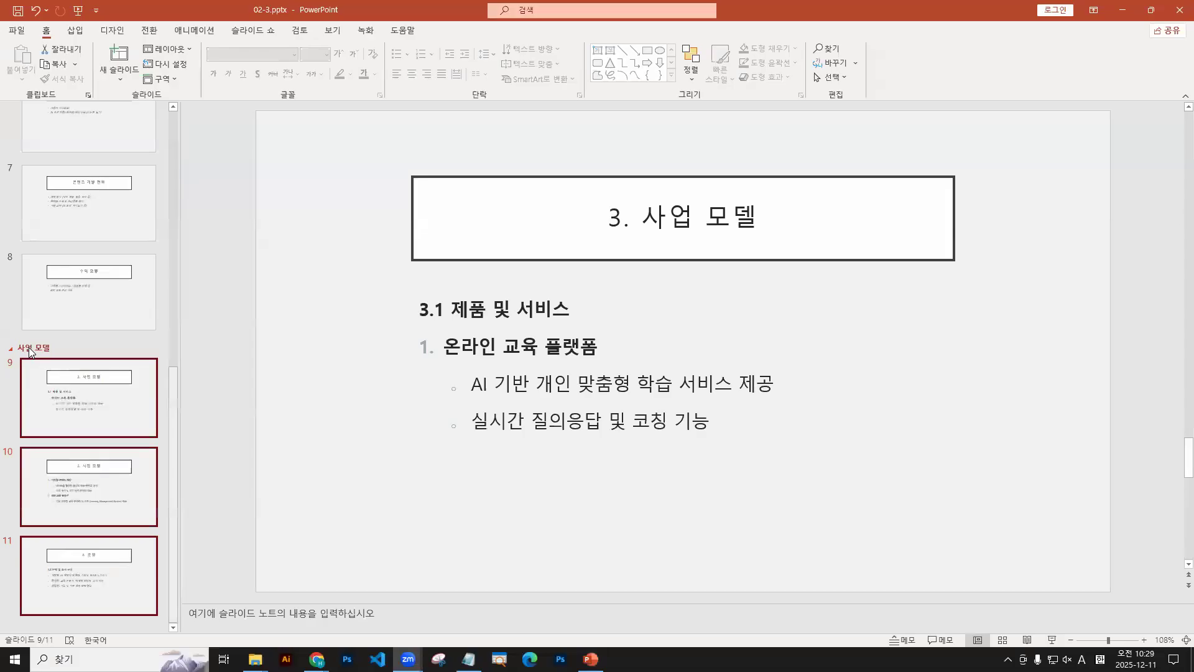
right_click(34, 353)
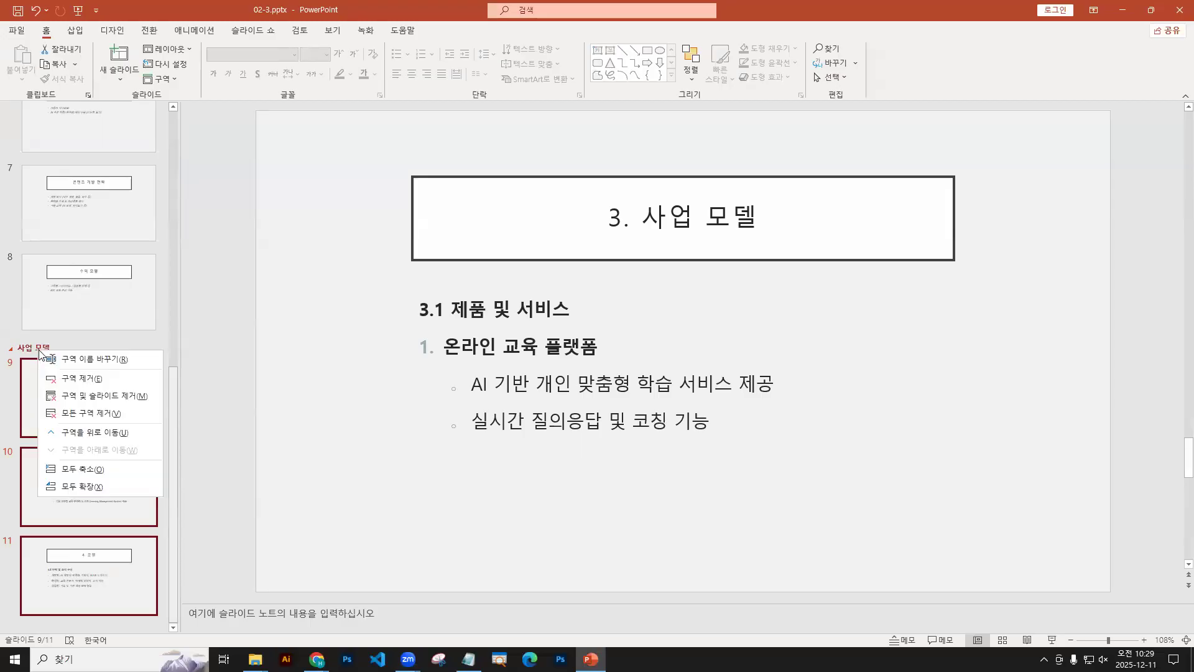
click(69, 378)
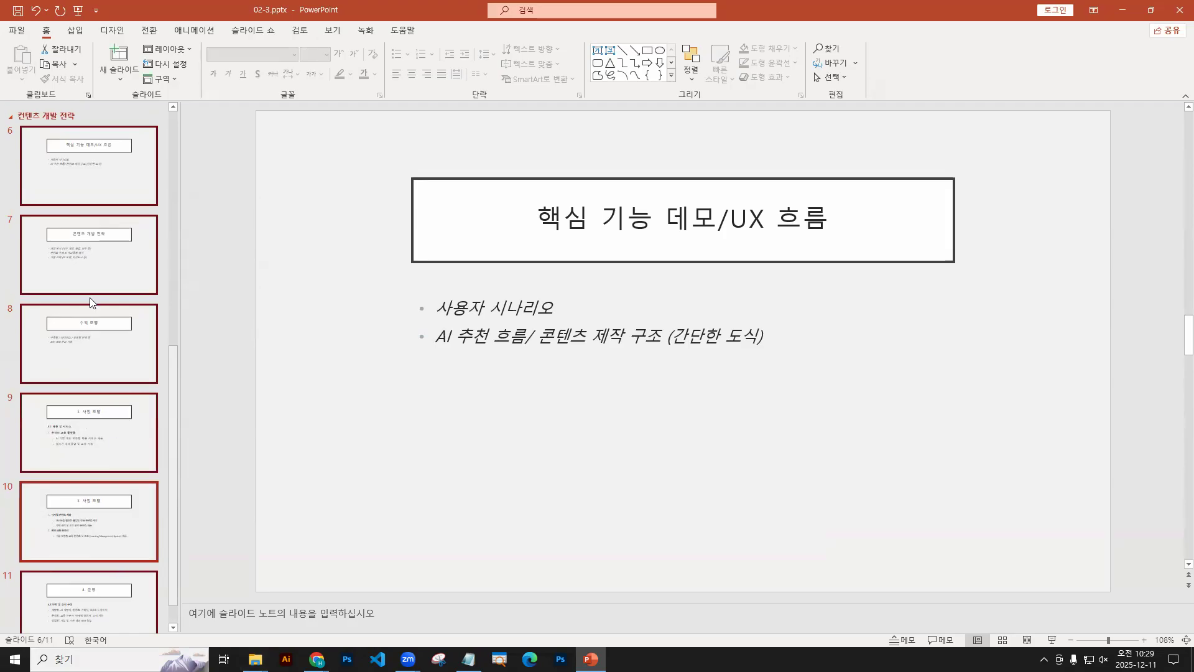
Step: Collapse and expand the 컨텐츠 개발 전략 section to check which slides it contains
click(10, 116)
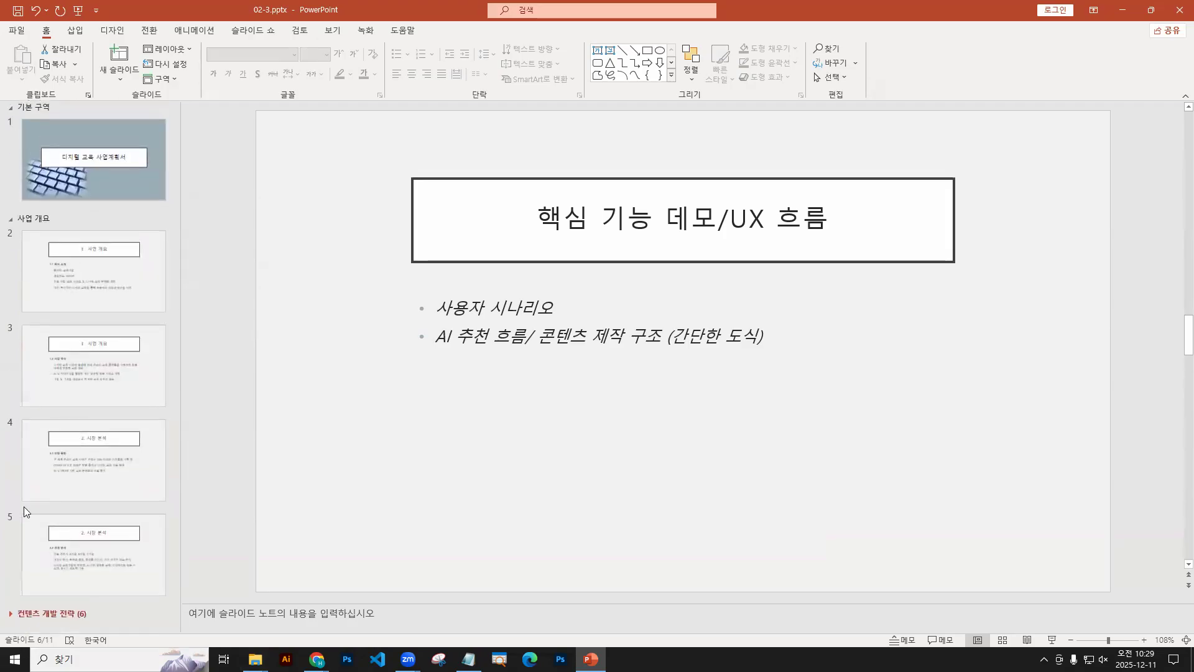
click(11, 614)
scroll(60, 389, down, 4)
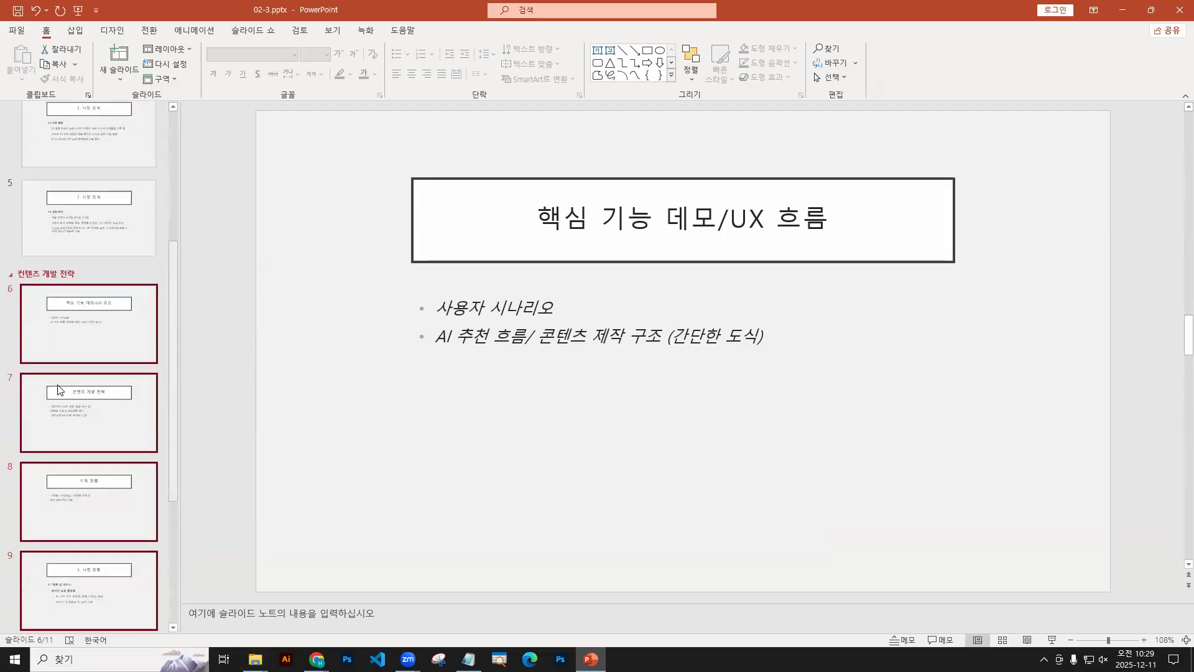
scroll(60, 389, down, 3)
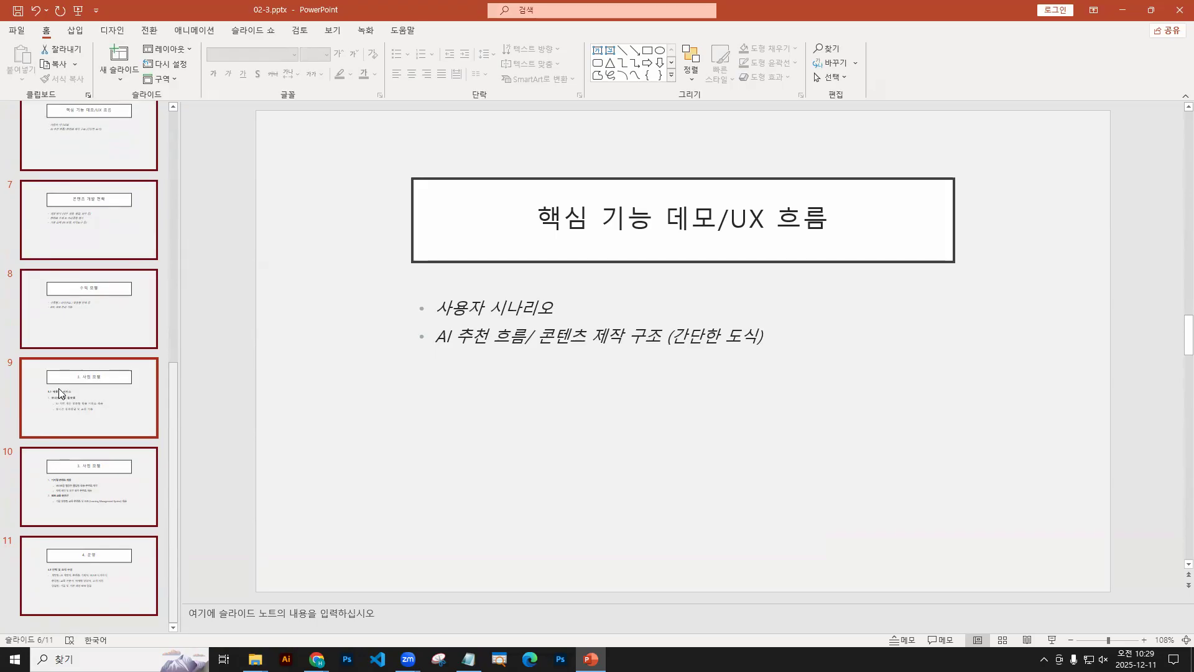
Step: Set the print range to only the 컨텐츠 개발 전략 section in the print settings
click(12, 34)
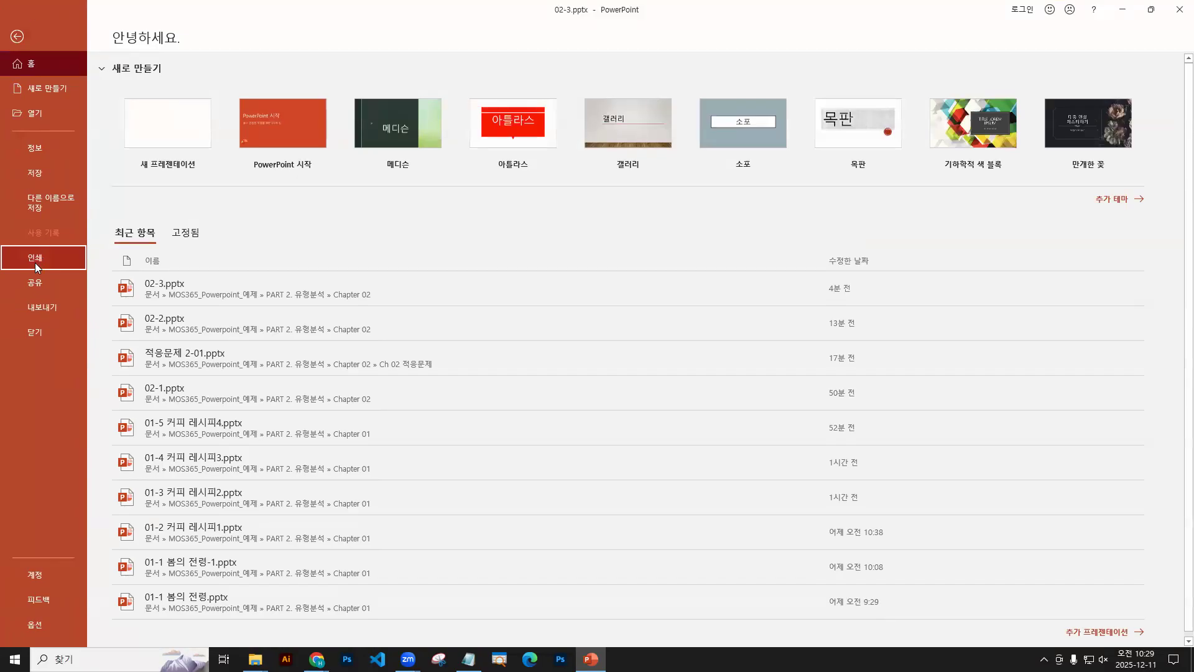
click(35, 263)
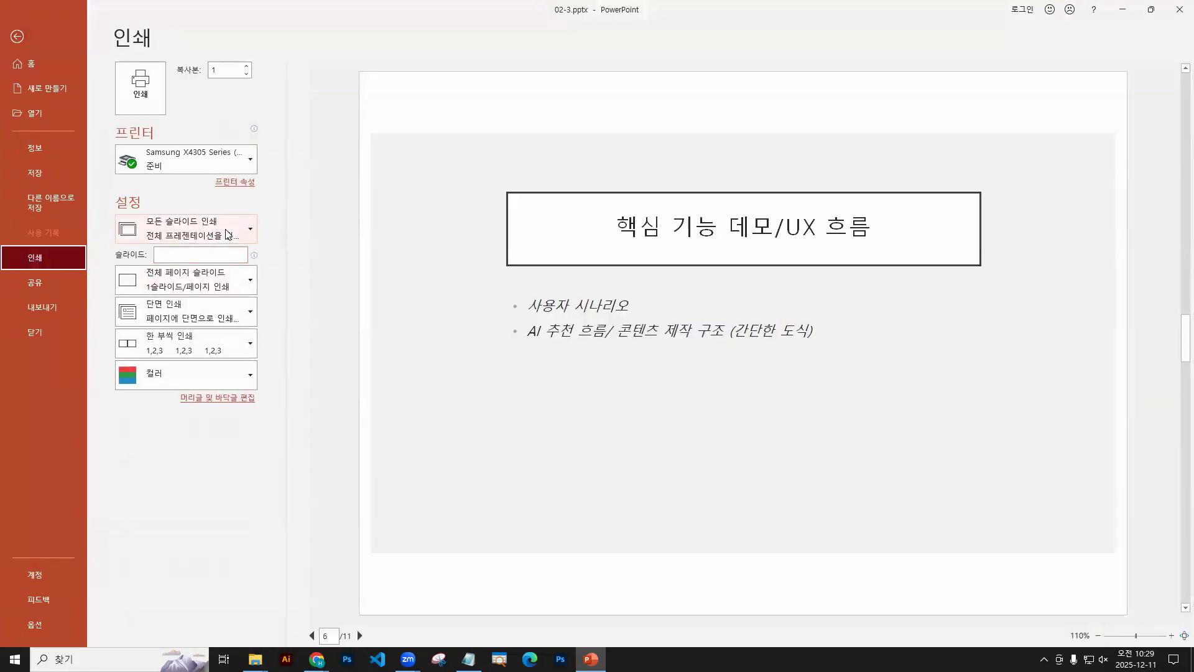
click(227, 234)
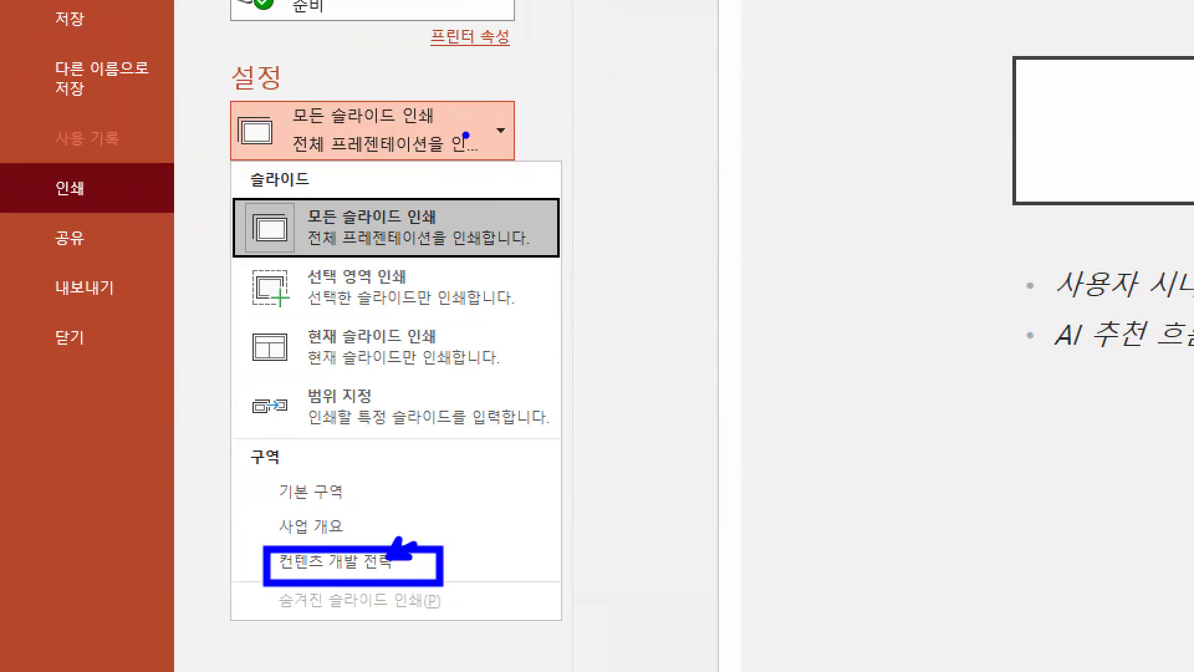
drag(31, 211, 119, 211)
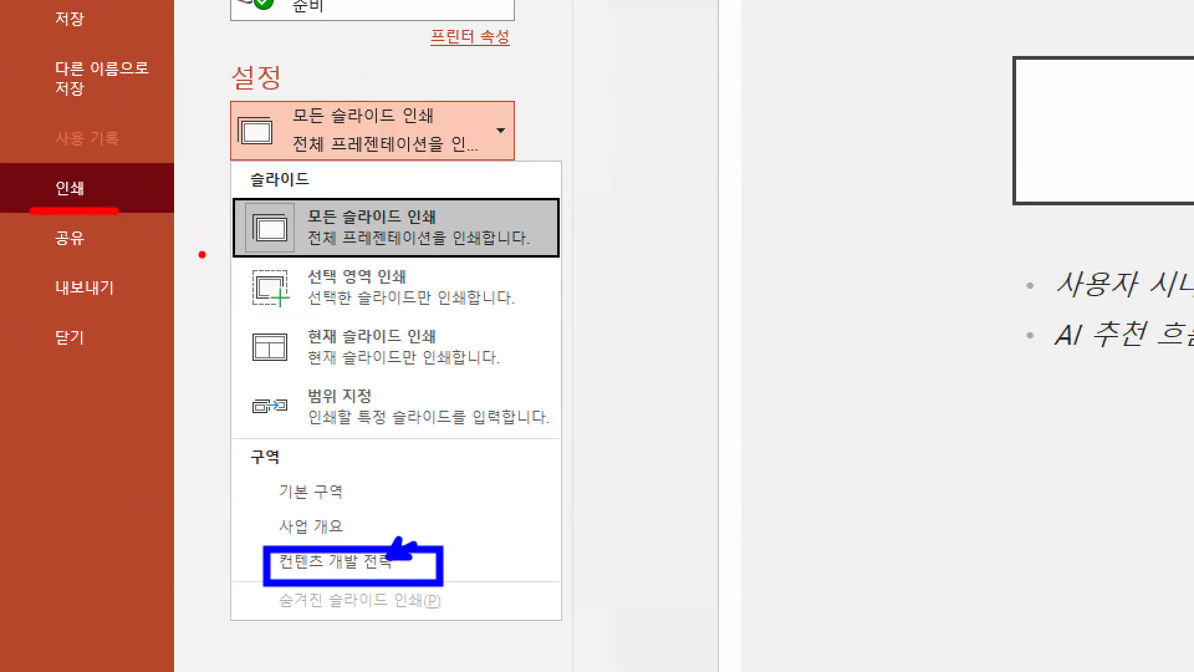
key(Escape)
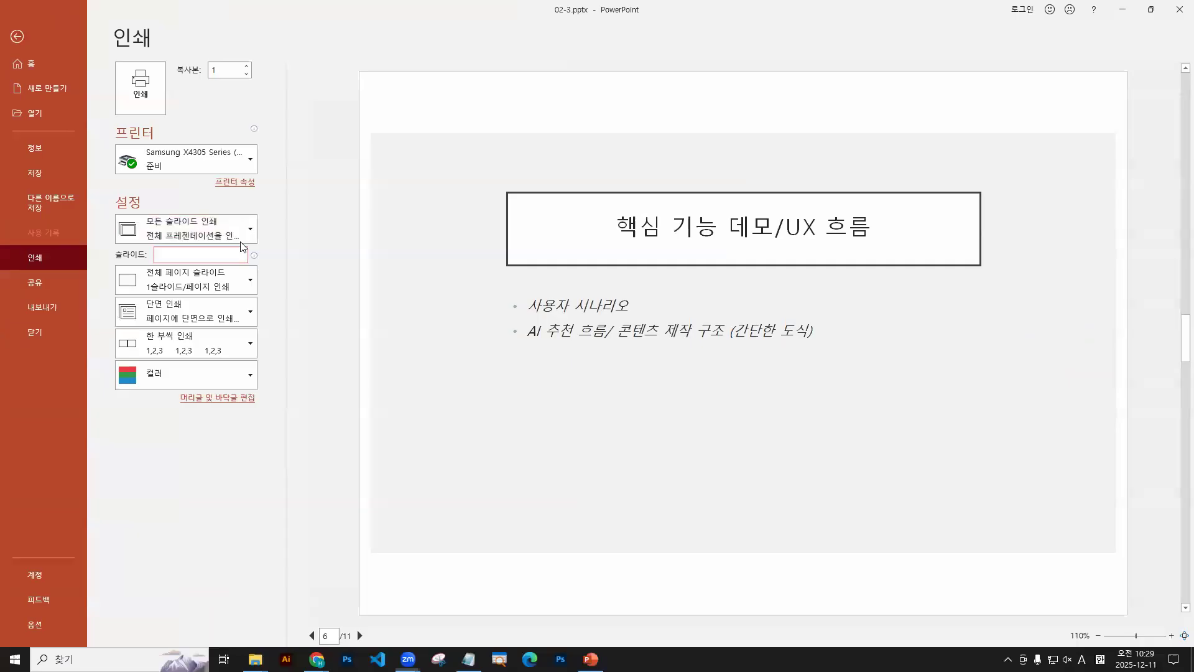
click(250, 230)
click(194, 449)
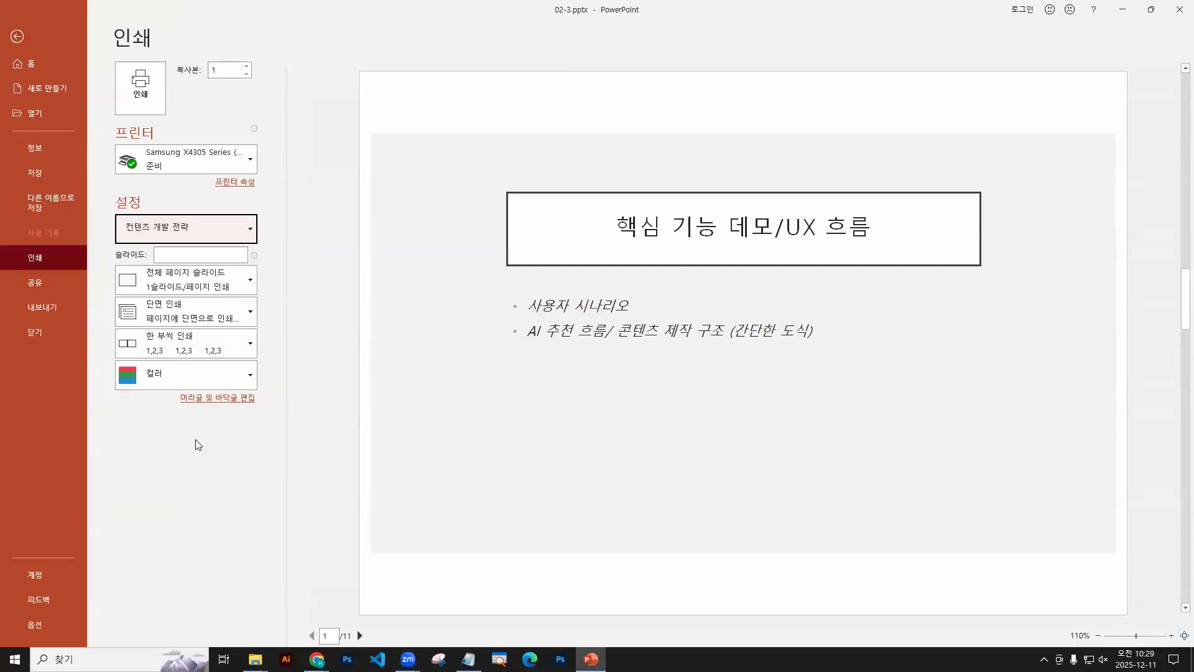
Step: Change the print range to only the 사업 개요 section and leave the print settings
click(250, 238)
click(124, 423)
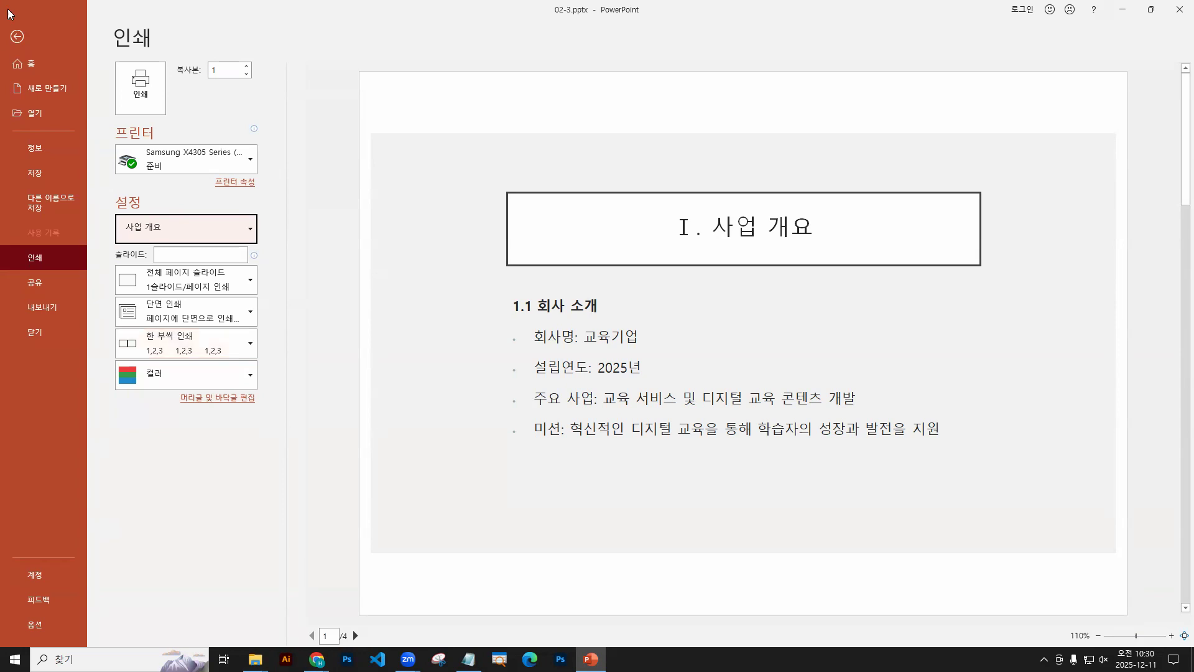
click(17, 36)
Step: Close 02-3.pptx without saving its changes
click(16, 30)
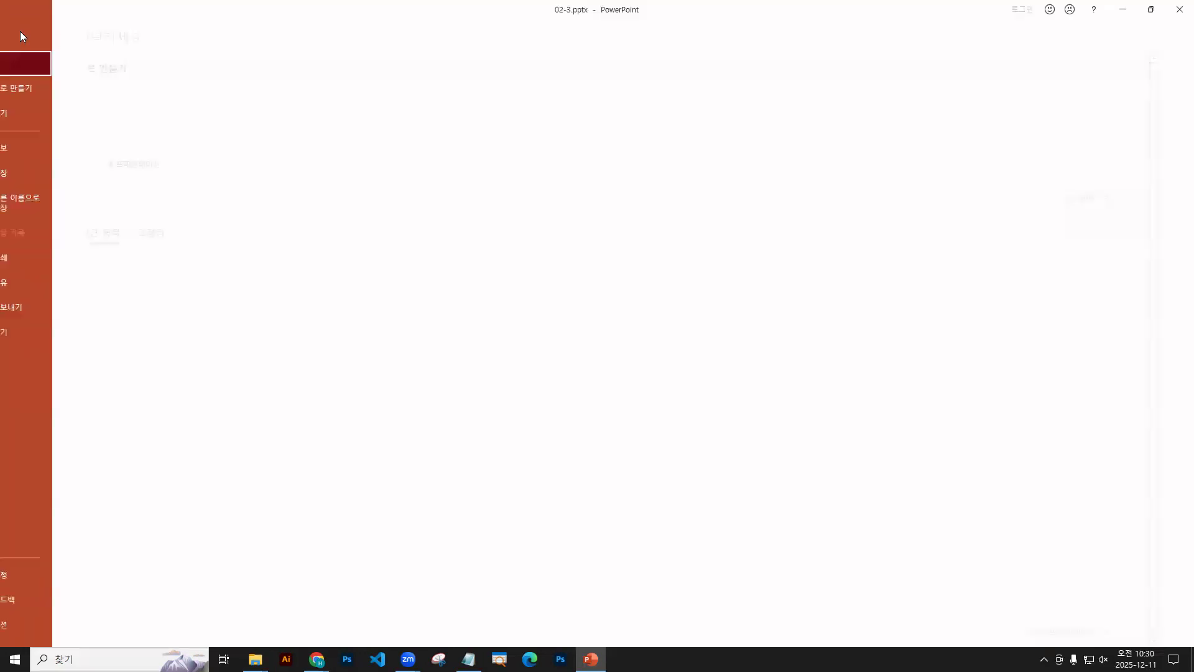
click(33, 332)
click(623, 359)
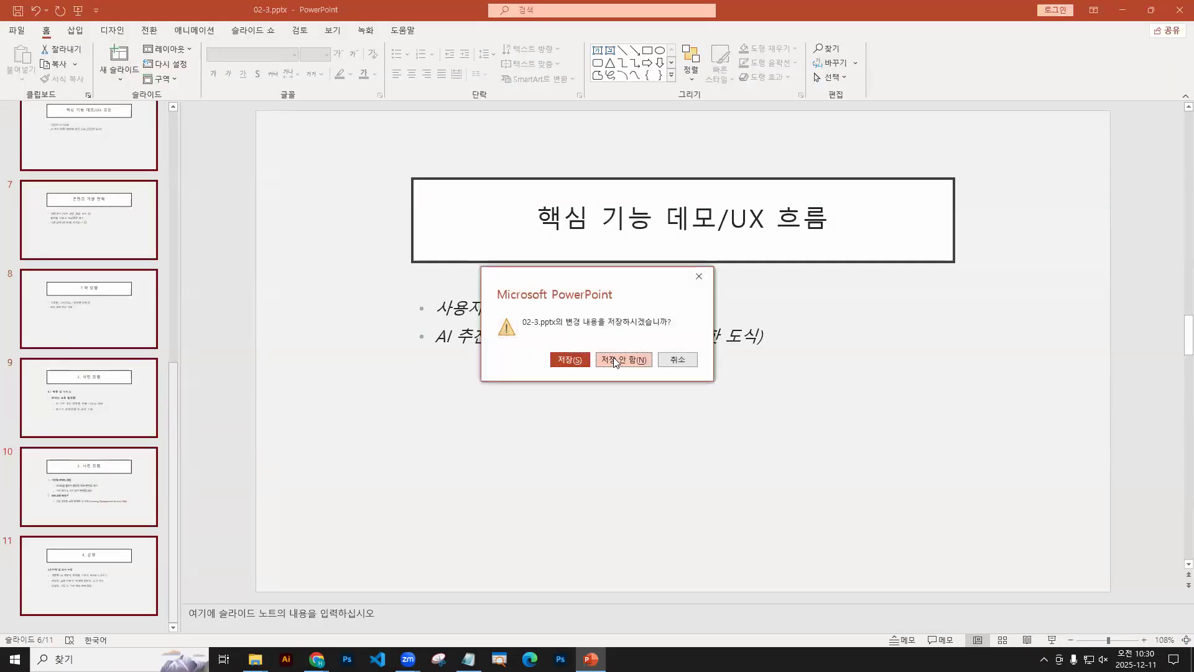
Step: Browse for a presentation to open, going up to PART 2. 유형분석 and into its Chapter 03 folder
click(18, 31)
click(29, 114)
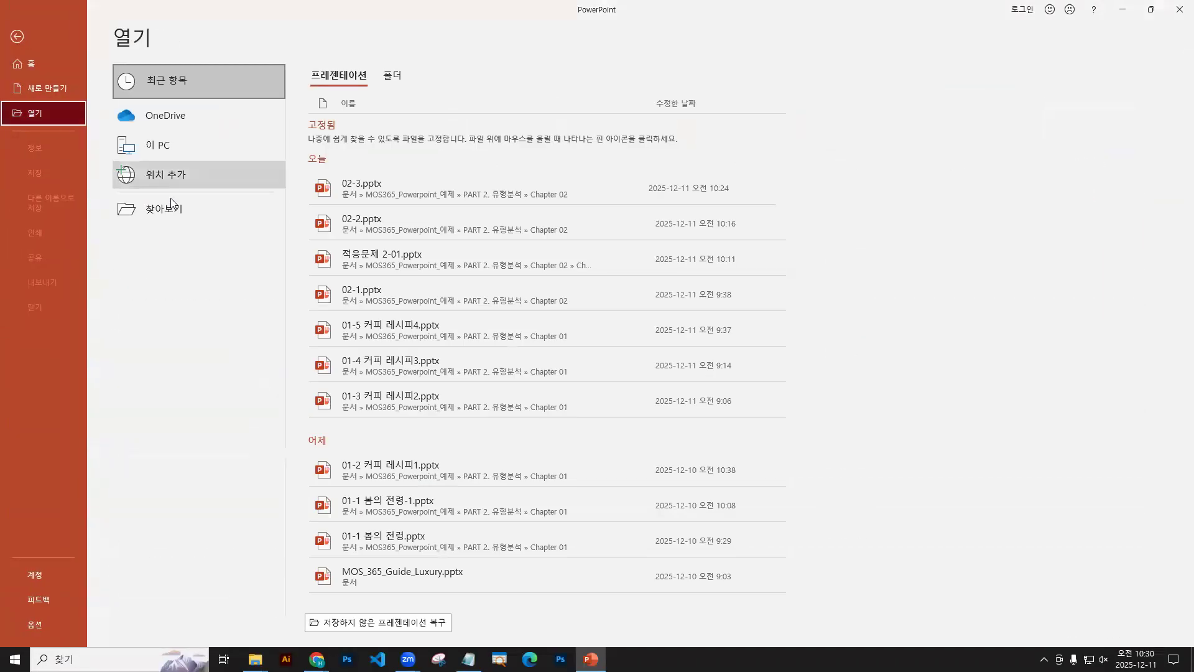
click(187, 209)
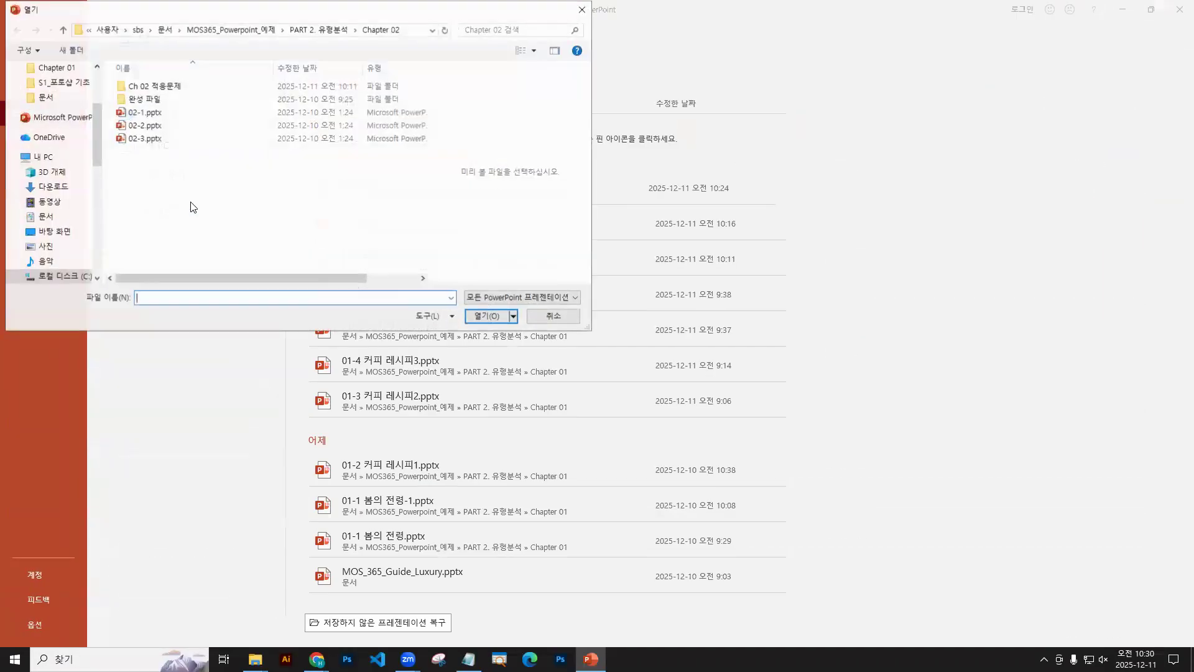
click(299, 31)
key(ctrl+1)
click(469, 114)
drag(633, 71, 616, 105)
mouse_move(221, 204)
mouse_down()
mouse_move(242, 224)
mouse_move(340, 244)
mouse_move(314, 267)
mouse_up()
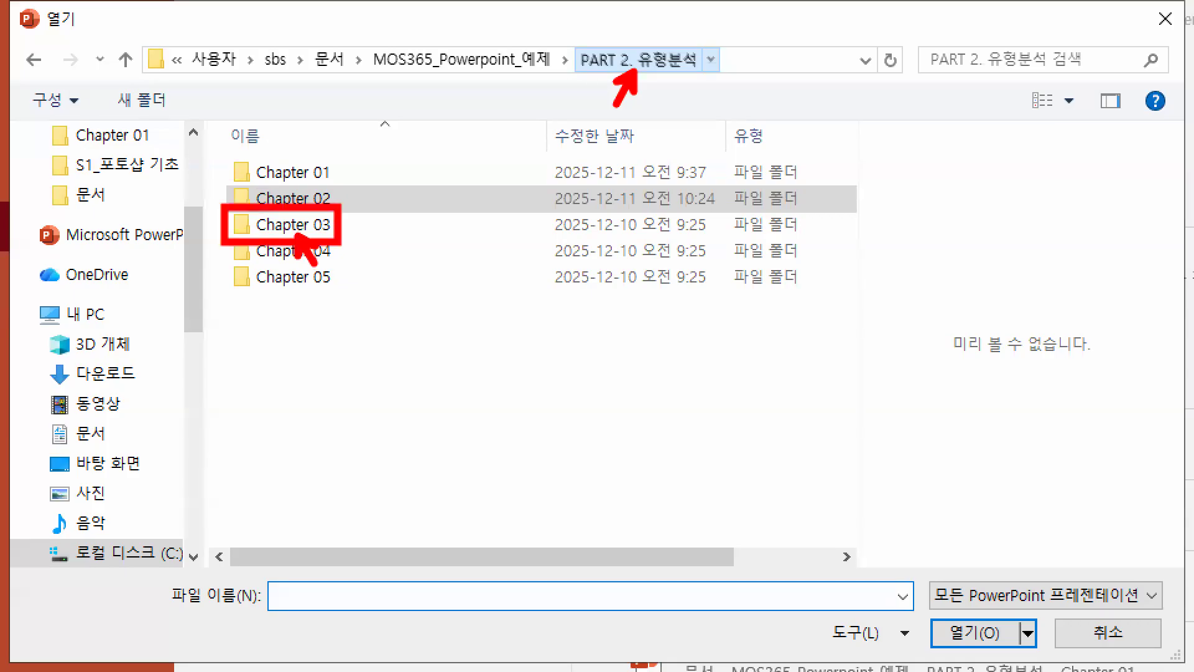
key(Escape)
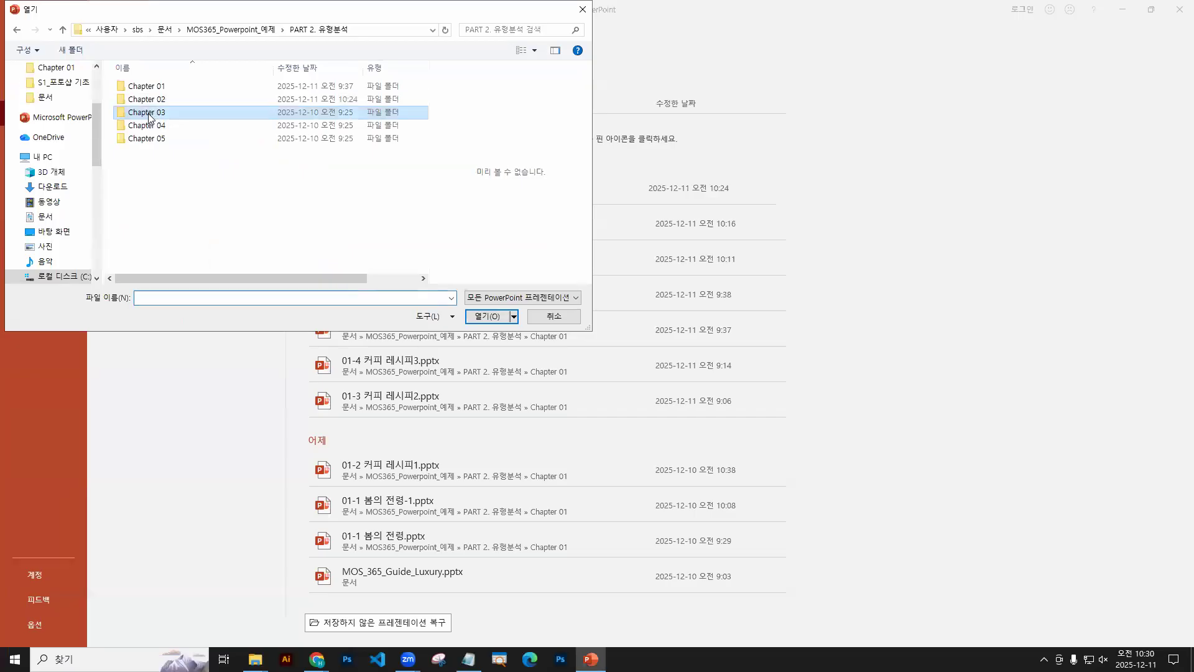
double_click(143, 112)
Step: Open the presentation 03-1.pptx from the Chapter 03 folder
click(140, 113)
key(ctrl+1)
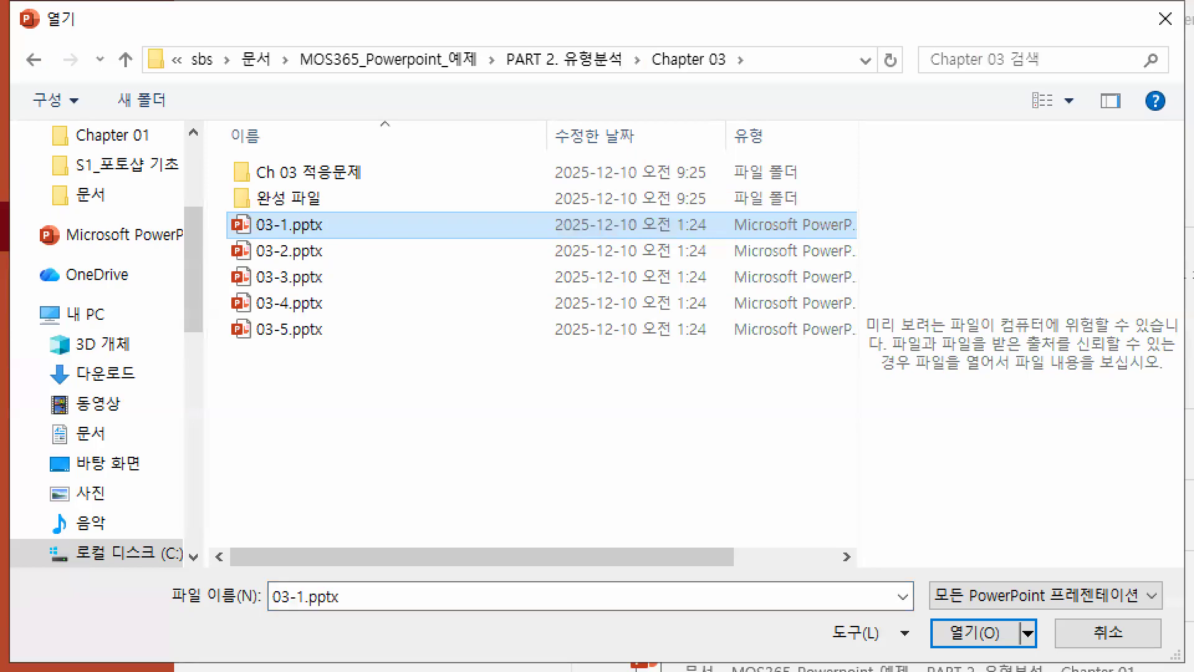
mouse_move(223, 204)
mouse_down()
mouse_move(336, 244)
mouse_move(354, 278)
mouse_up()
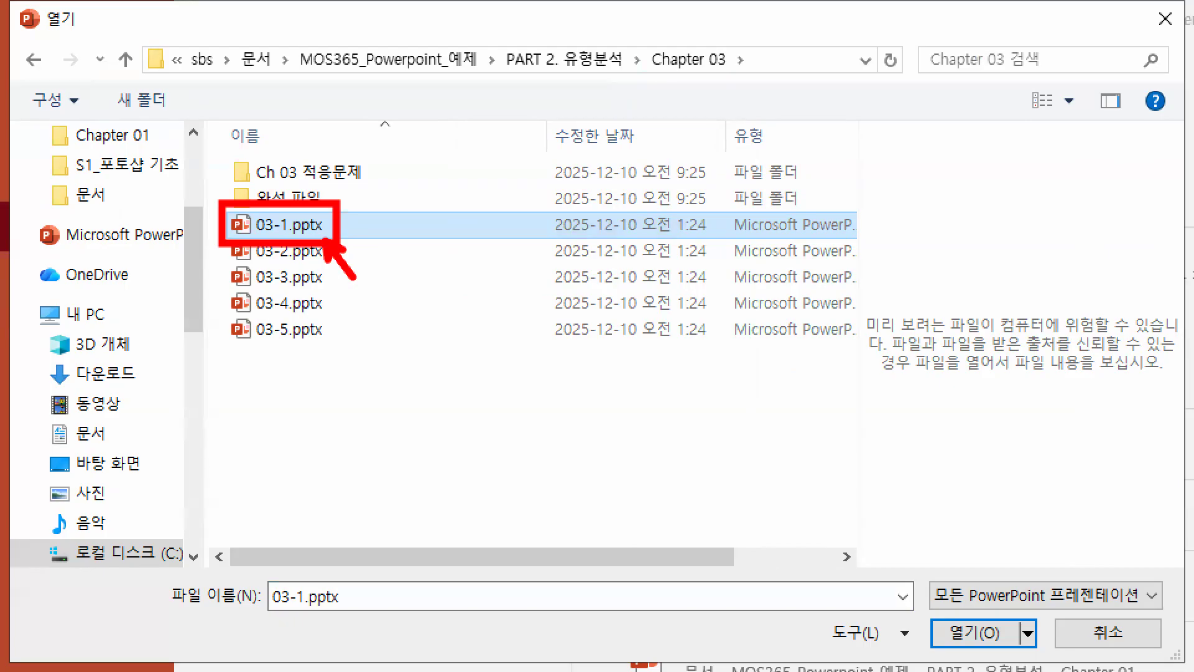
key(Escape)
double_click(118, 113)
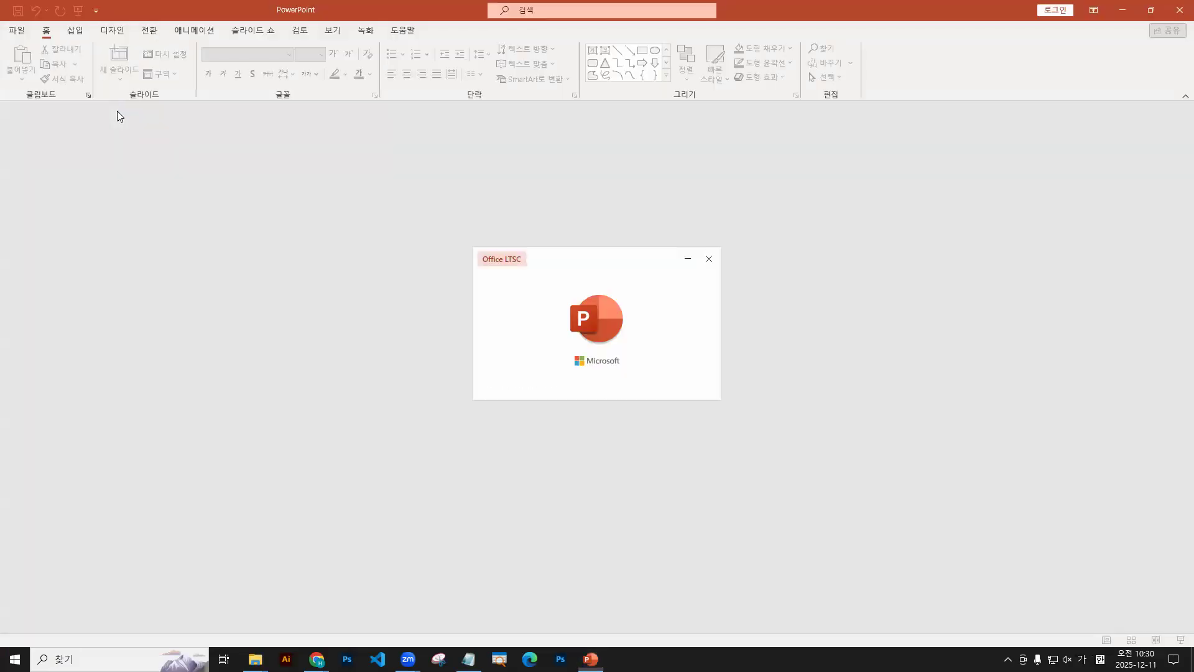
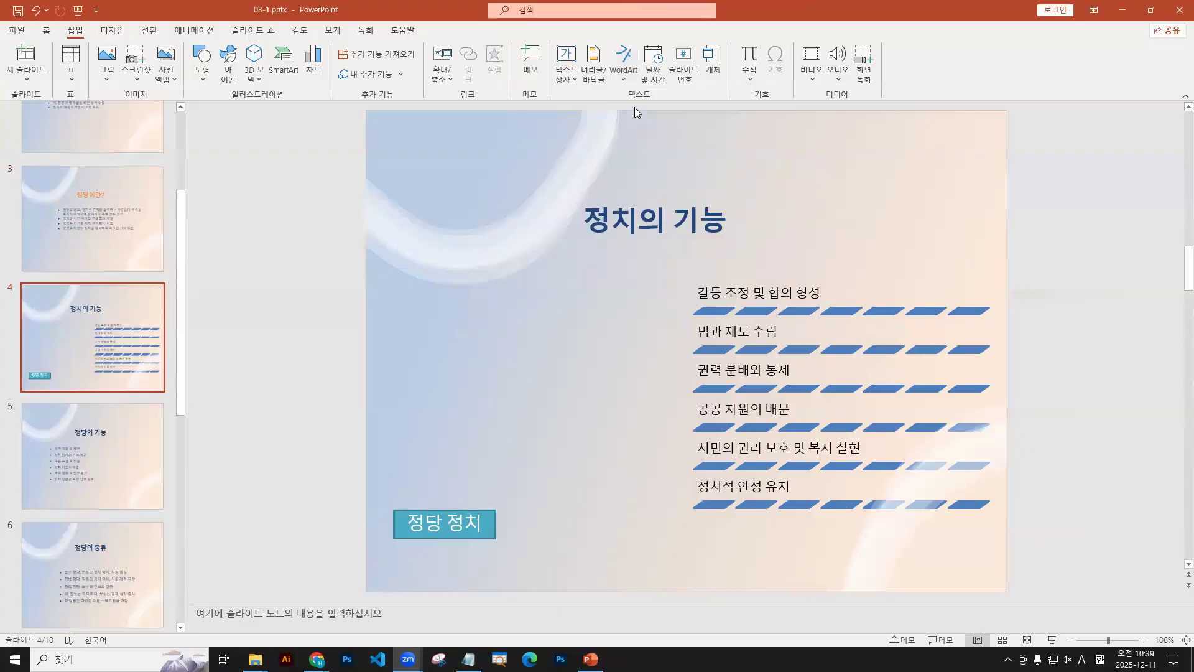
Step: Insert WordArt 정치의 순기능 on slide 4 in the style 그라데이션 채우기: 바다색, 강조색 5, 반사, and place it beside the list
click(623, 62)
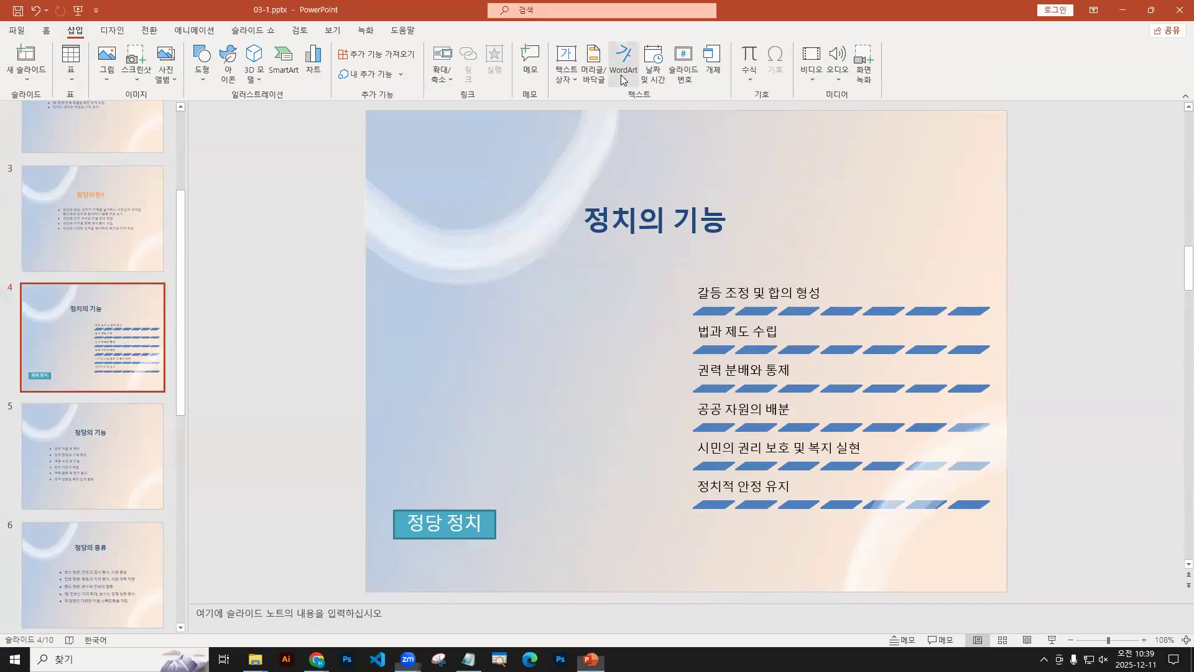
click(466, 114)
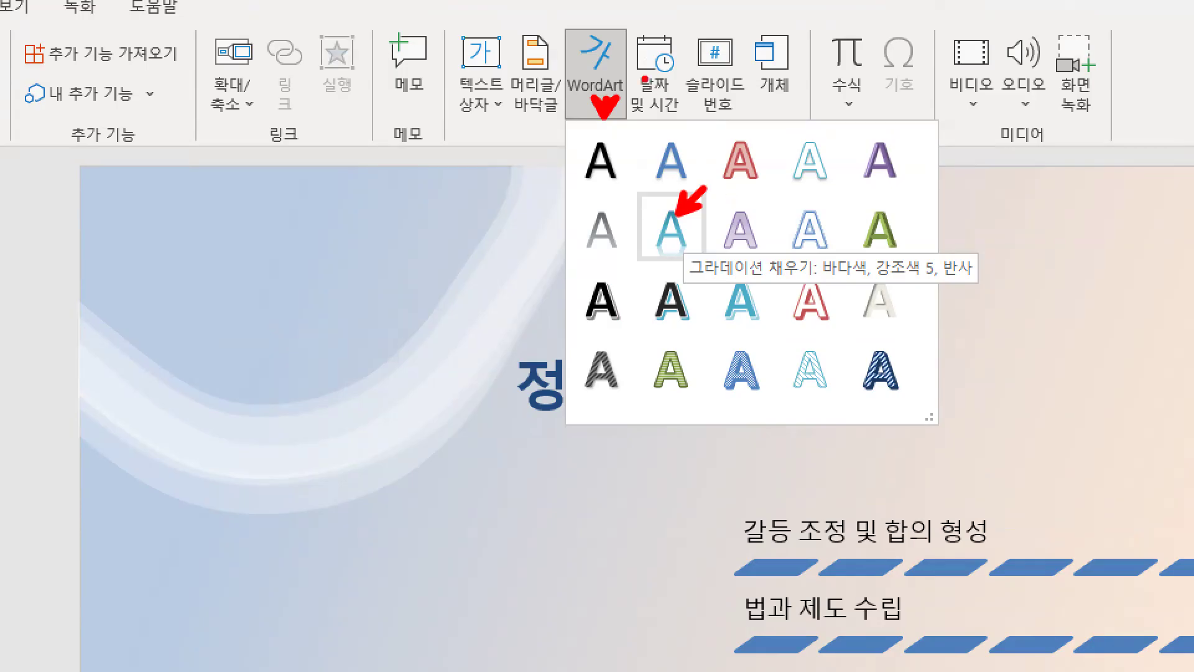
click(614, 72)
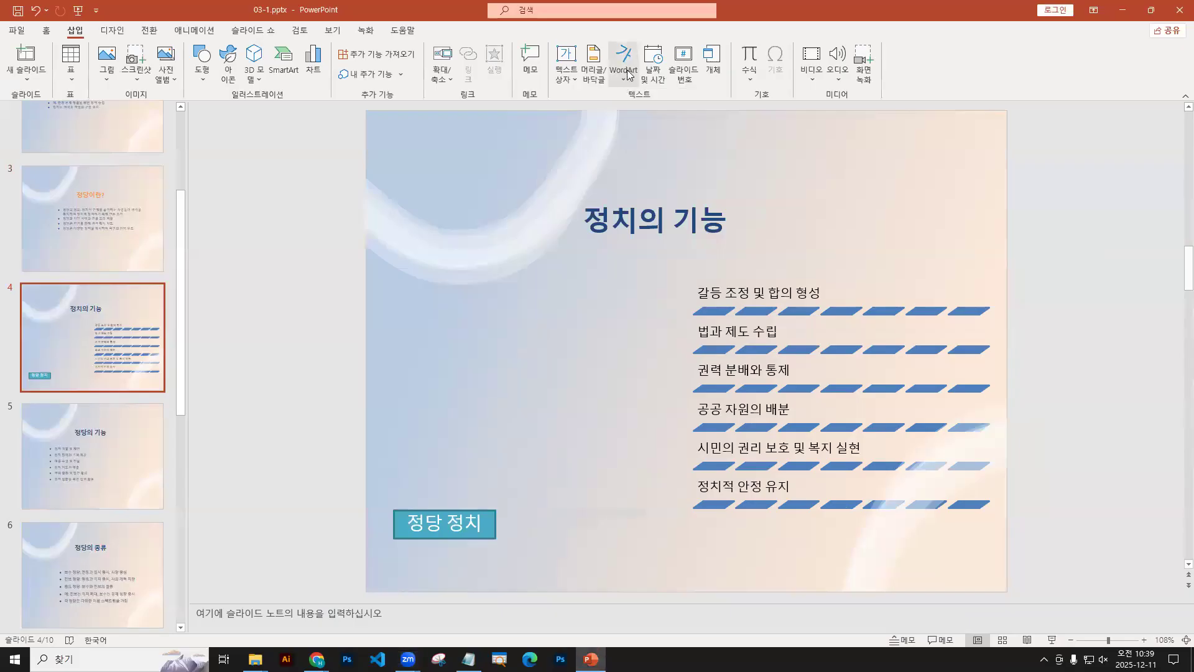
click(627, 73)
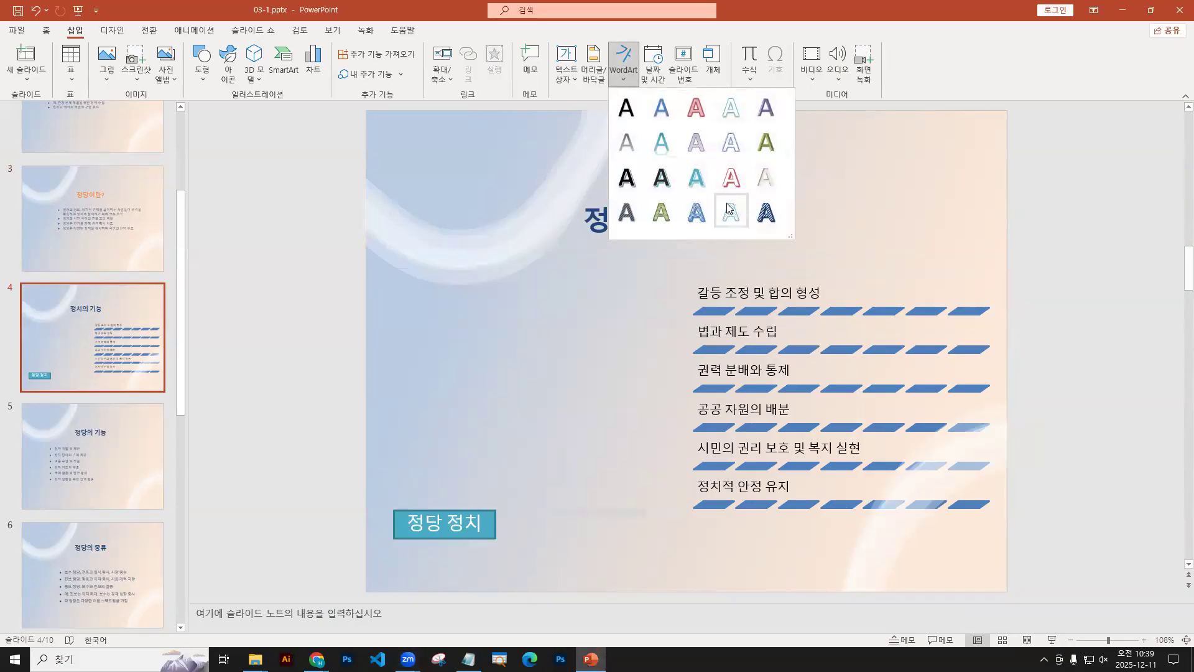
click(660, 144)
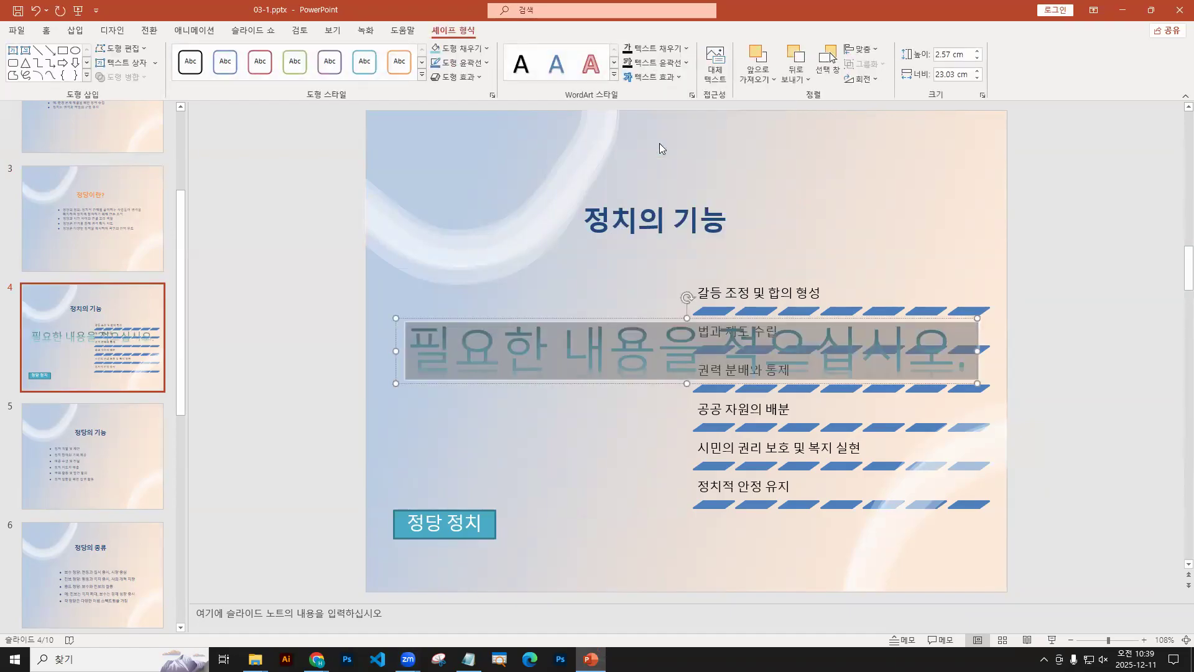
text(정당의 순기)
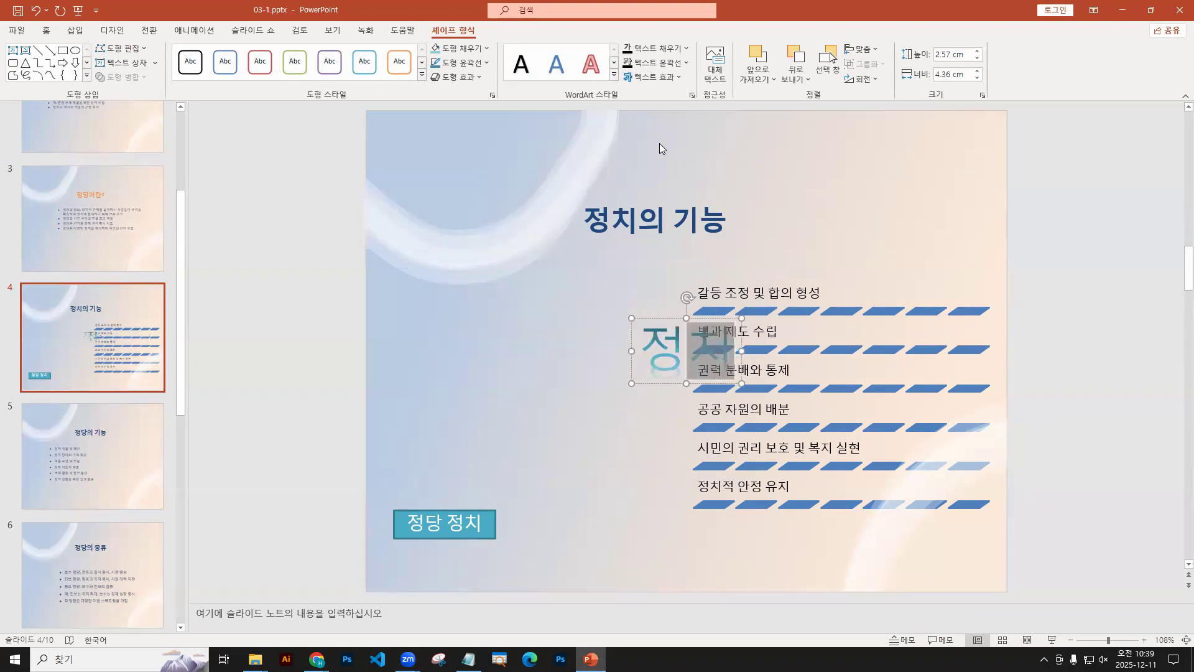
text(능)
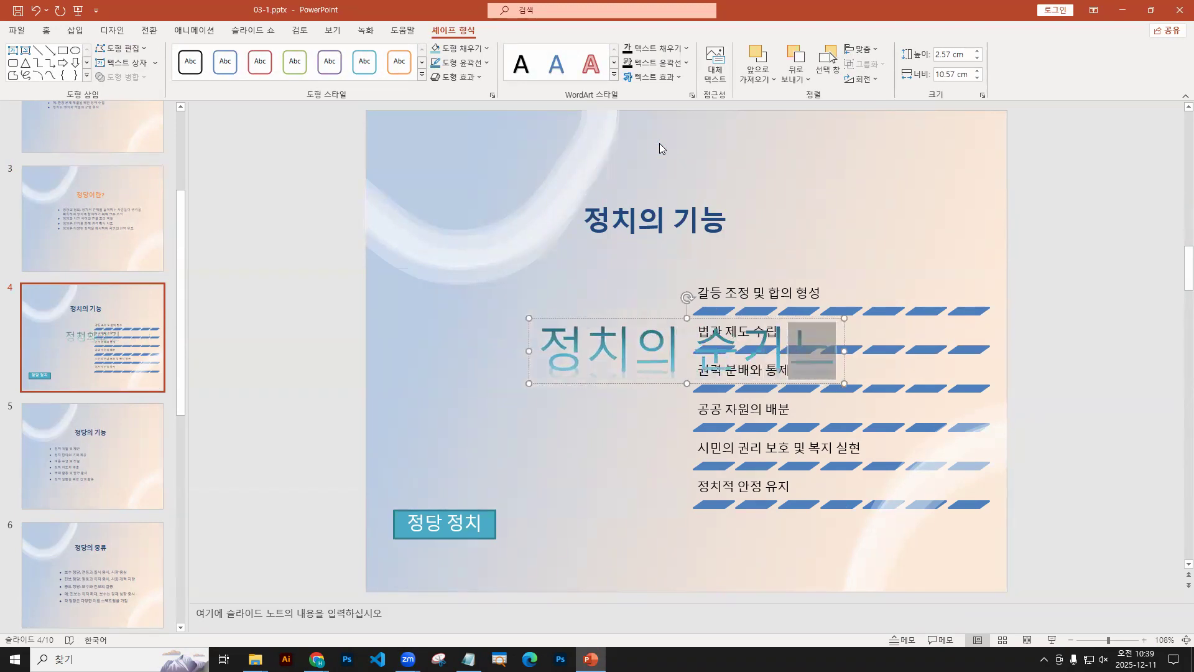
drag(648, 316, 509, 318)
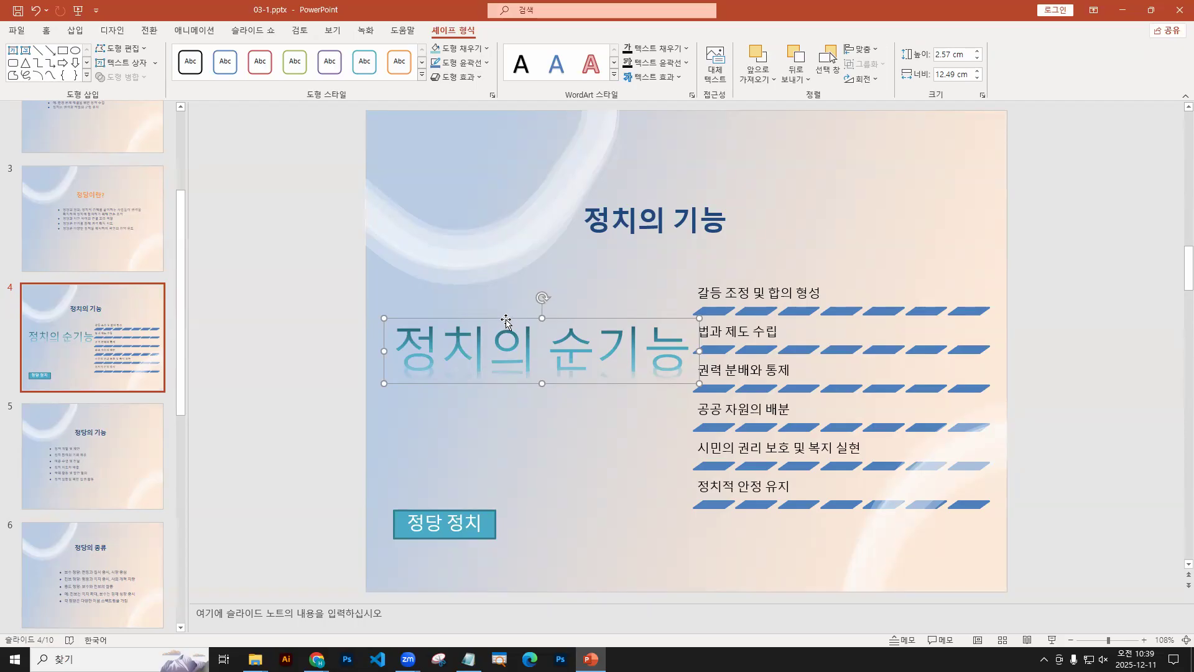
Step: Apply the warp (휘기) transform that pinches text in the middle to the 정치의 순기능 WordArt
click(669, 78)
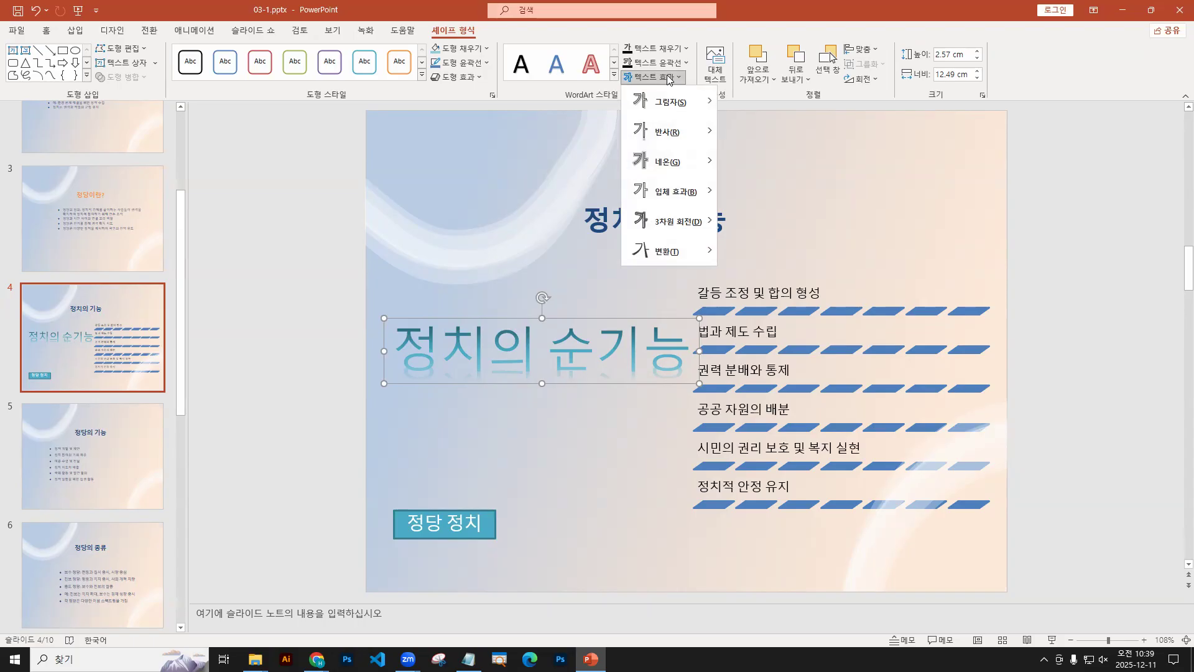
mouse_move(685, 252)
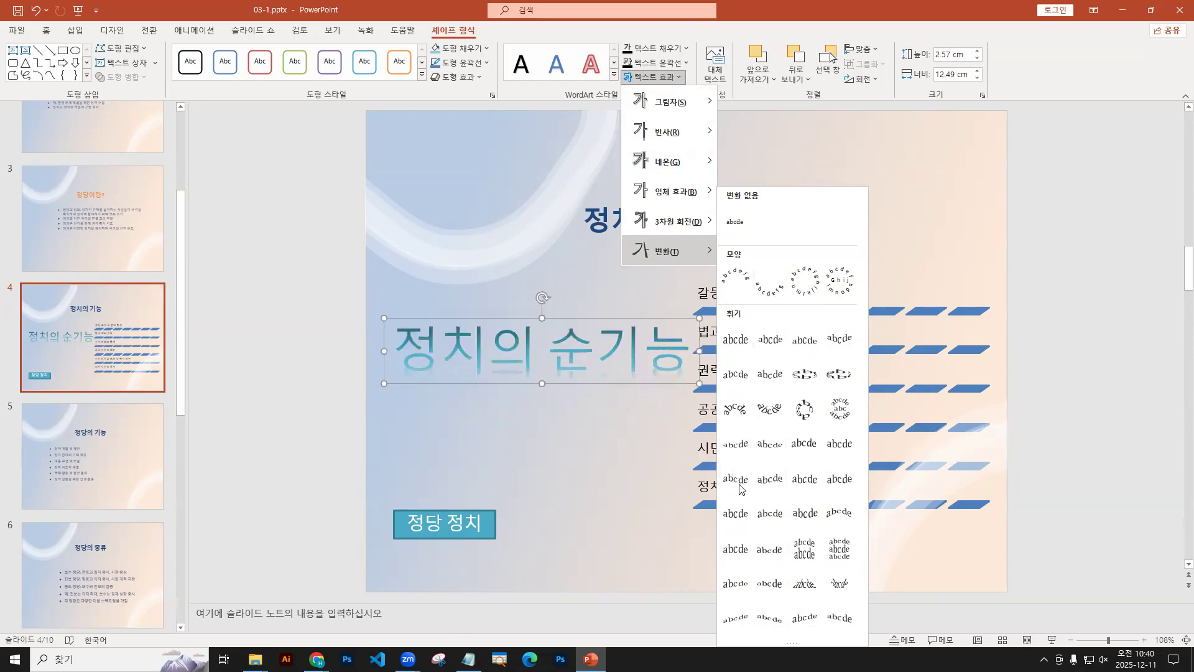
click(662, 78)
click(662, 77)
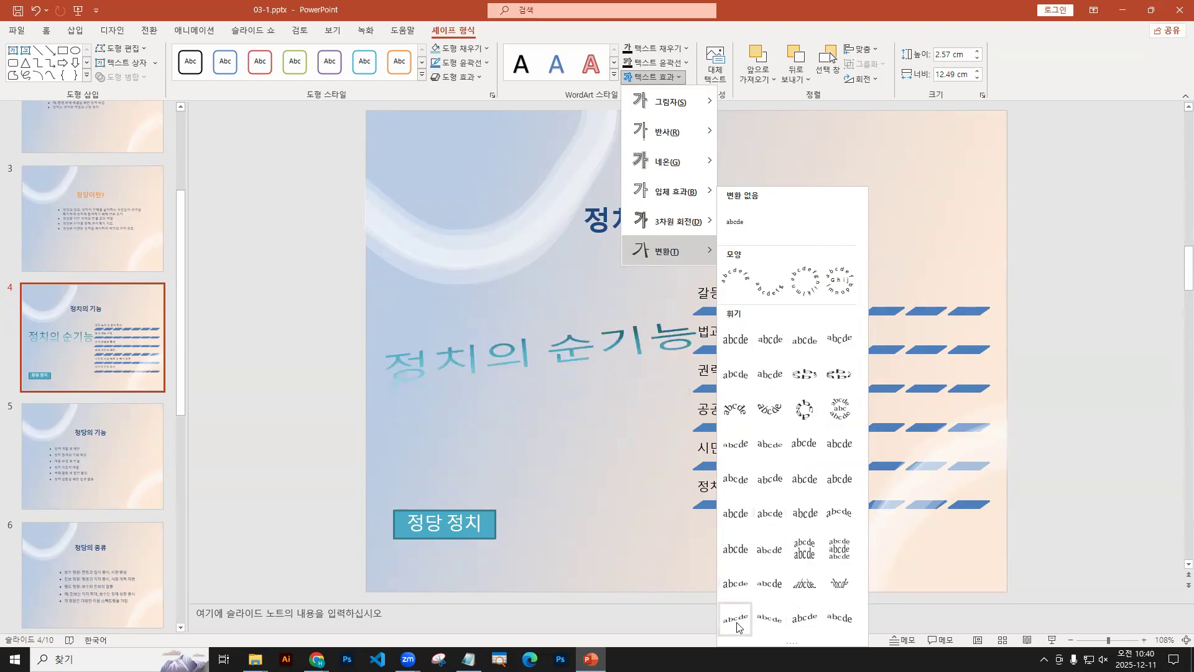
click(768, 530)
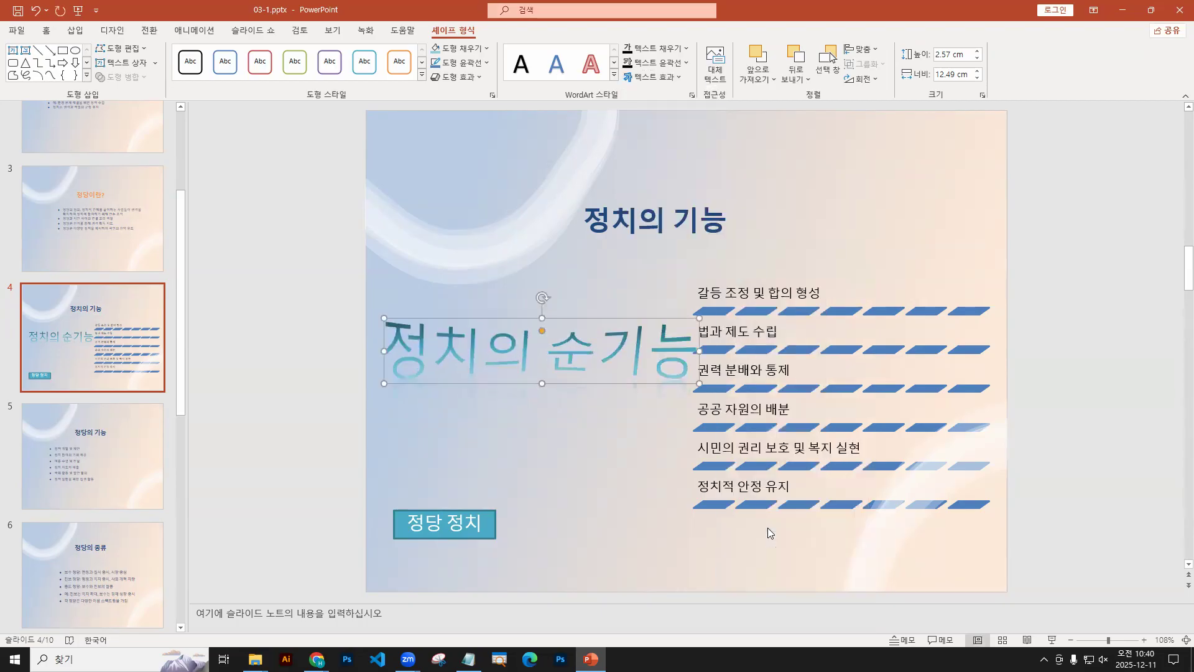
Step: Deepen the WordArt's pinch, shift it slightly left and narrow it to clear the list on slide 4
drag(540, 333, 579, 319)
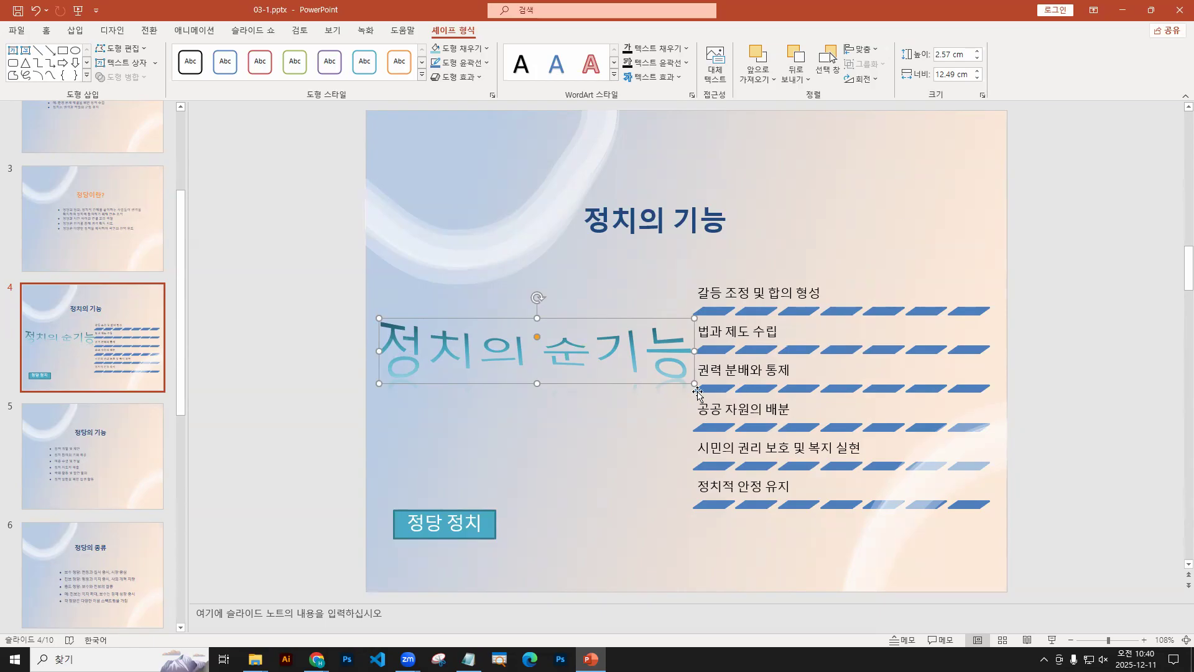
drag(697, 390, 681, 383)
click(864, 226)
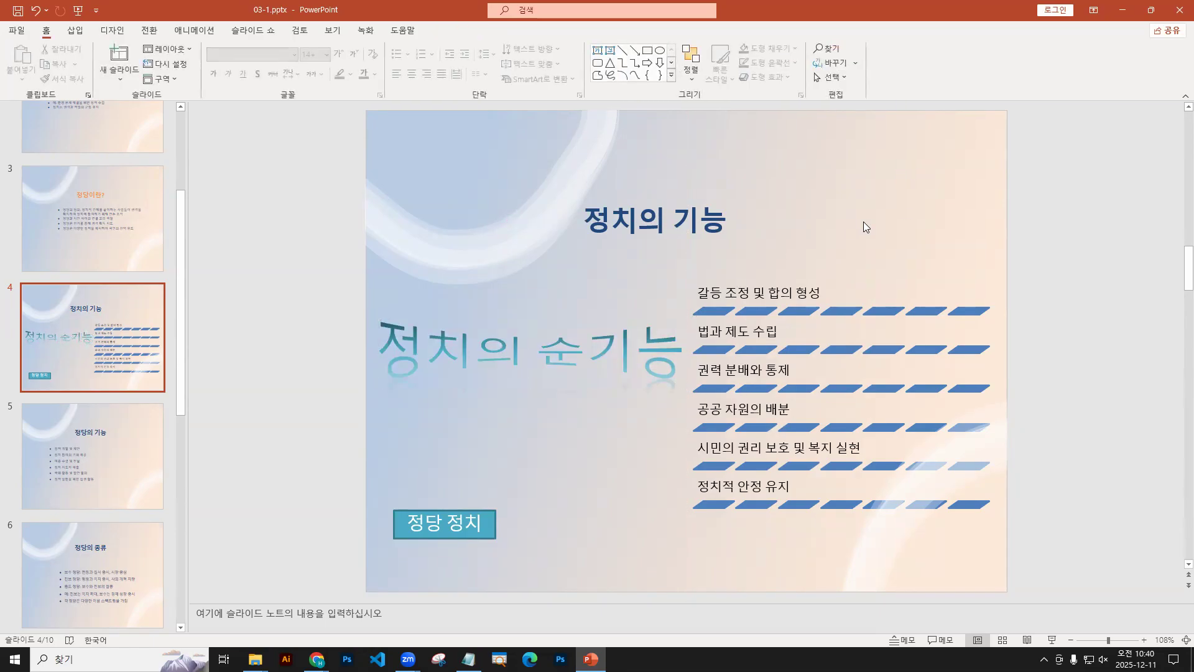
Step: Select the title text 정당 정치의 장점과 단점 on slide 7 and show its shape formatting options
click(114, 507)
scroll(115, 508, down, 2)
click(102, 539)
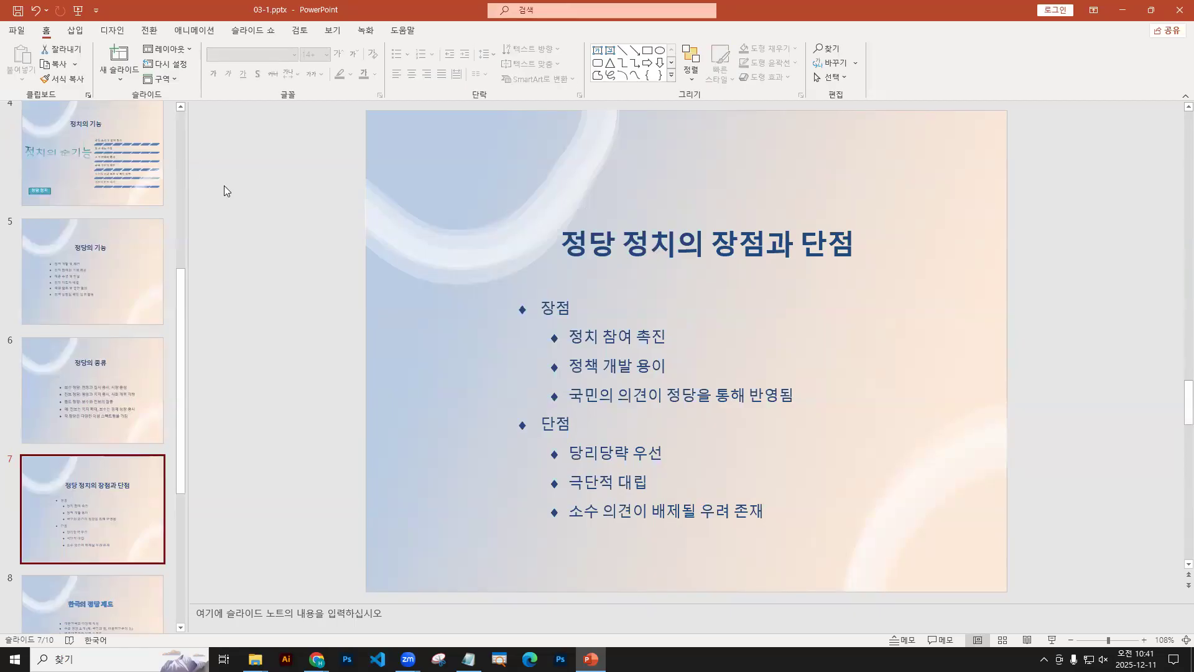
triple_click(640, 249)
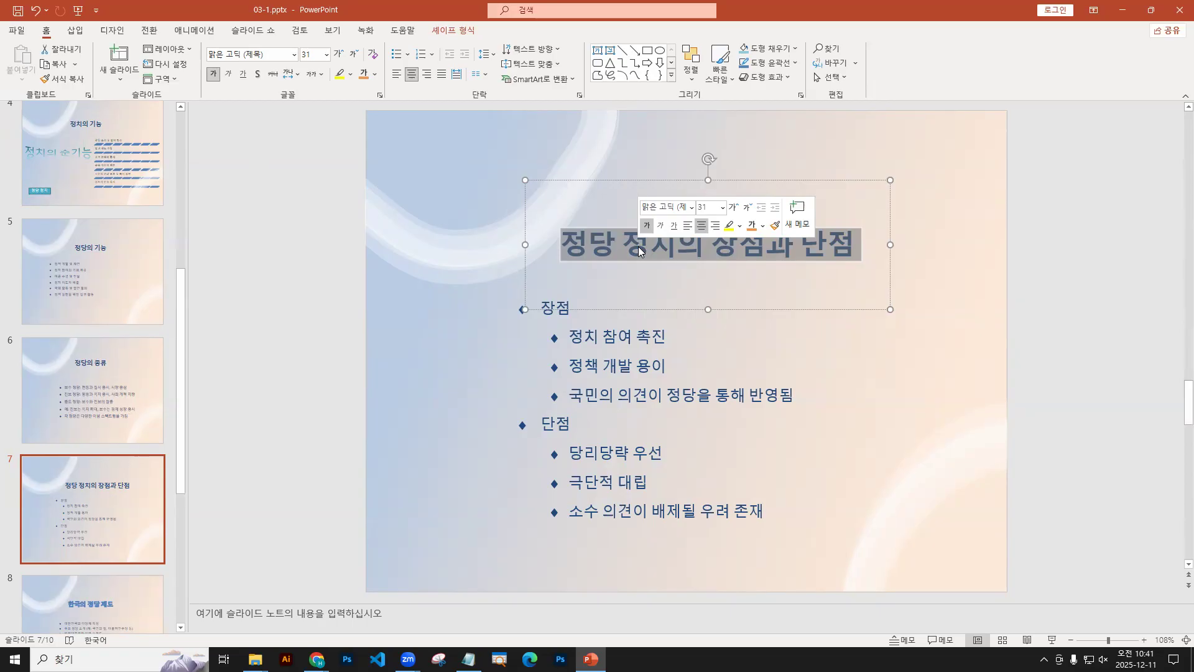
mouse_move(645, 248)
mouse_down()
mouse_move(623, 280)
mouse_move(667, 286)
mouse_up()
drag(520, 179, 901, 304)
mouse_move(426, 18)
mouse_down()
mouse_move(482, 42)
mouse_move(484, 63)
mouse_up()
drag(561, 265, 883, 269)
key(Escape)
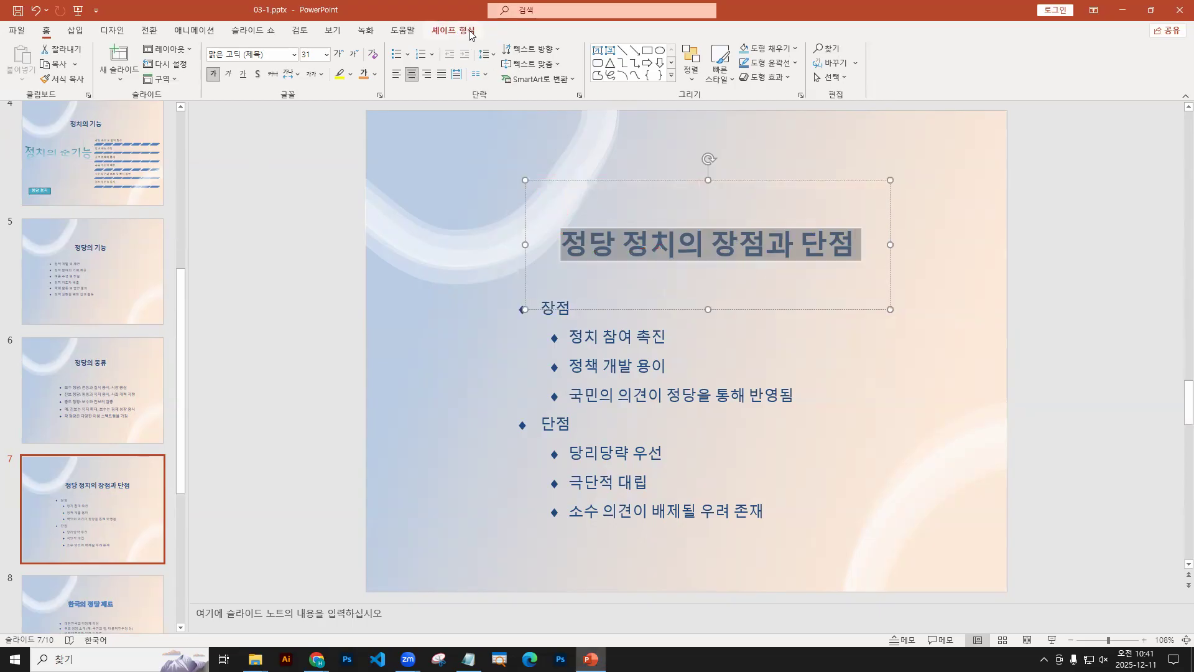
click(464, 33)
key(ctrl+2)
drag(461, 34, 449, 67)
mouse_move(418, 18)
mouse_down()
mouse_move(624, 84)
mouse_move(615, 73)
mouse_up()
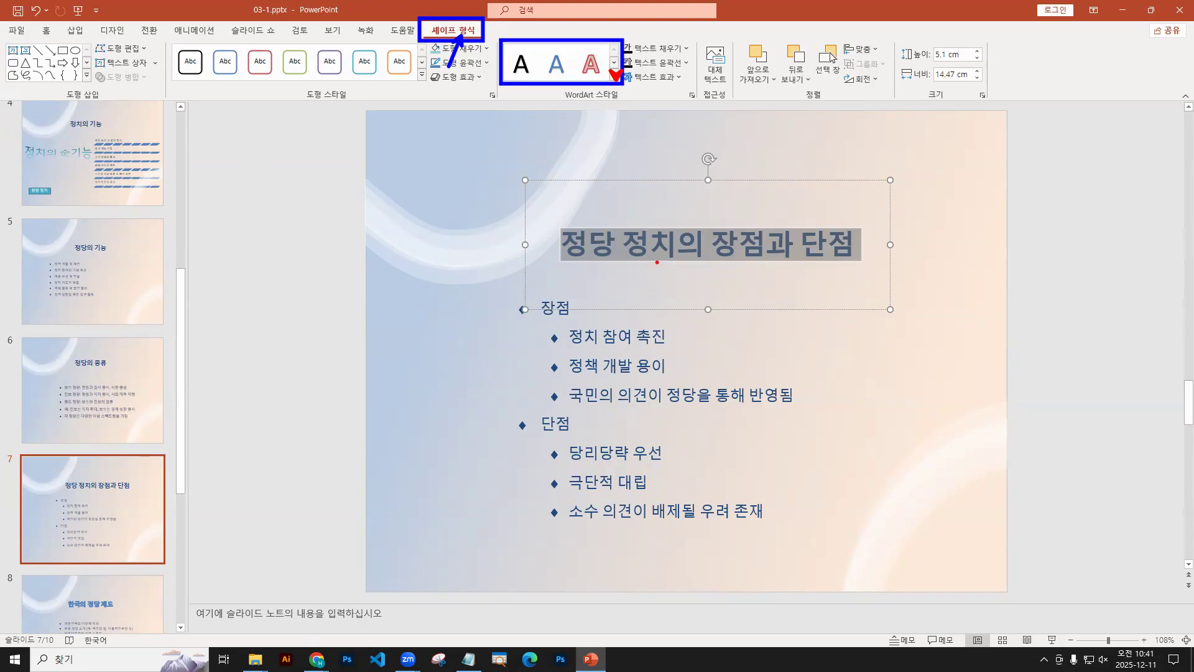
drag(669, 249, 657, 286)
mouse_move(688, 213)
mouse_down()
mouse_move(686, 270)
mouse_move(700, 272)
mouse_up()
key(Escape)
Step: Try the red WordArt style with only the cursor placed in slide 7's title, and undo it
click(675, 252)
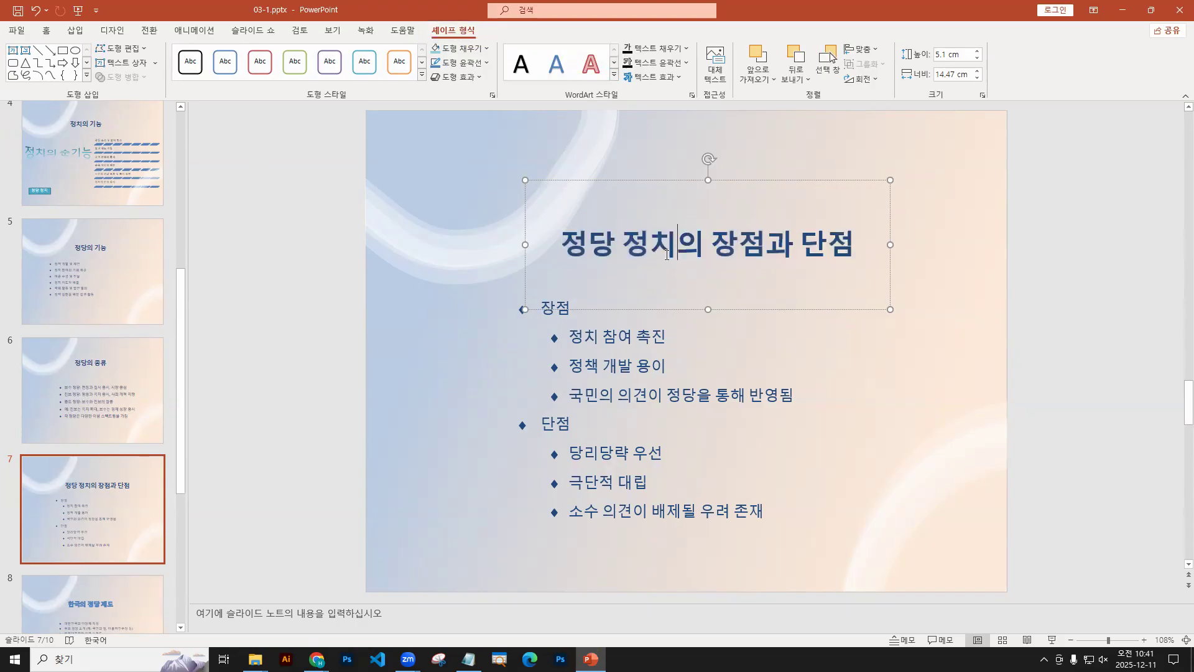
click(591, 62)
key(ctrl+z)
Step: Apply the WordArt style 채우기: 바다색, 강조색 5, 윤곽선: 흰색, 배경색 1, 진한 그림자: 바다색, 강조색 5 to slide 7's entire title text
triple_click(656, 246)
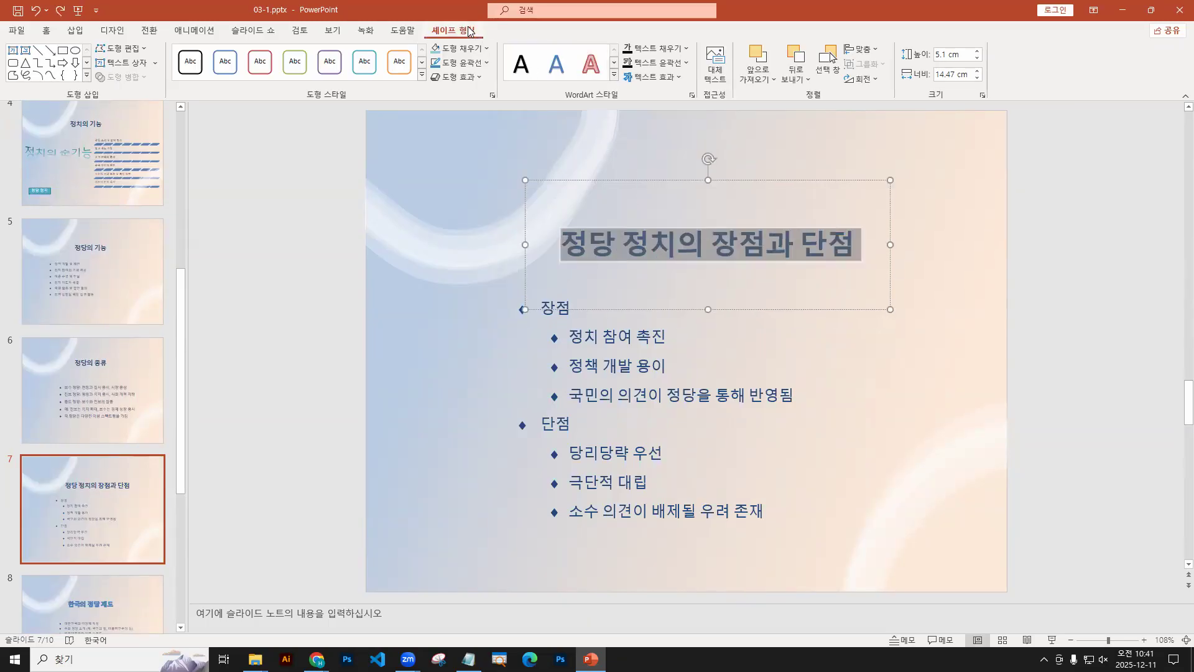
click(614, 75)
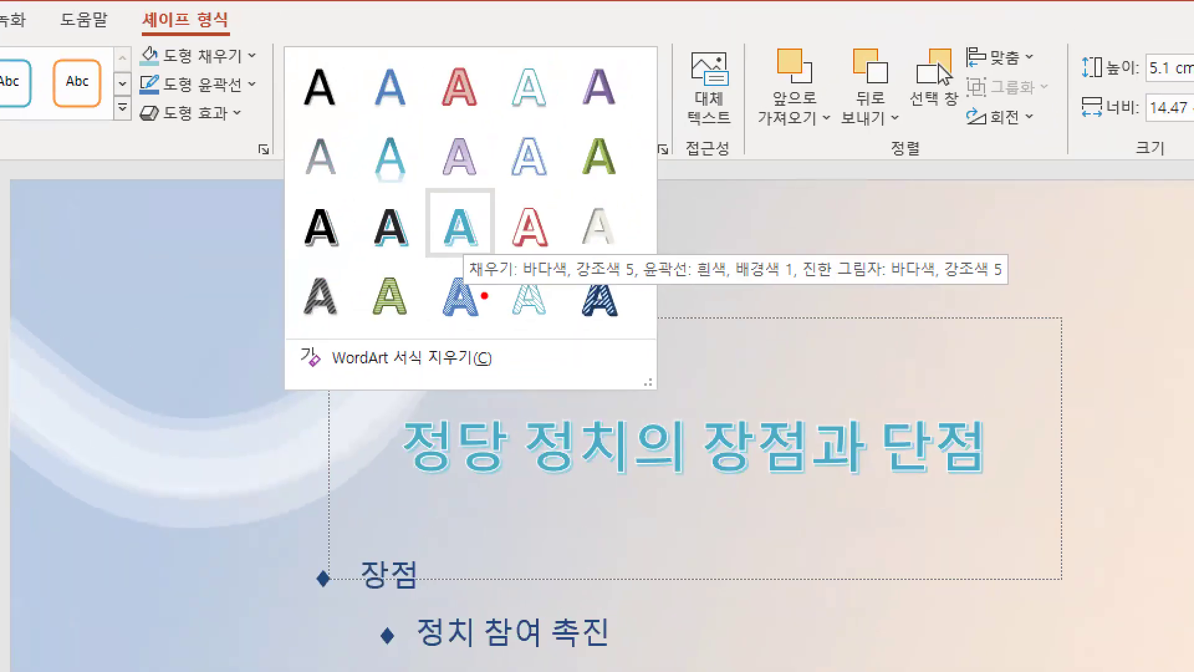
drag(467, 287, 1107, 307)
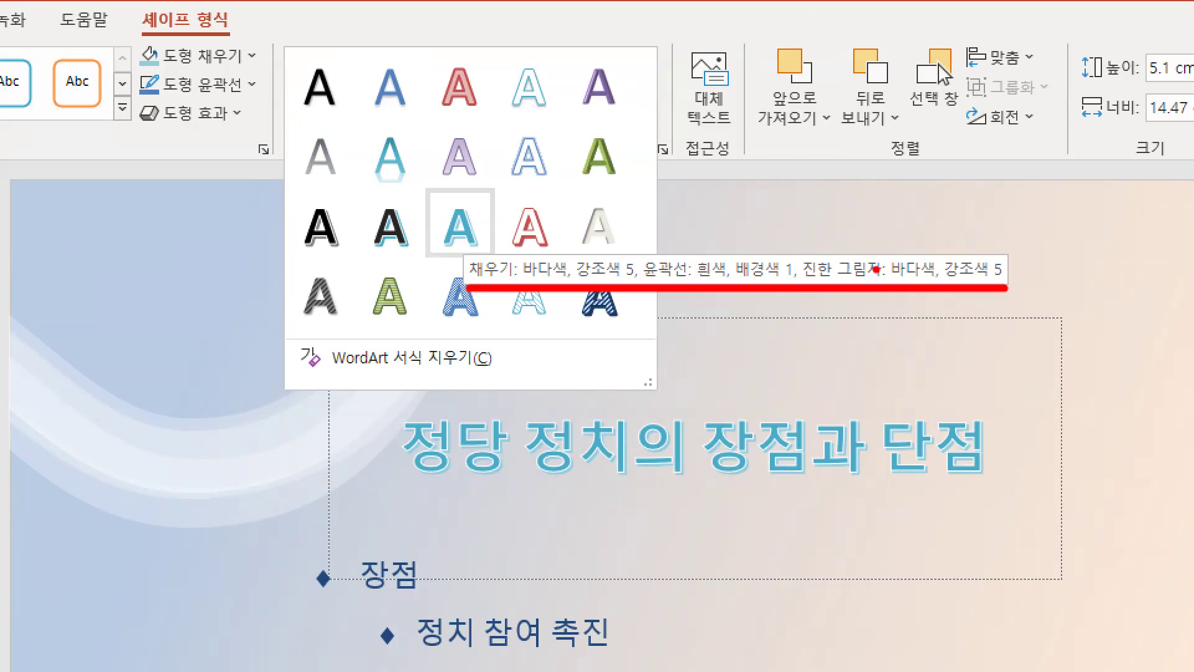
key(Escape)
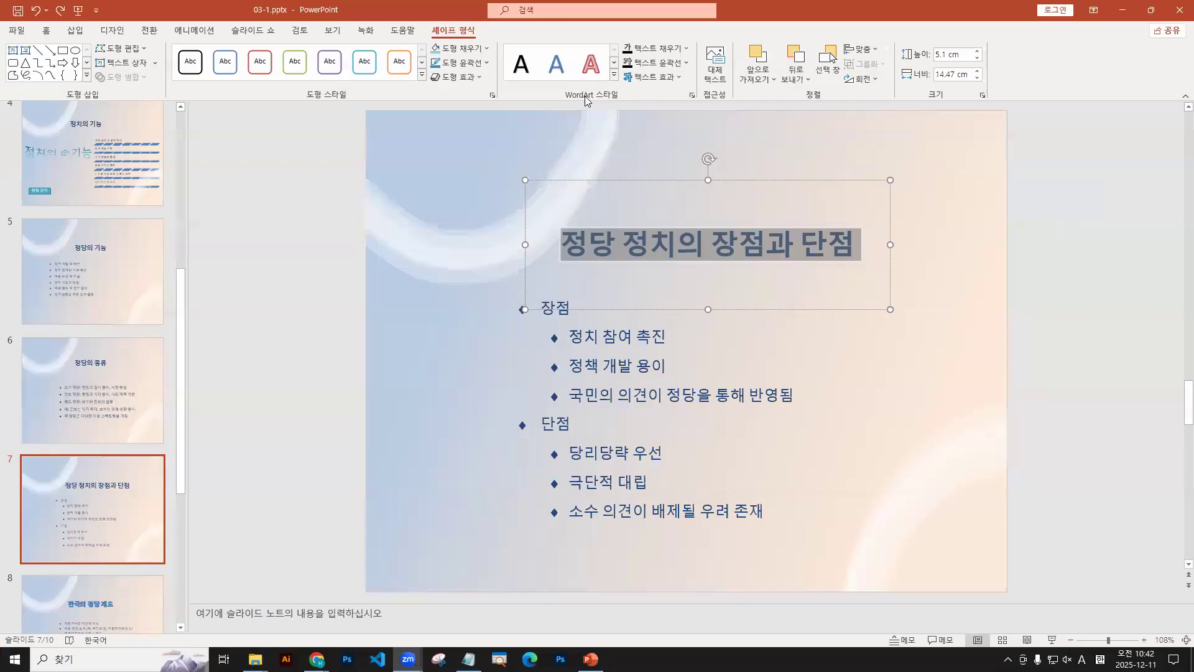
click(613, 75)
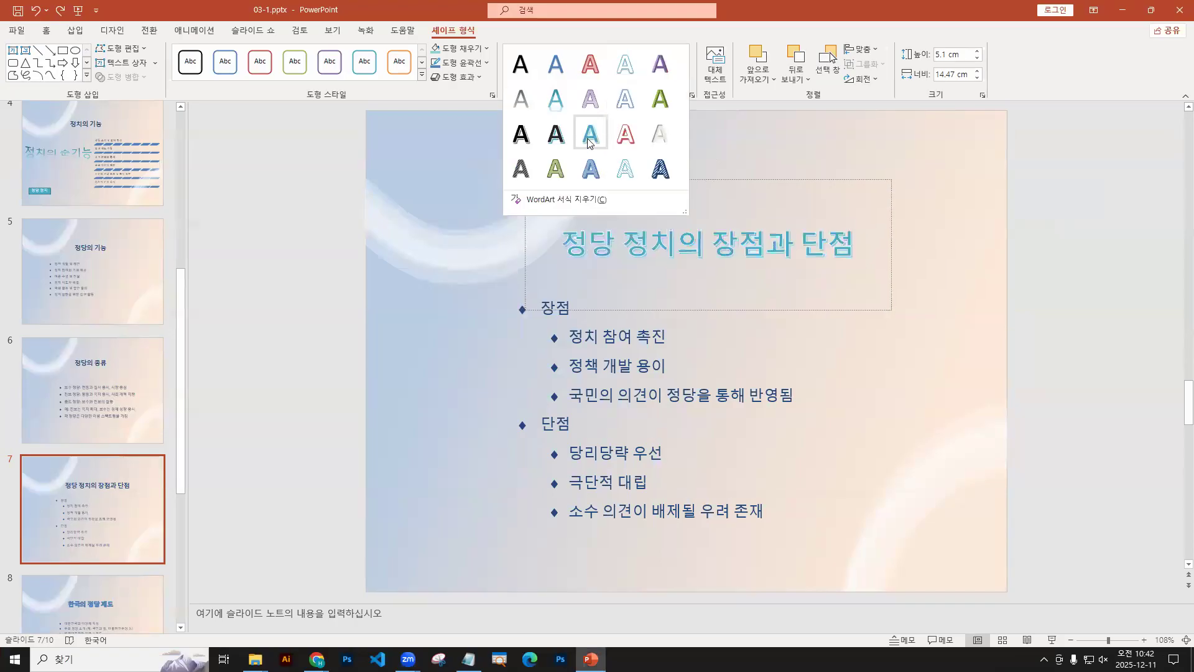
click(589, 138)
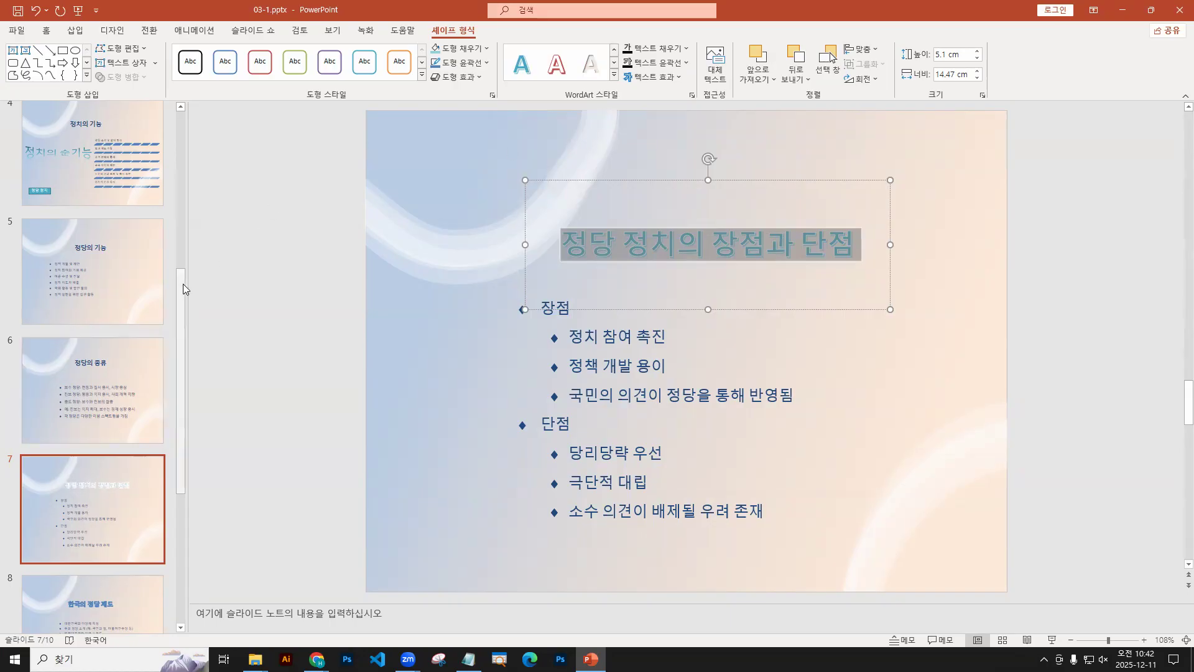
Step: Set the font of the title 건강한 정당 정치란? on slide 9 to 휴먼매직체
scroll(136, 412, down, 1)
scroll(138, 416, down, 5)
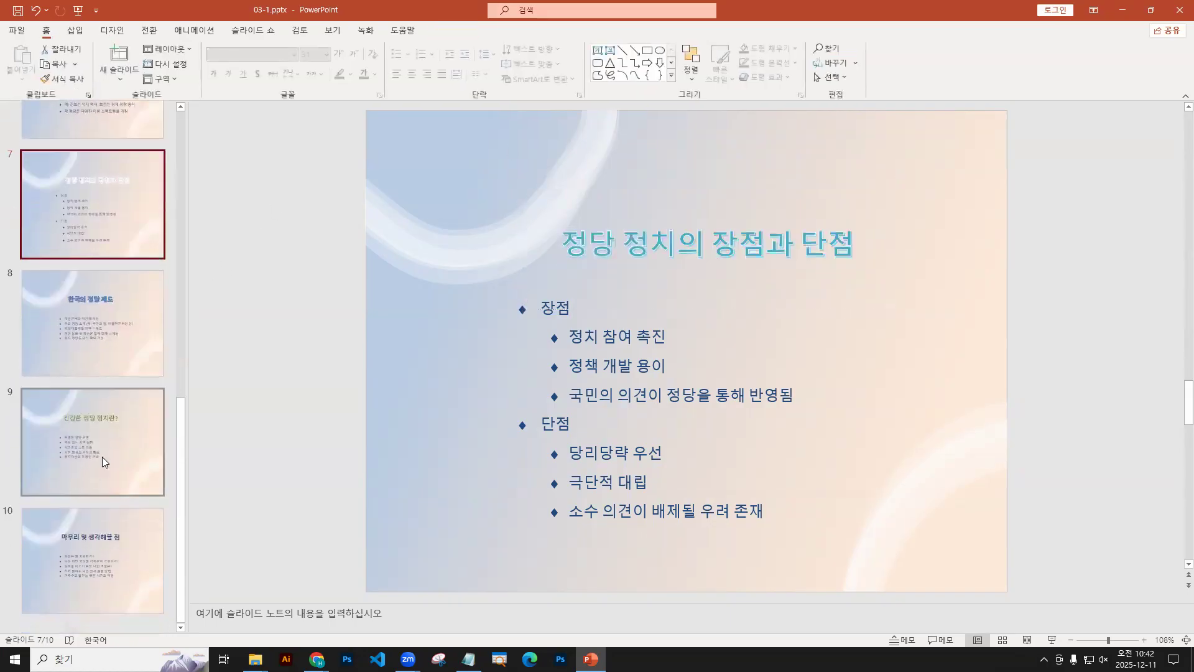
click(109, 443)
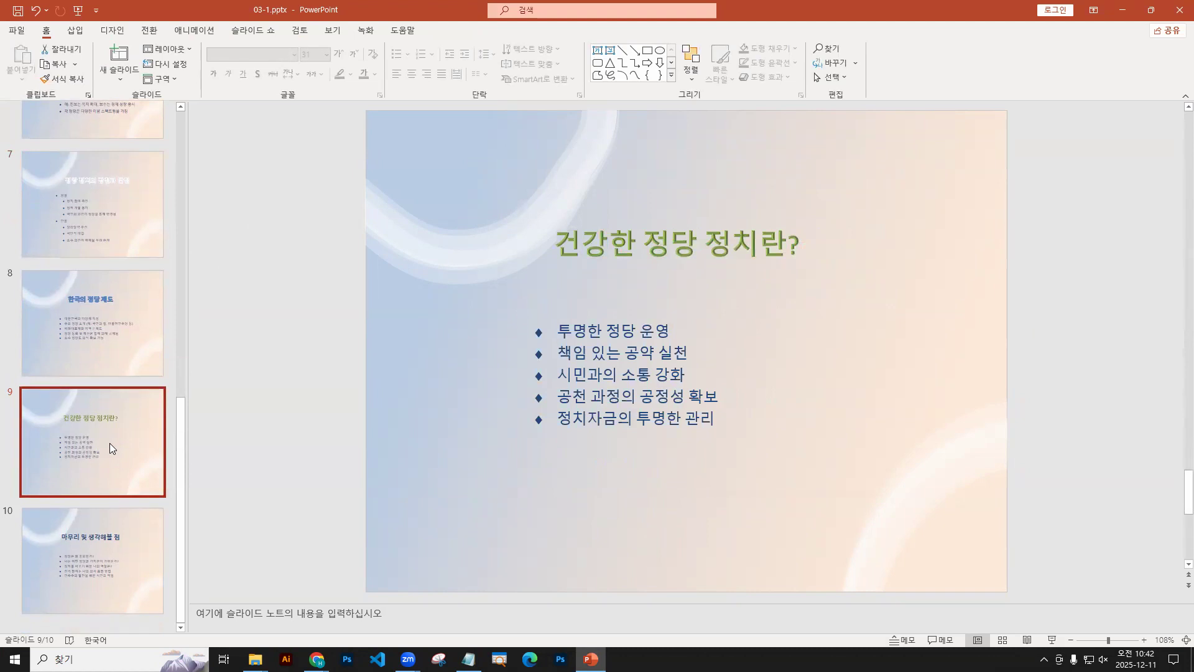
click(618, 251)
triple_click(619, 251)
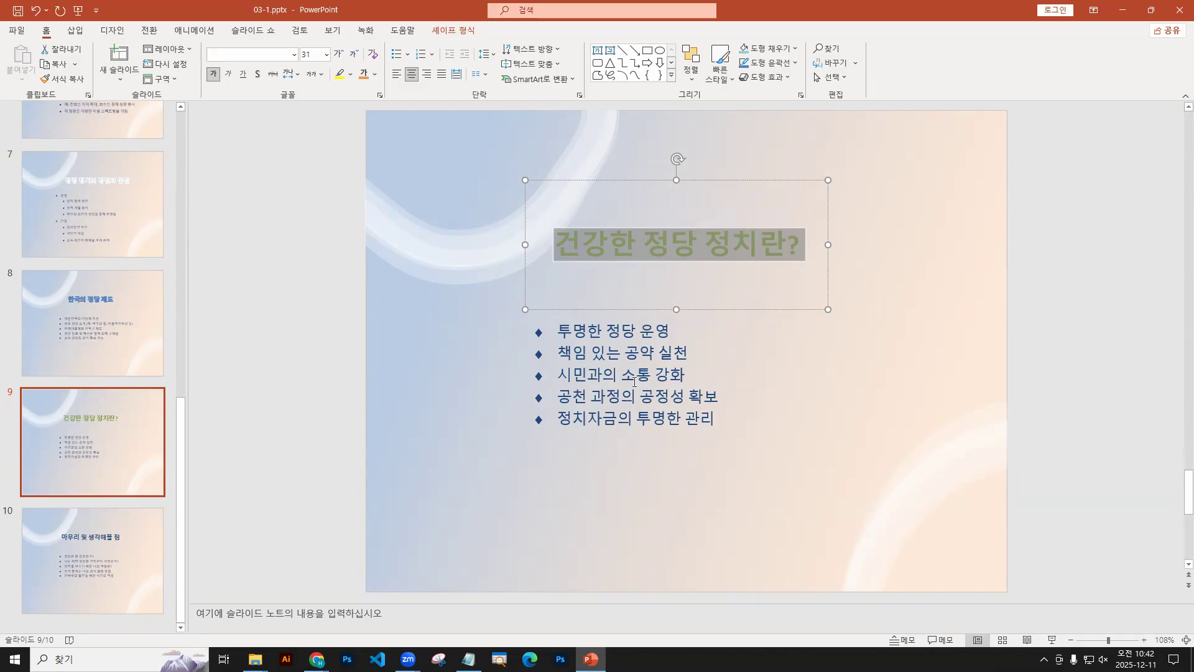
click(253, 475)
click(624, 244)
triple_click(624, 244)
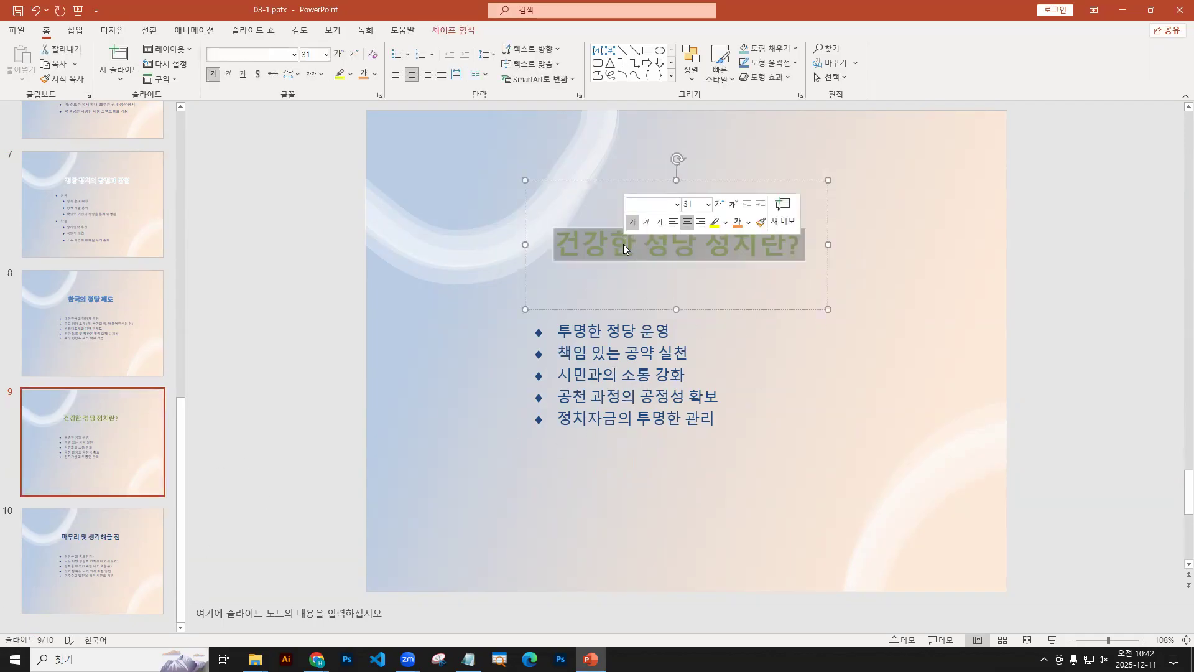
click(676, 204)
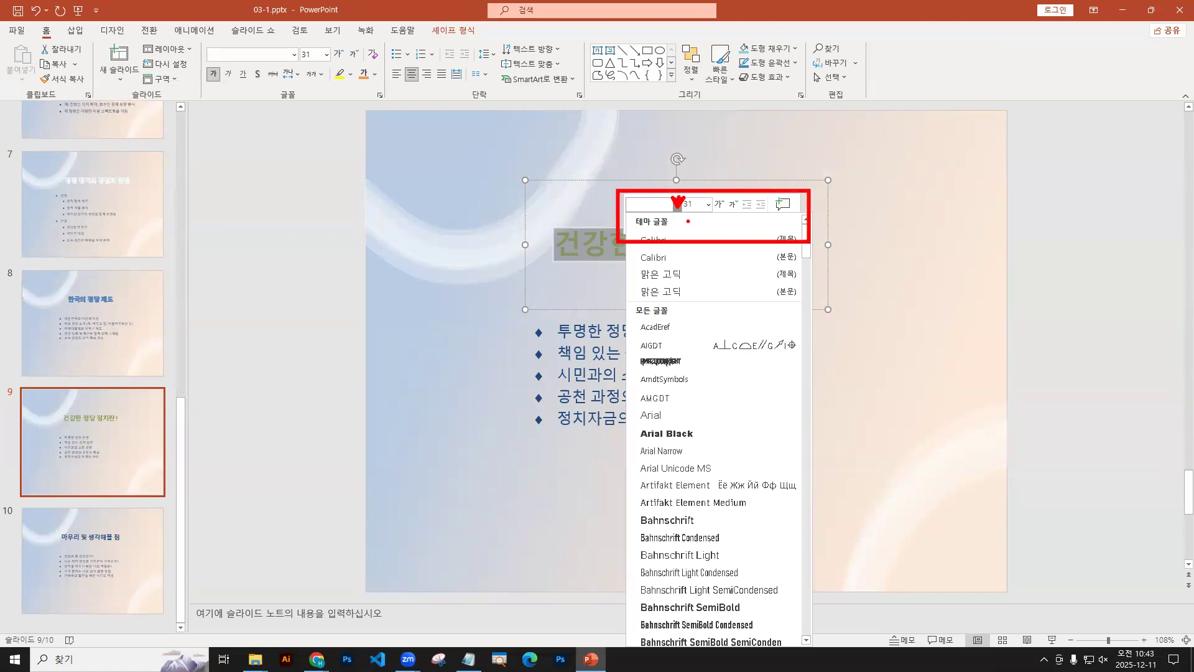
click(678, 201)
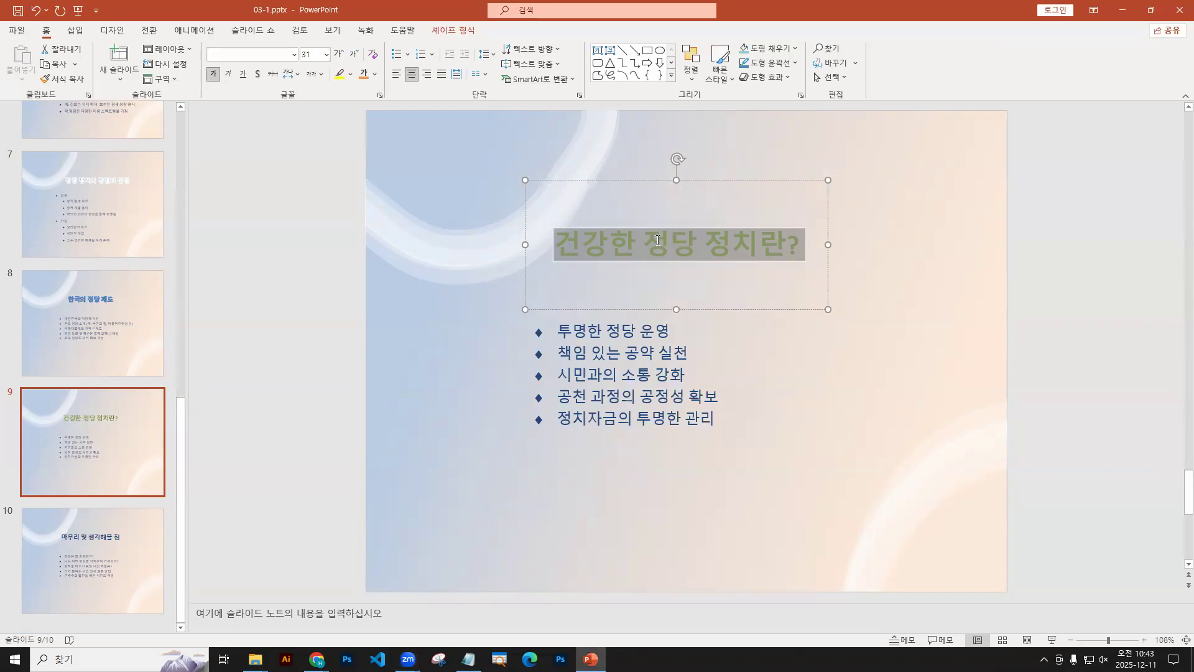
click(708, 203)
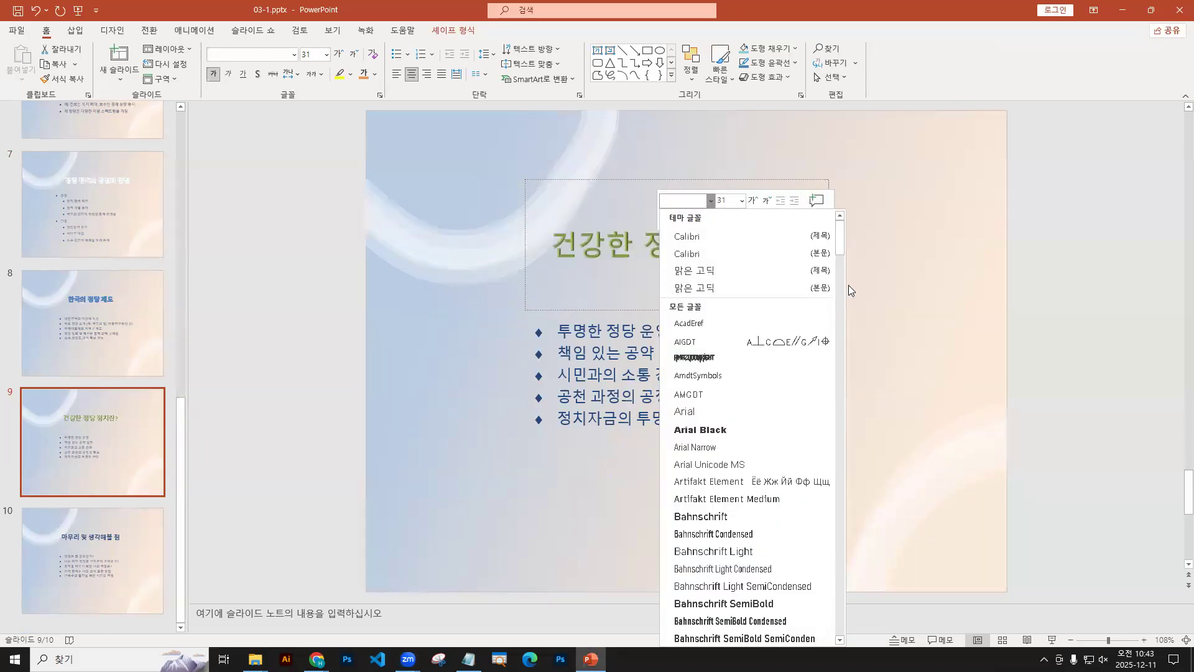
drag(840, 240, 841, 627)
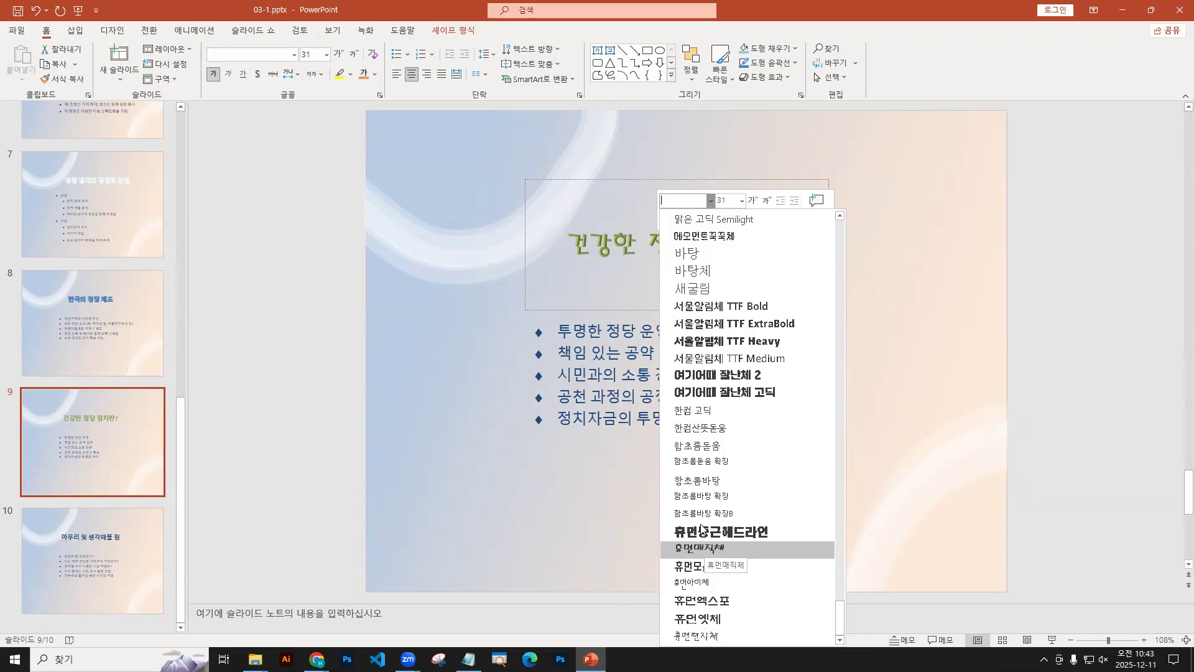
drag(839, 613, 840, 268)
scroll(838, 338, down, 15)
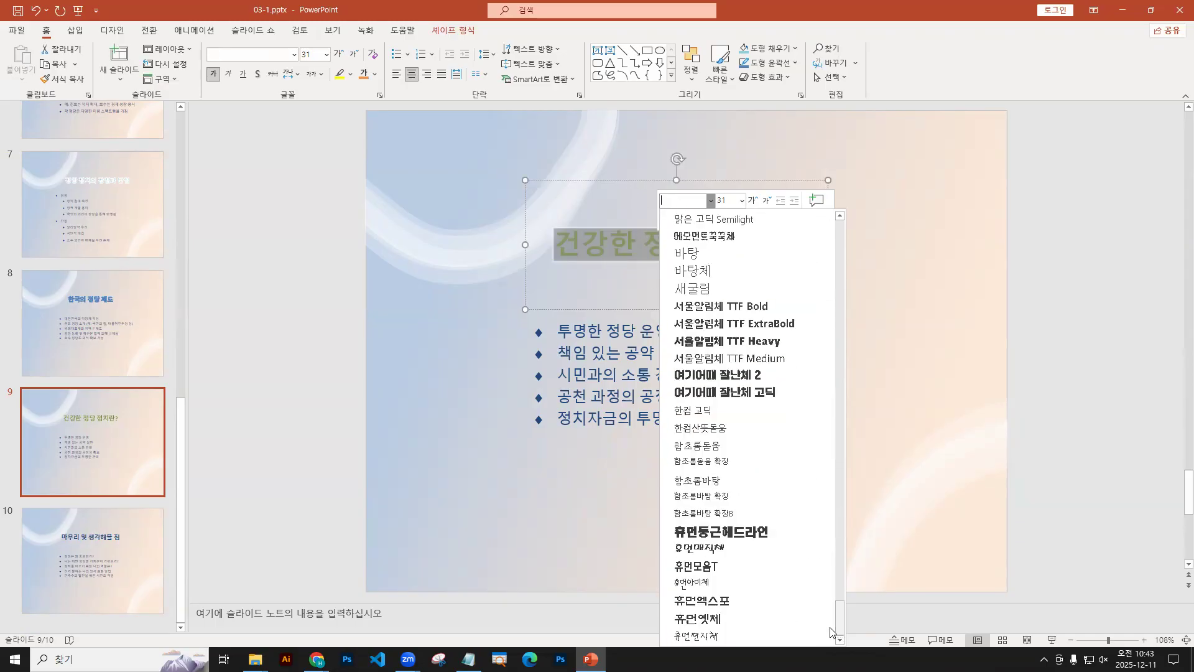
click(716, 550)
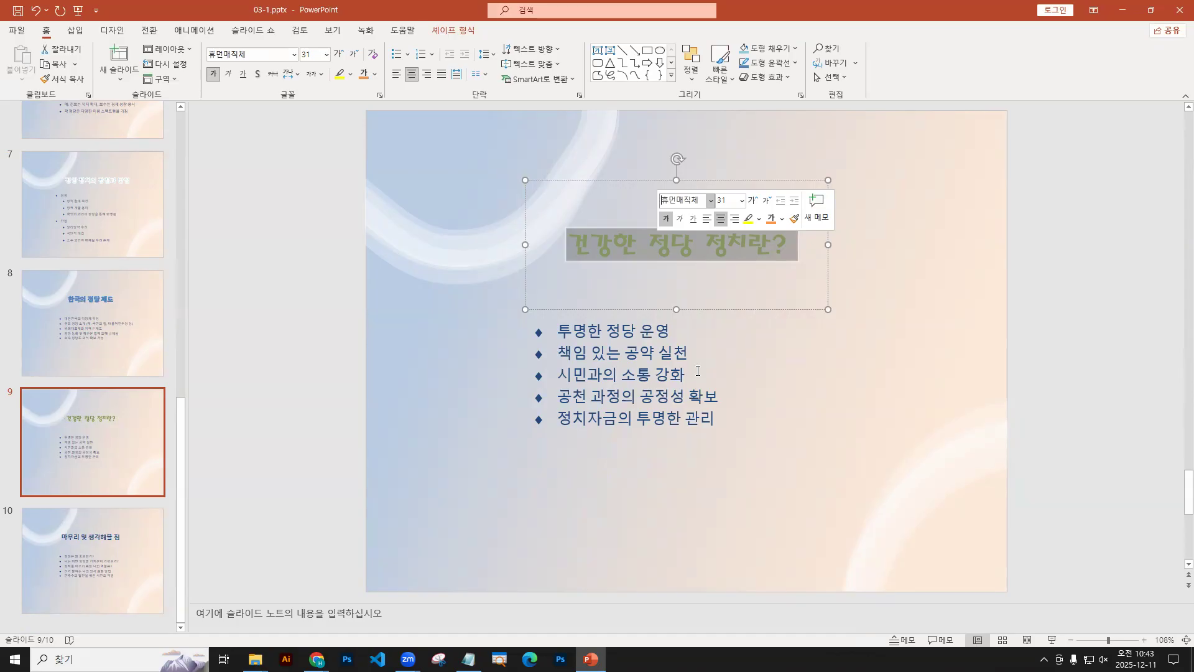
Step: Apply a reflection (반사) text effect to the title 건강한 정당 정치란? on slide 9
click(448, 33)
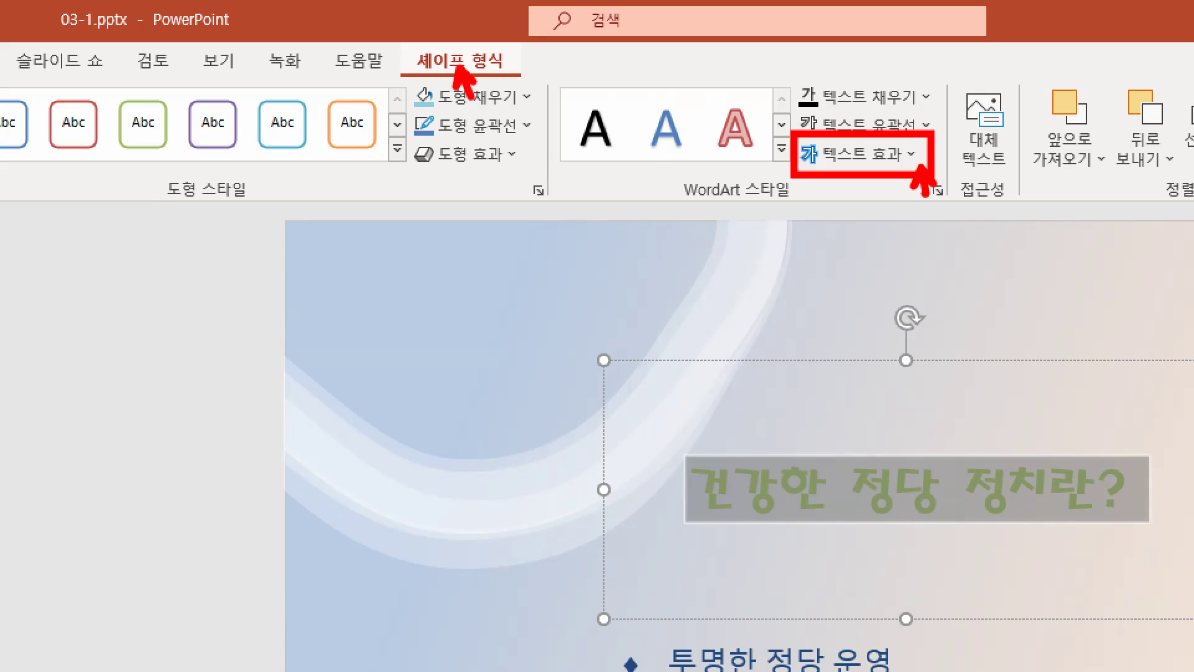
drag(414, 80, 515, 75)
click(860, 154)
mouse_move(922, 272)
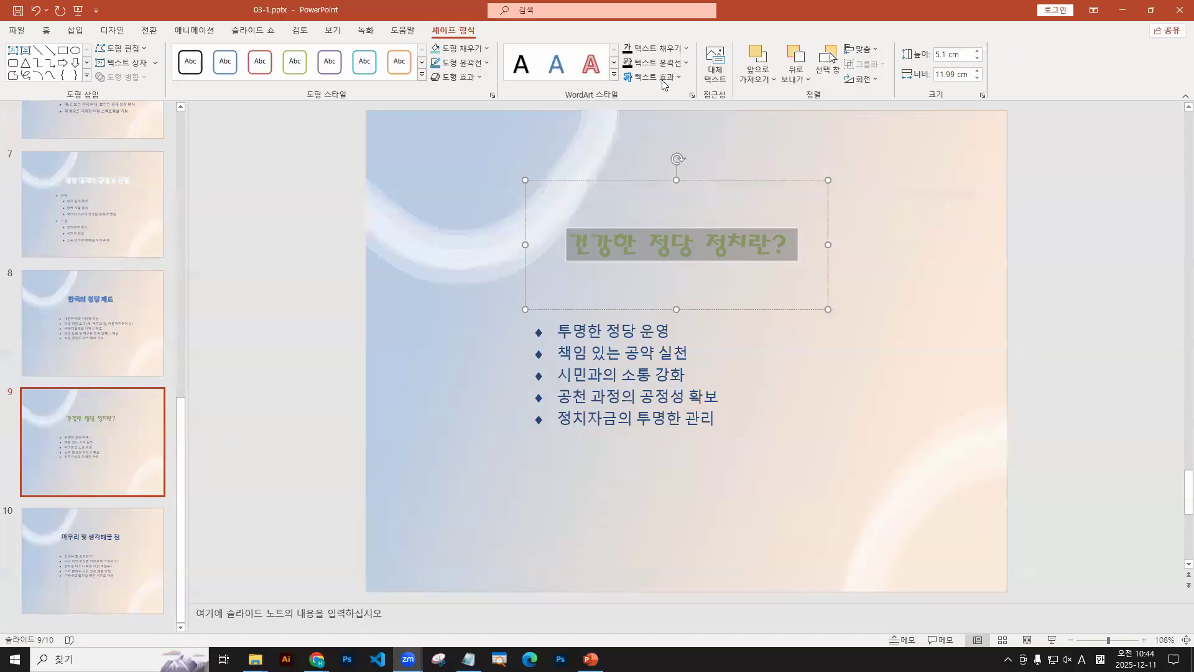
click(665, 77)
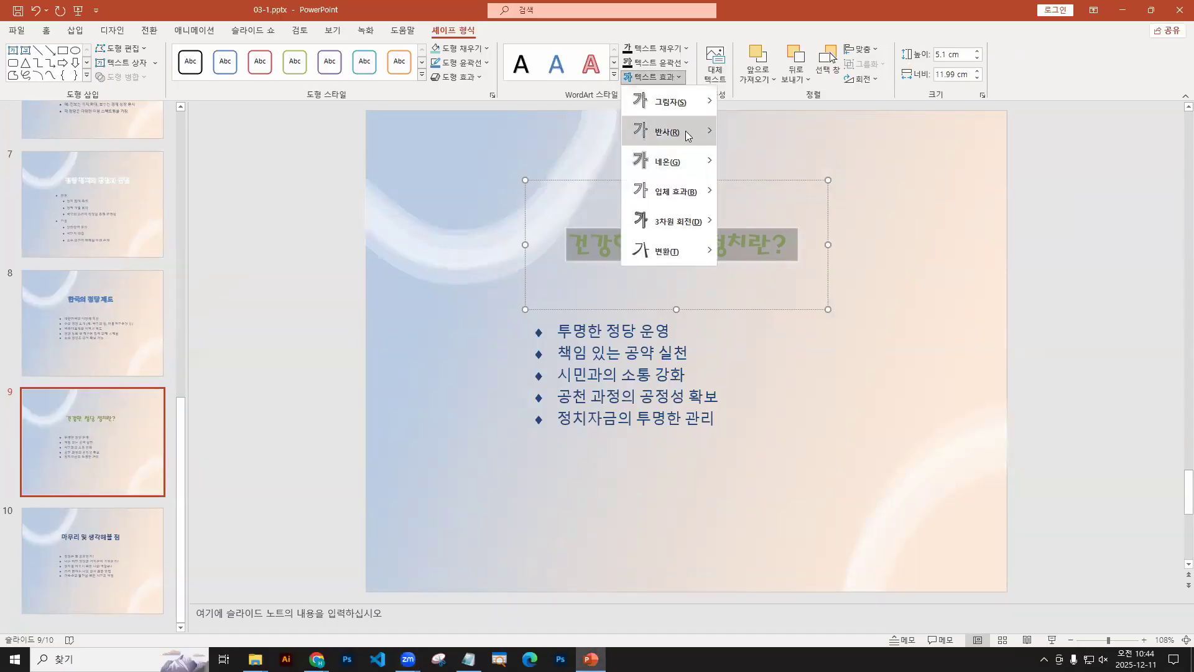
mouse_move(687, 136)
click(804, 211)
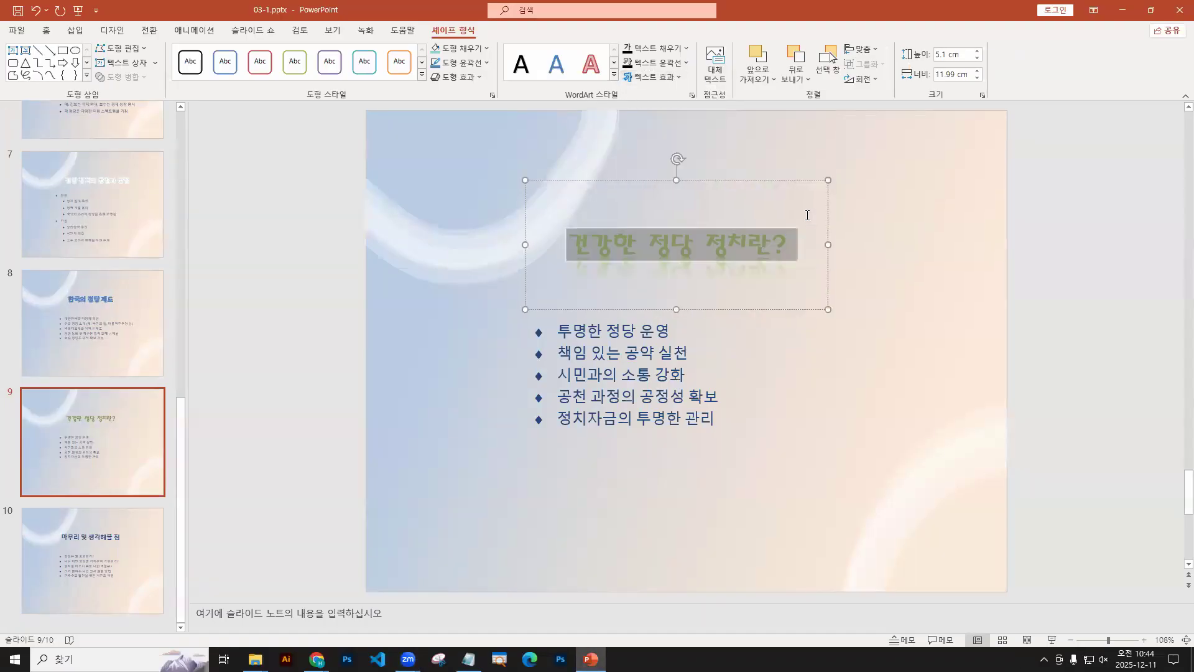
Step: Apply the 위로 구부리기 warp transform to slide 9's title text
click(675, 78)
mouse_move(683, 244)
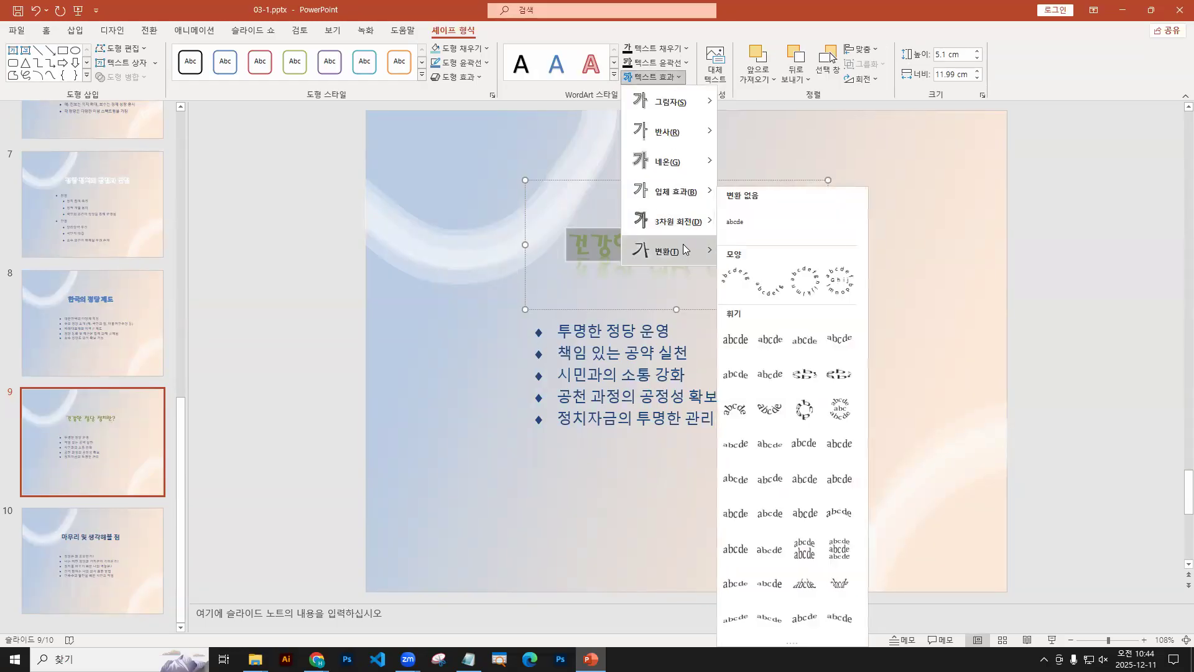
click(740, 288)
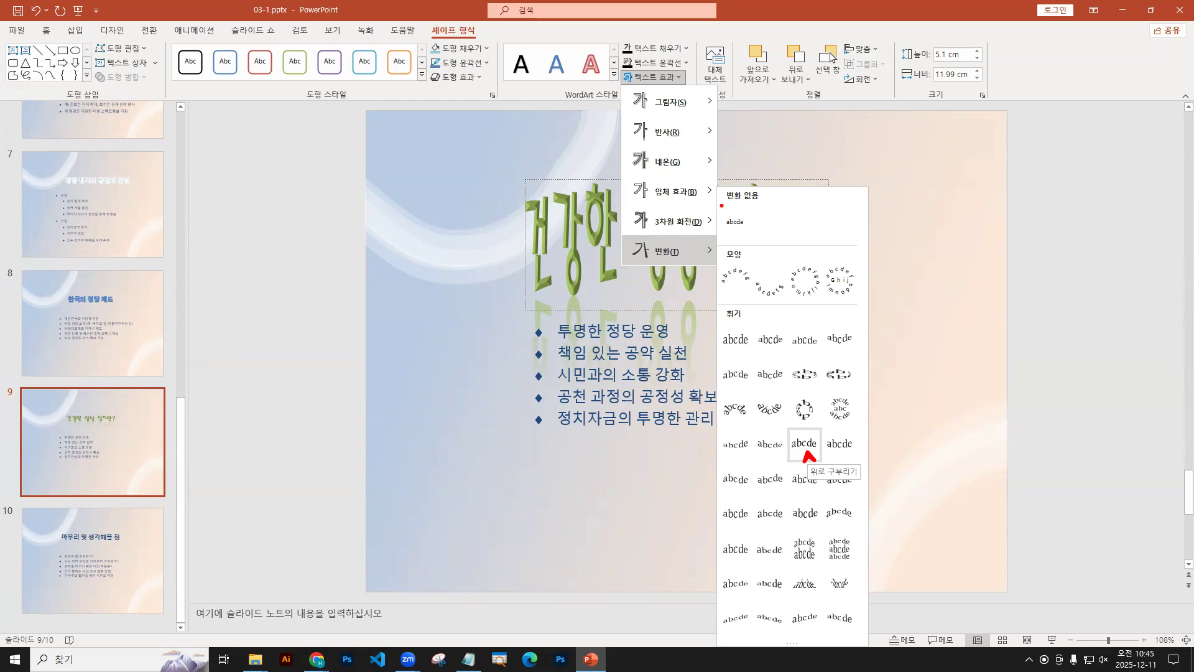
key(Escape)
click(676, 78)
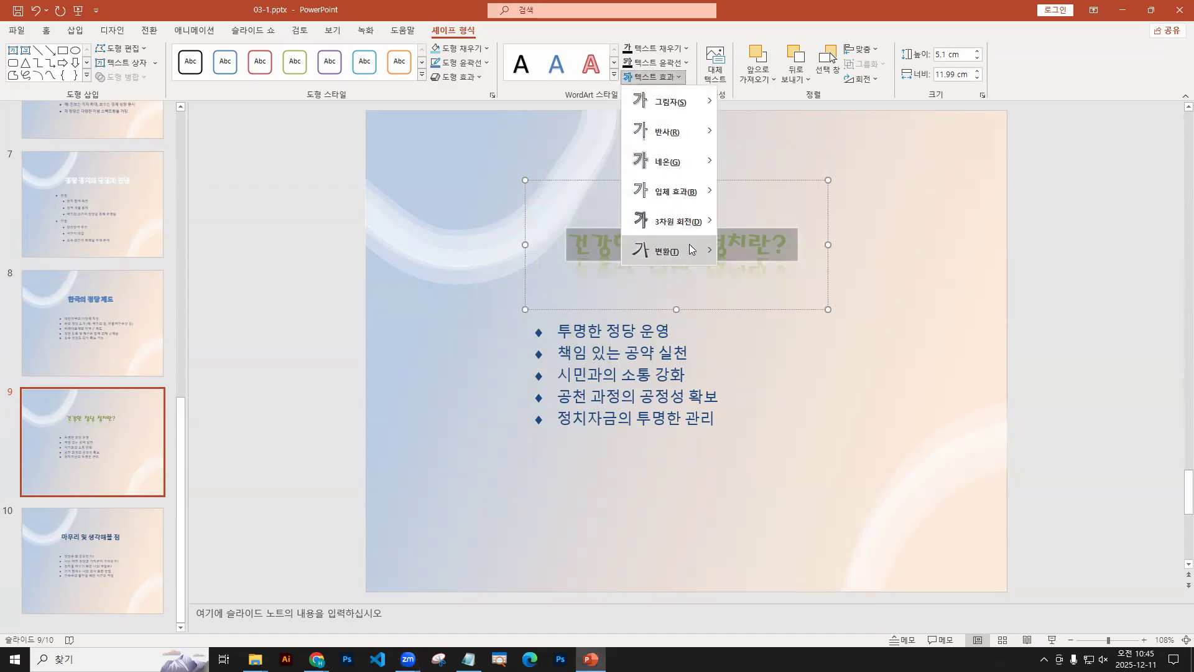
mouse_move(693, 250)
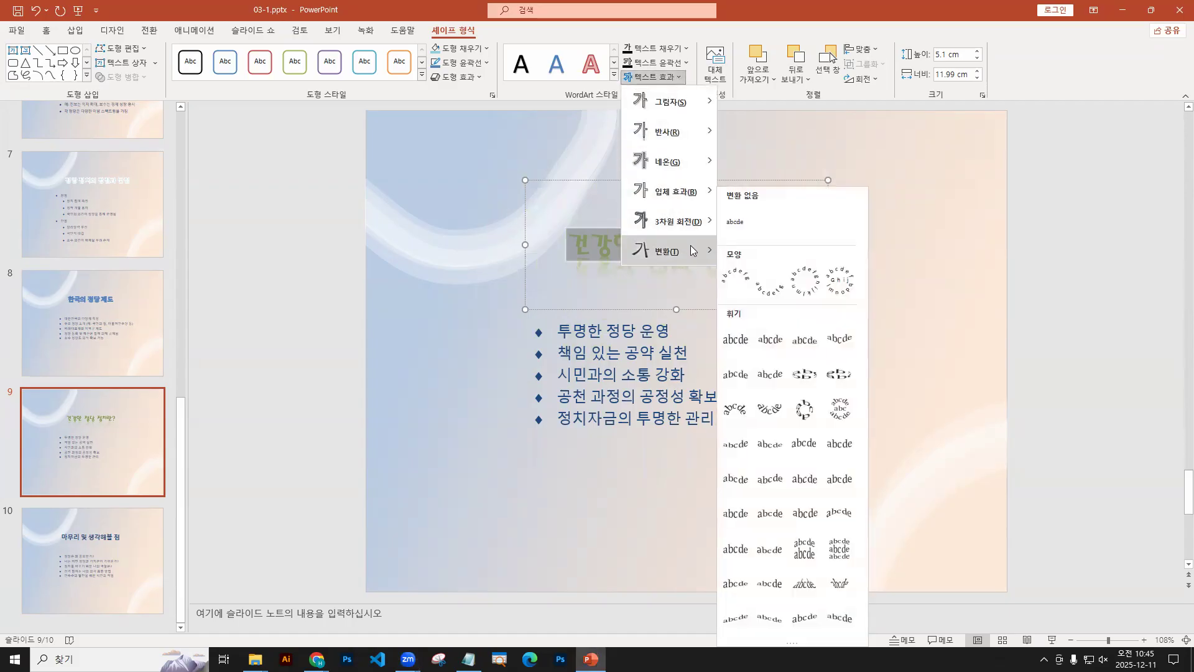
click(806, 443)
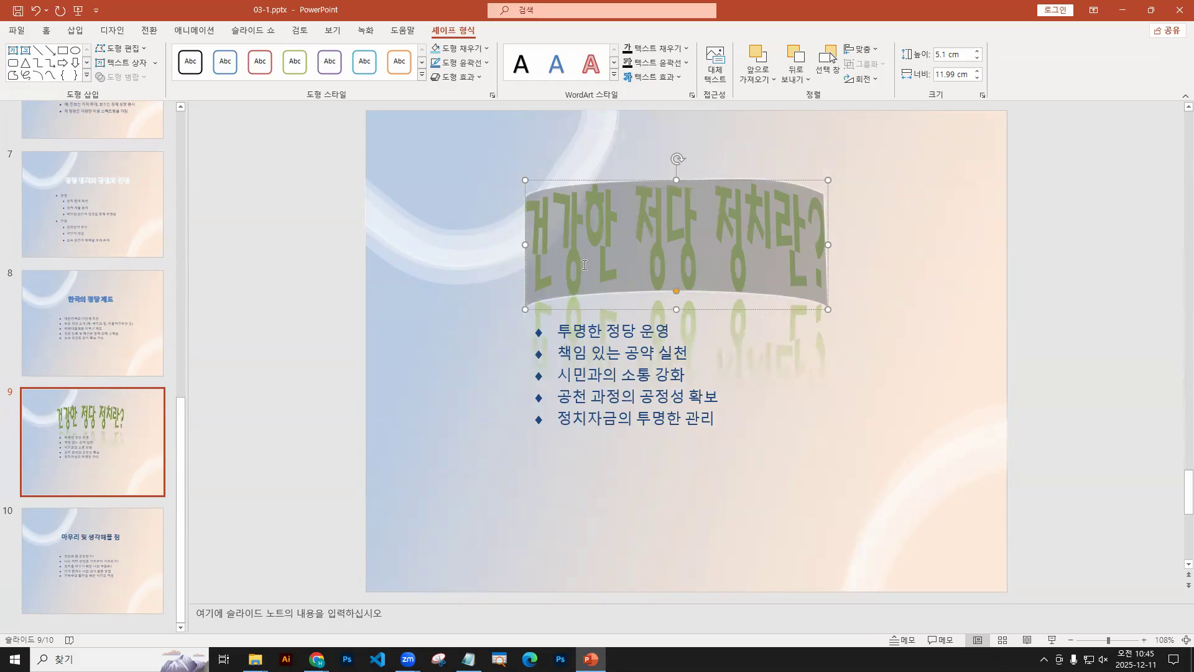
Step: Clear the WordArt formatting from the title 한국의 정당 제도 on slide 8
click(65, 326)
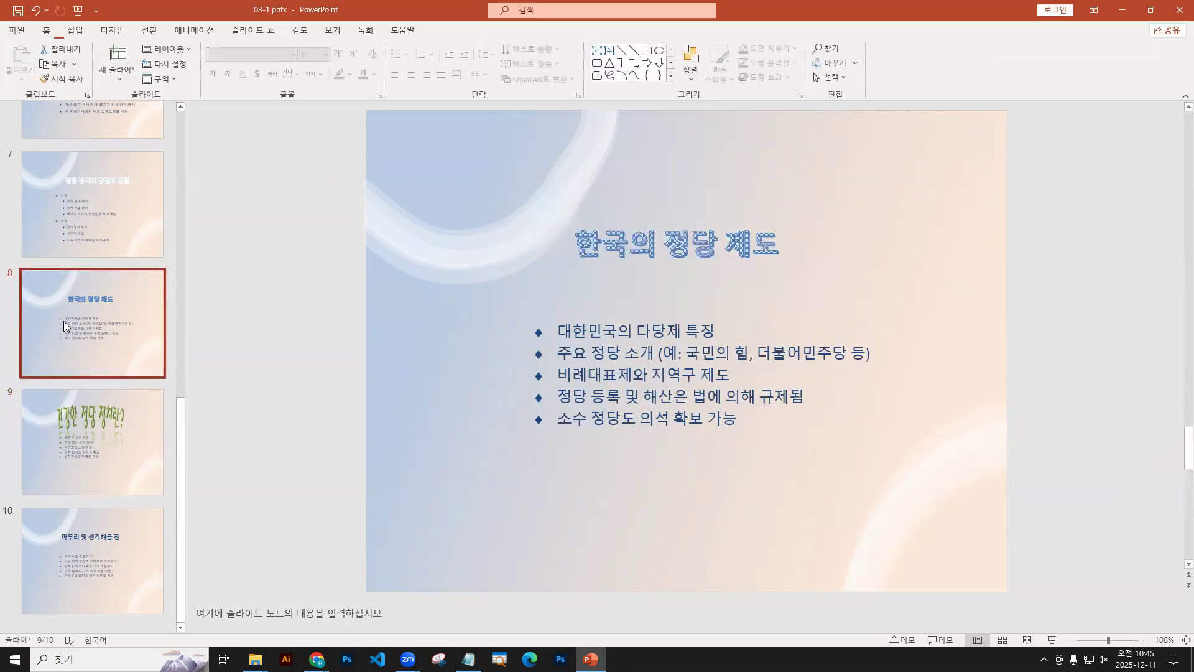
click(636, 255)
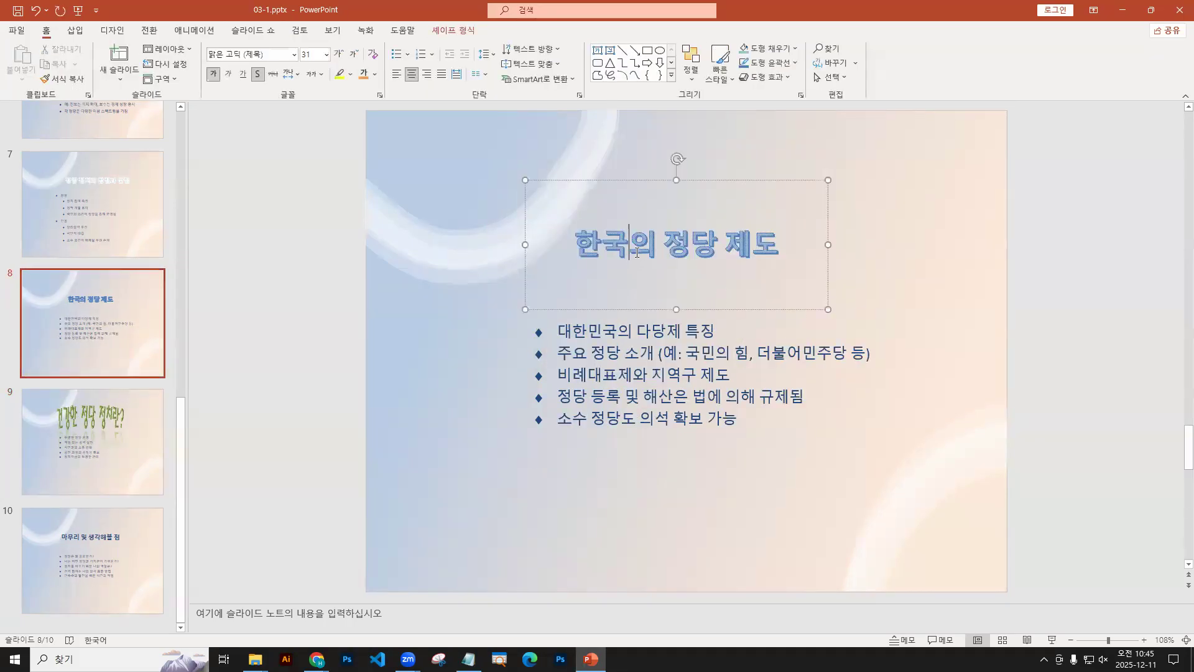
triple_click(636, 253)
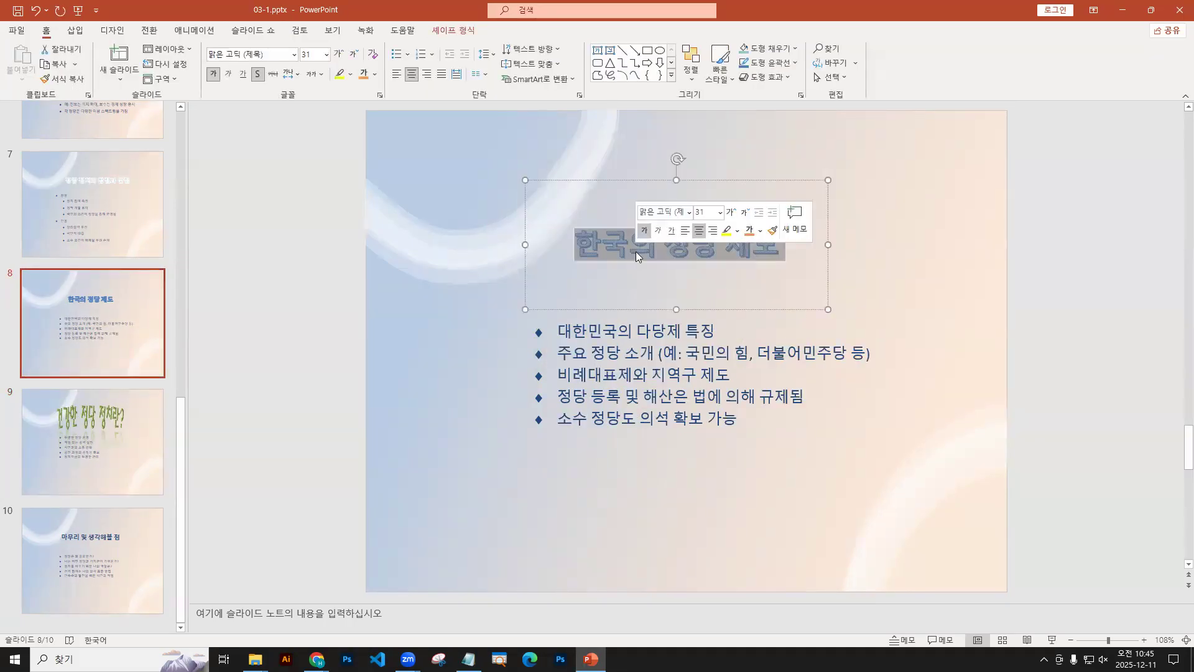
click(463, 32)
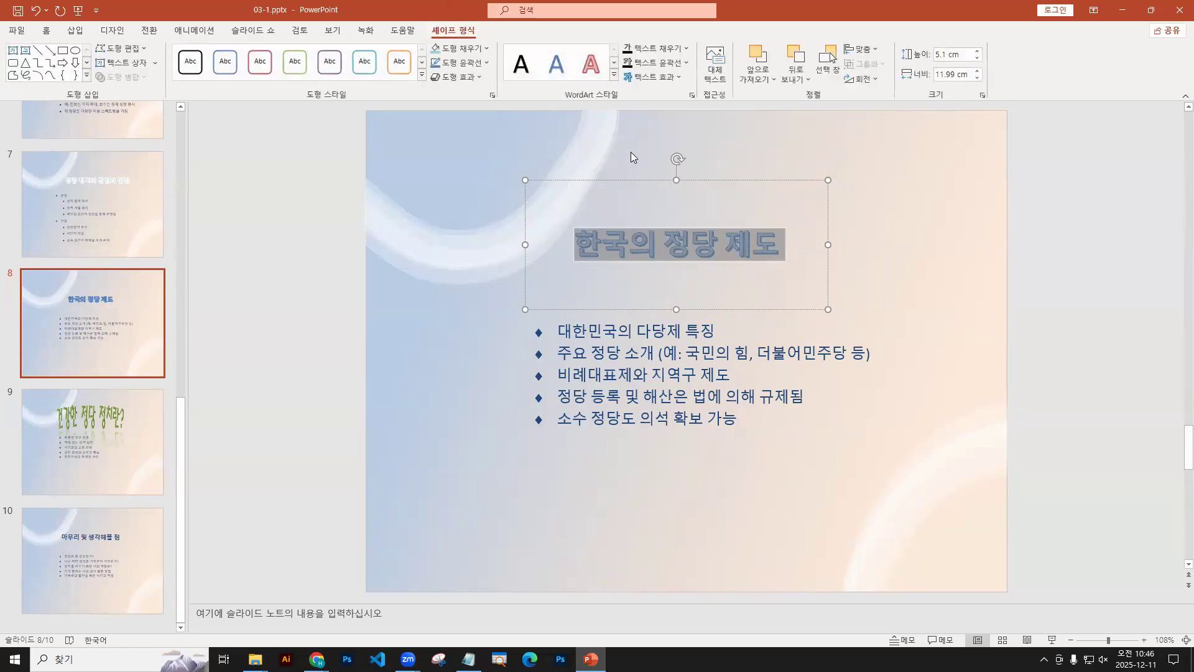
click(614, 75)
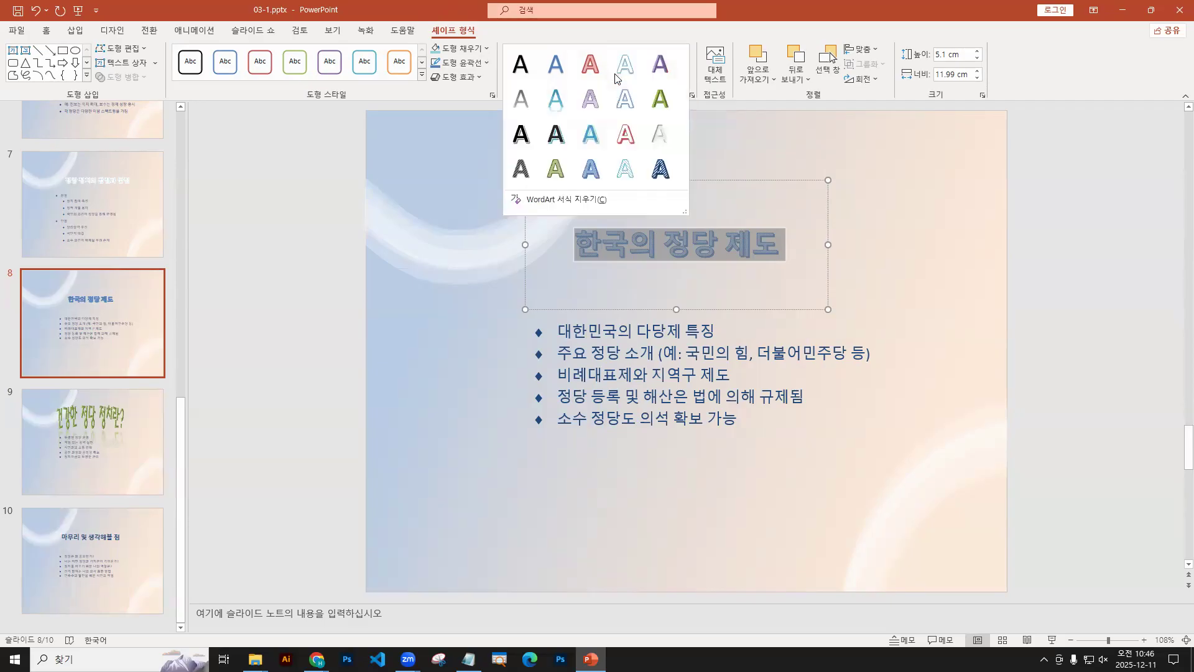
key(Escape)
click(615, 75)
key(Escape)
click(615, 75)
key(Escape)
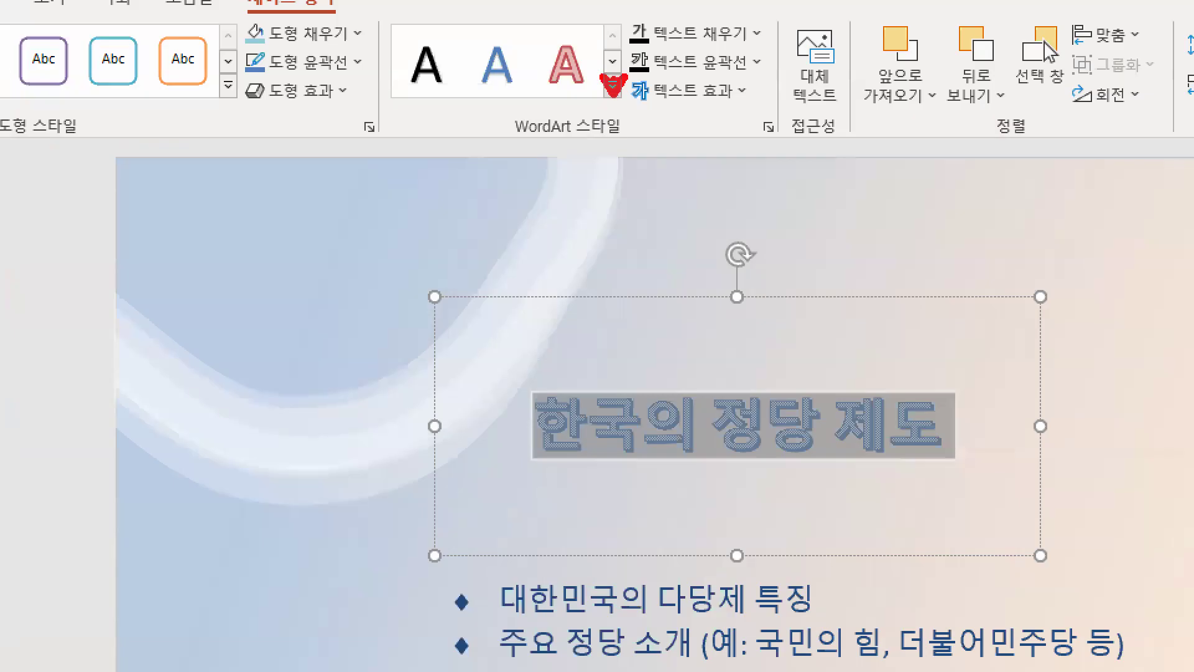
click(613, 89)
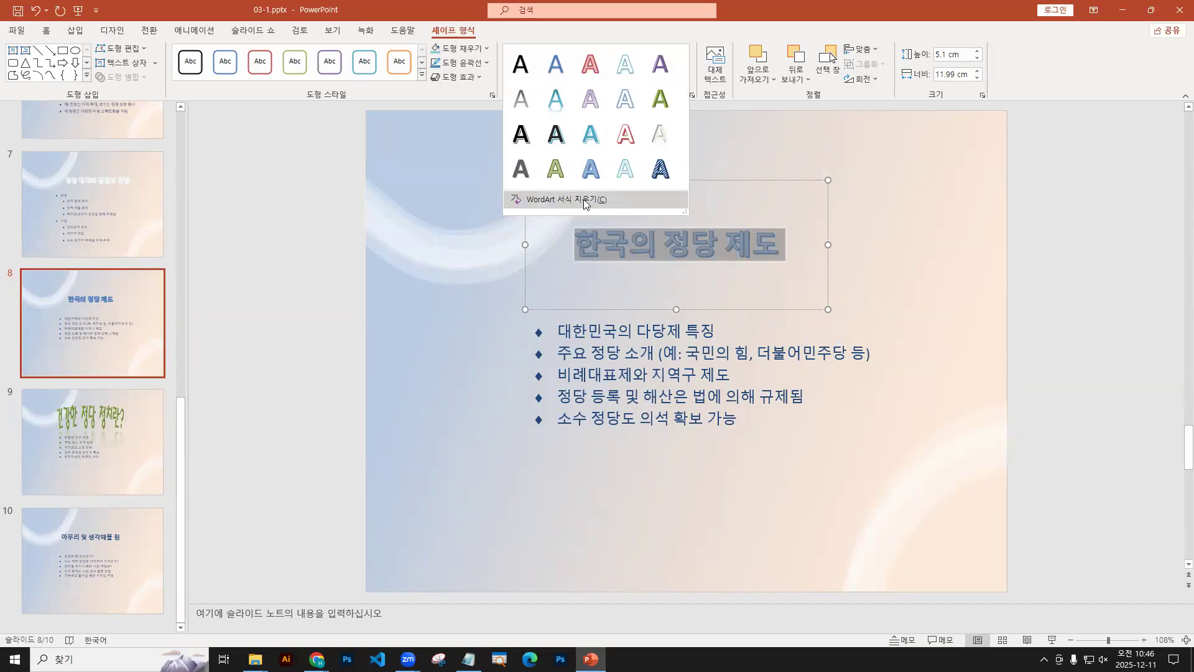
click(584, 201)
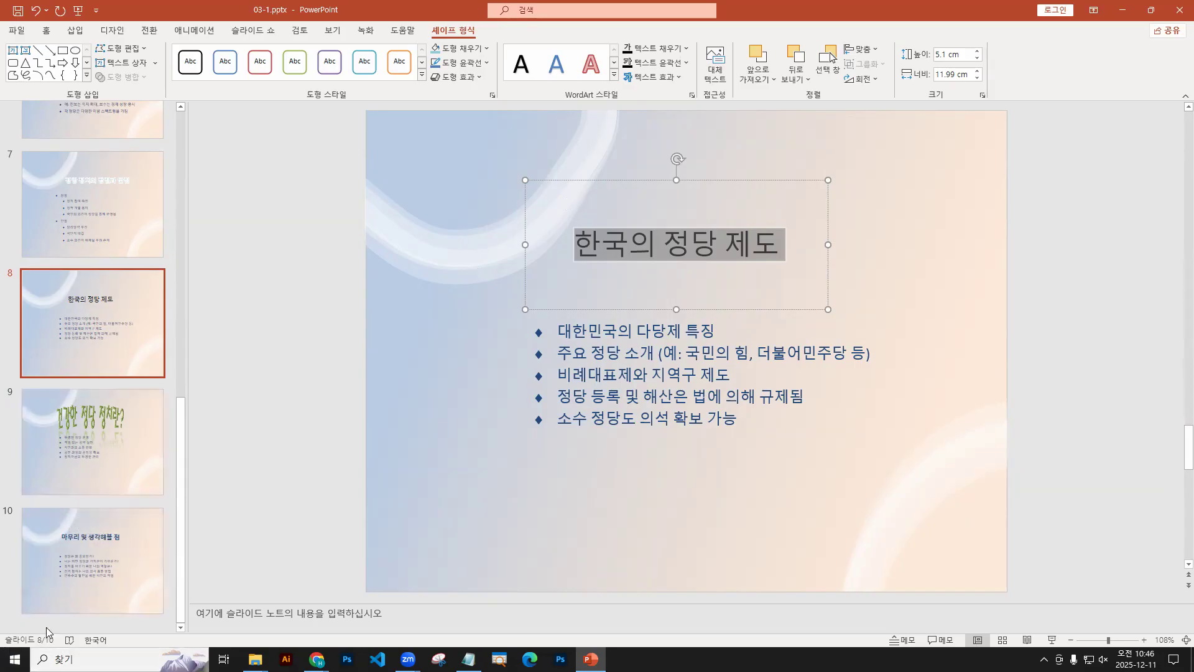
click(77, 567)
click(79, 447)
click(69, 353)
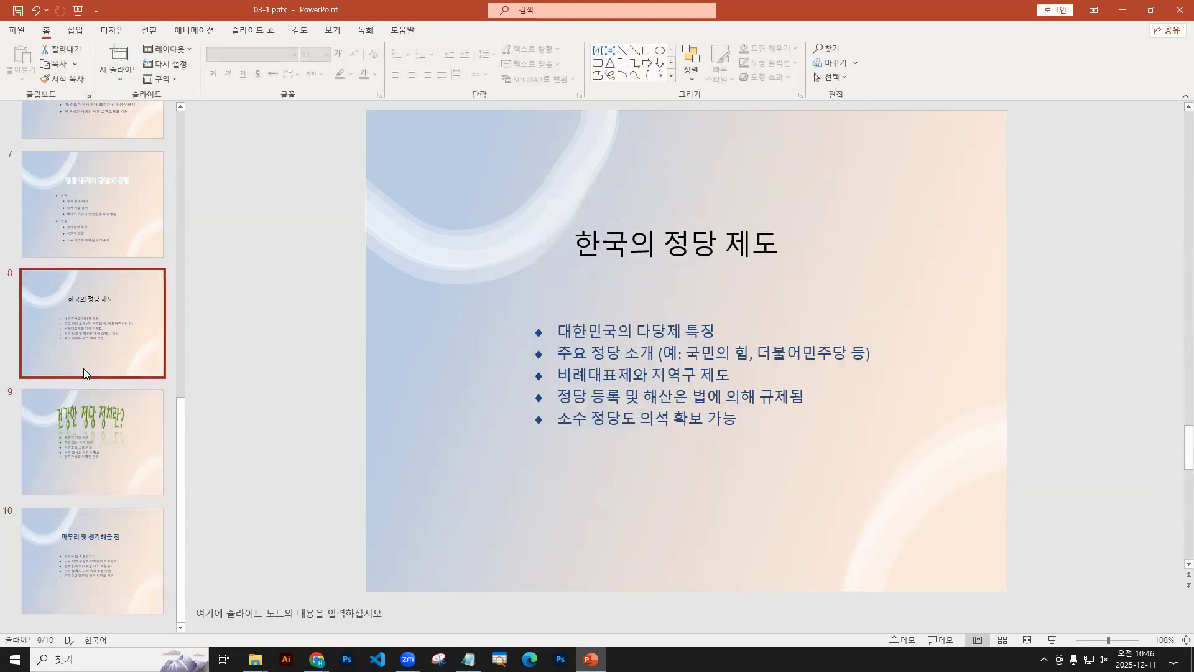
click(634, 409)
click(633, 319)
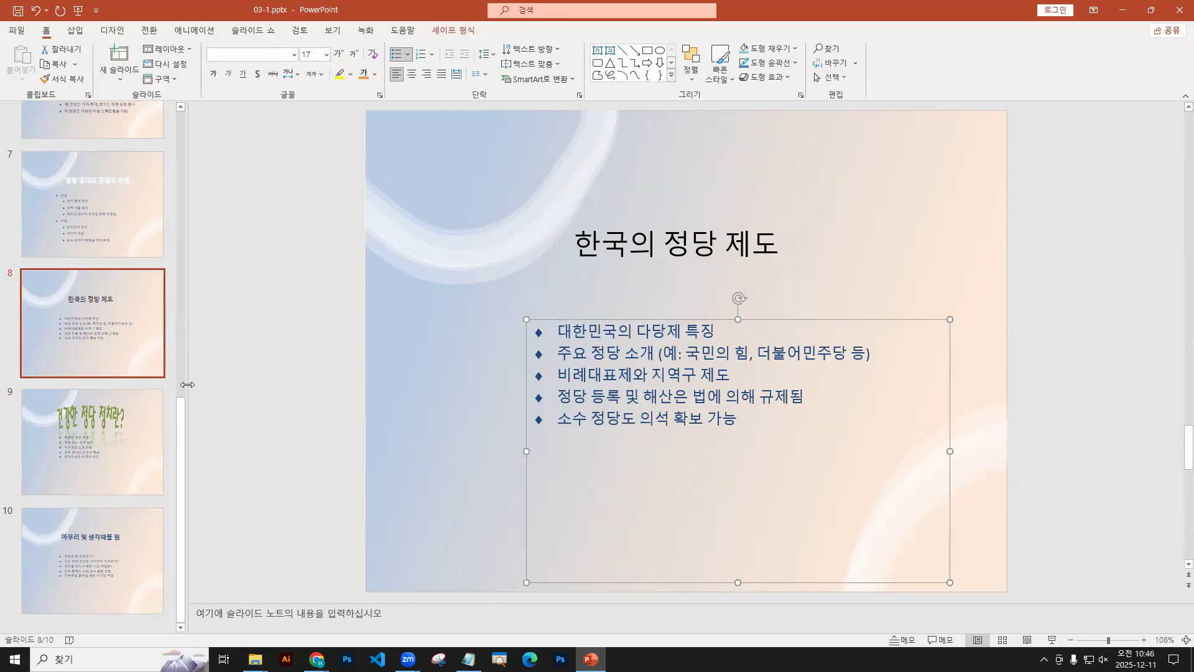